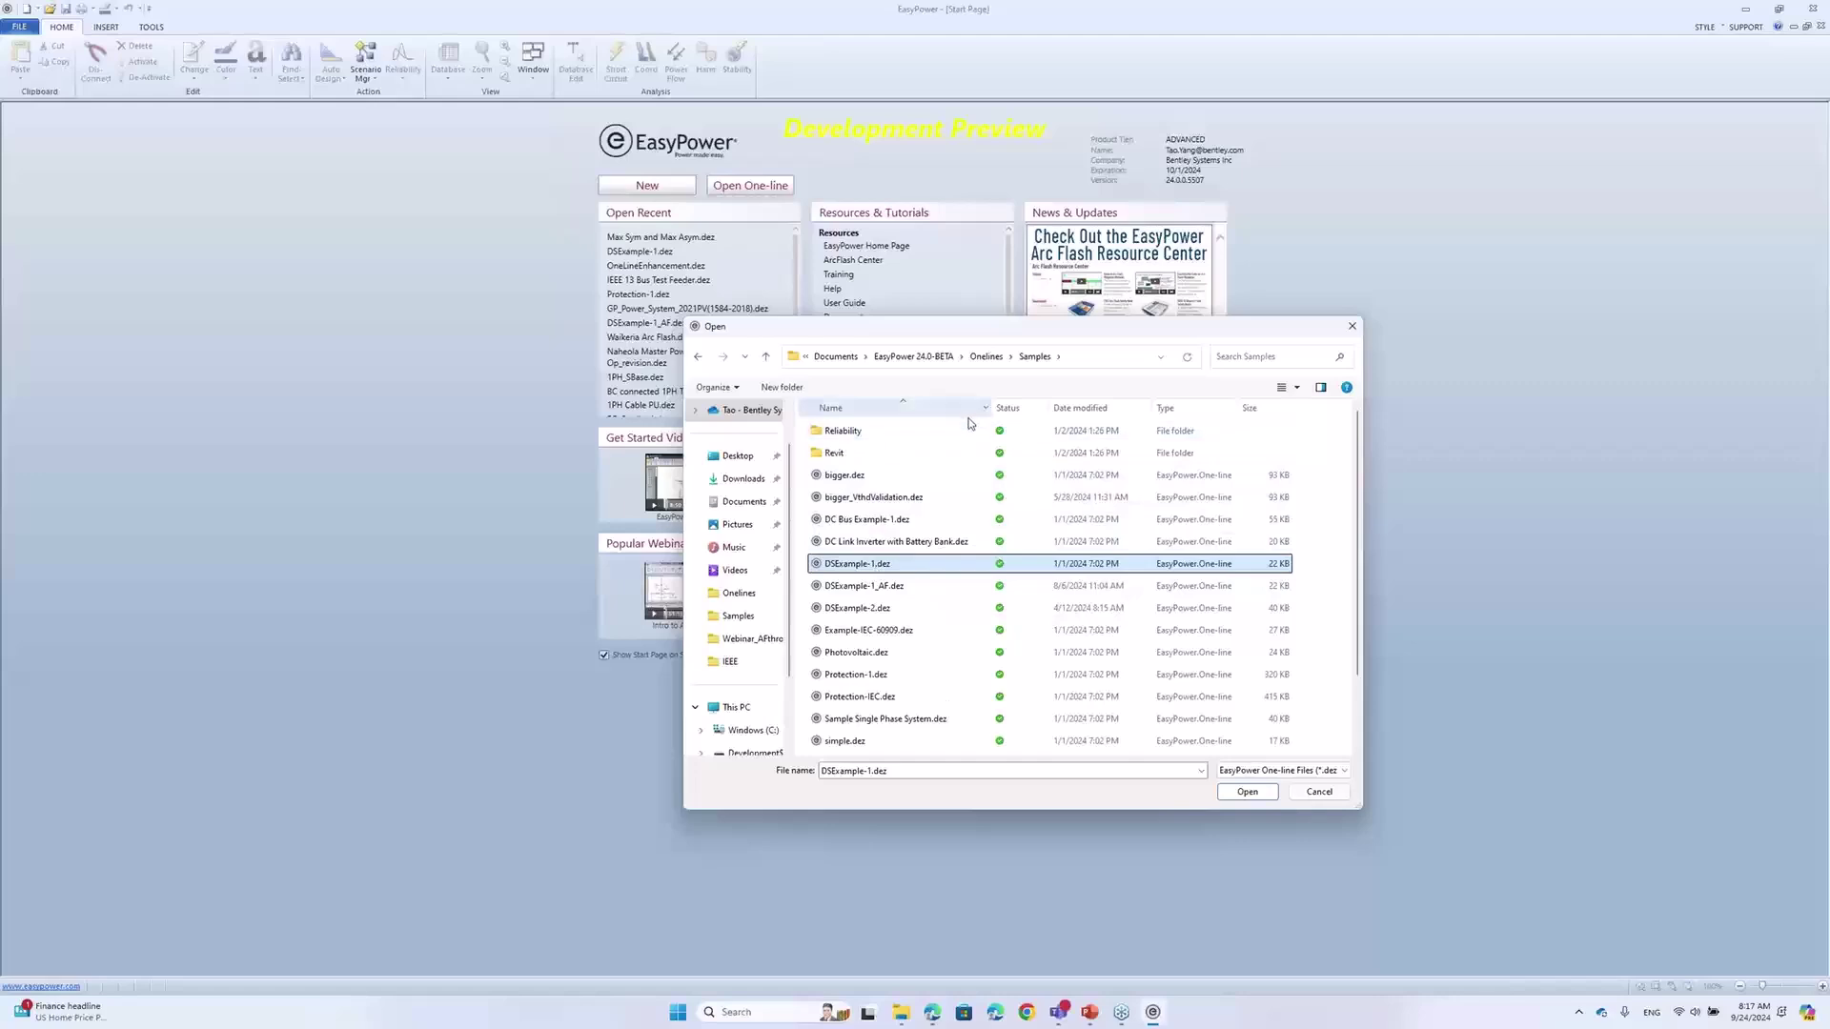
Open the sample one-line DSExample-1.dez and enlarge the diagram in the middle of the drawing area
click(1254, 793)
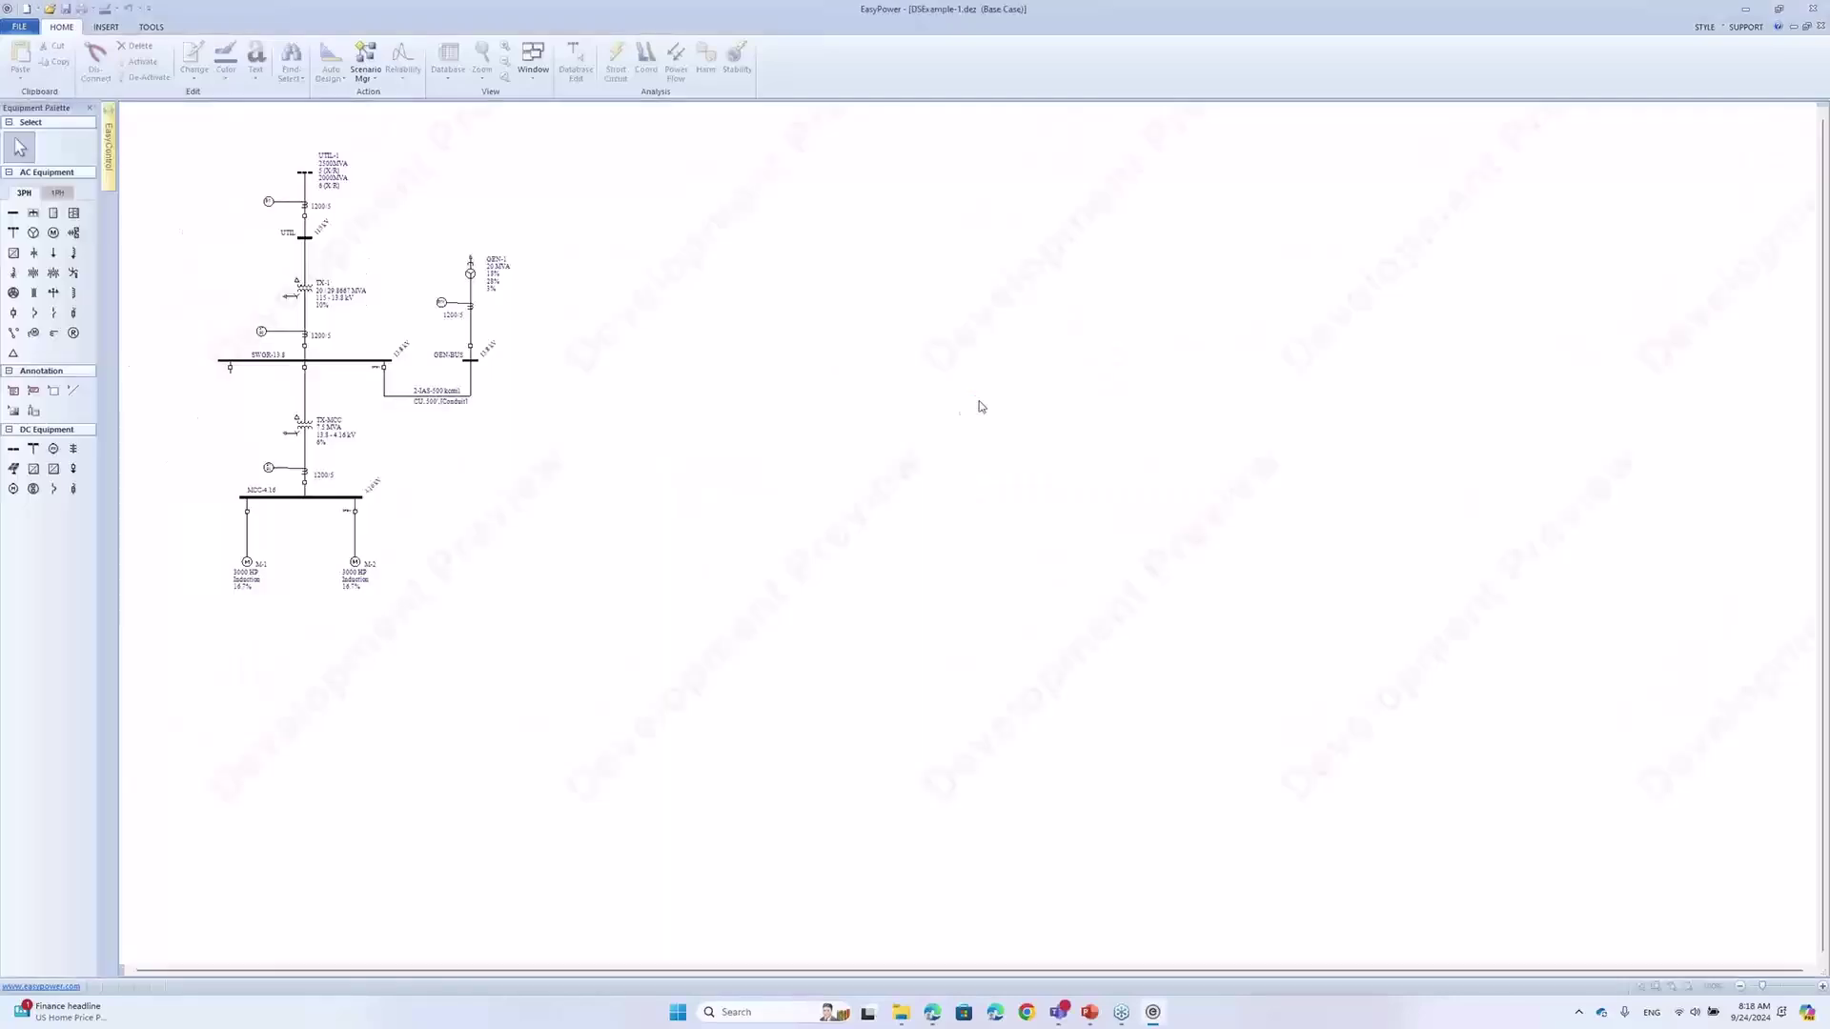
scroll(376, 372, up, 2)
drag(377, 383, 894, 532)
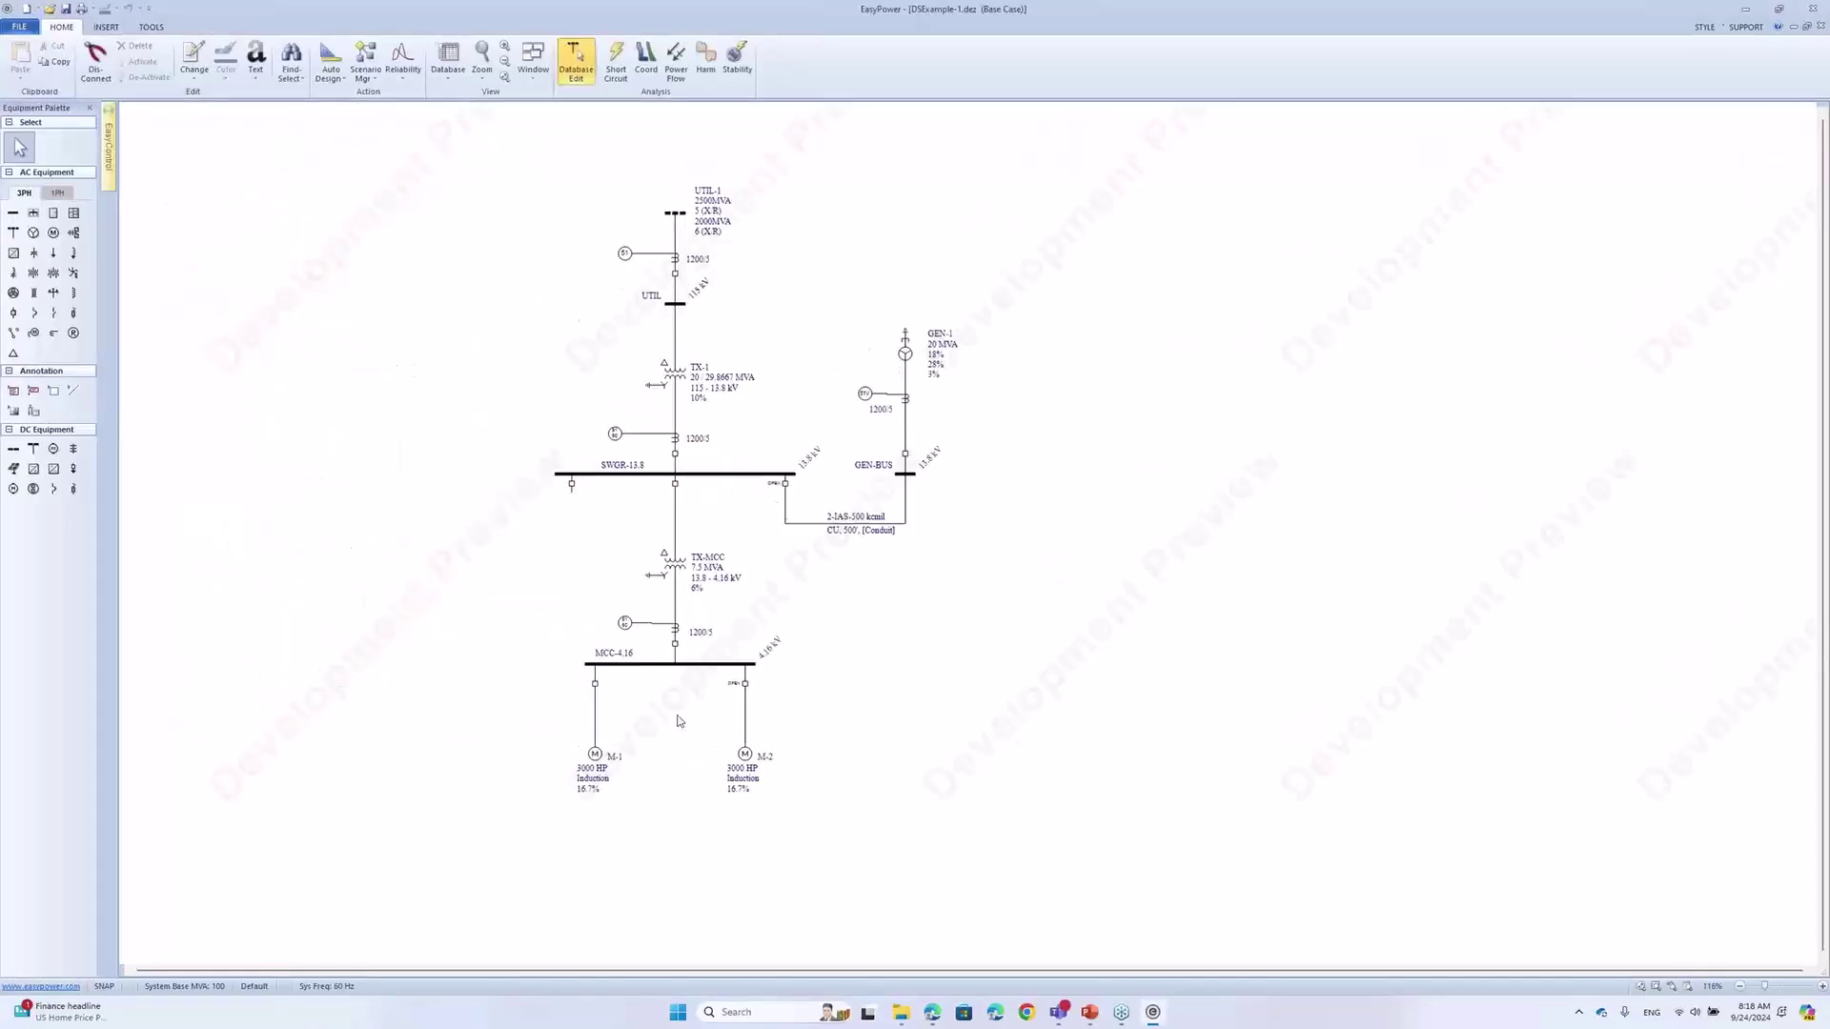
Set breaker BH-M-1 above motor M-1 to open in its database record and confirm
double_click(596, 684)
click(634, 176)
click(1506, 923)
scroll(736, 414, up, 1)
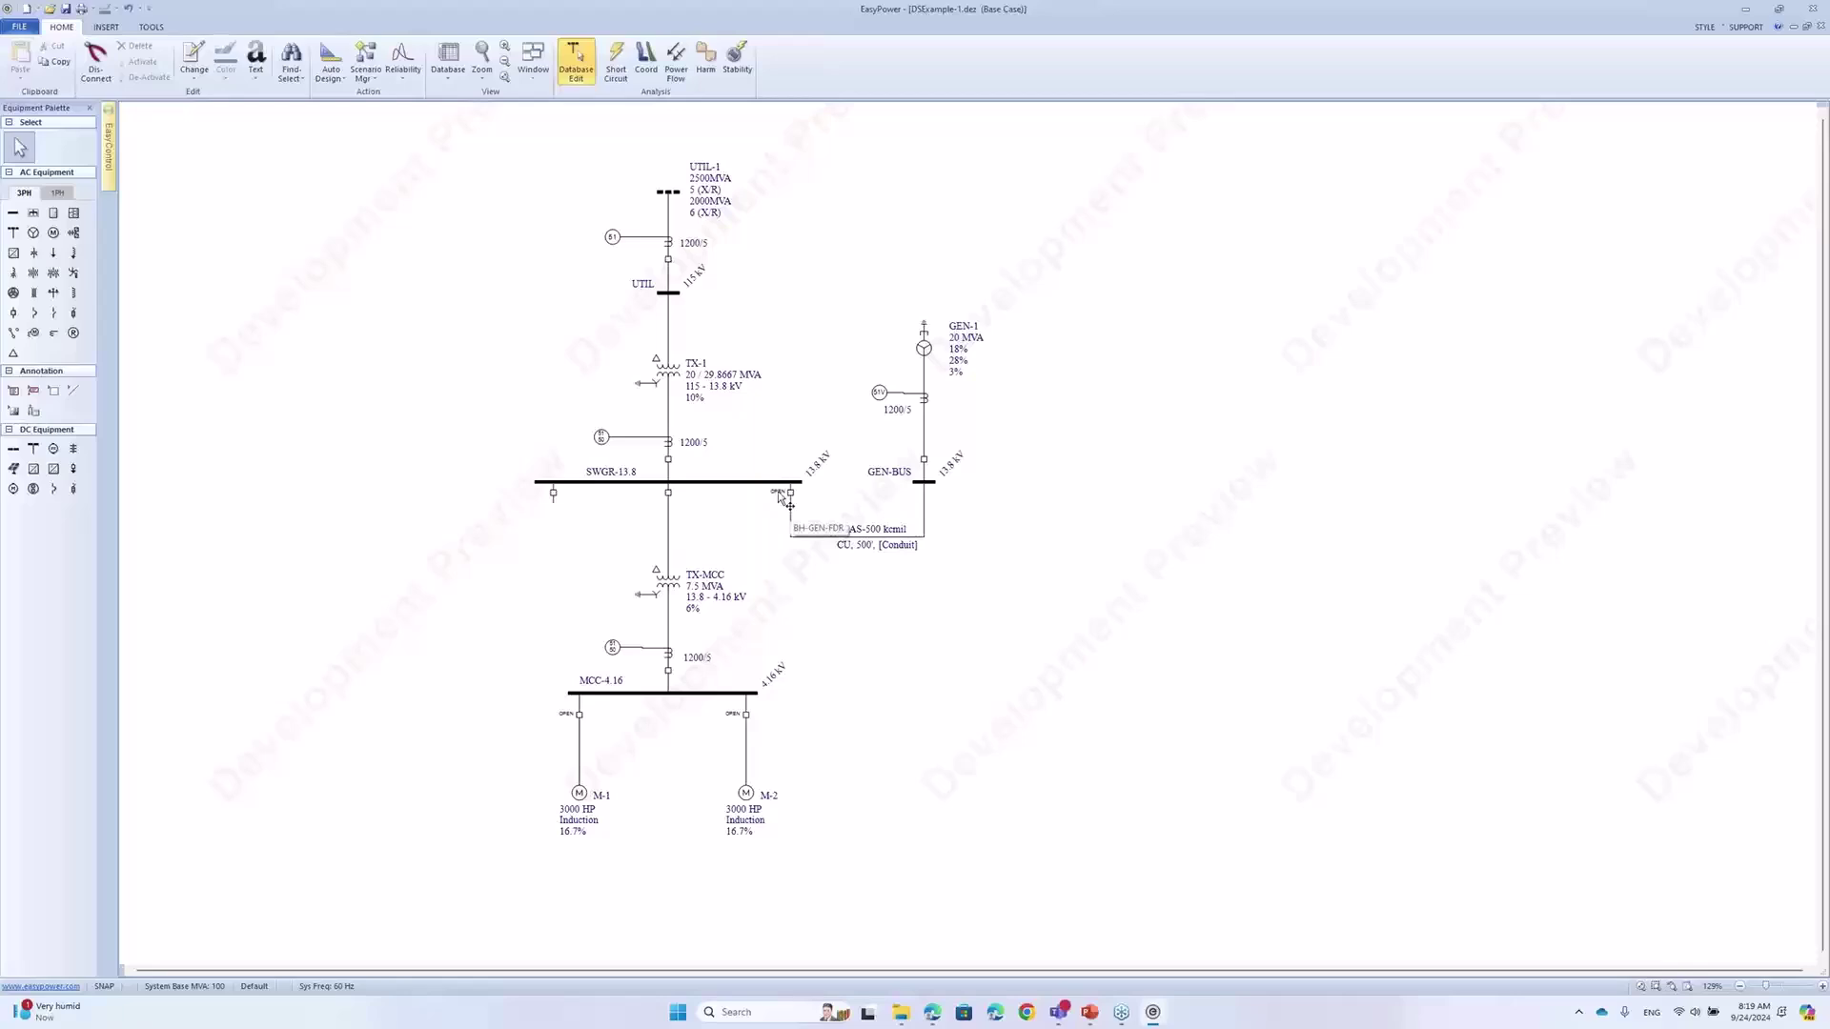
Switch the one-line to Short Circuit focus and enable arc flash results
mouse_move(672, 198)
click(617, 57)
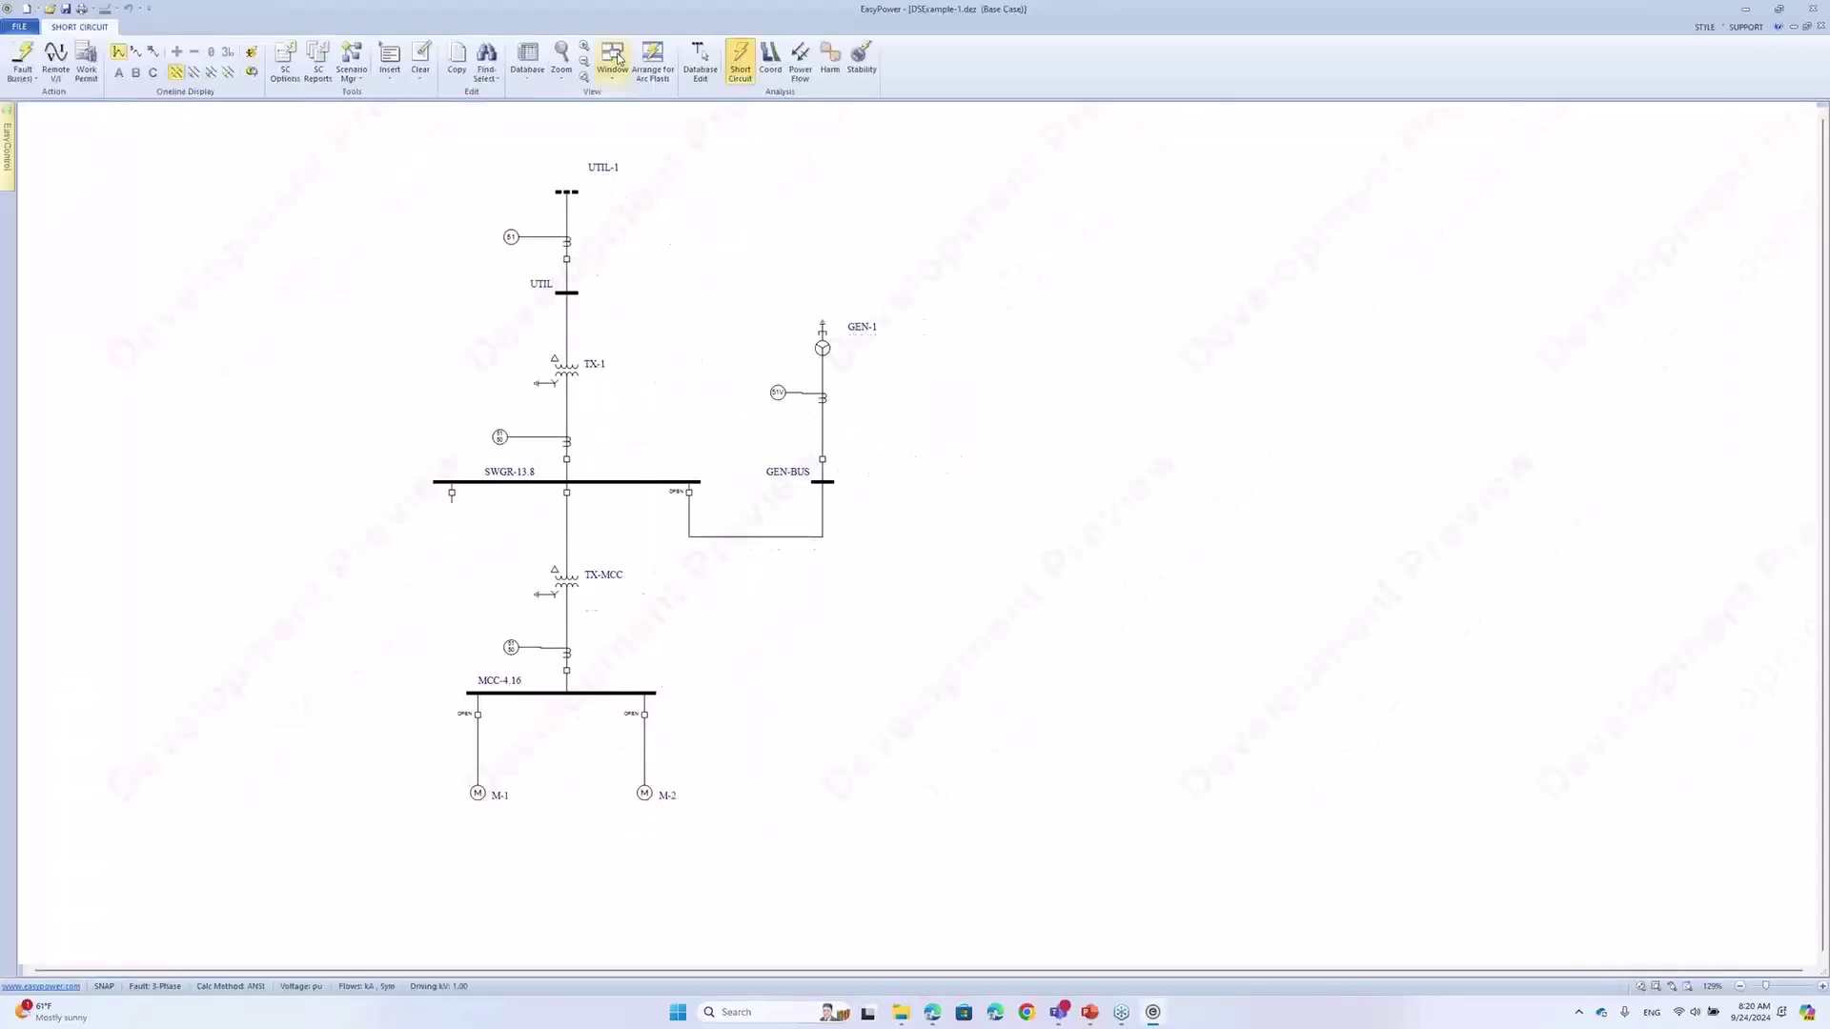
click(251, 54)
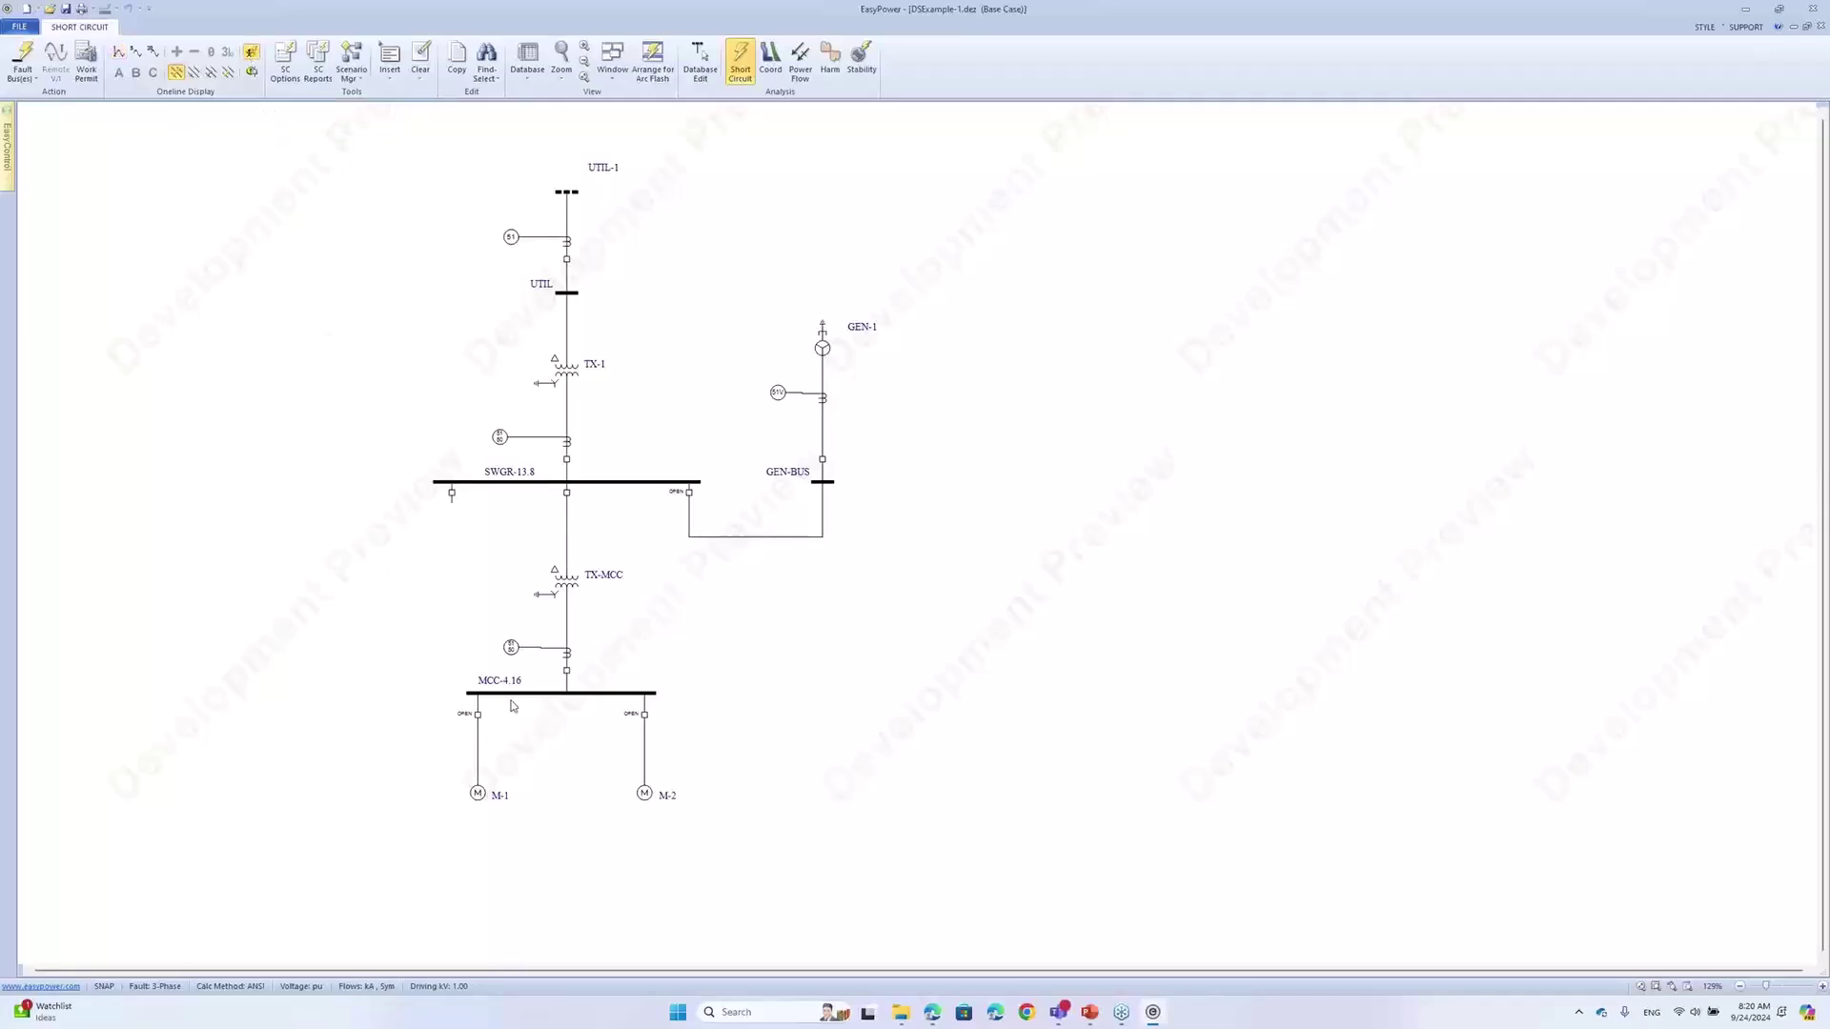
Fault bus MCC-4.16 and move its arc flash result label clear of the relay symbol
click(540, 696)
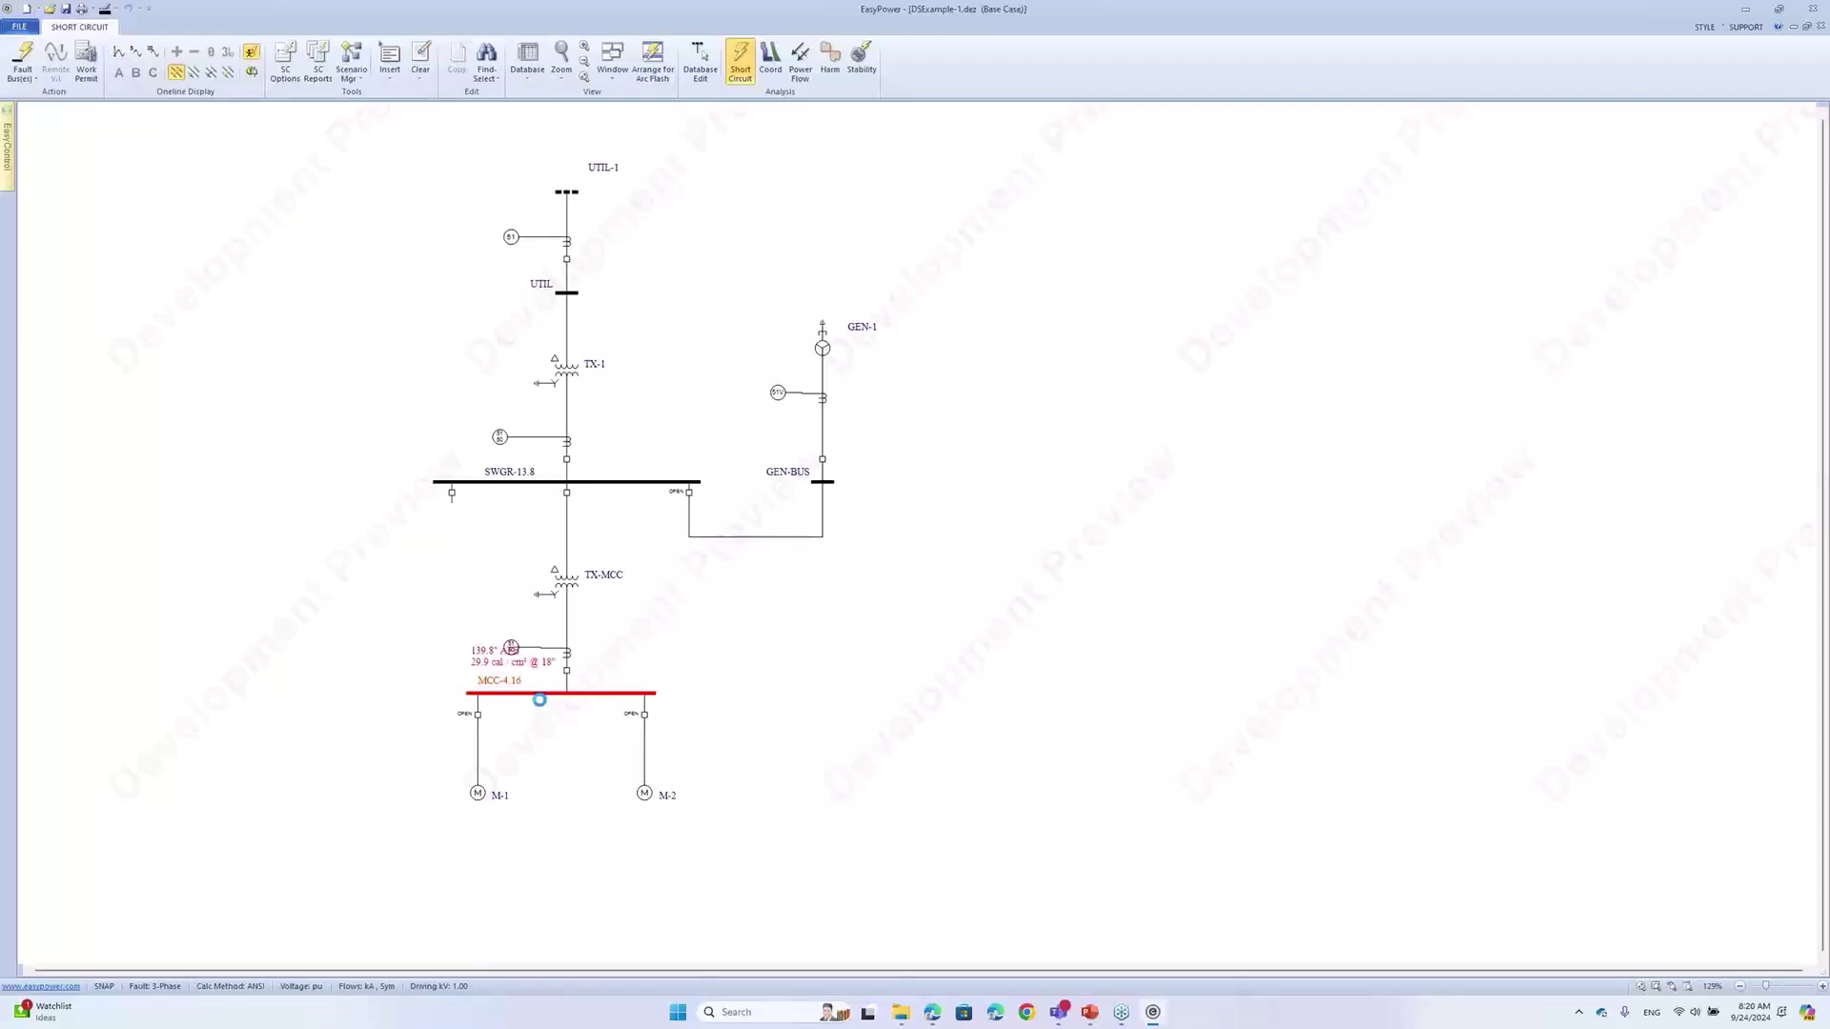
scroll(523, 688, up, 2)
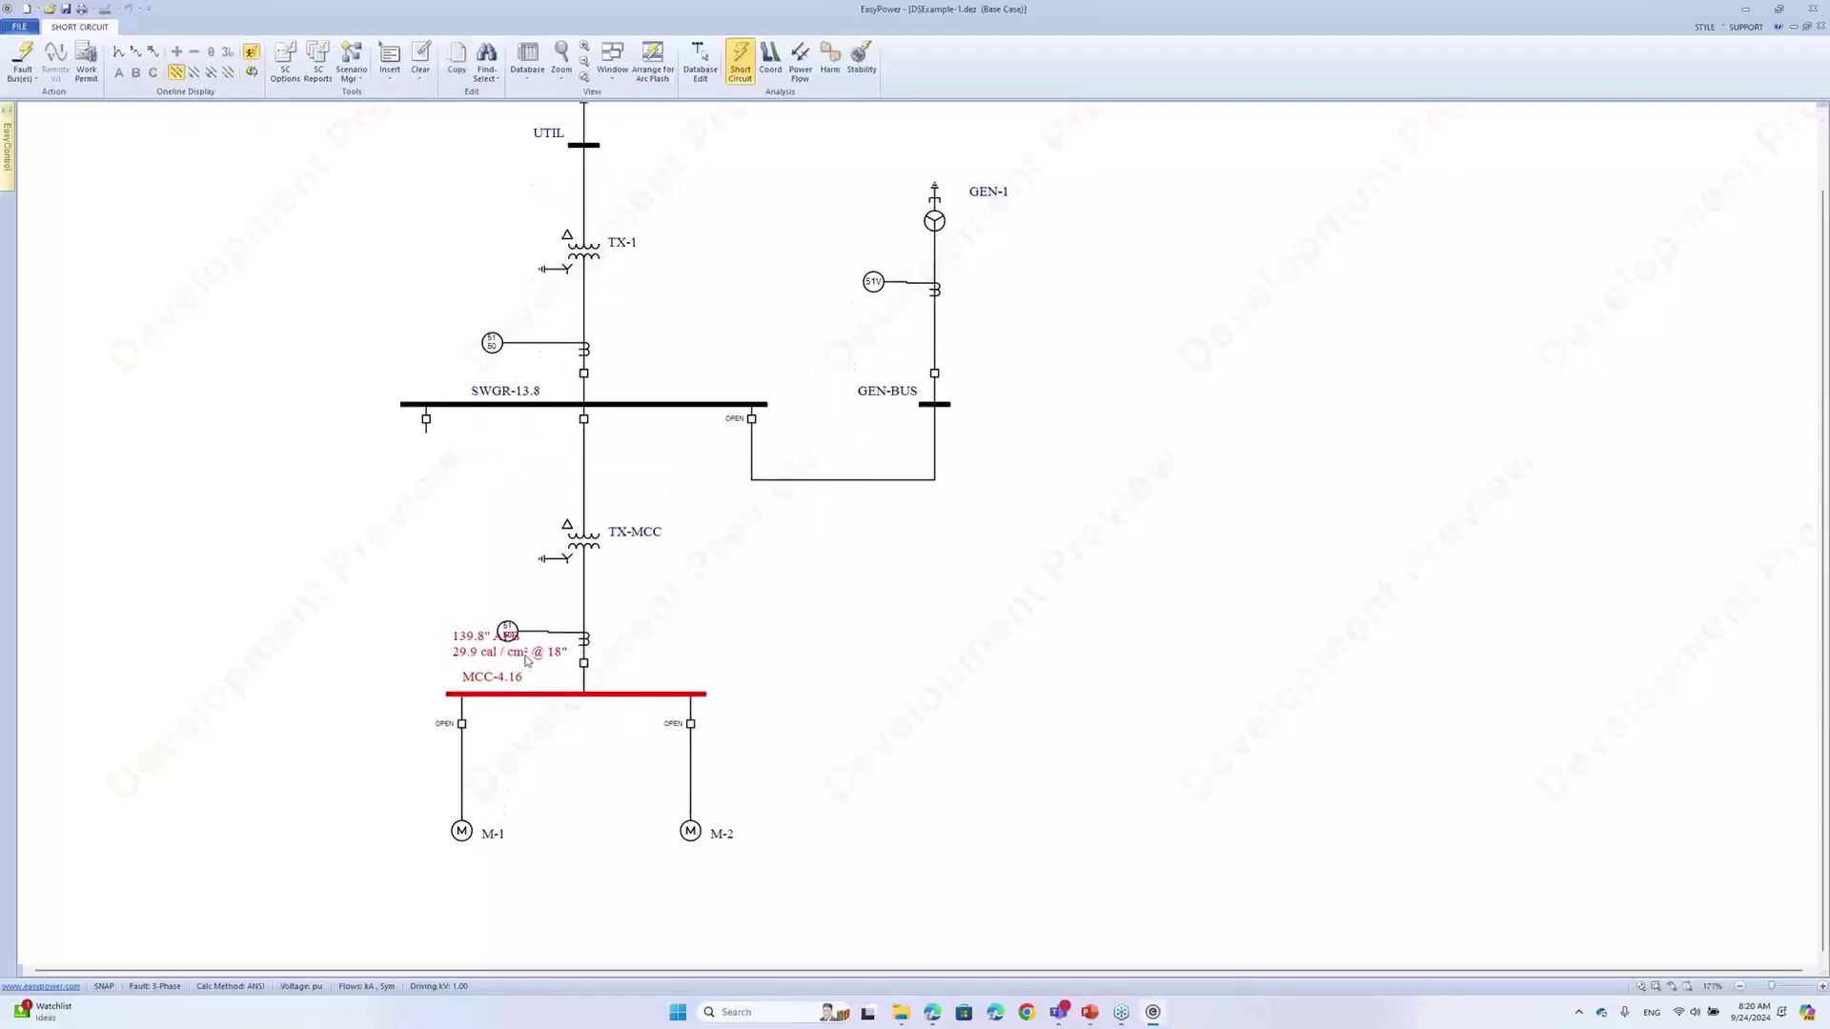
drag(526, 659, 469, 663)
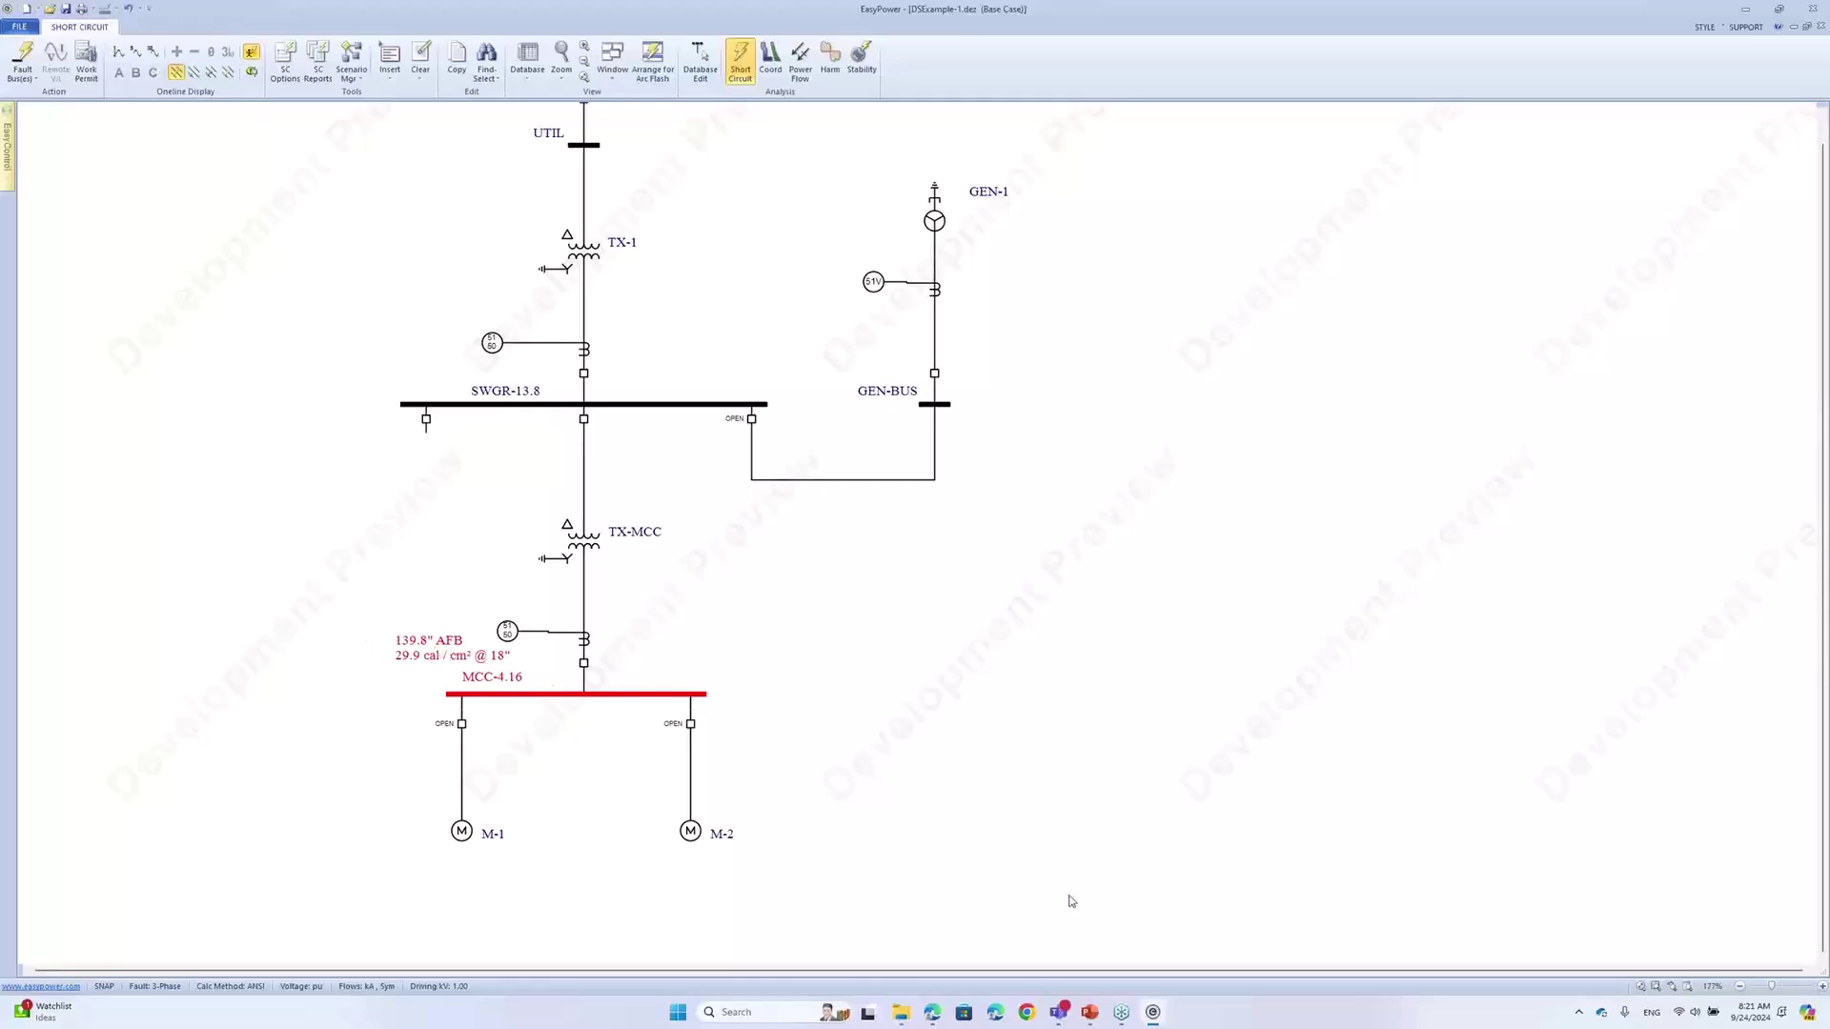
Switch to the PowerPoint presentation and examine the arc flash hazard report for MCC-4.16 on slide 7
click(1090, 1014)
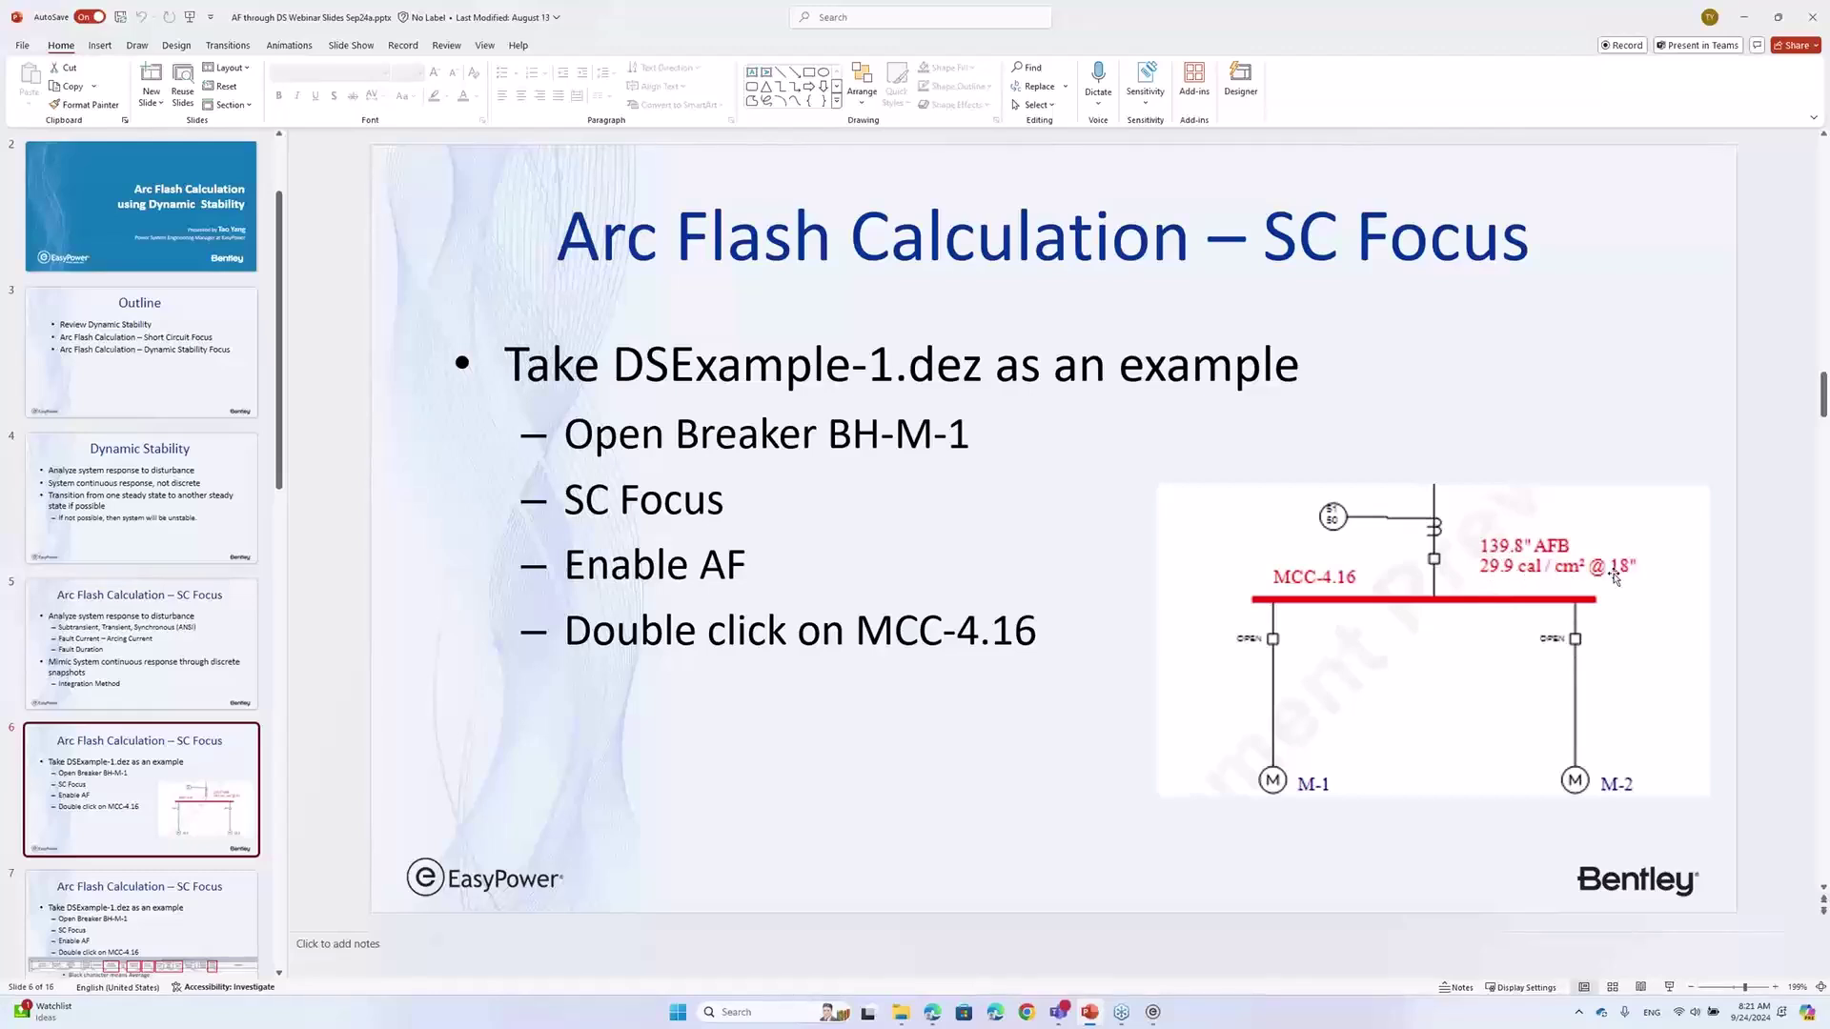
scroll(167, 663, down, 3)
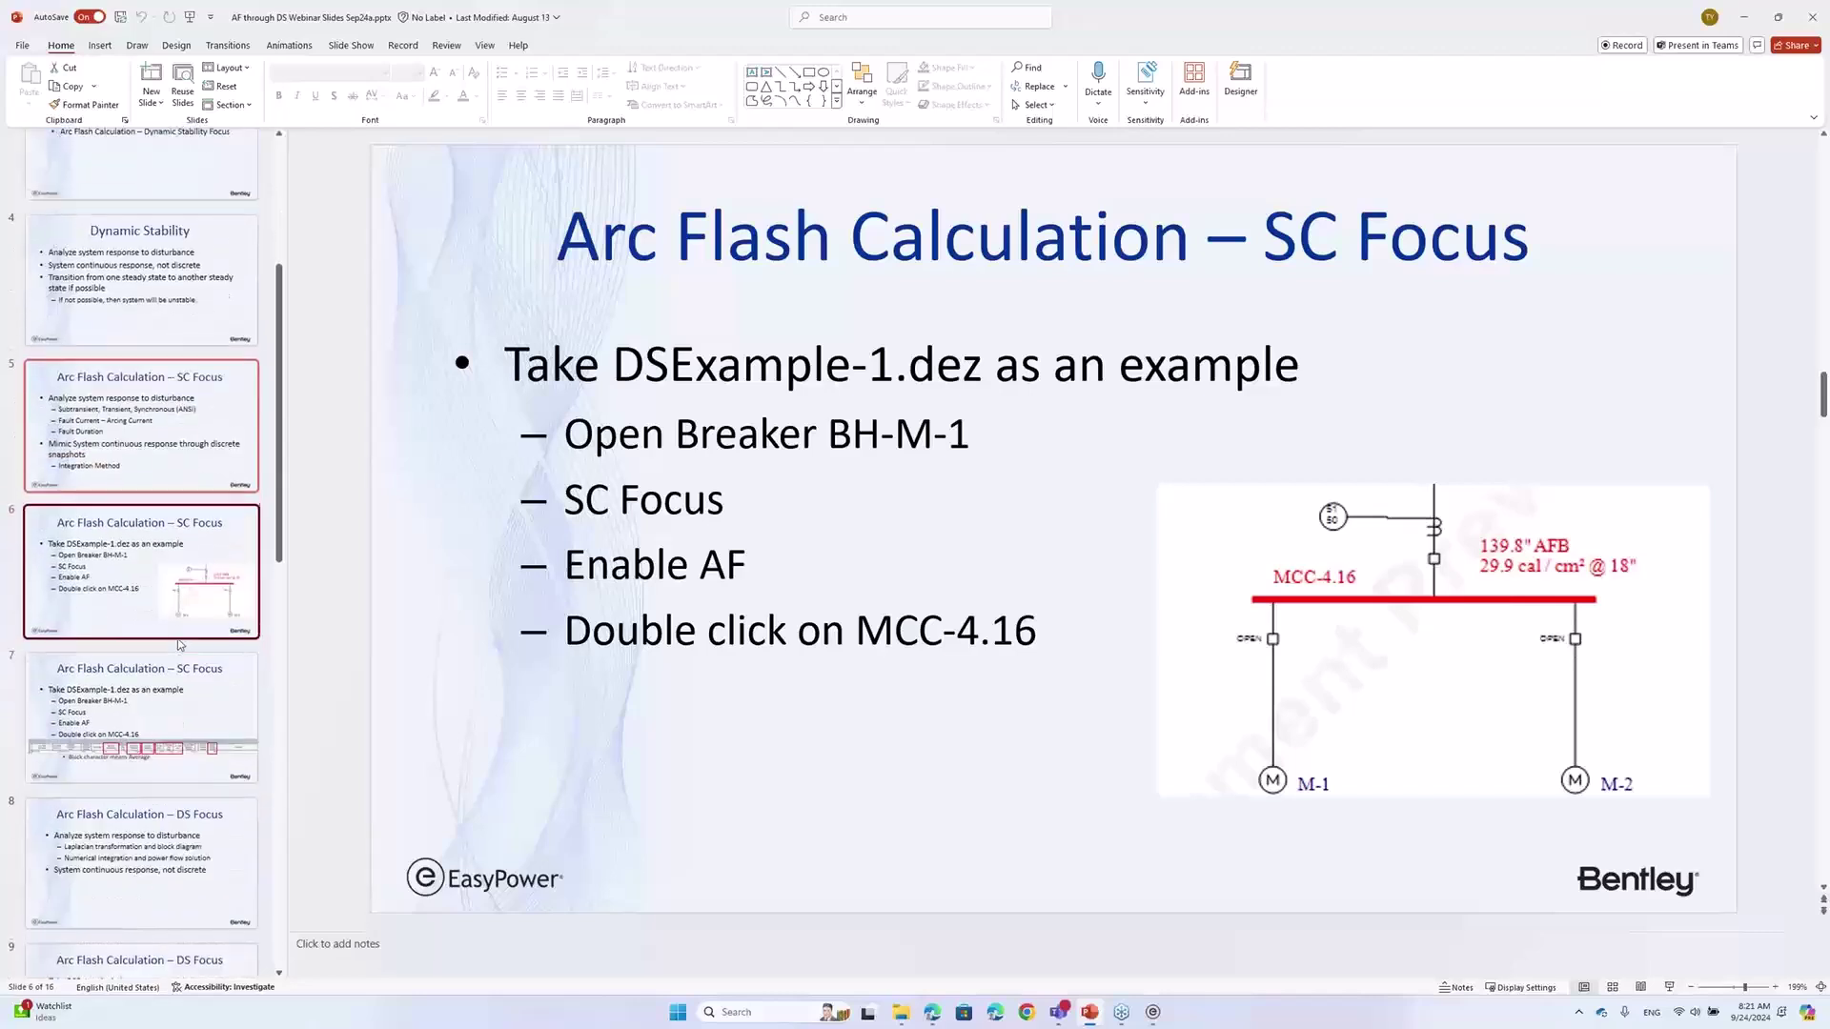
click(172, 678)
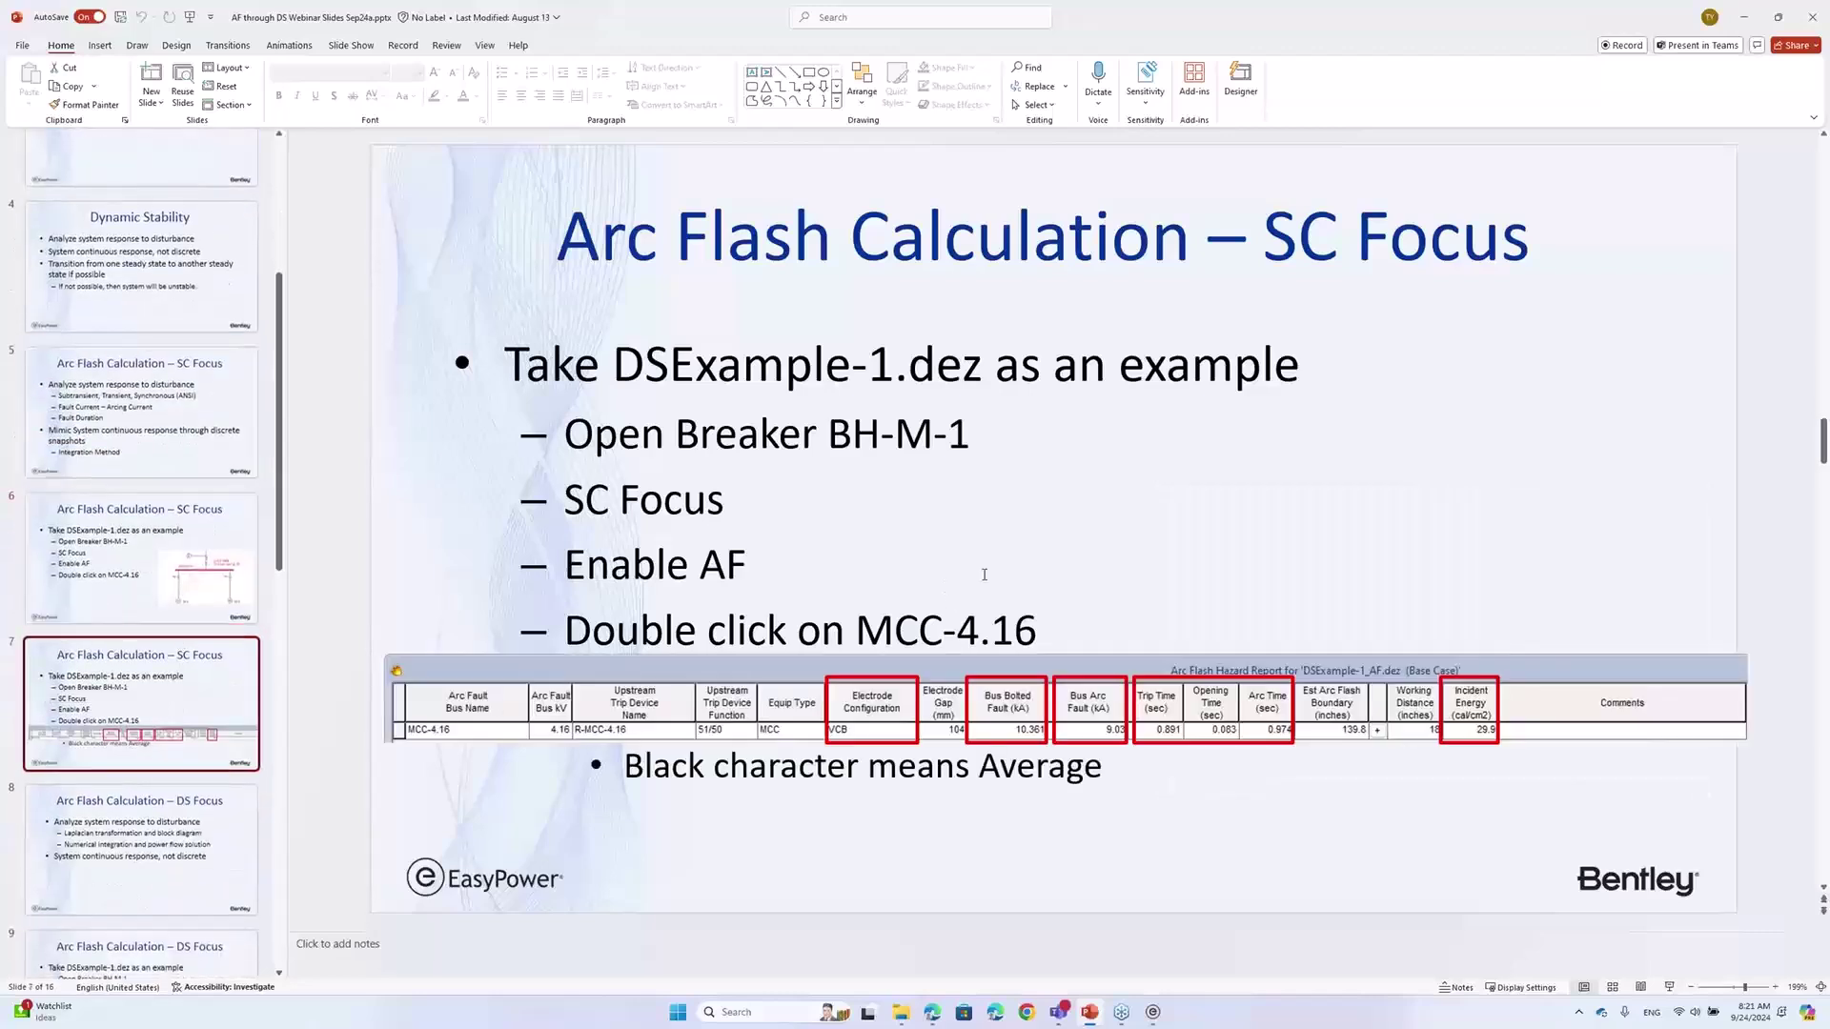
key(Down)
key(Down)
click(165, 481)
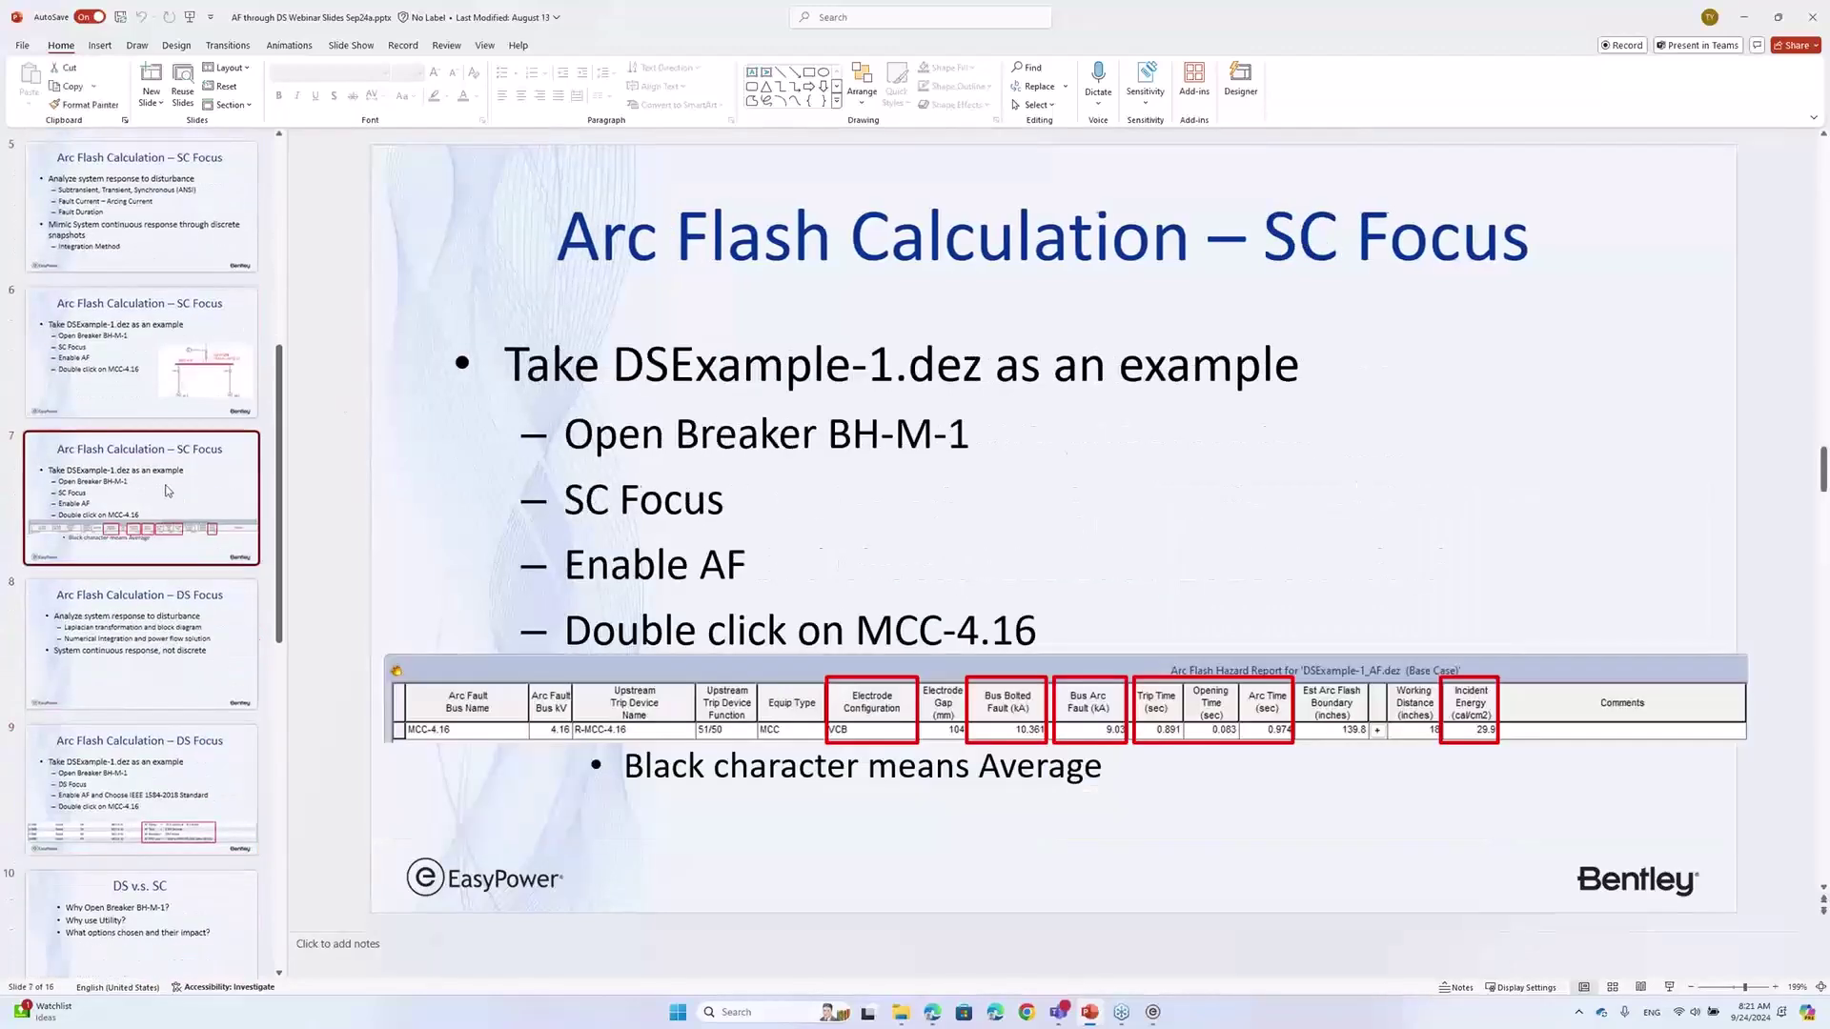
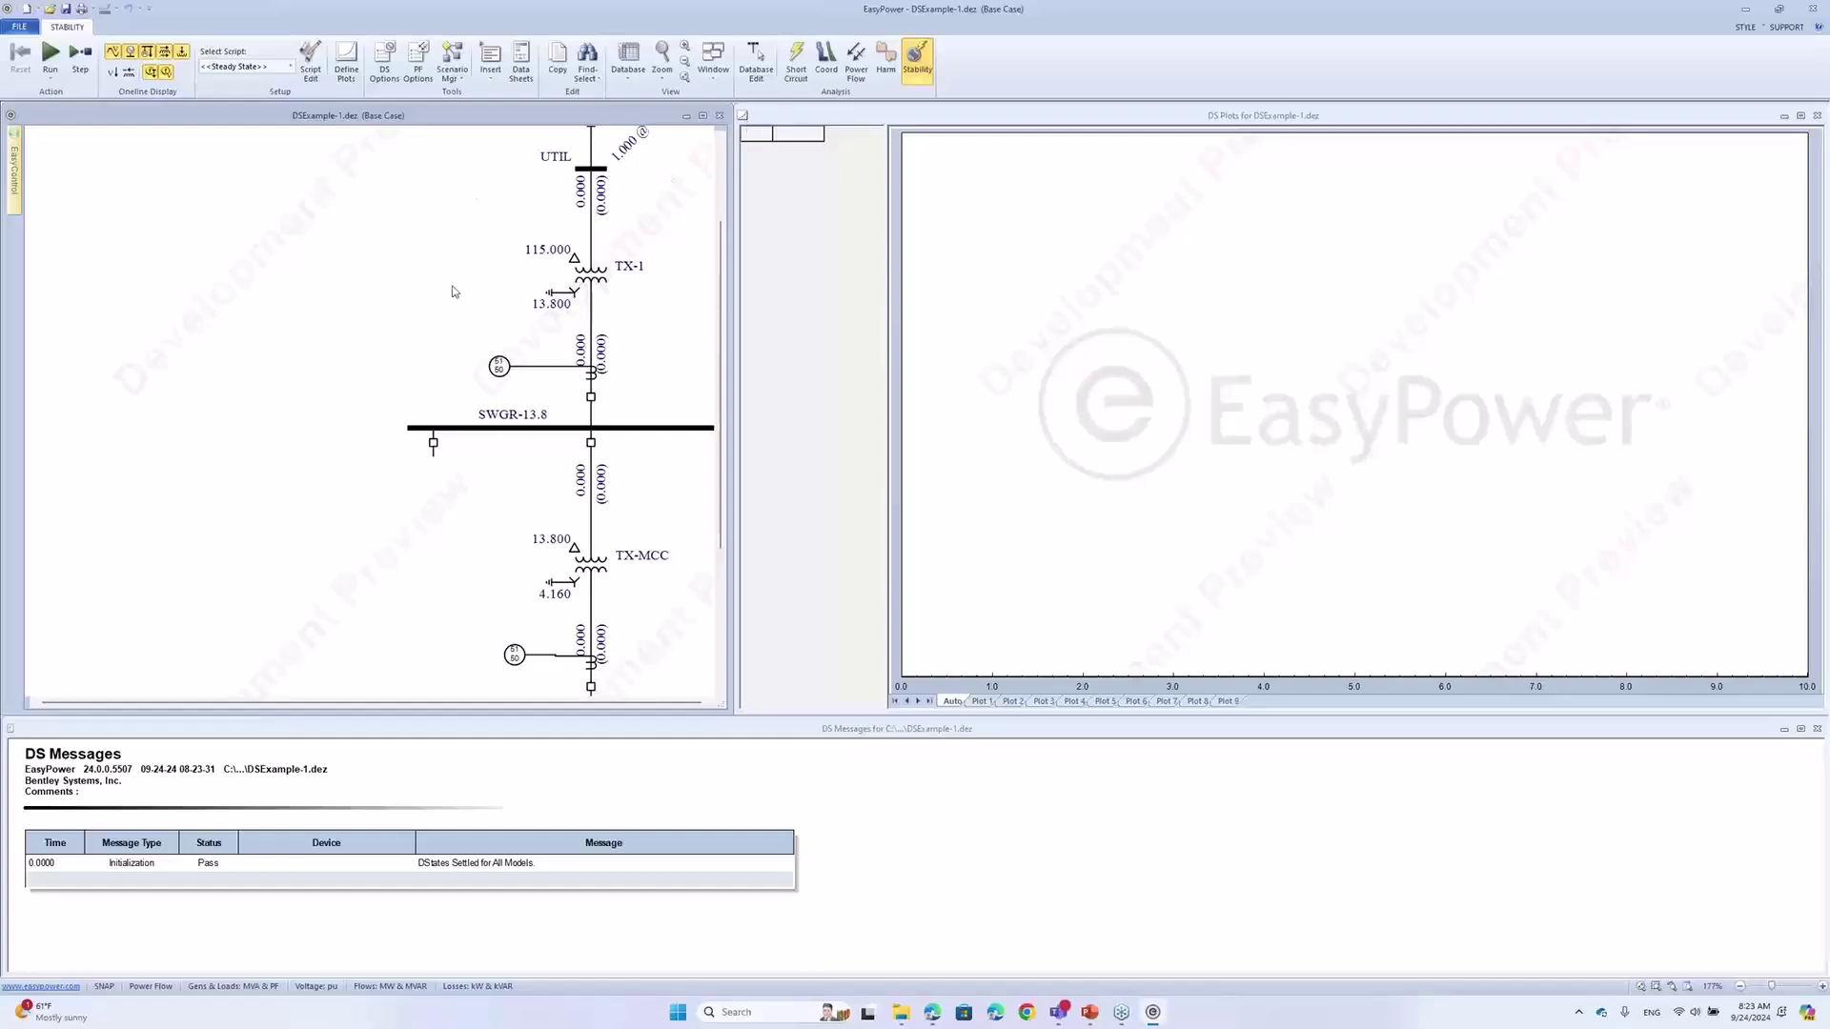
Set the Dynamic Stability arc flash standard to IEEE 1584-2018 with Average arcing current
click(384, 71)
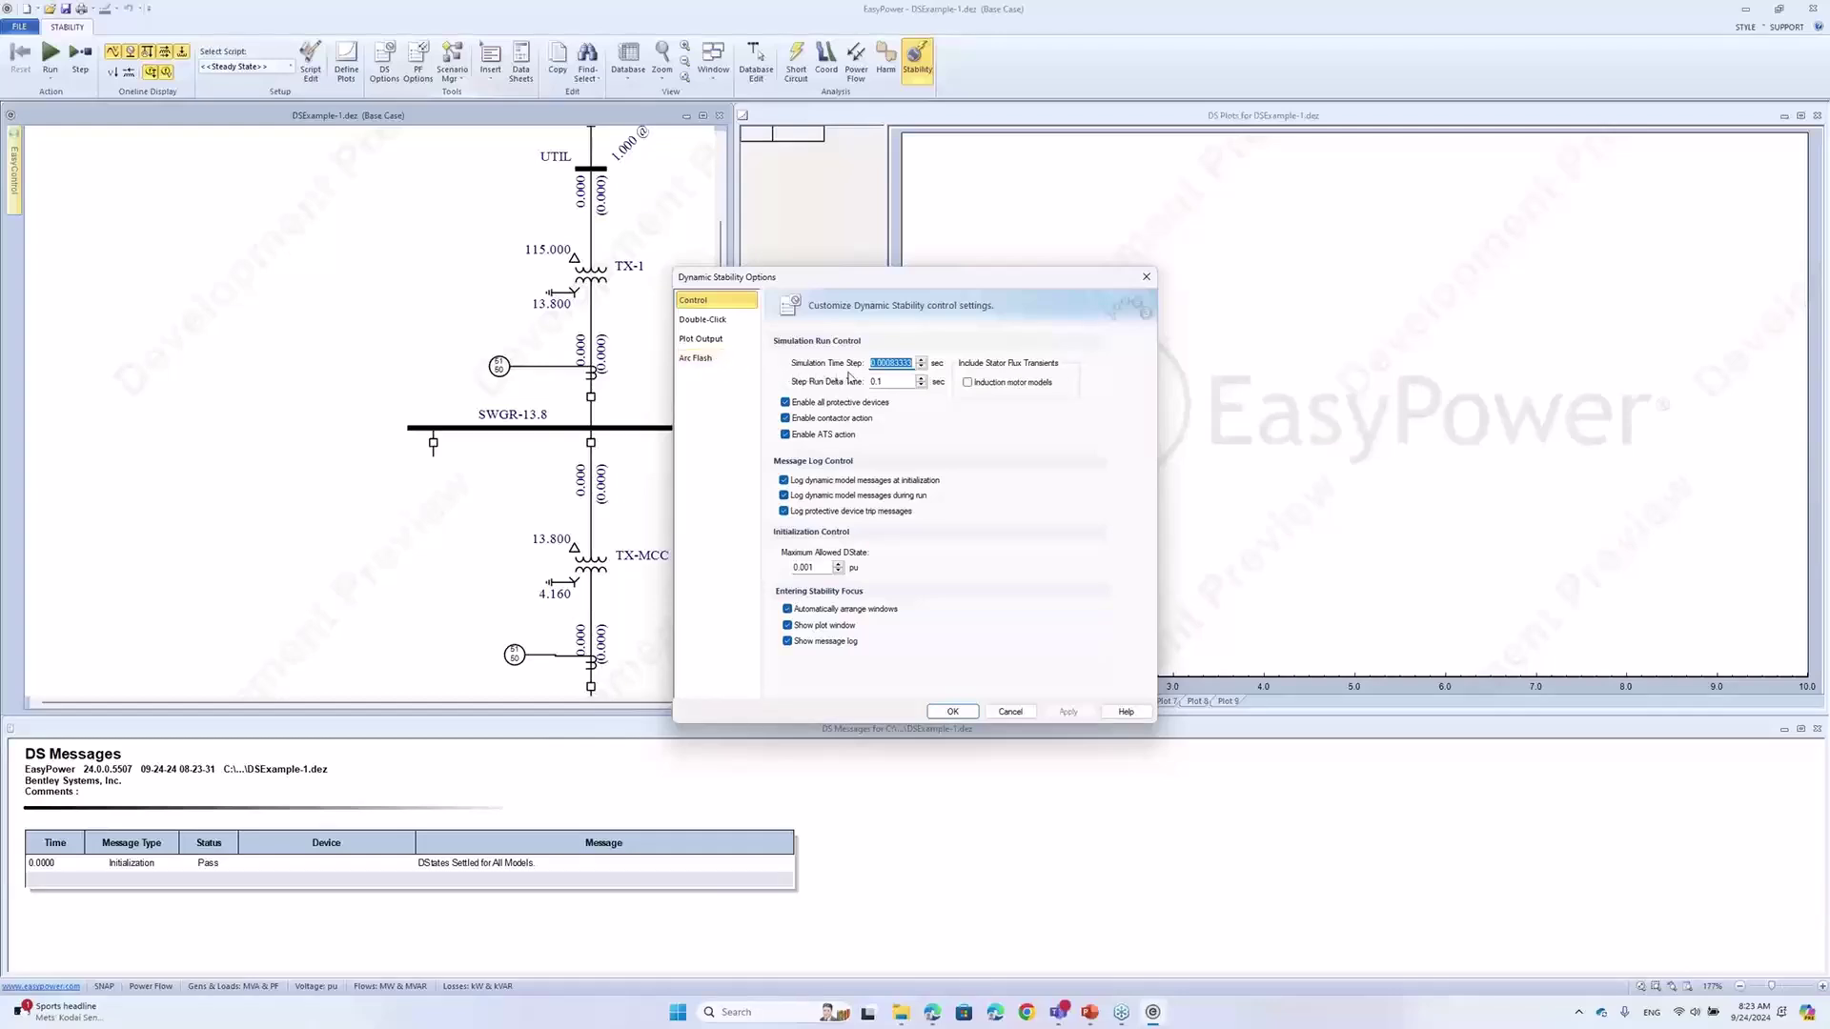
click(886, 362)
drag(889, 363, 924, 379)
click(699, 360)
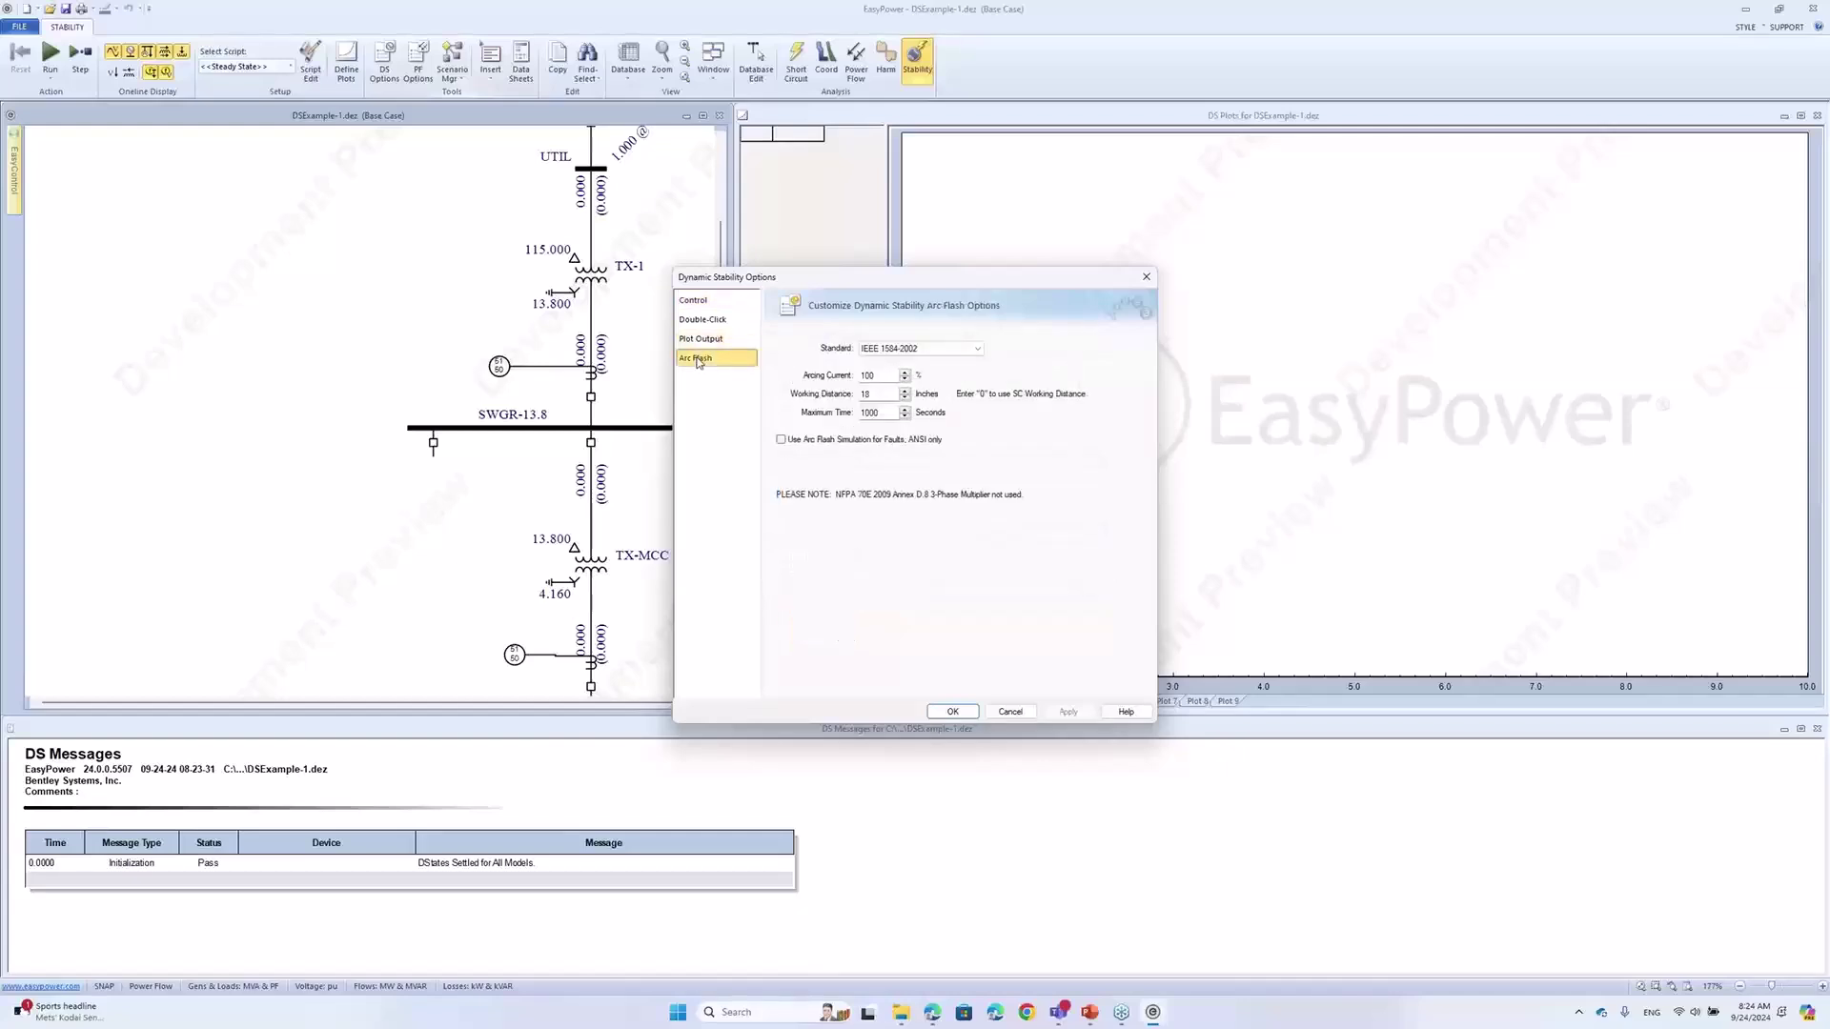
click(931, 349)
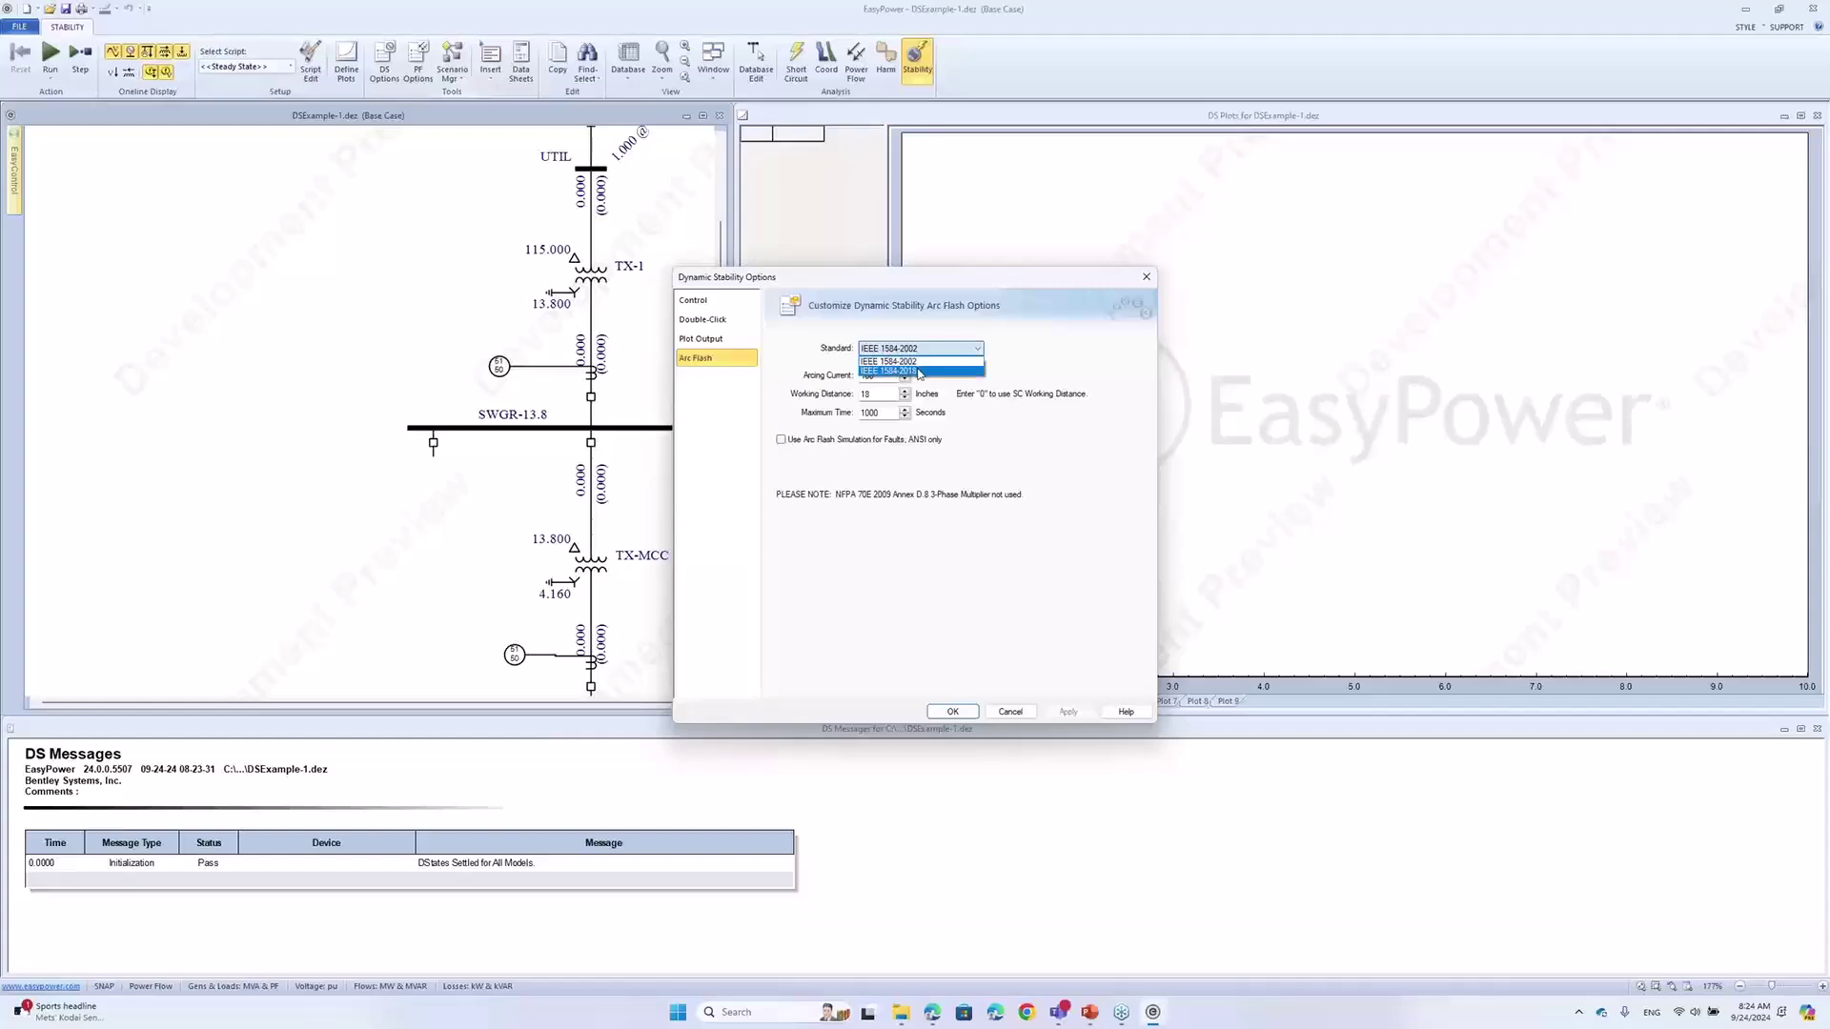
click(920, 371)
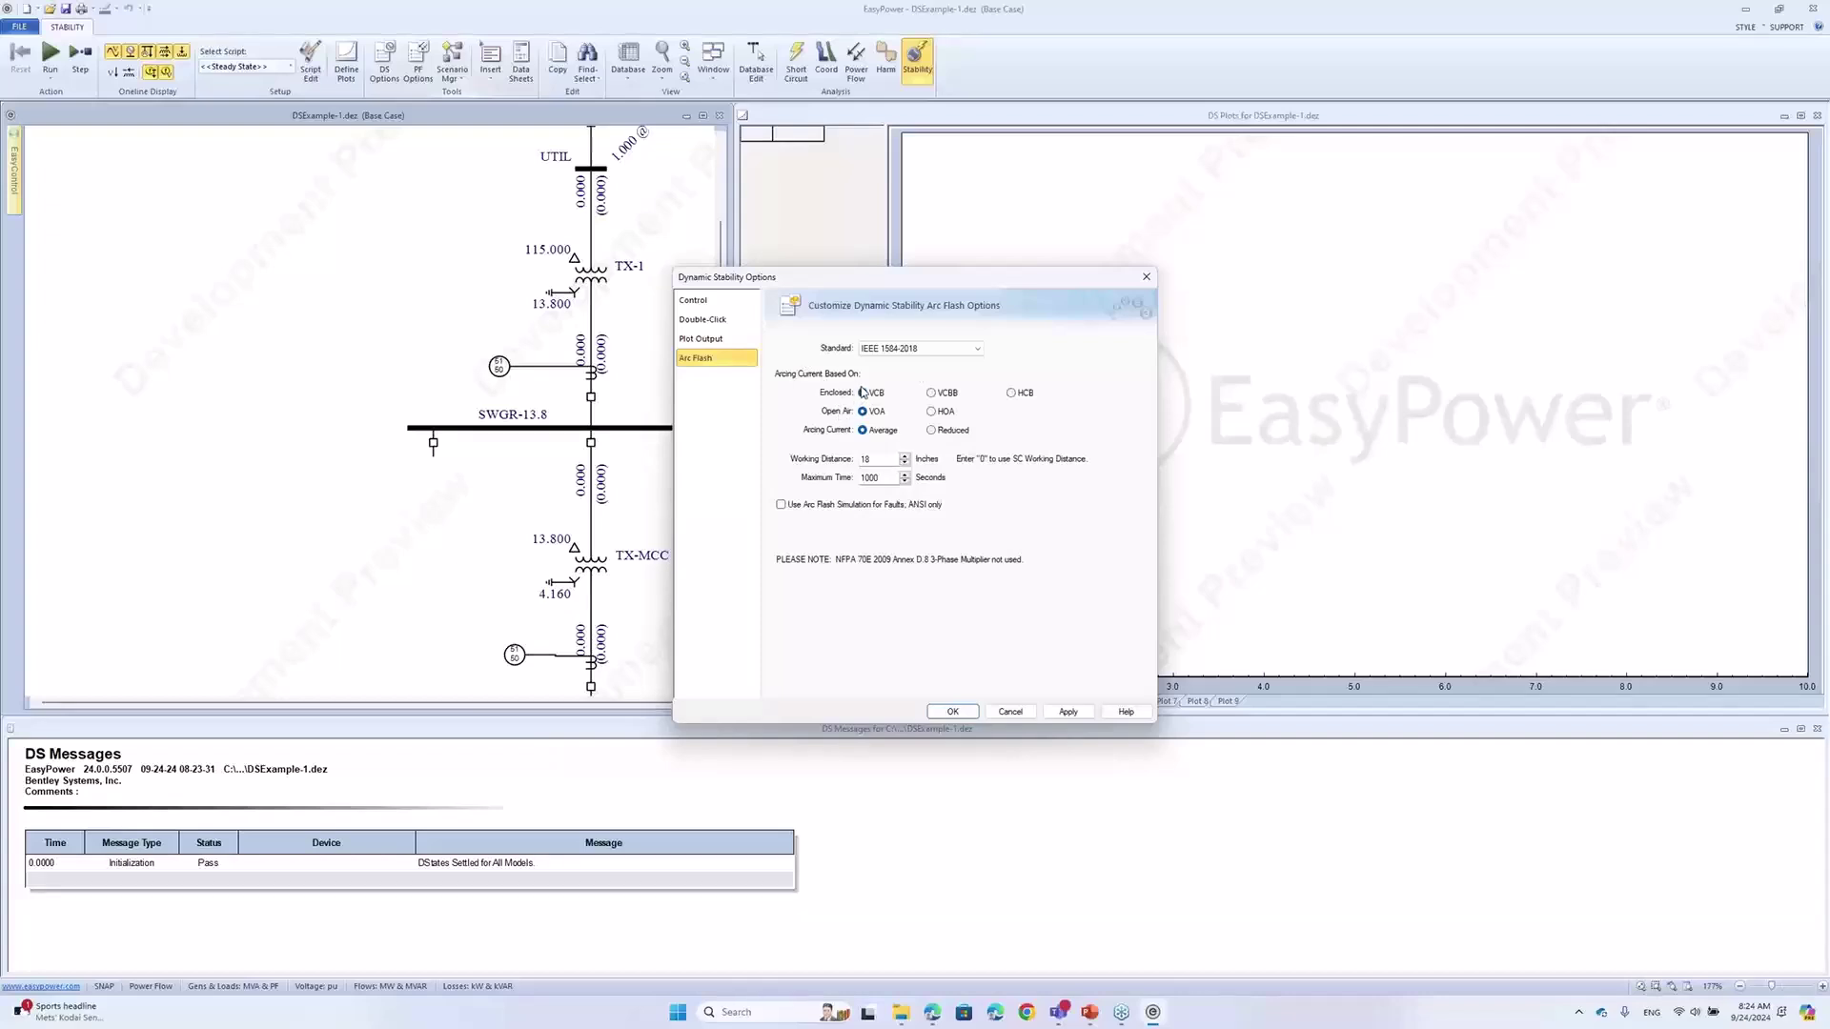
click(942, 434)
click(868, 437)
Compare the arc flash options with the electrode configuration and arcing current in the hazard report on PowerPoint slide 7
click(1093, 1015)
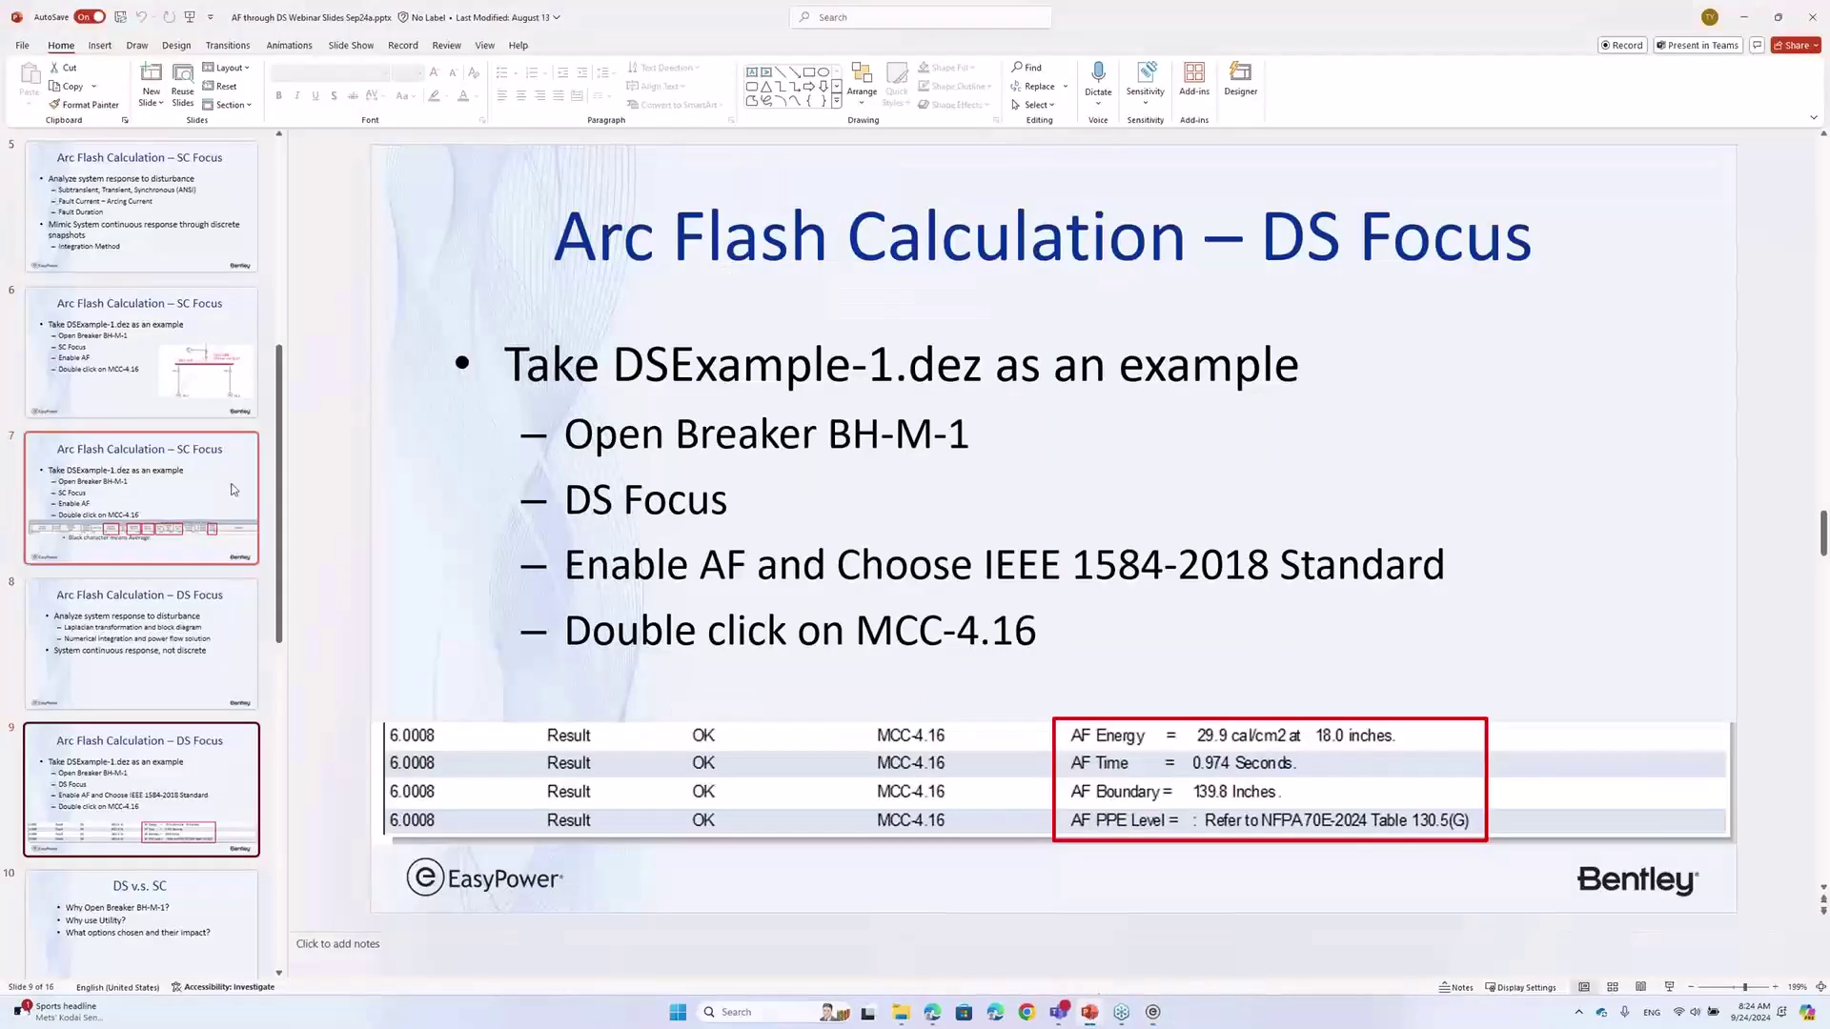
click(186, 486)
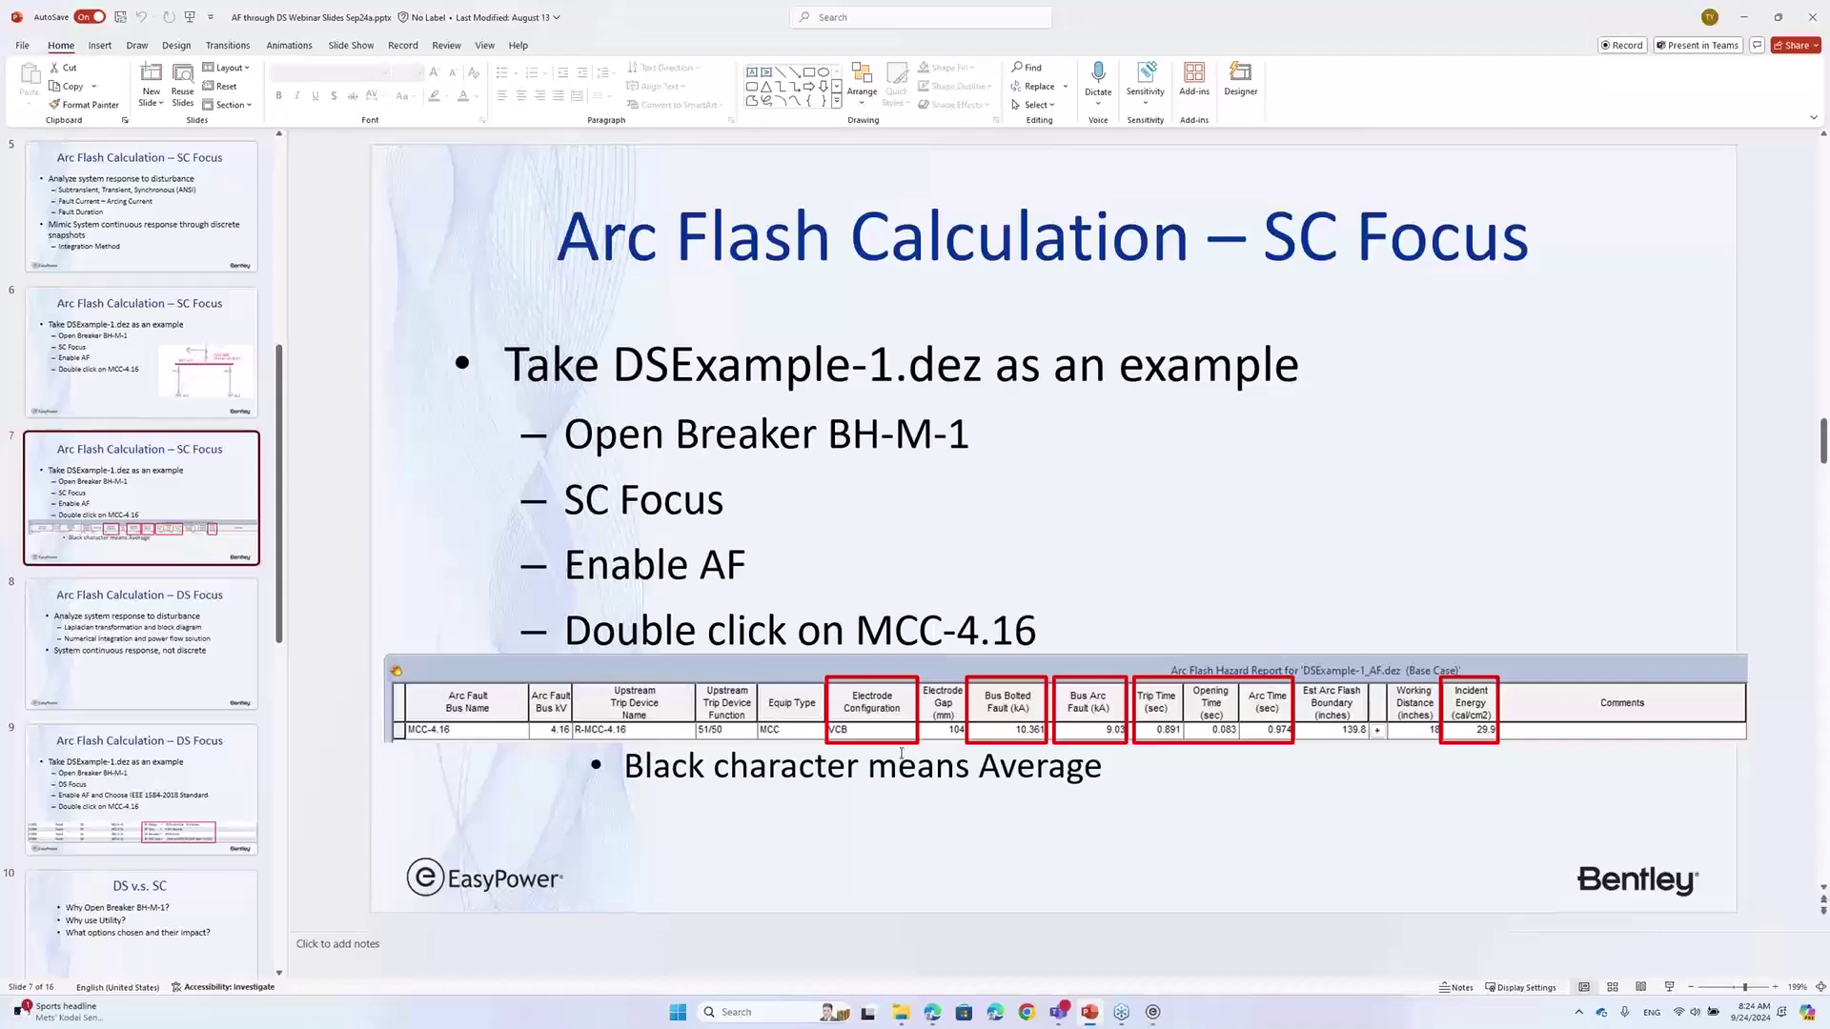
click(1154, 1014)
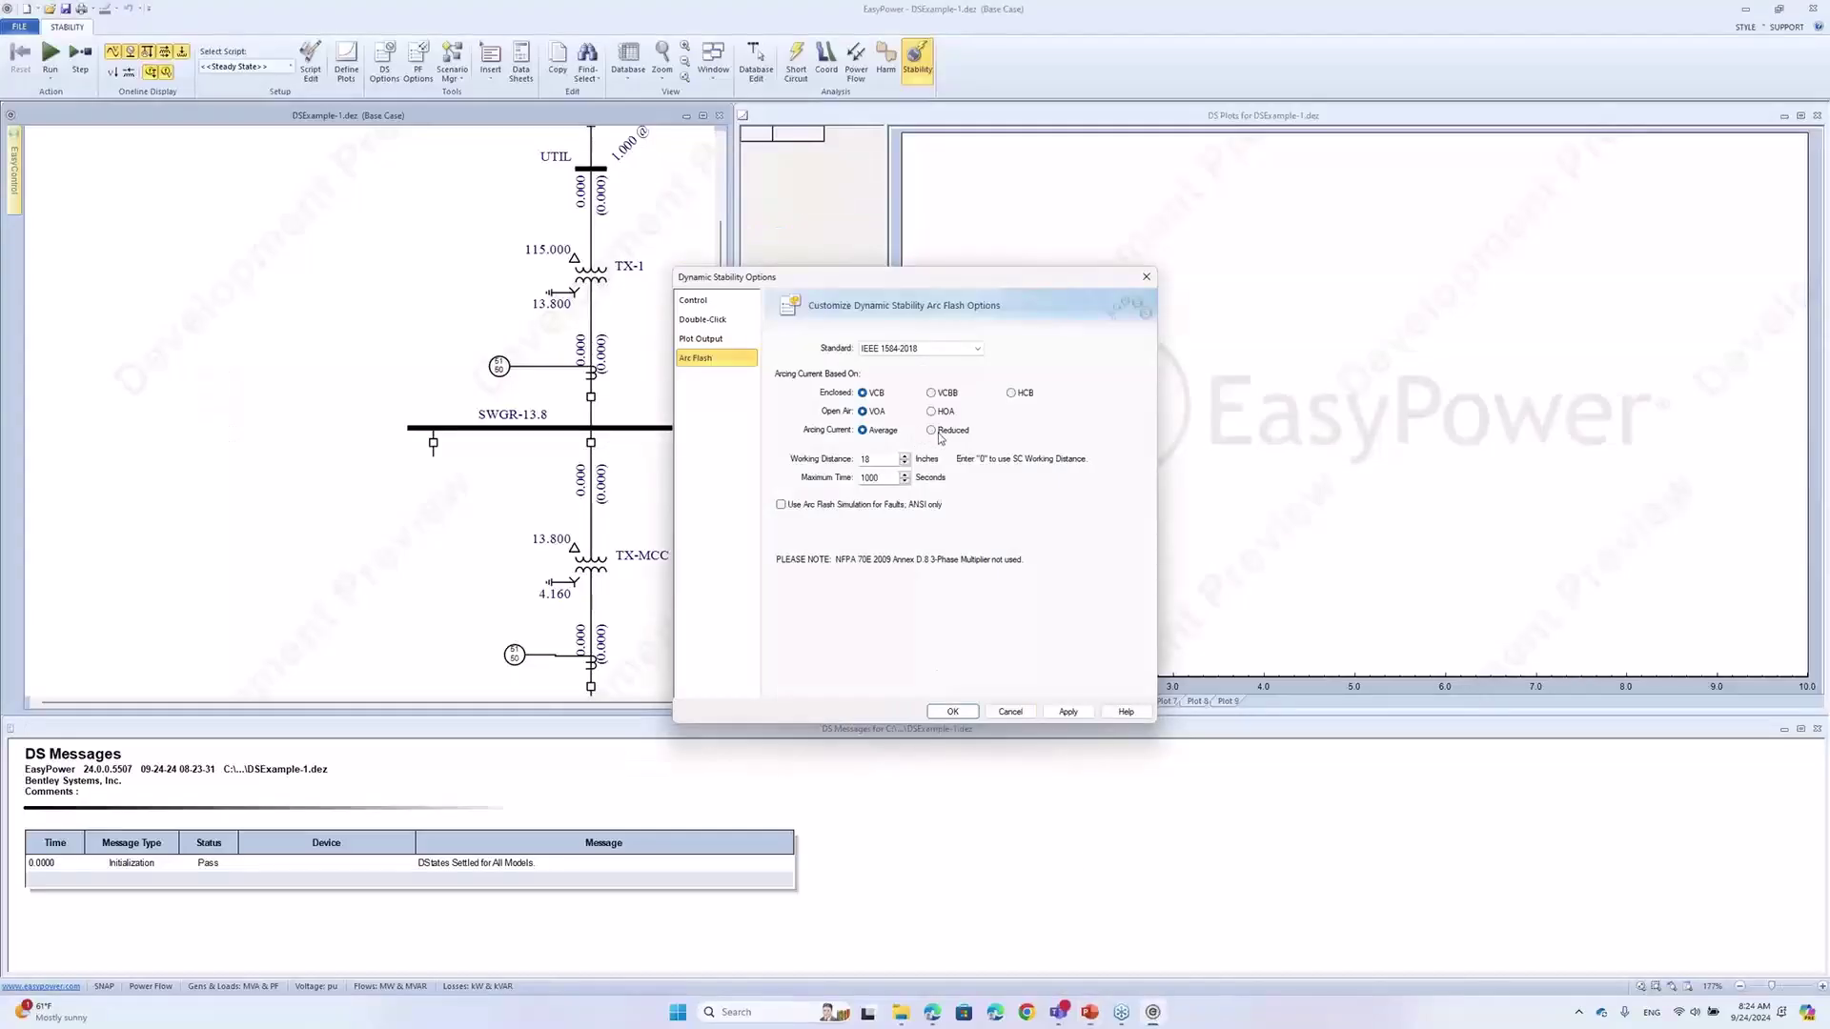
click(1089, 1012)
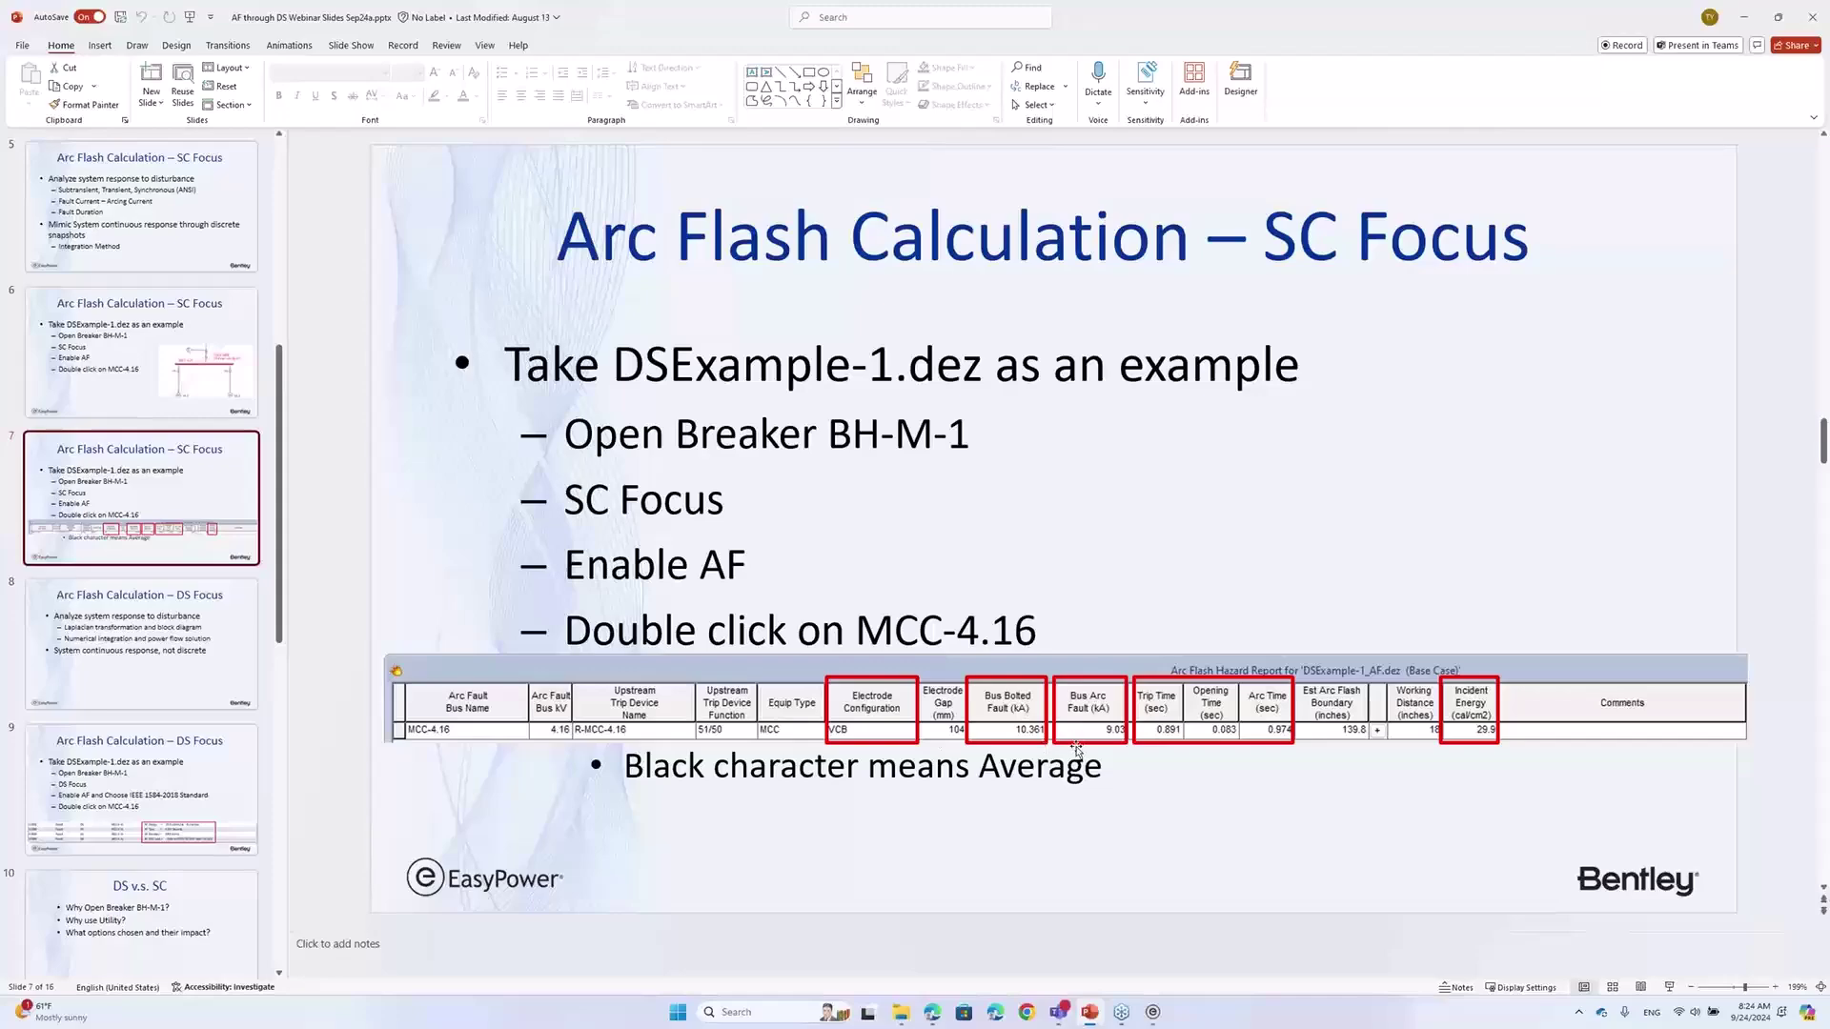
Return to EasyPower, enable arc flash simulation for faults in the stability options, and simulate a fault on bus MCC-4.16
click(1153, 1012)
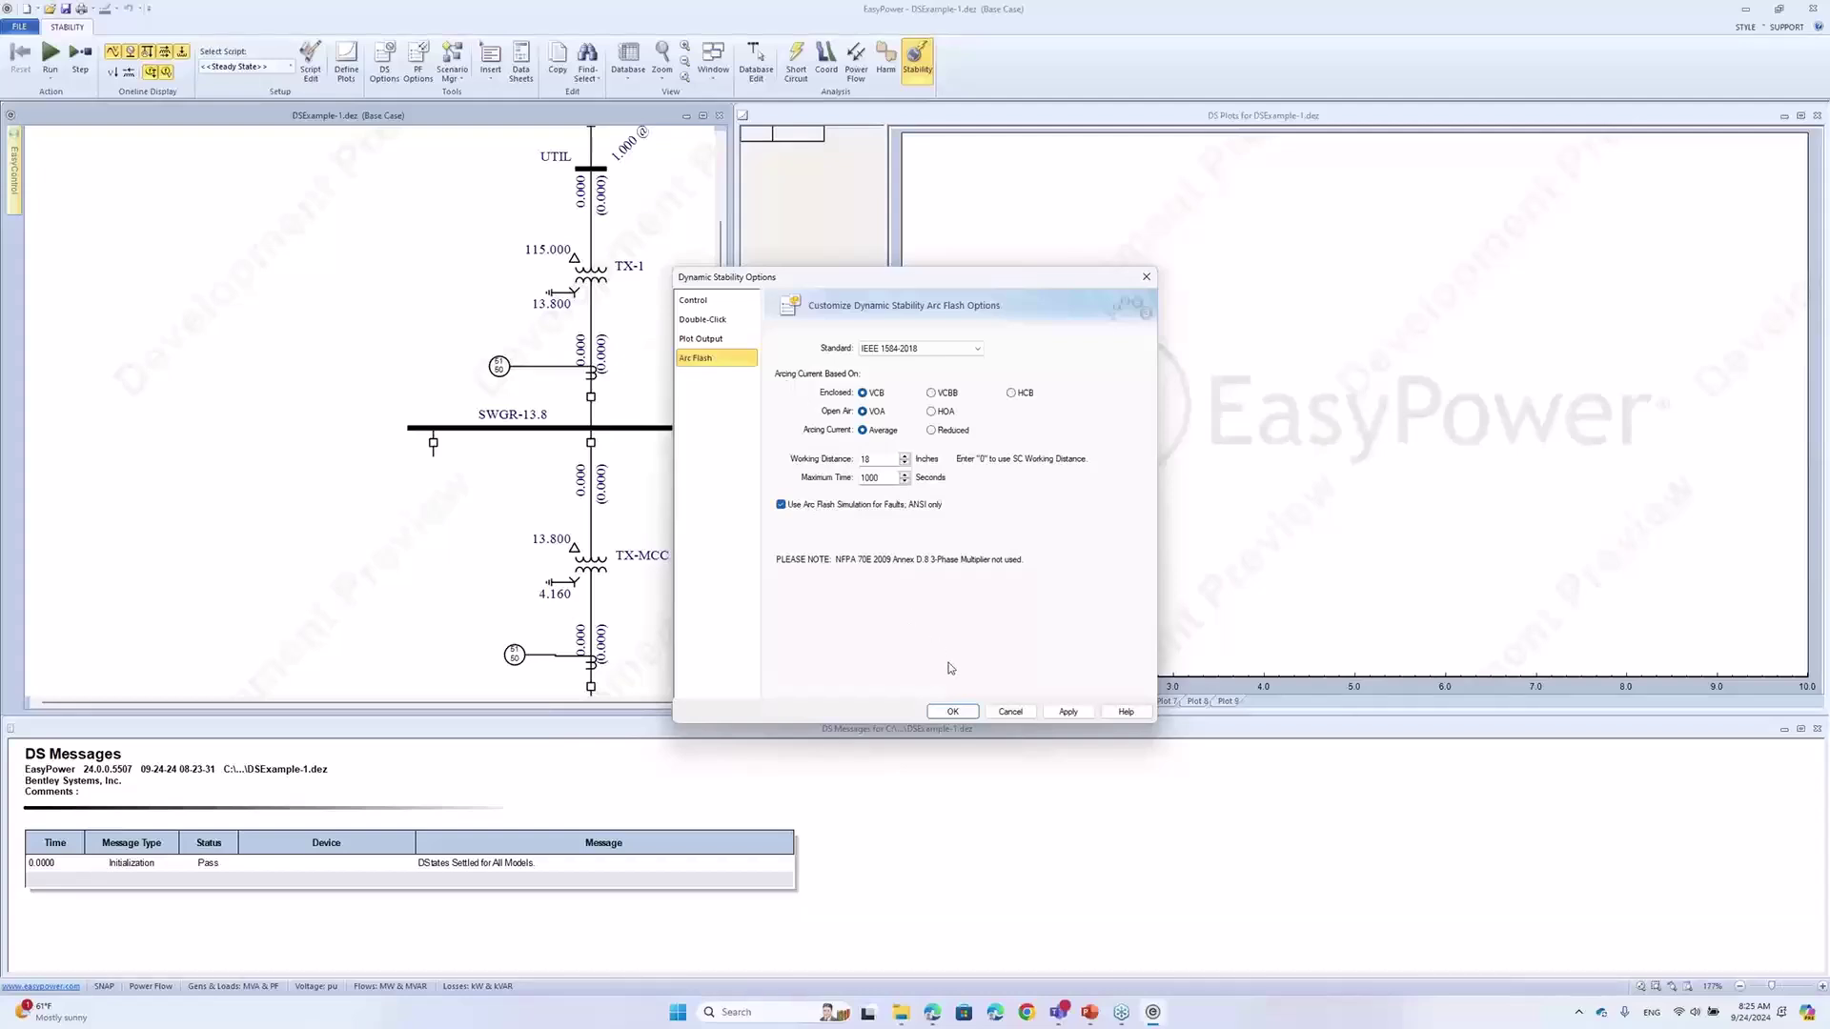
click(956, 712)
scroll(609, 376, down, 2)
drag(595, 381, 441, 375)
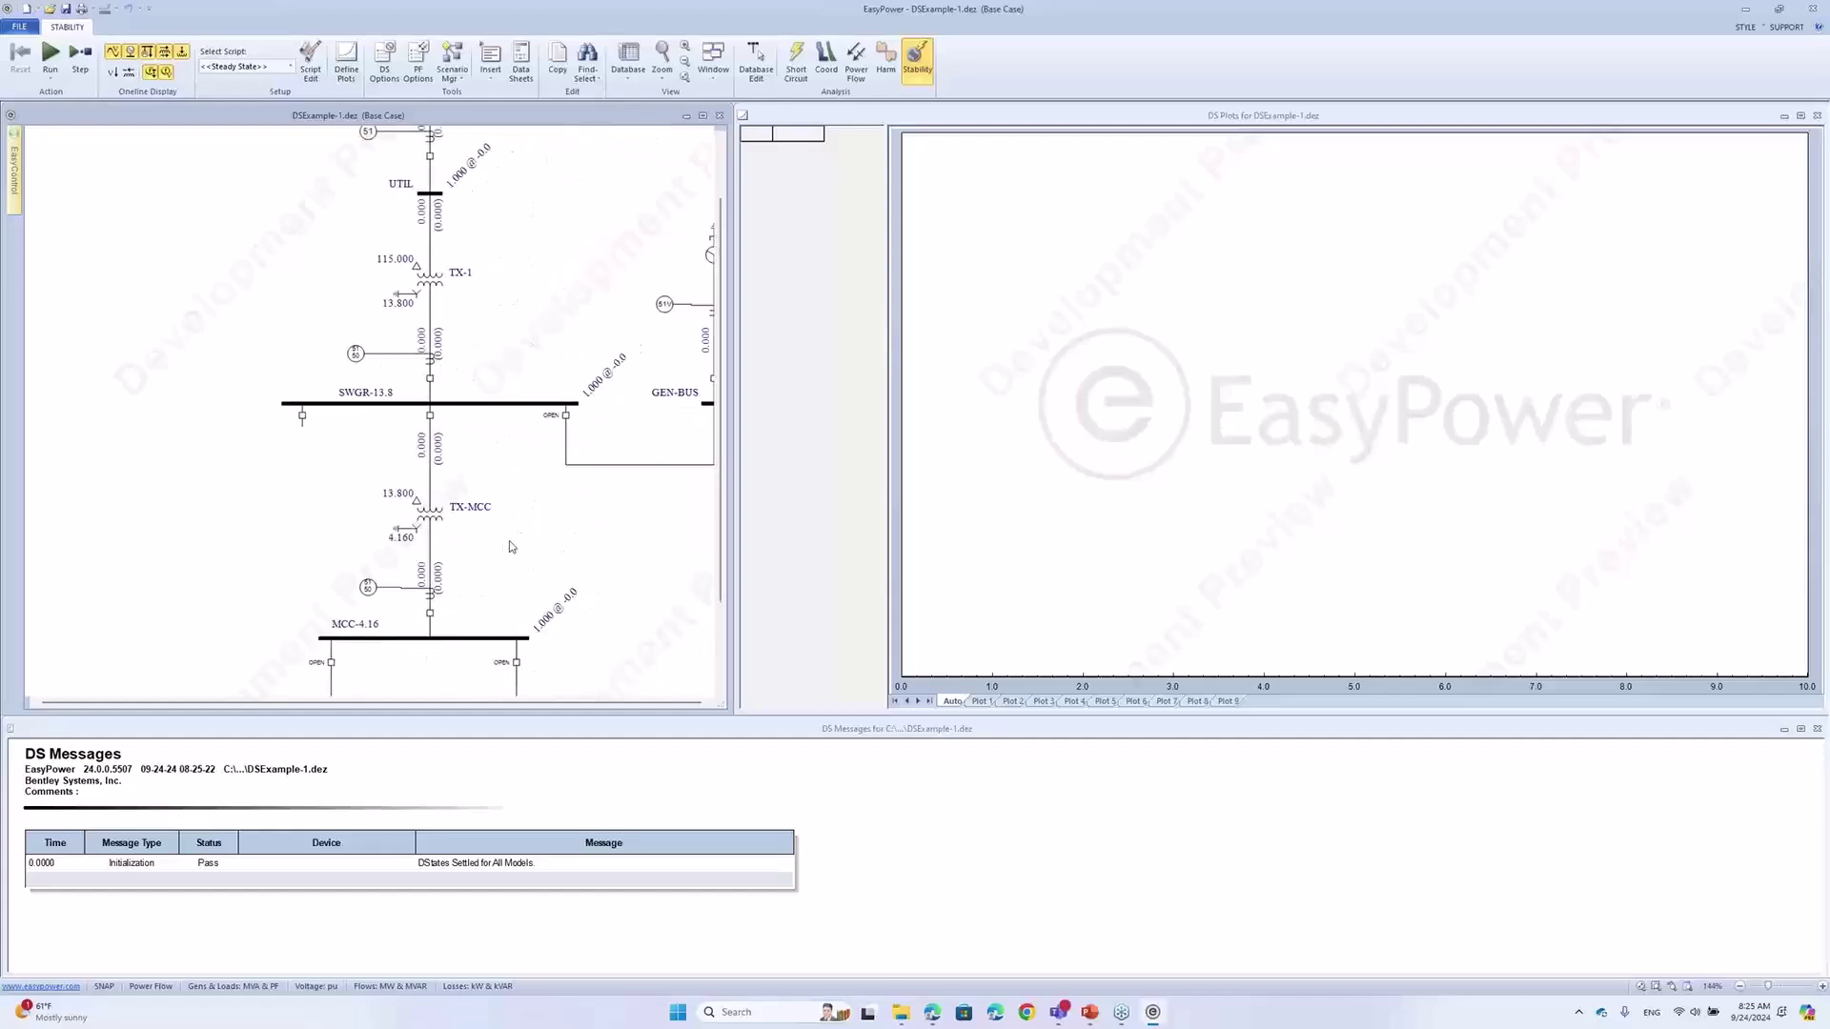
click(479, 638)
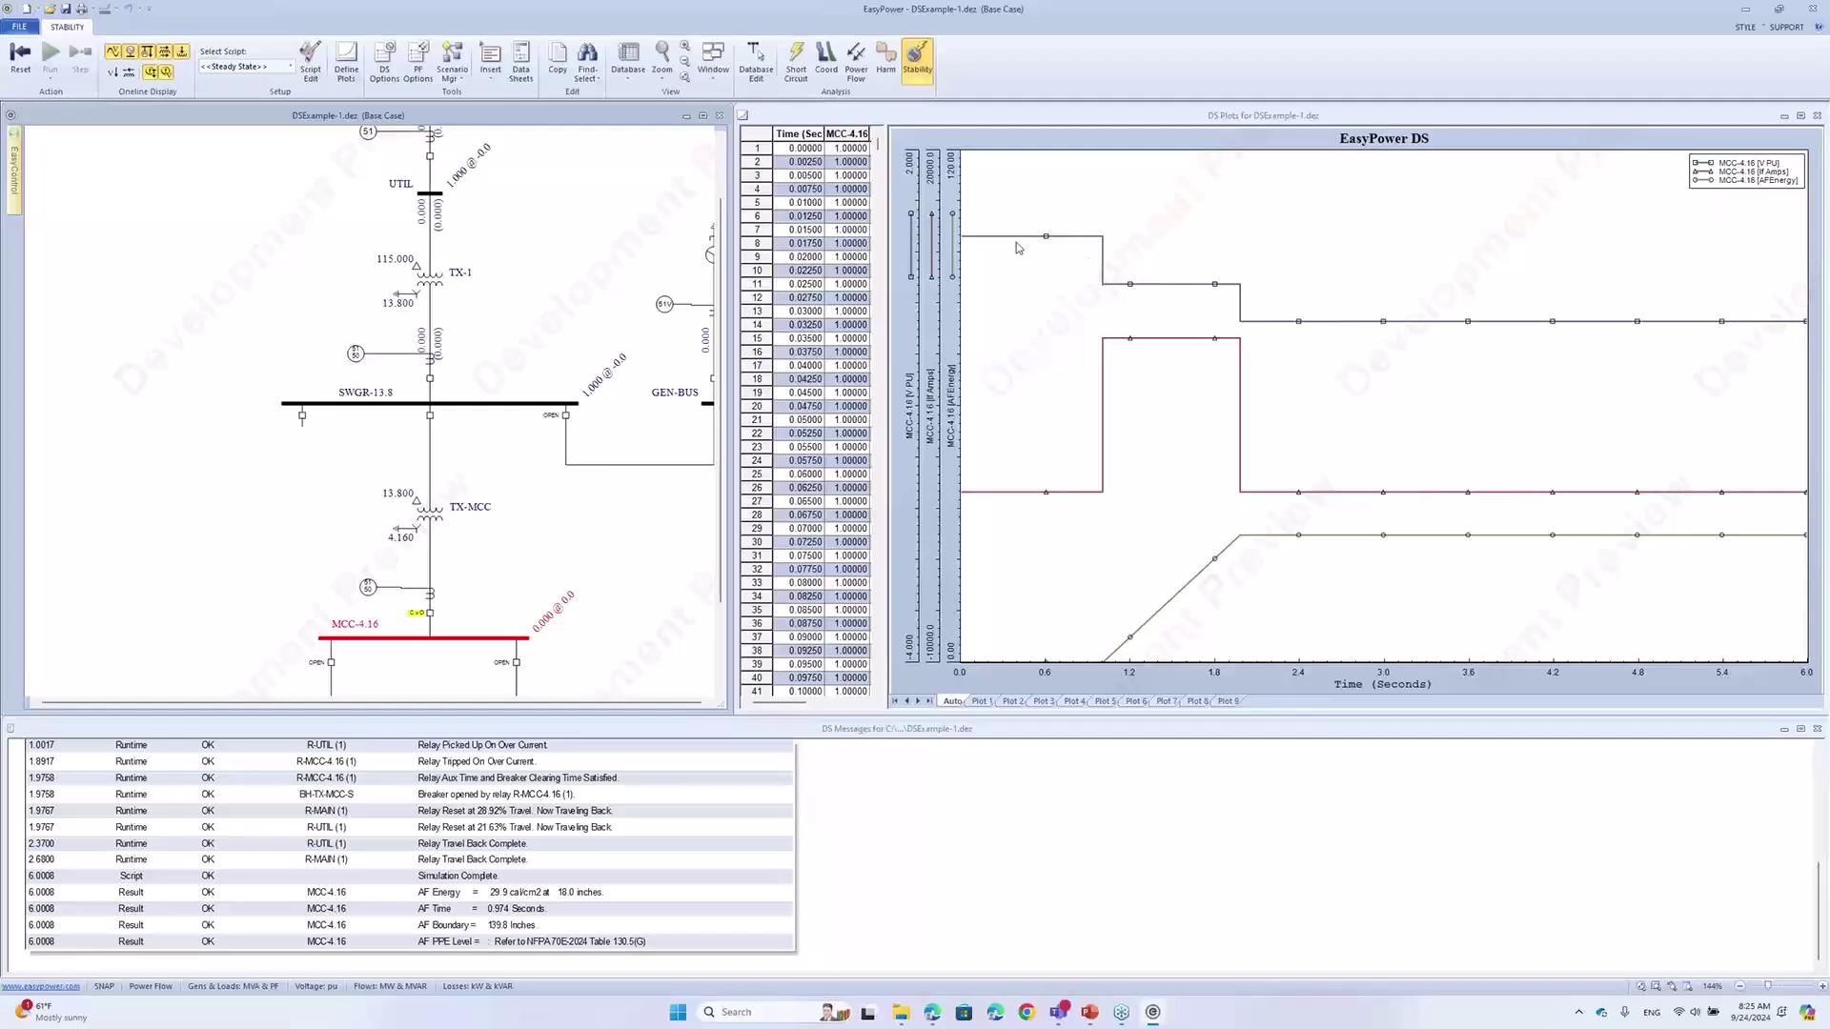
Examine the MCC-4.16 voltage and fault current curves and compare the current with the bus arc fault on the PowerPoint slide
mouse_move(1103, 242)
mouse_move(1126, 291)
mouse_move(1148, 341)
click(1089, 1014)
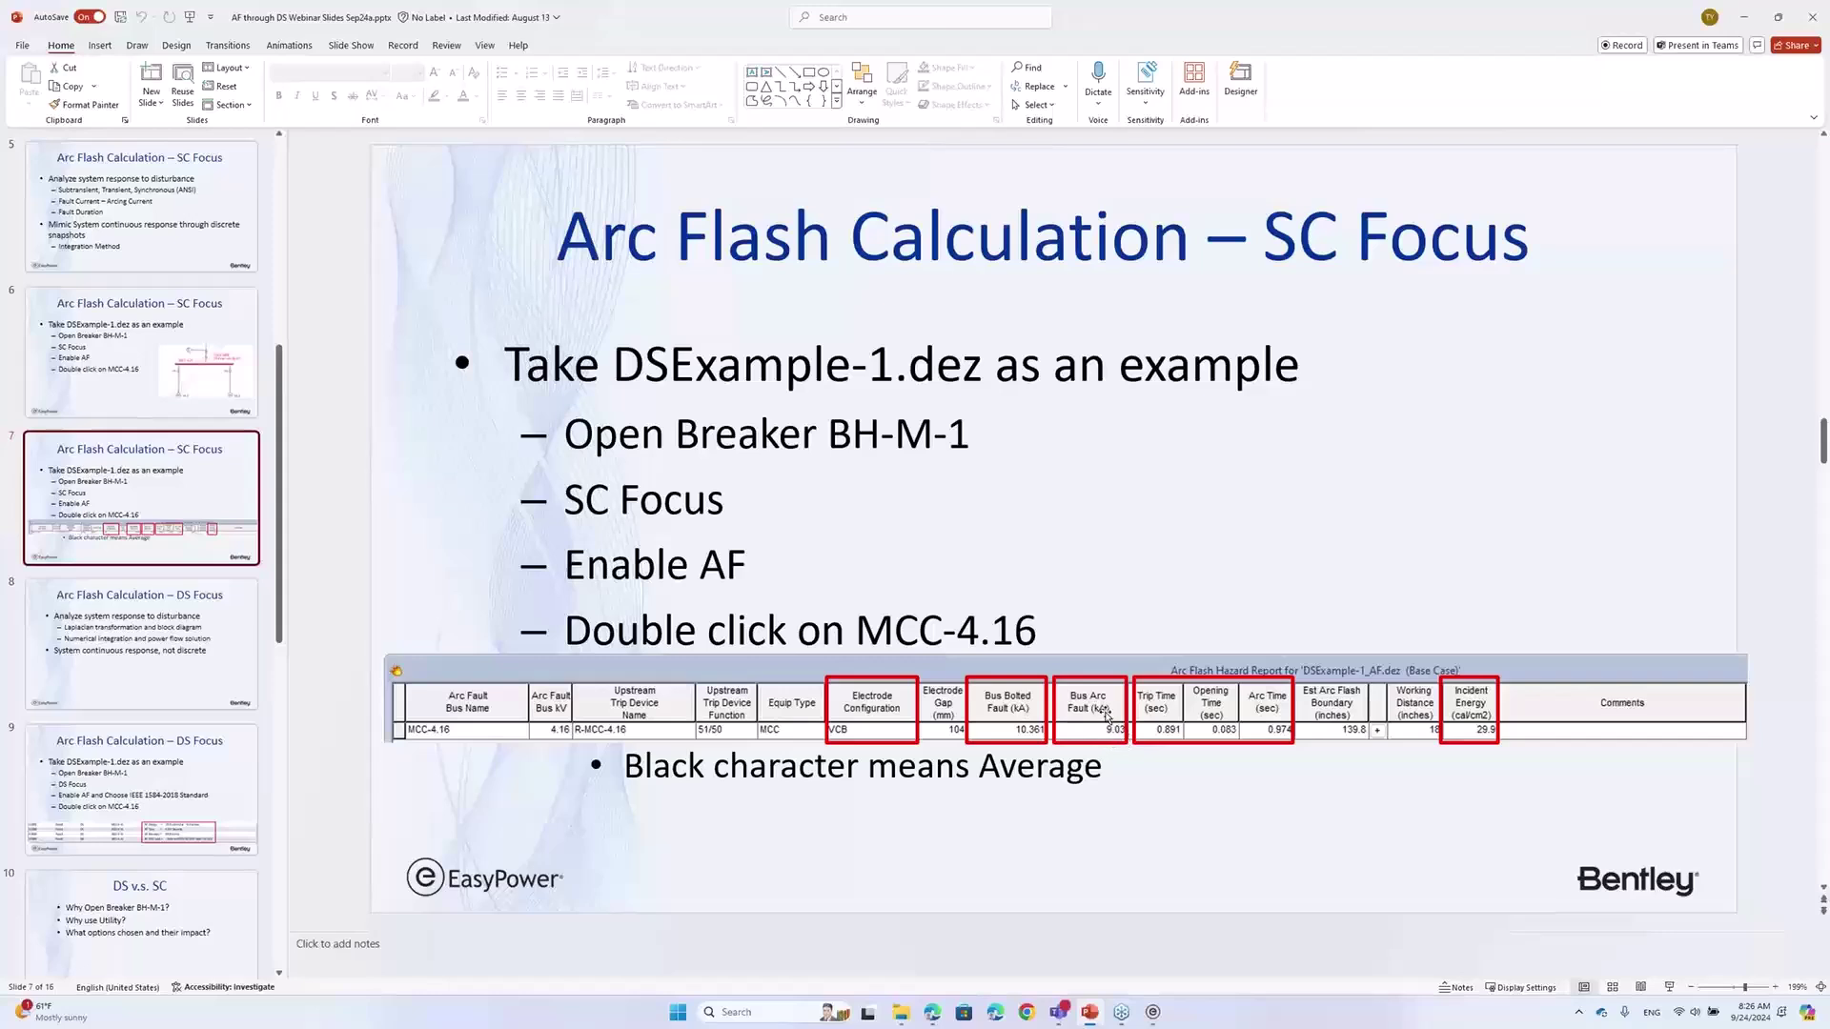
click(1152, 1012)
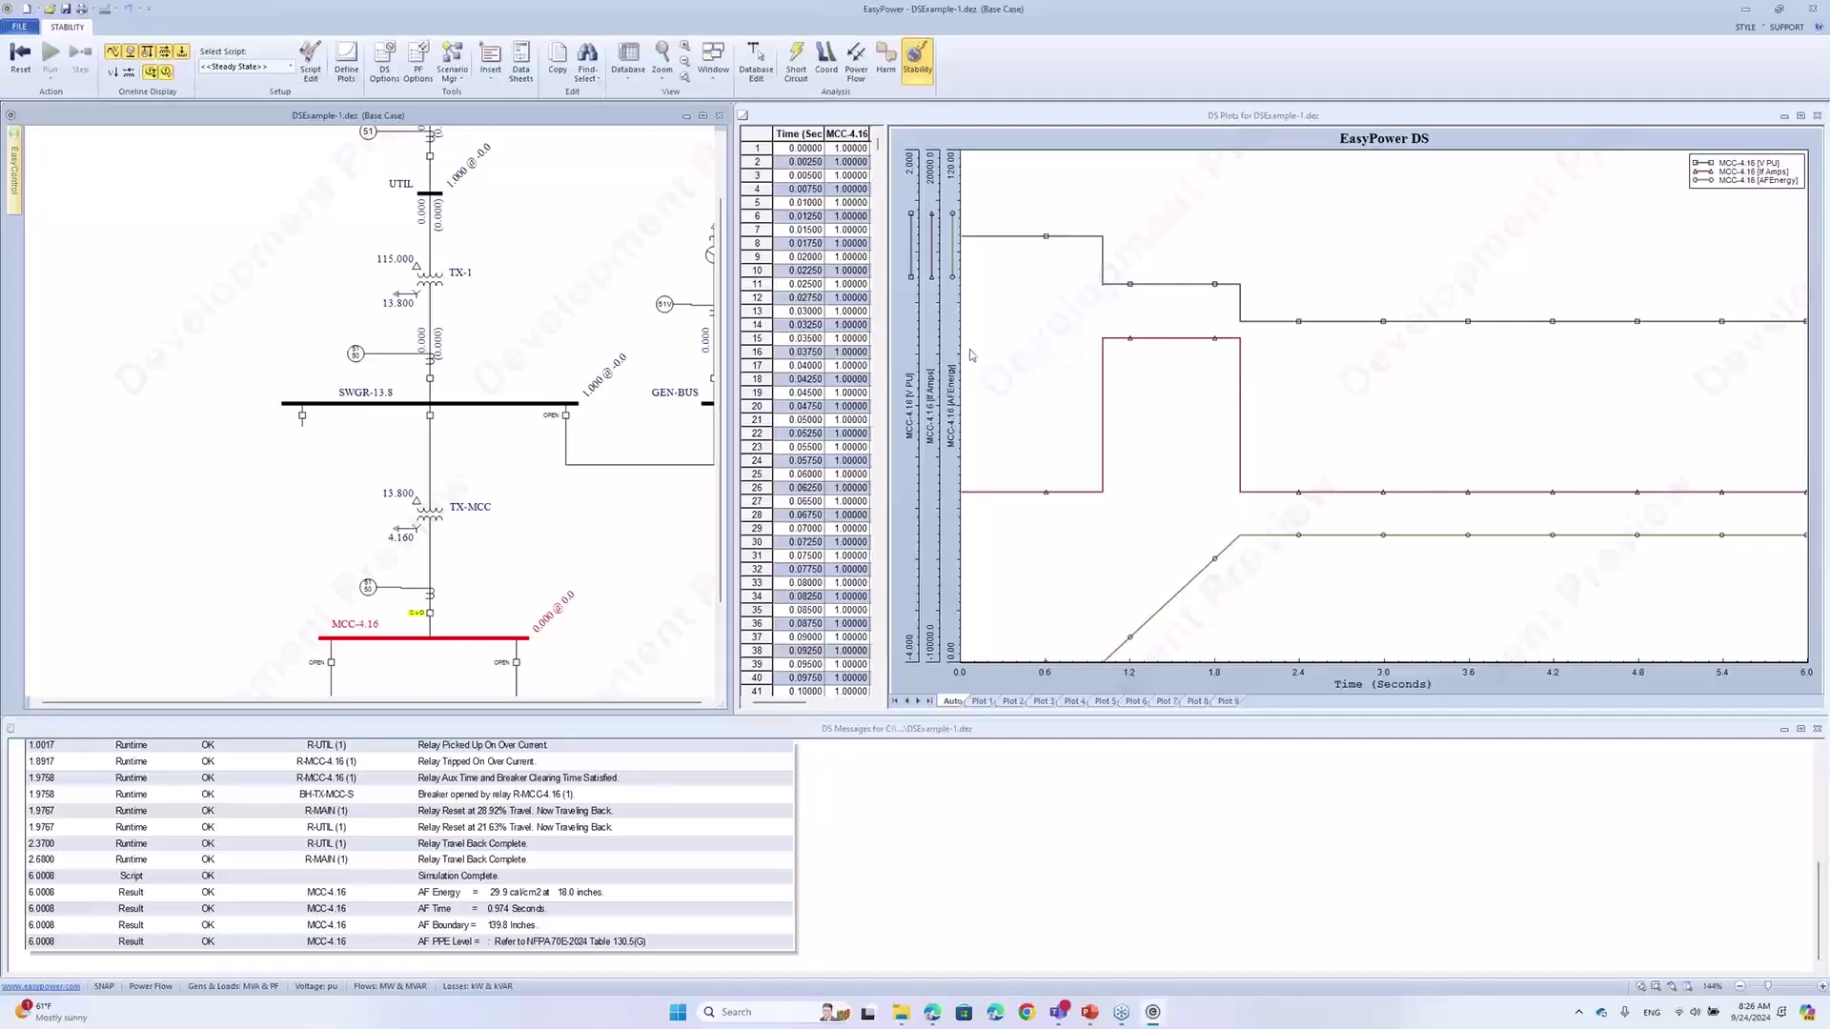
Widen the plot data table to show all MCC-4.16 columns and inspect the values around the fault at 1 second
drag(903, 341, 991, 338)
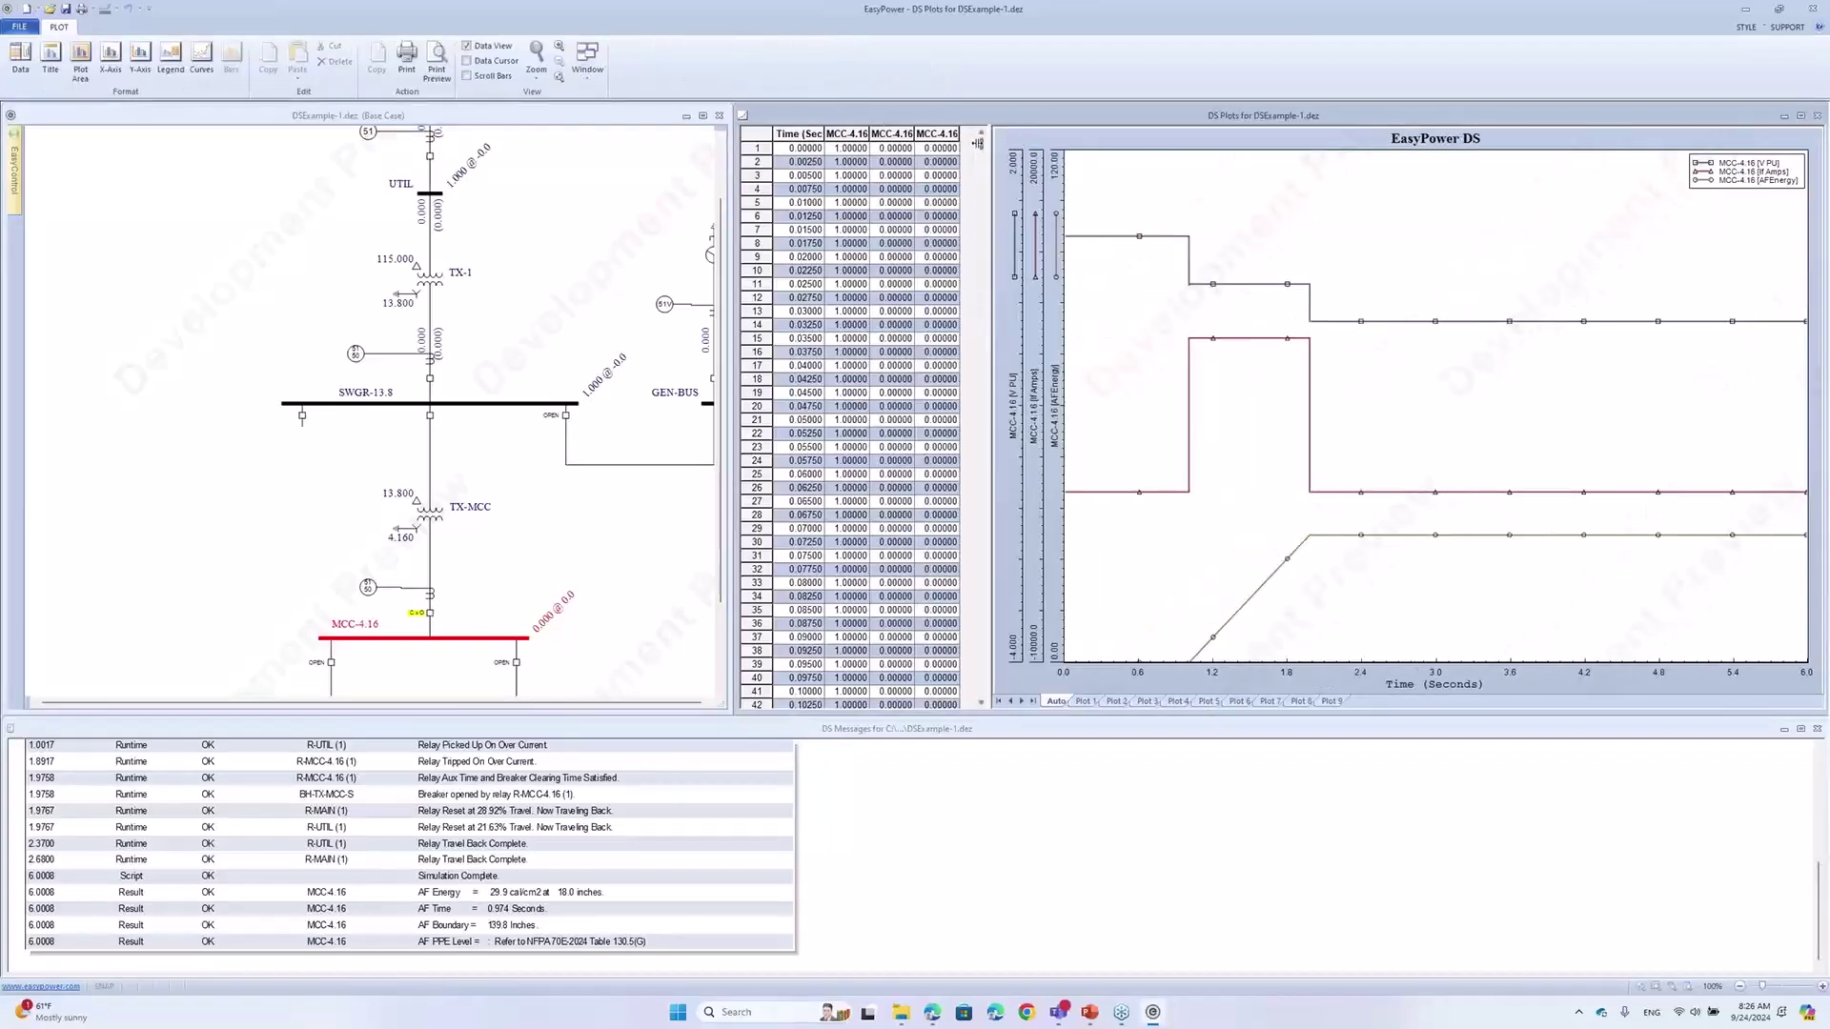
drag(980, 143, 989, 225)
scroll(900, 147, down, 13)
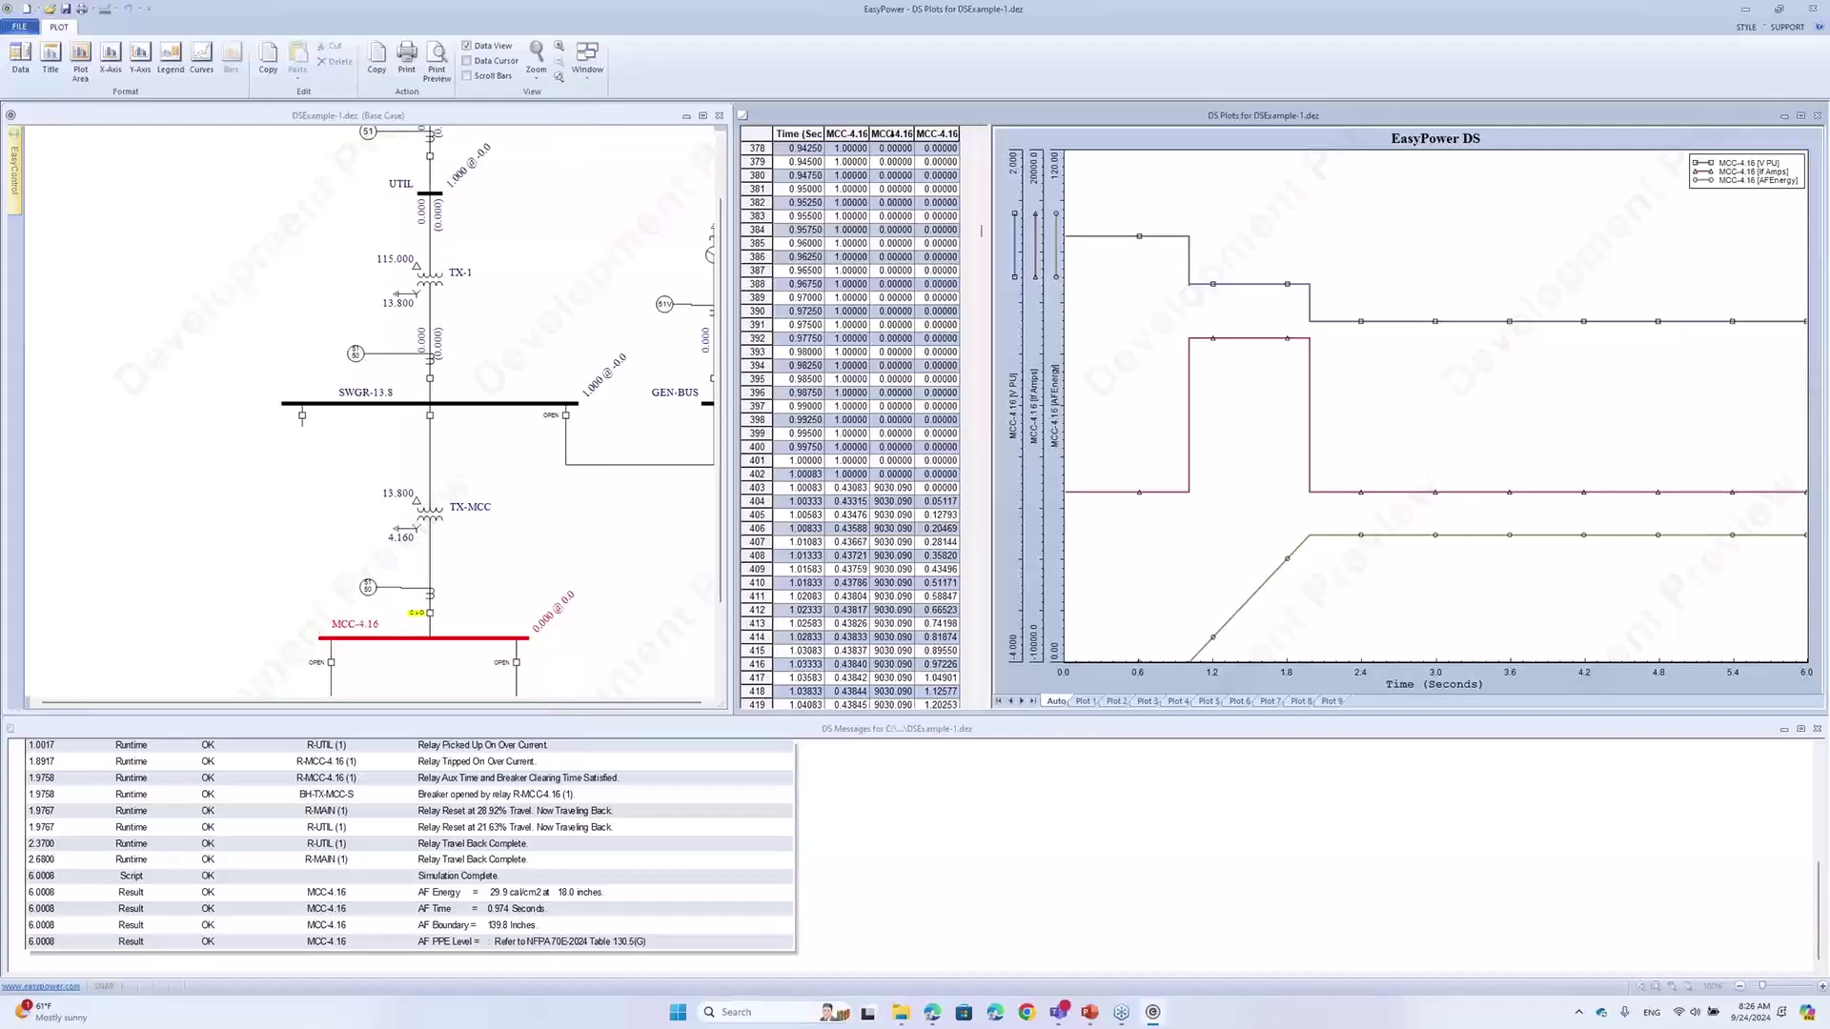
scroll(900, 477, down, 1)
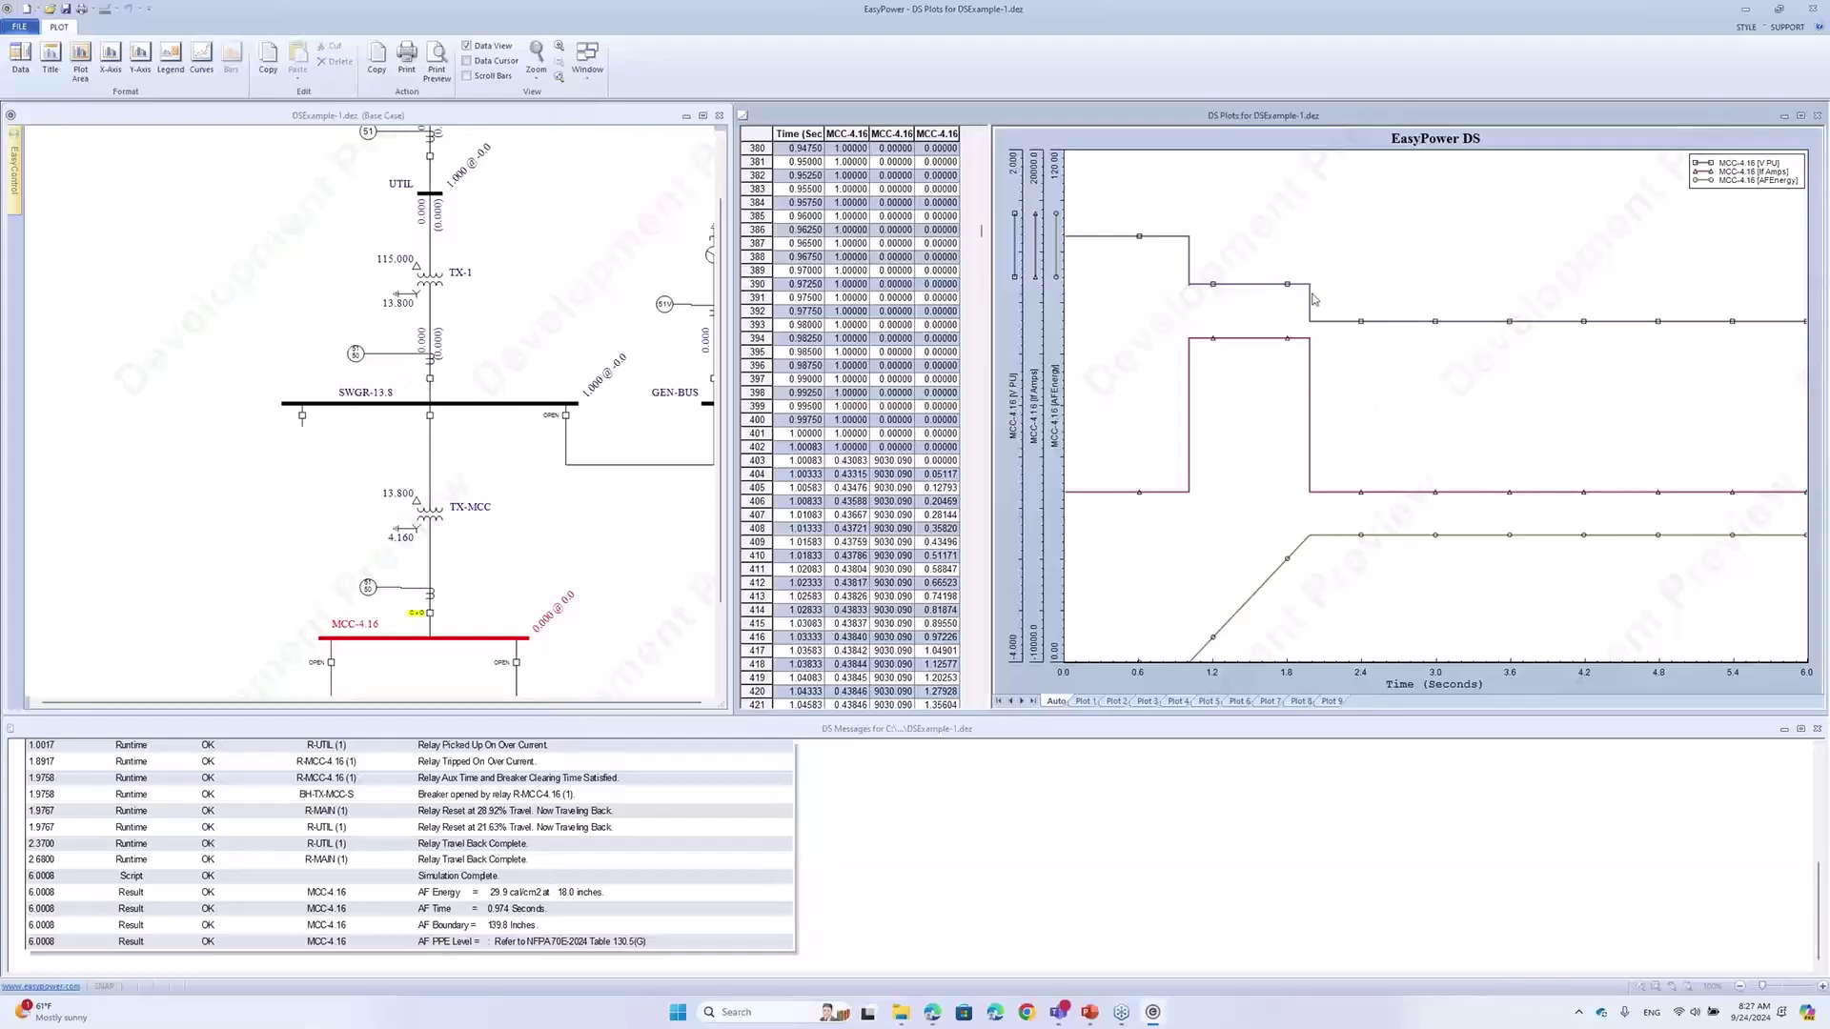
mouse_move(1312, 299)
Enlarge the DS Messages window and compare its relay and breaker timing with the arc time on the PowerPoint slide
drag(648, 712, 658, 481)
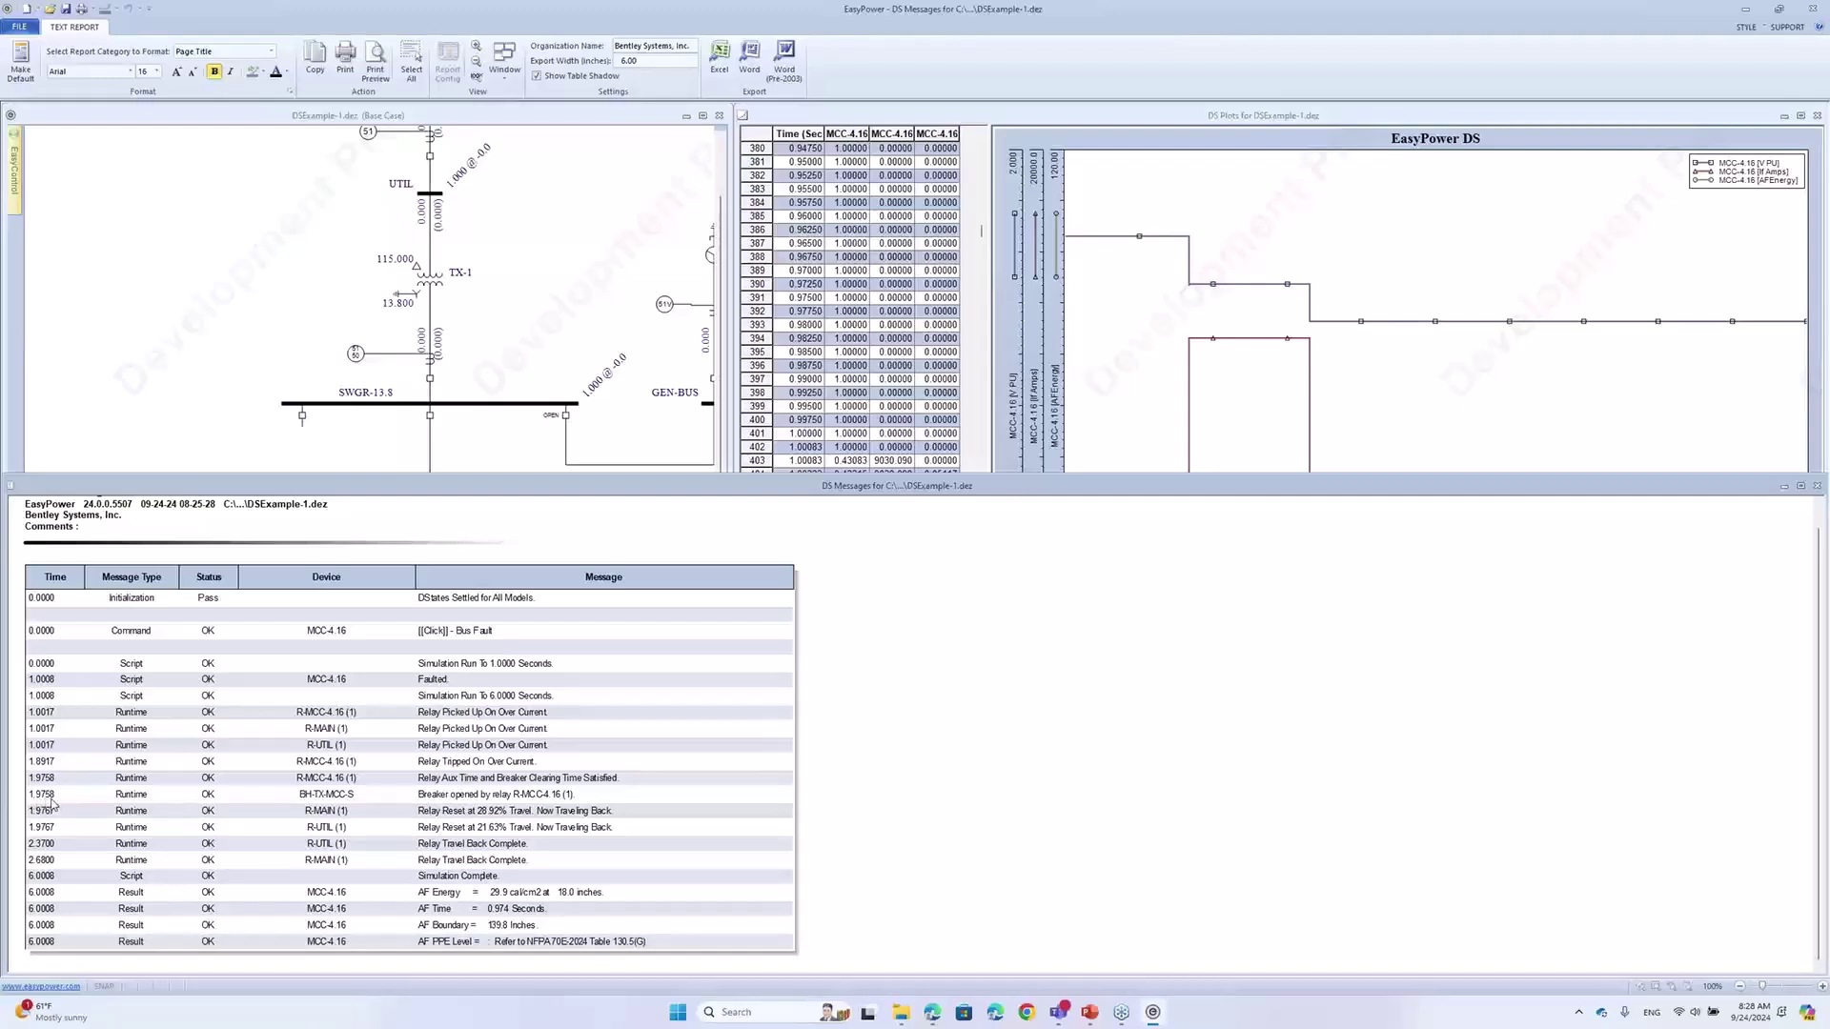
click(1089, 1012)
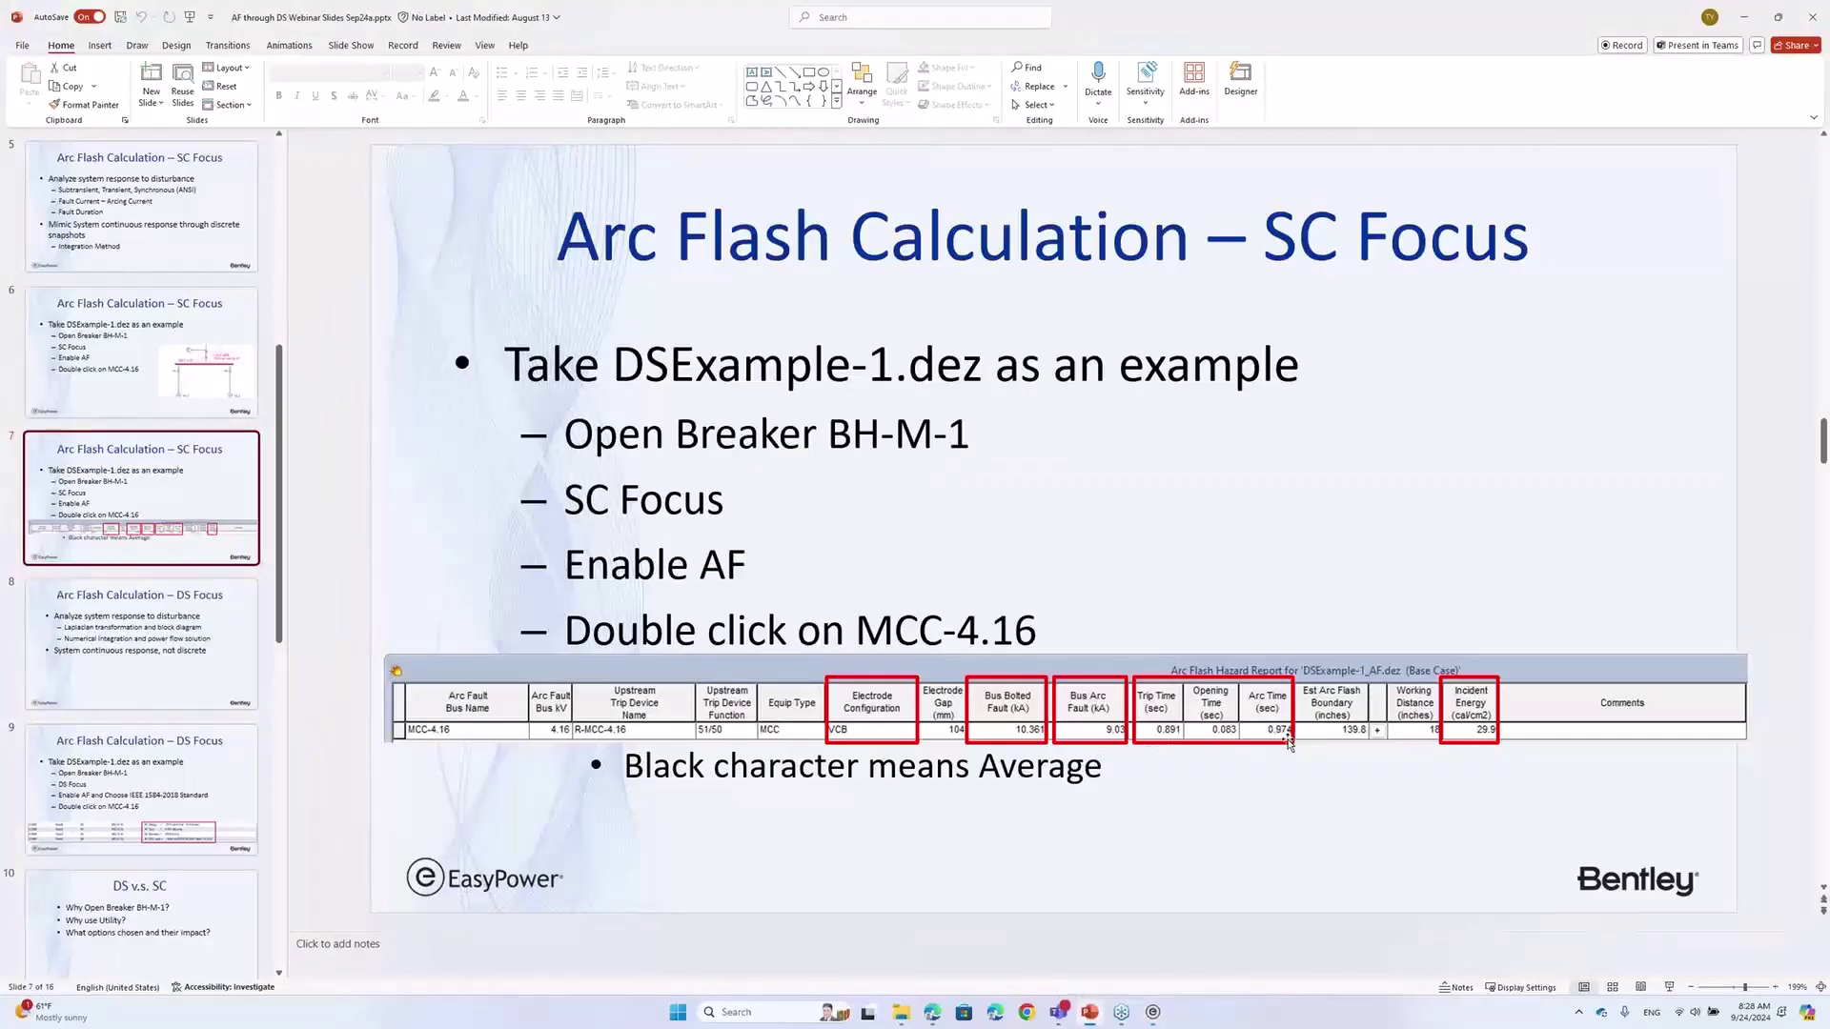
mouse_move(1154, 1014)
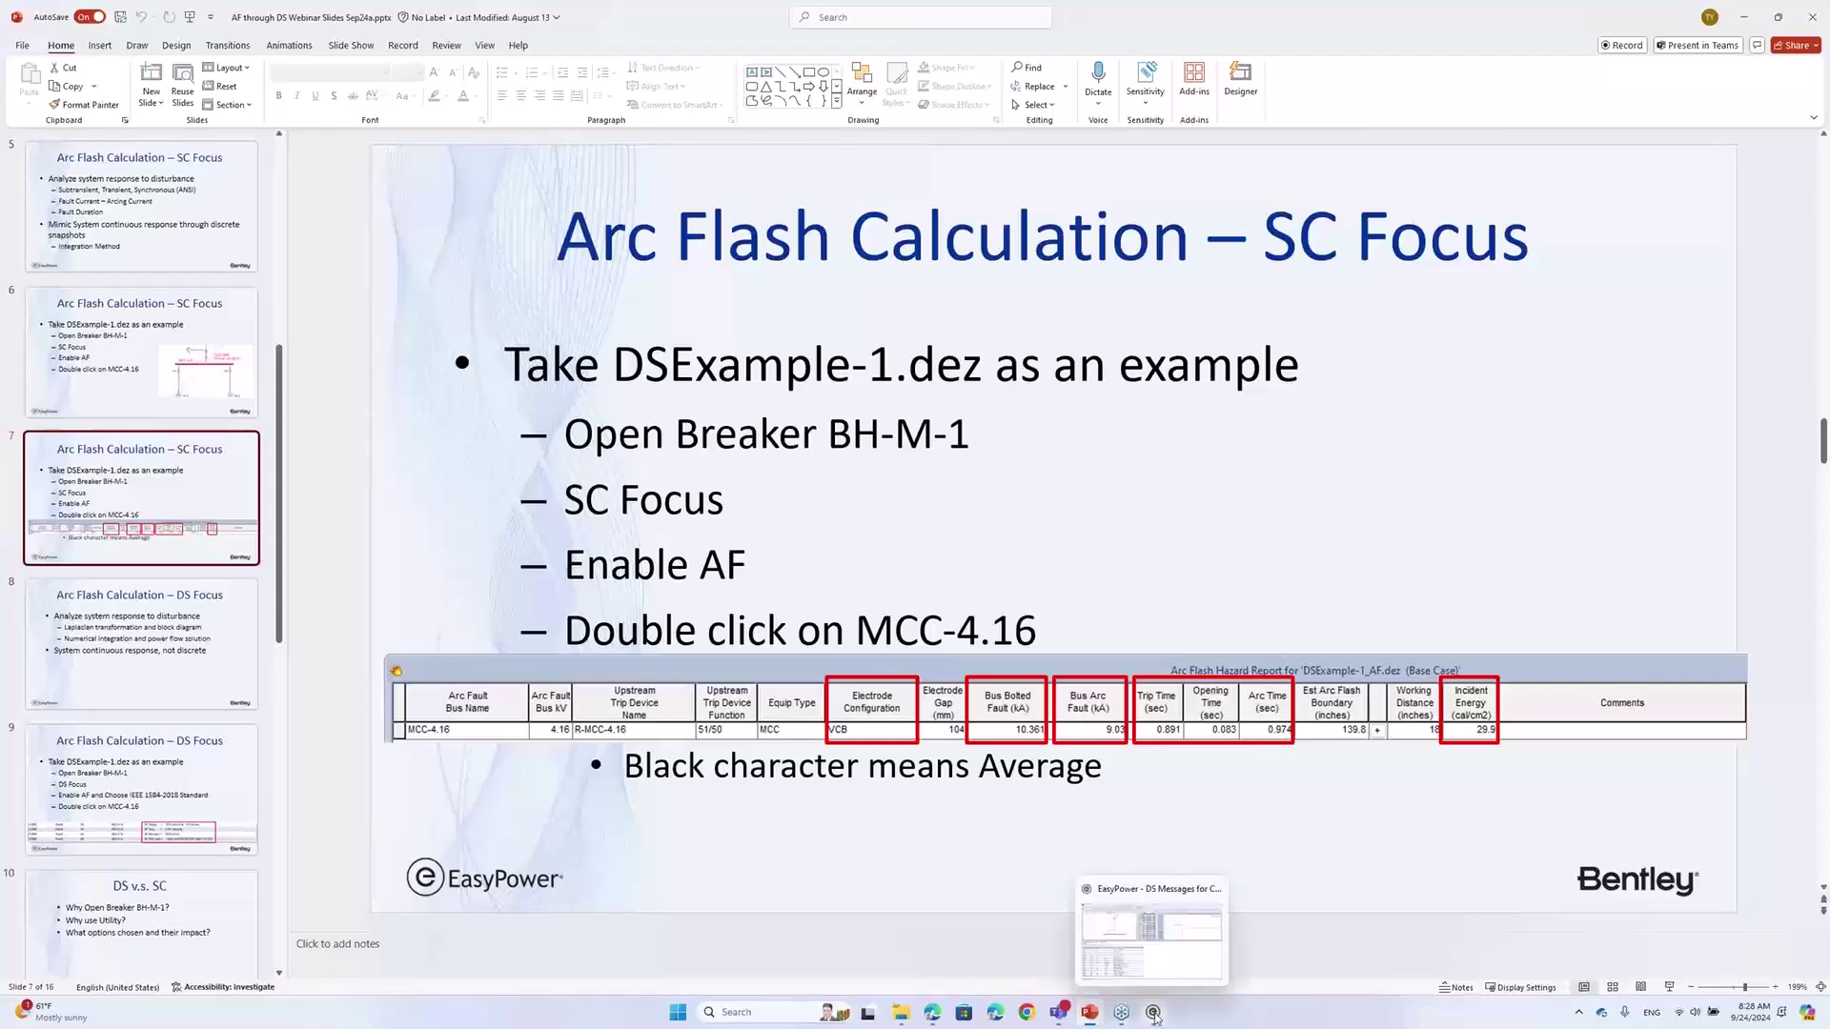
click(1154, 1014)
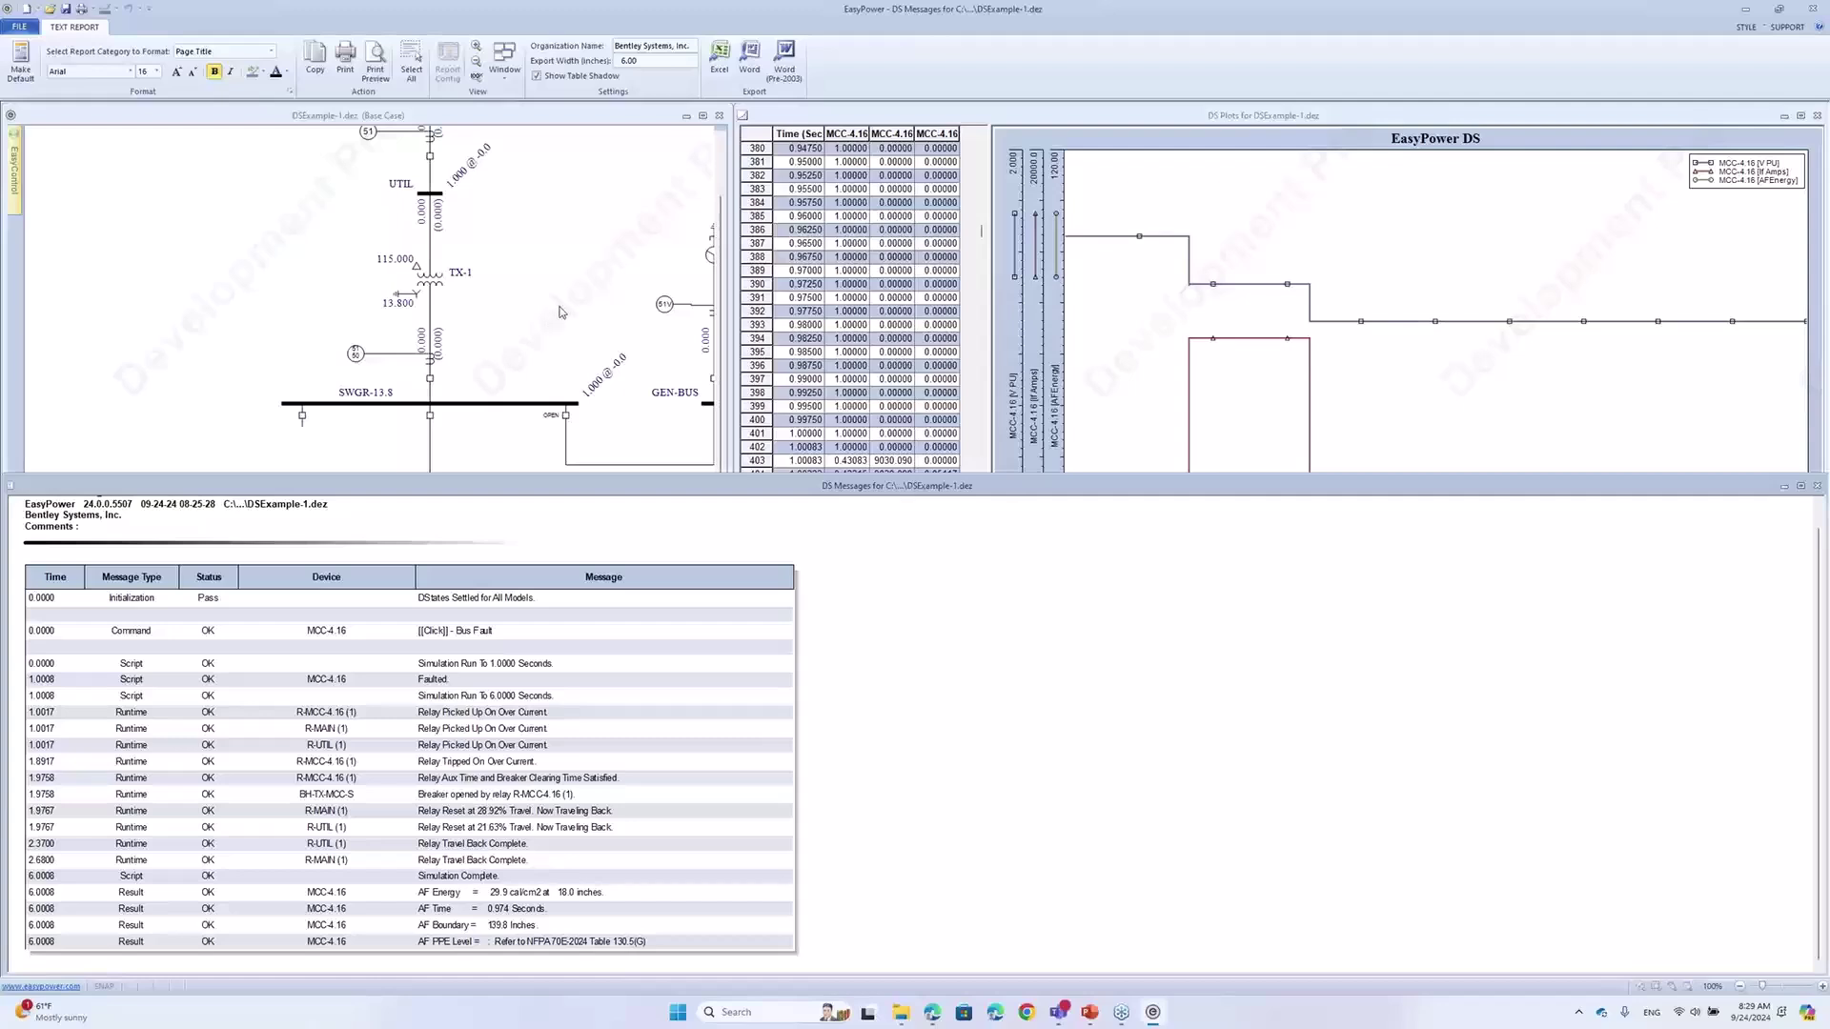
Show the faulted MCC-4.16 bus with both motors in the one-line, and review the arc flash results in DS Messages
scroll(560, 311, down, 5)
click(538, 188)
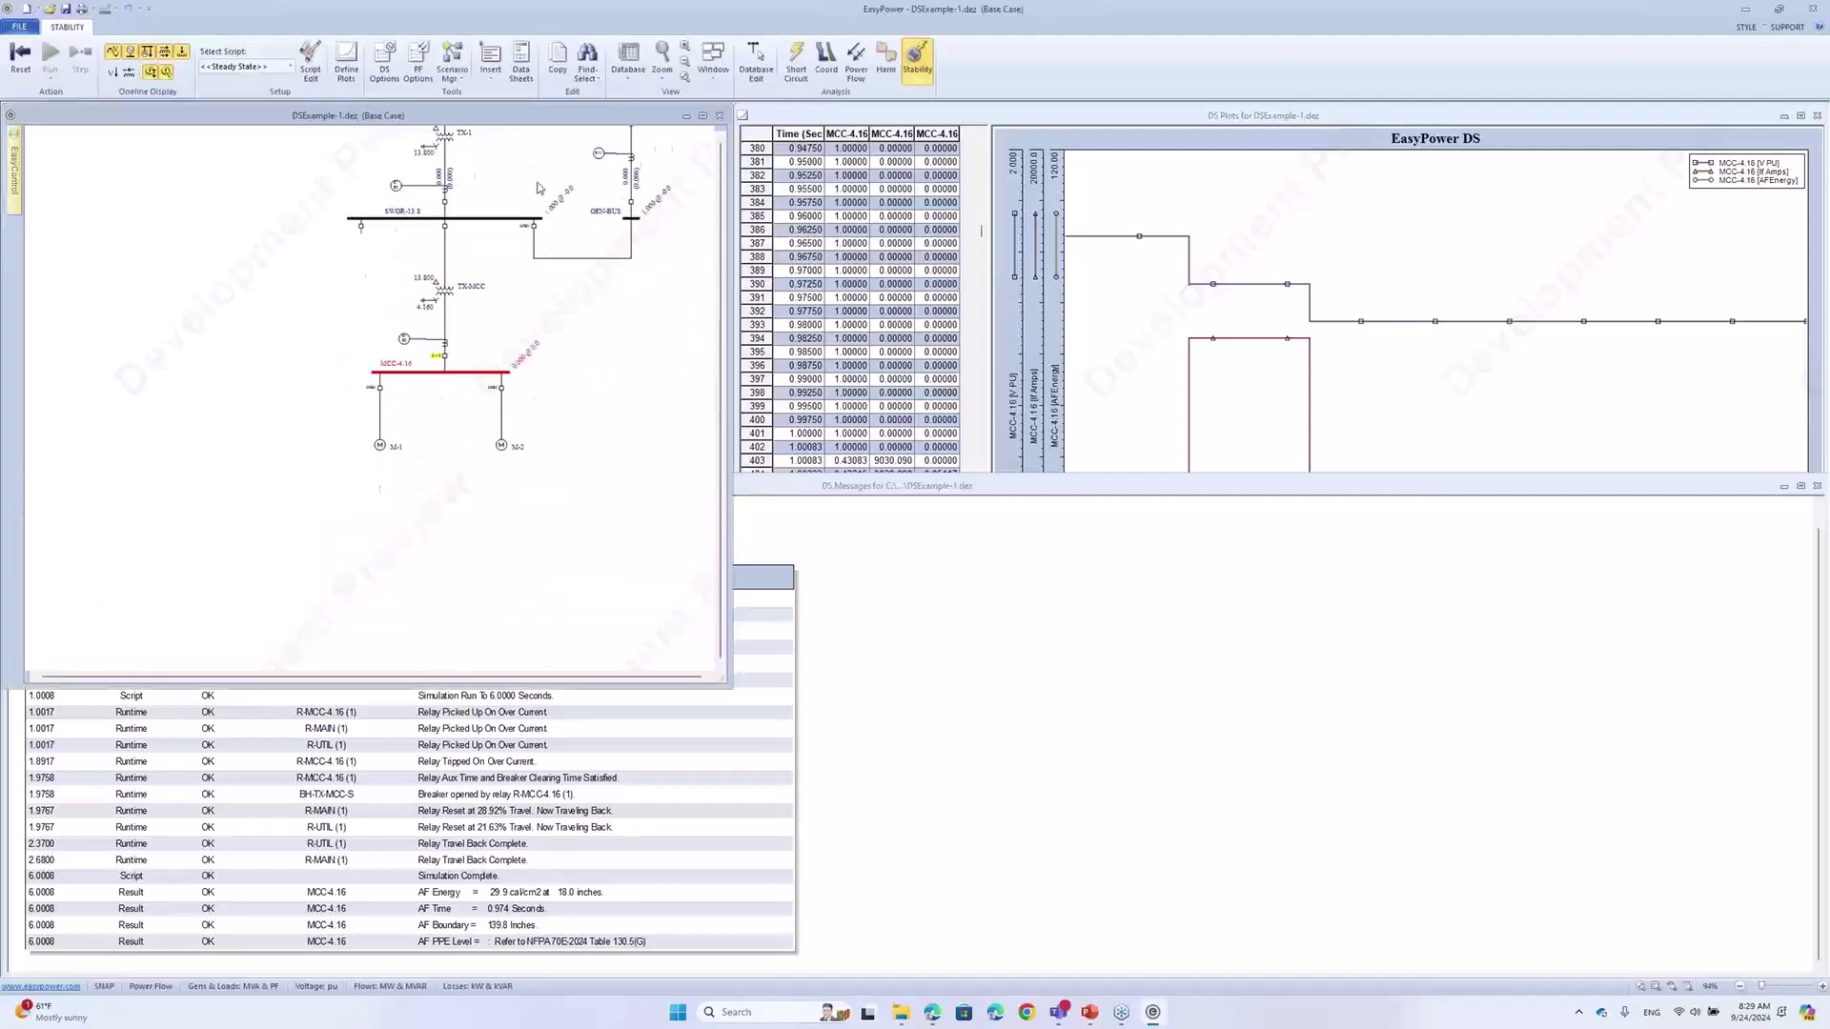
click(568, 882)
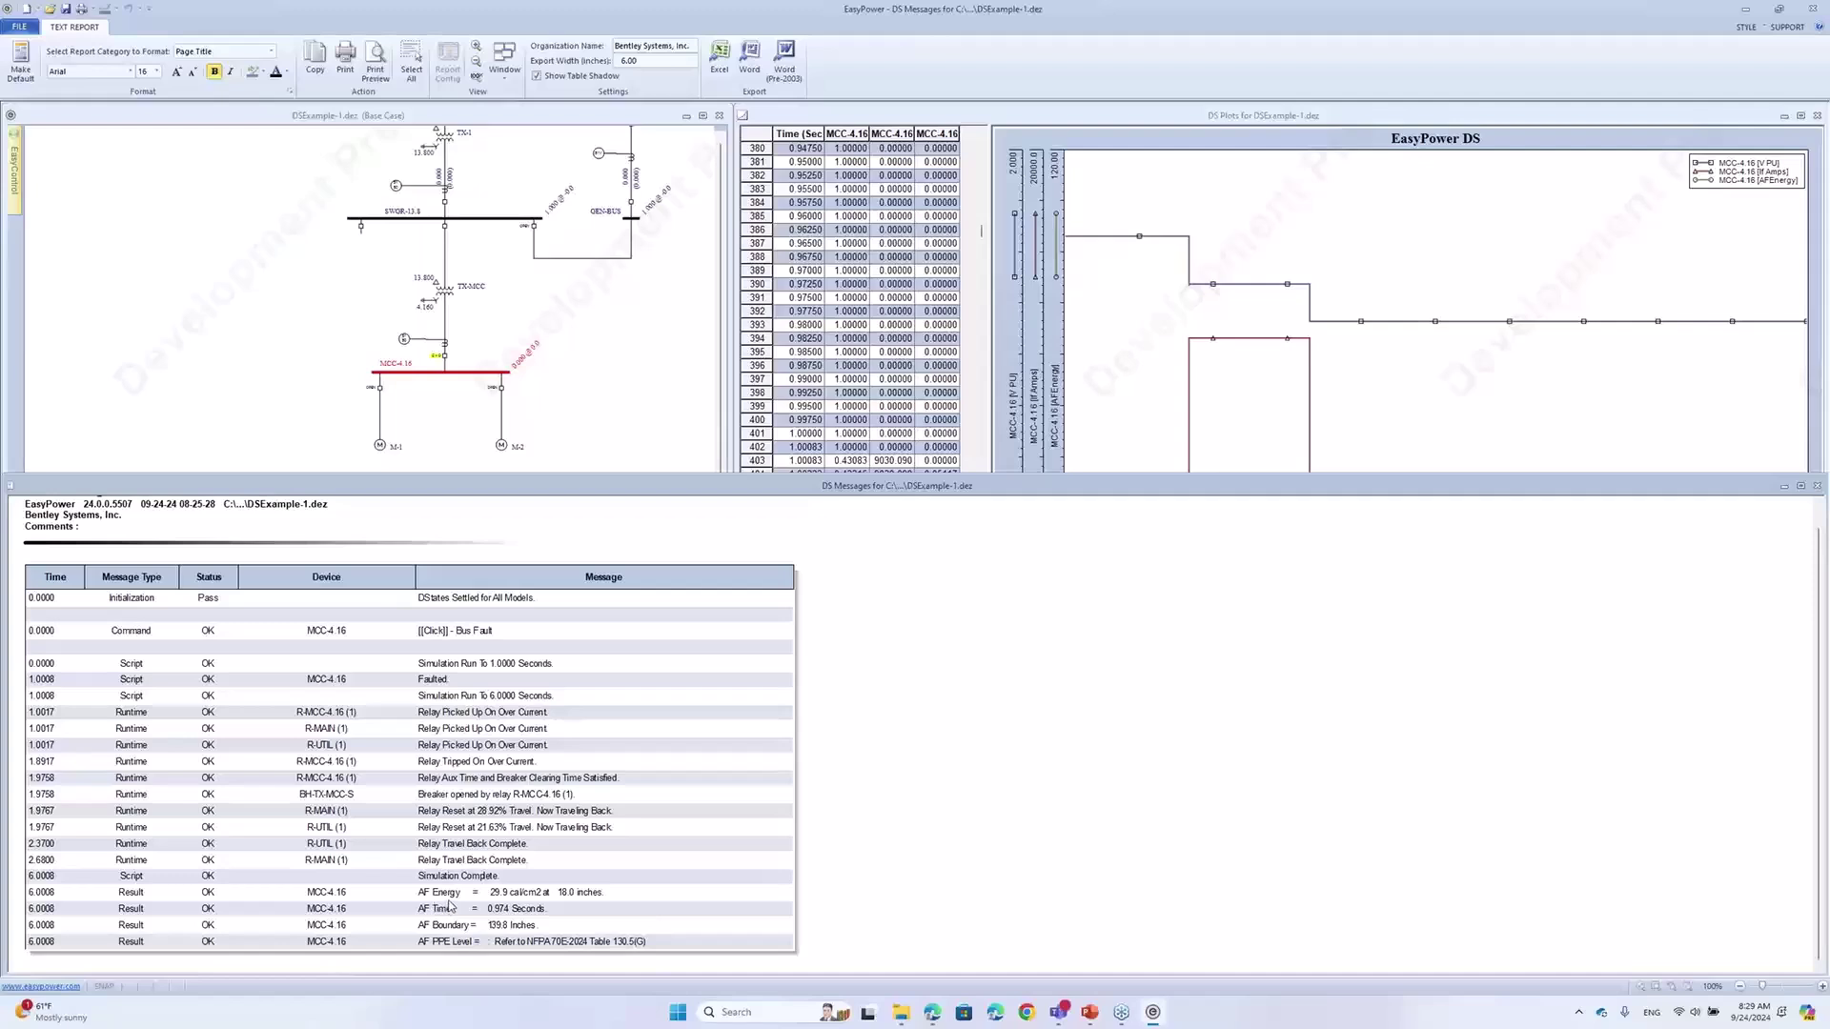
Enlarge the DS Messages results and place the PowerPoint SC Focus slide showing the MCC-4.16 one-line beside them for comparison
scroll(451, 905, up, 4)
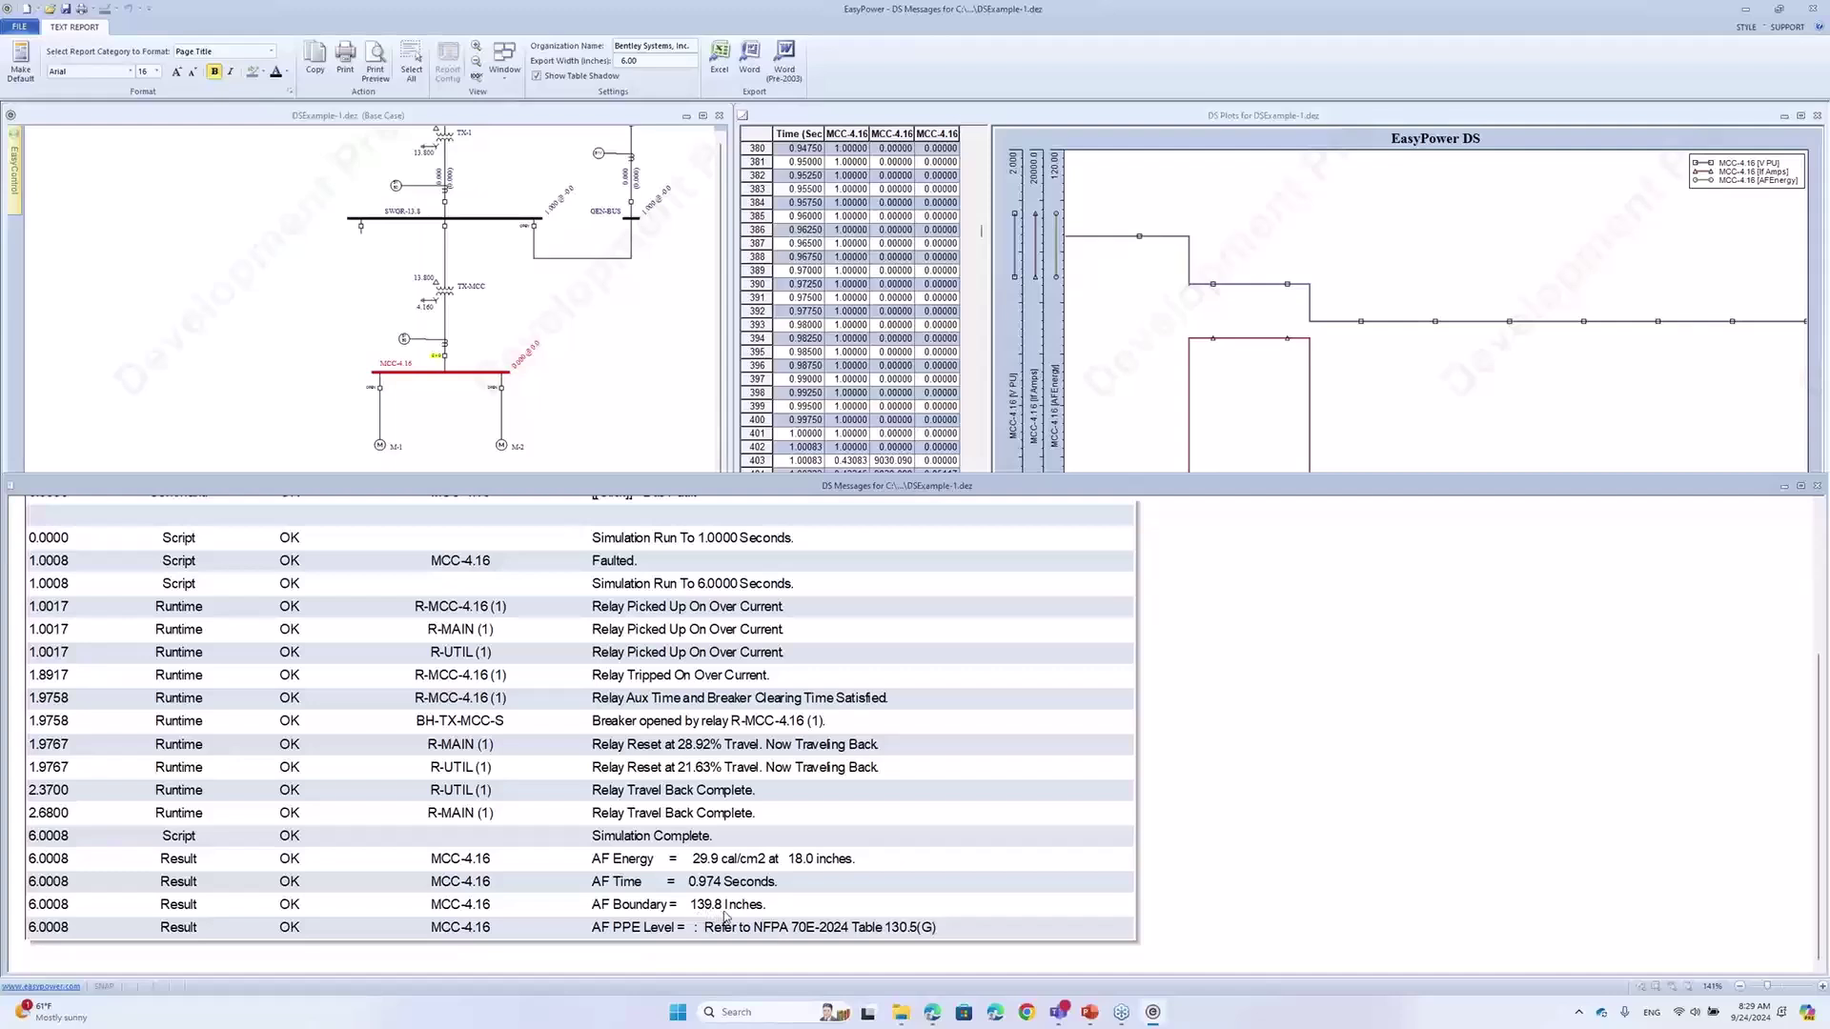
click(1092, 1012)
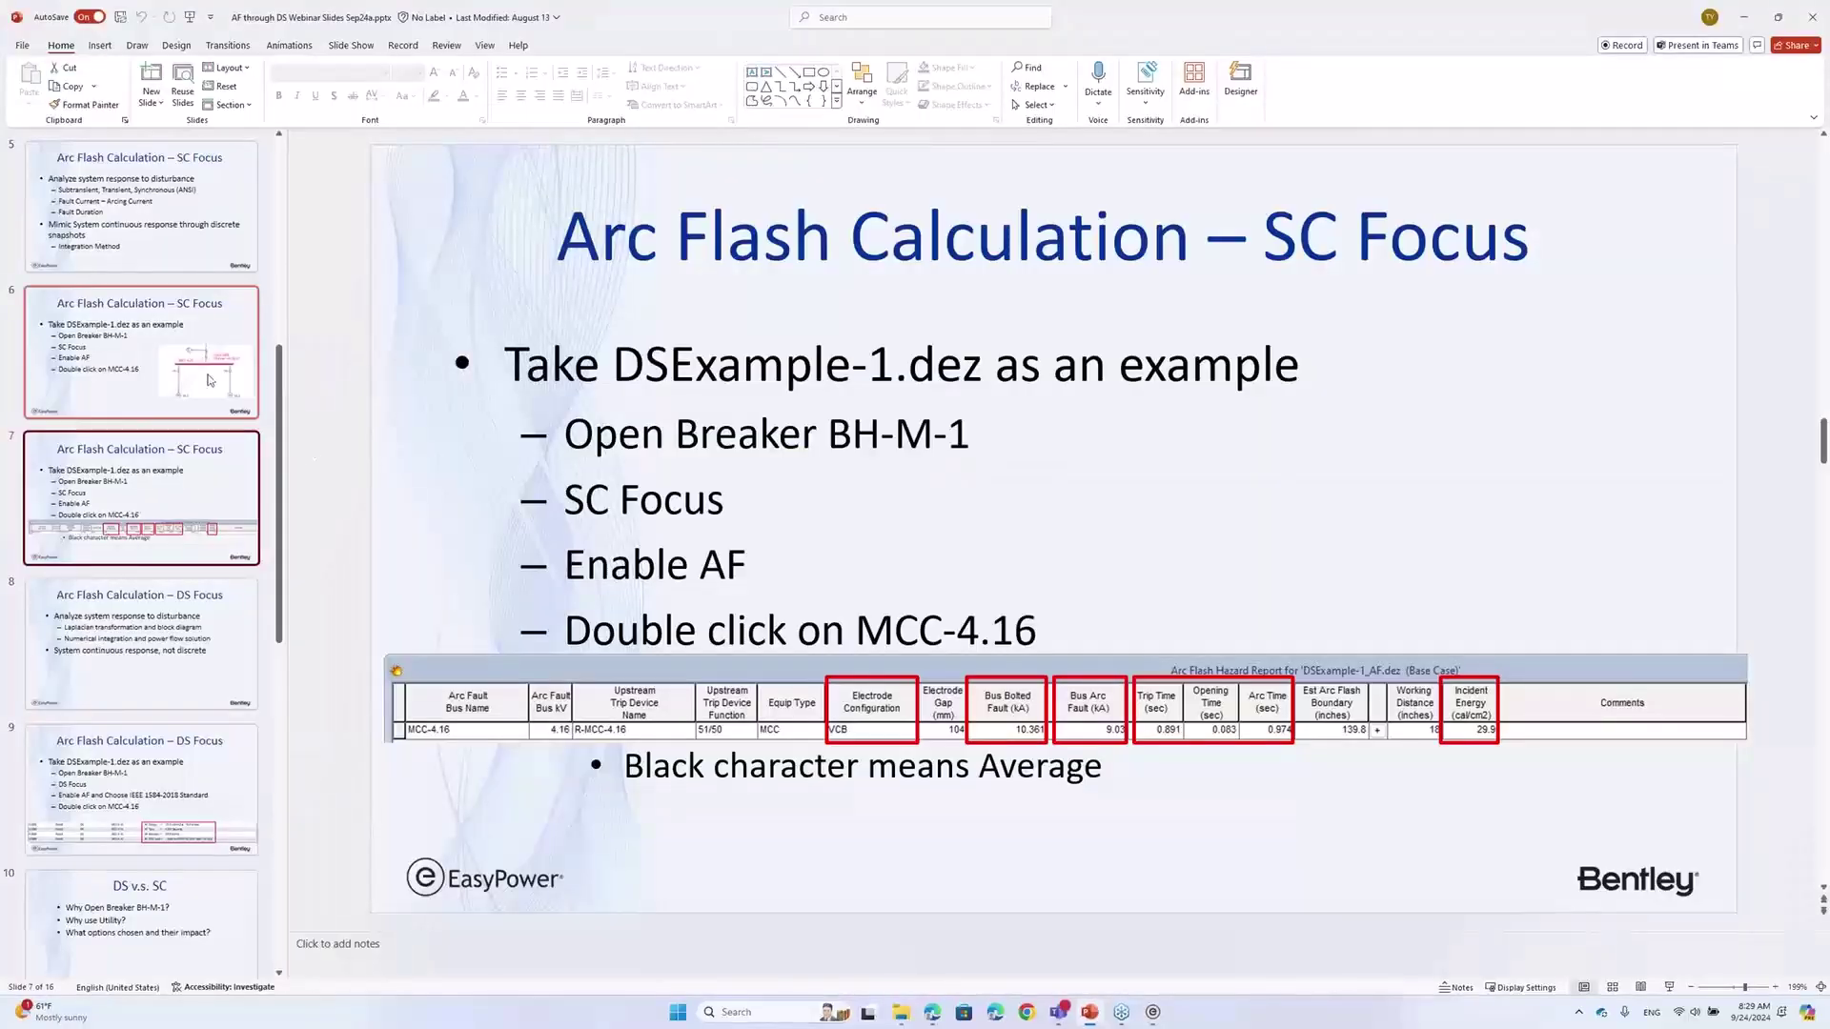
click(227, 349)
drag(658, 30, 1248, 307)
drag(1613, 865, 1751, 972)
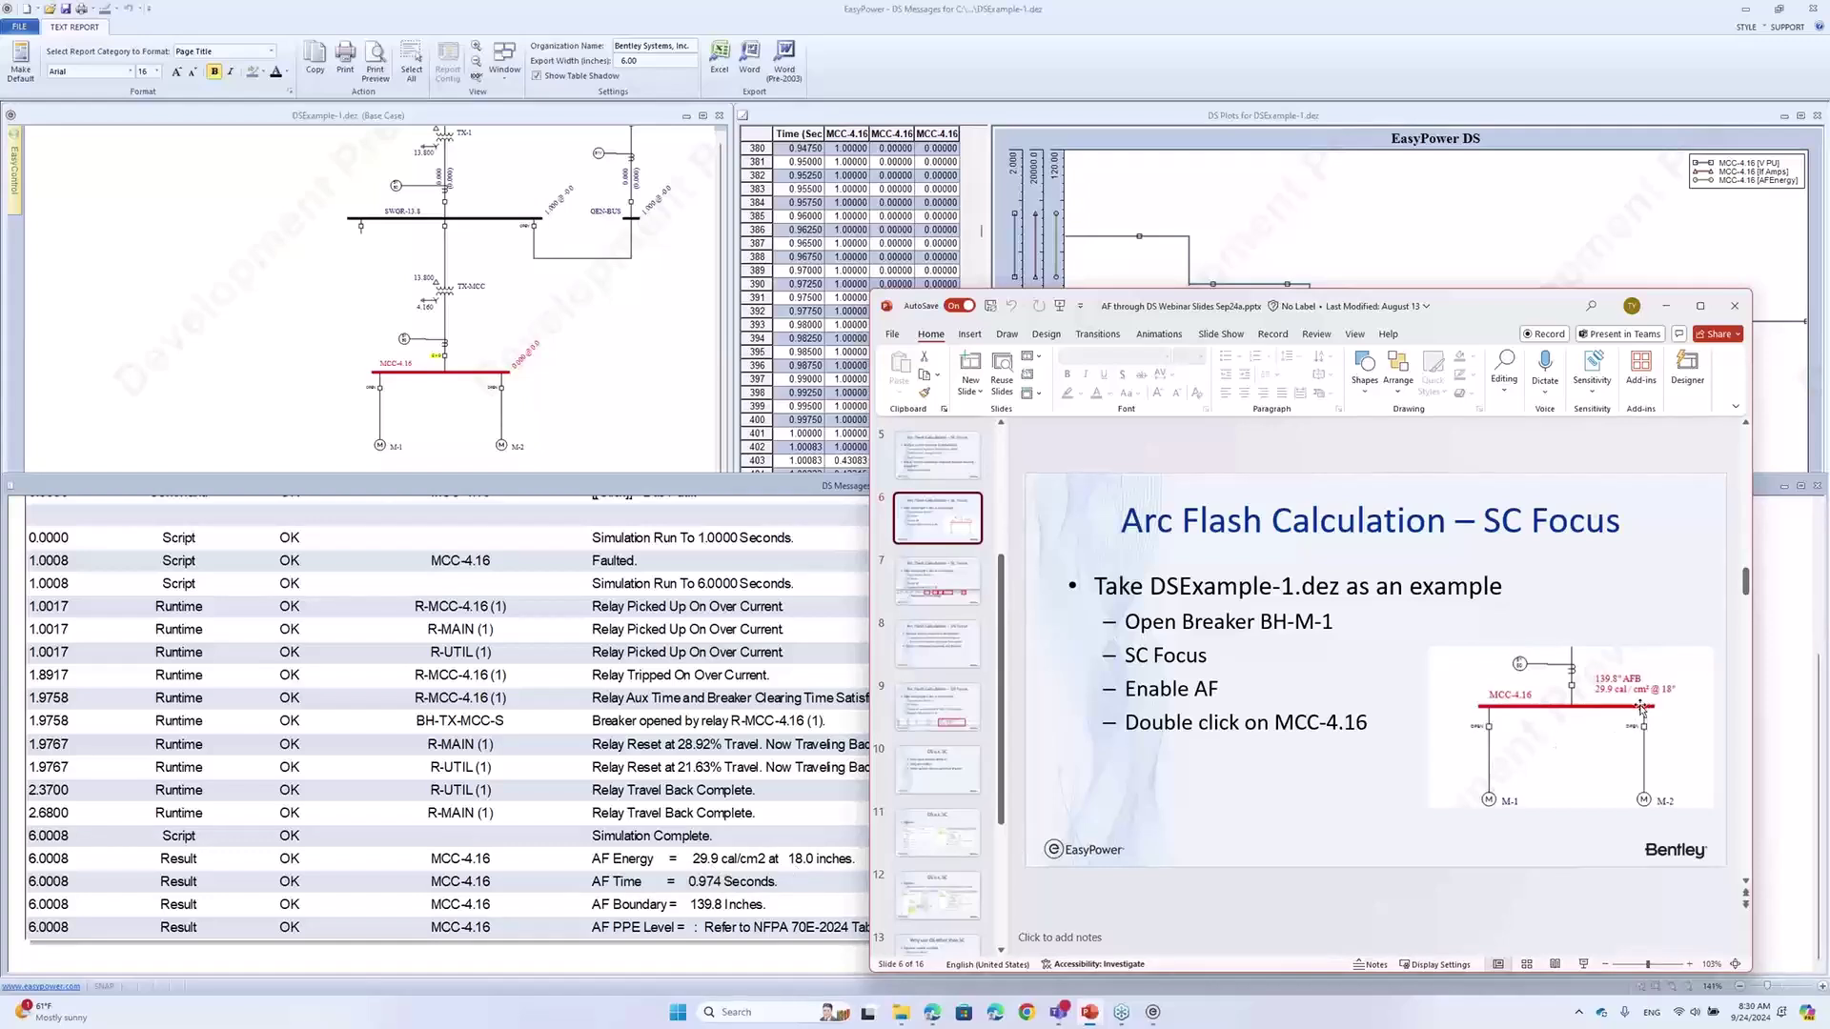
Examine the arc flash hazard report on slide 7 closely and compare its fault current, arc time, boundary and incident energy with DS Messages
click(939, 583)
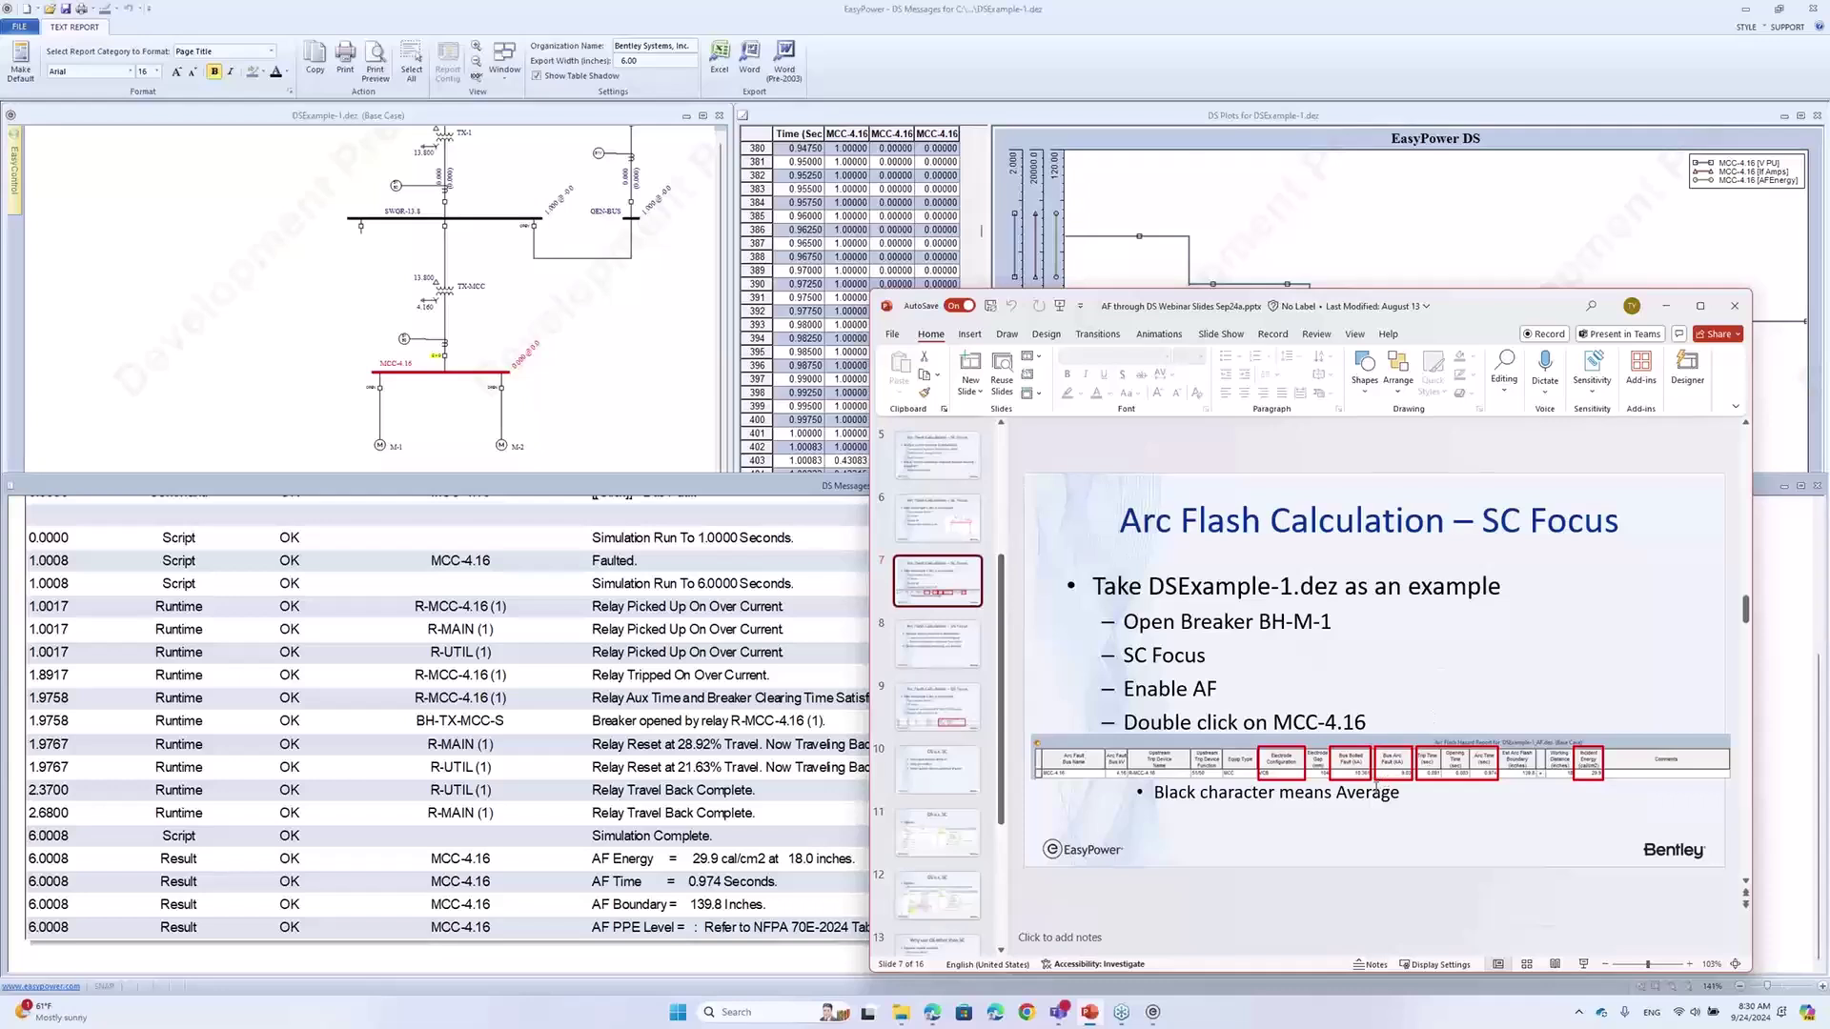
scroll(1404, 784, up, 5)
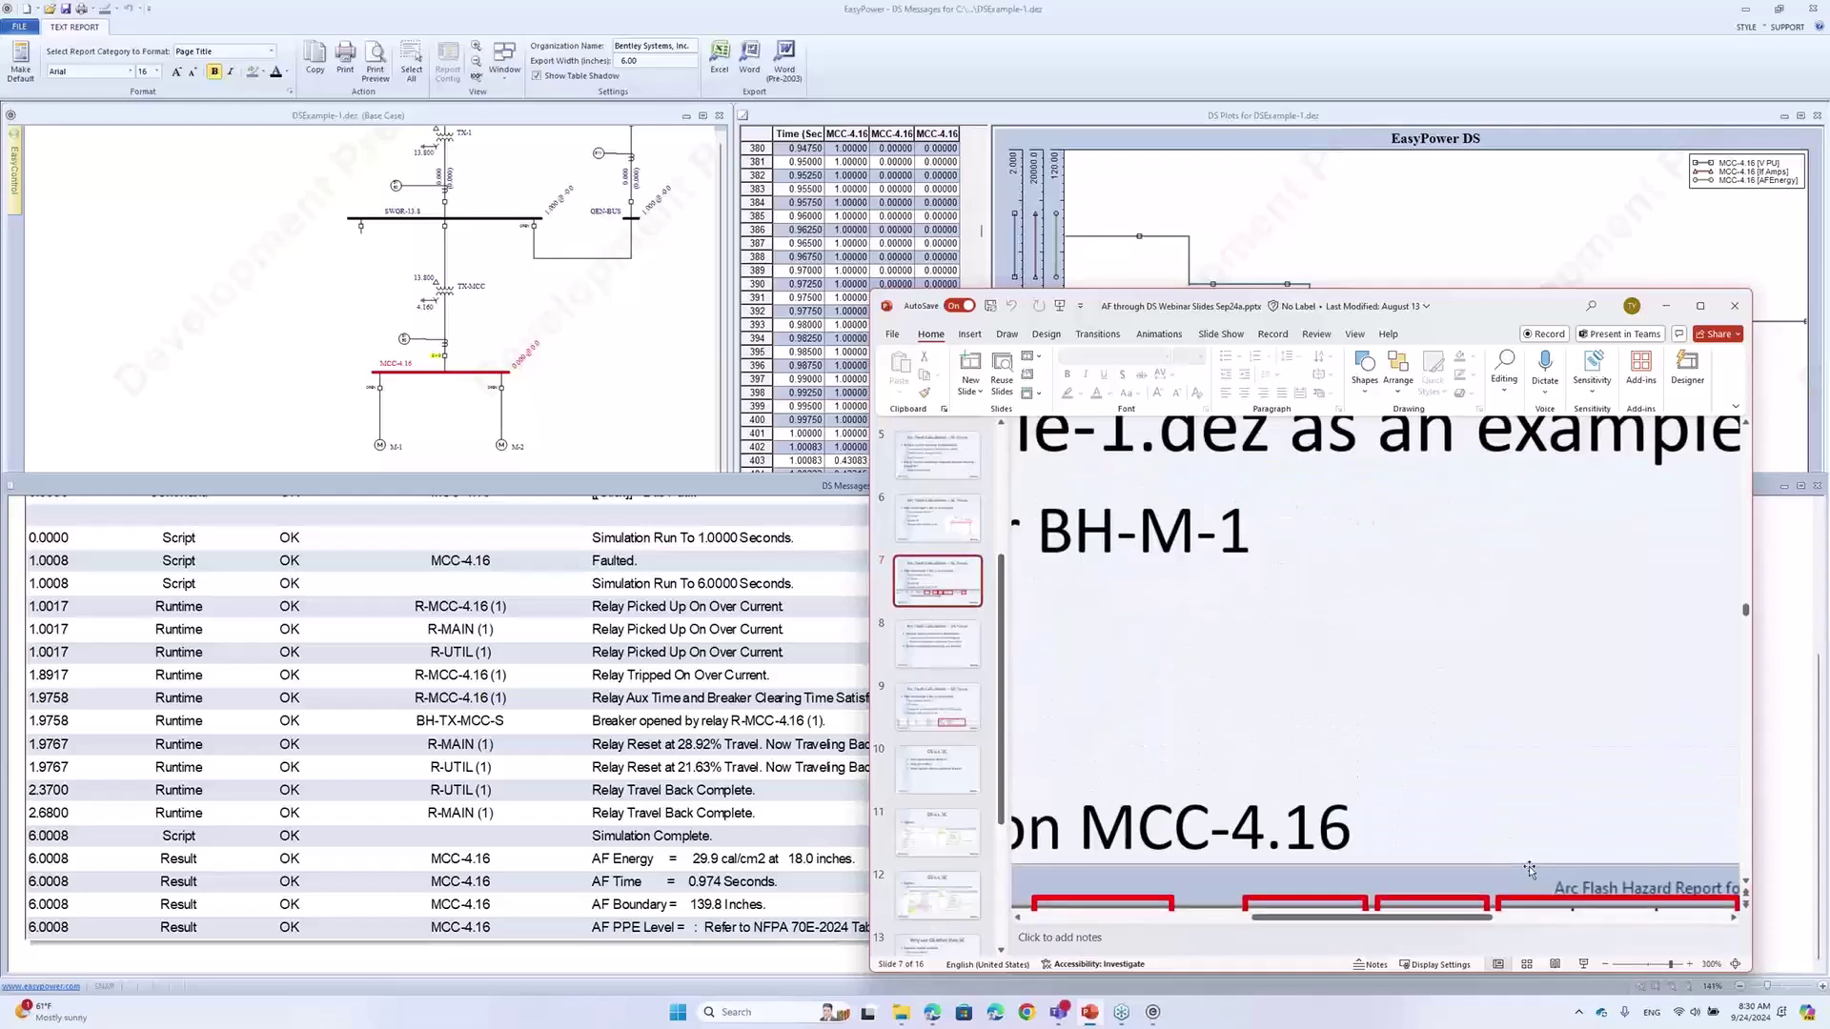
scroll(1533, 855, down, 1)
drag(1458, 916, 1574, 916)
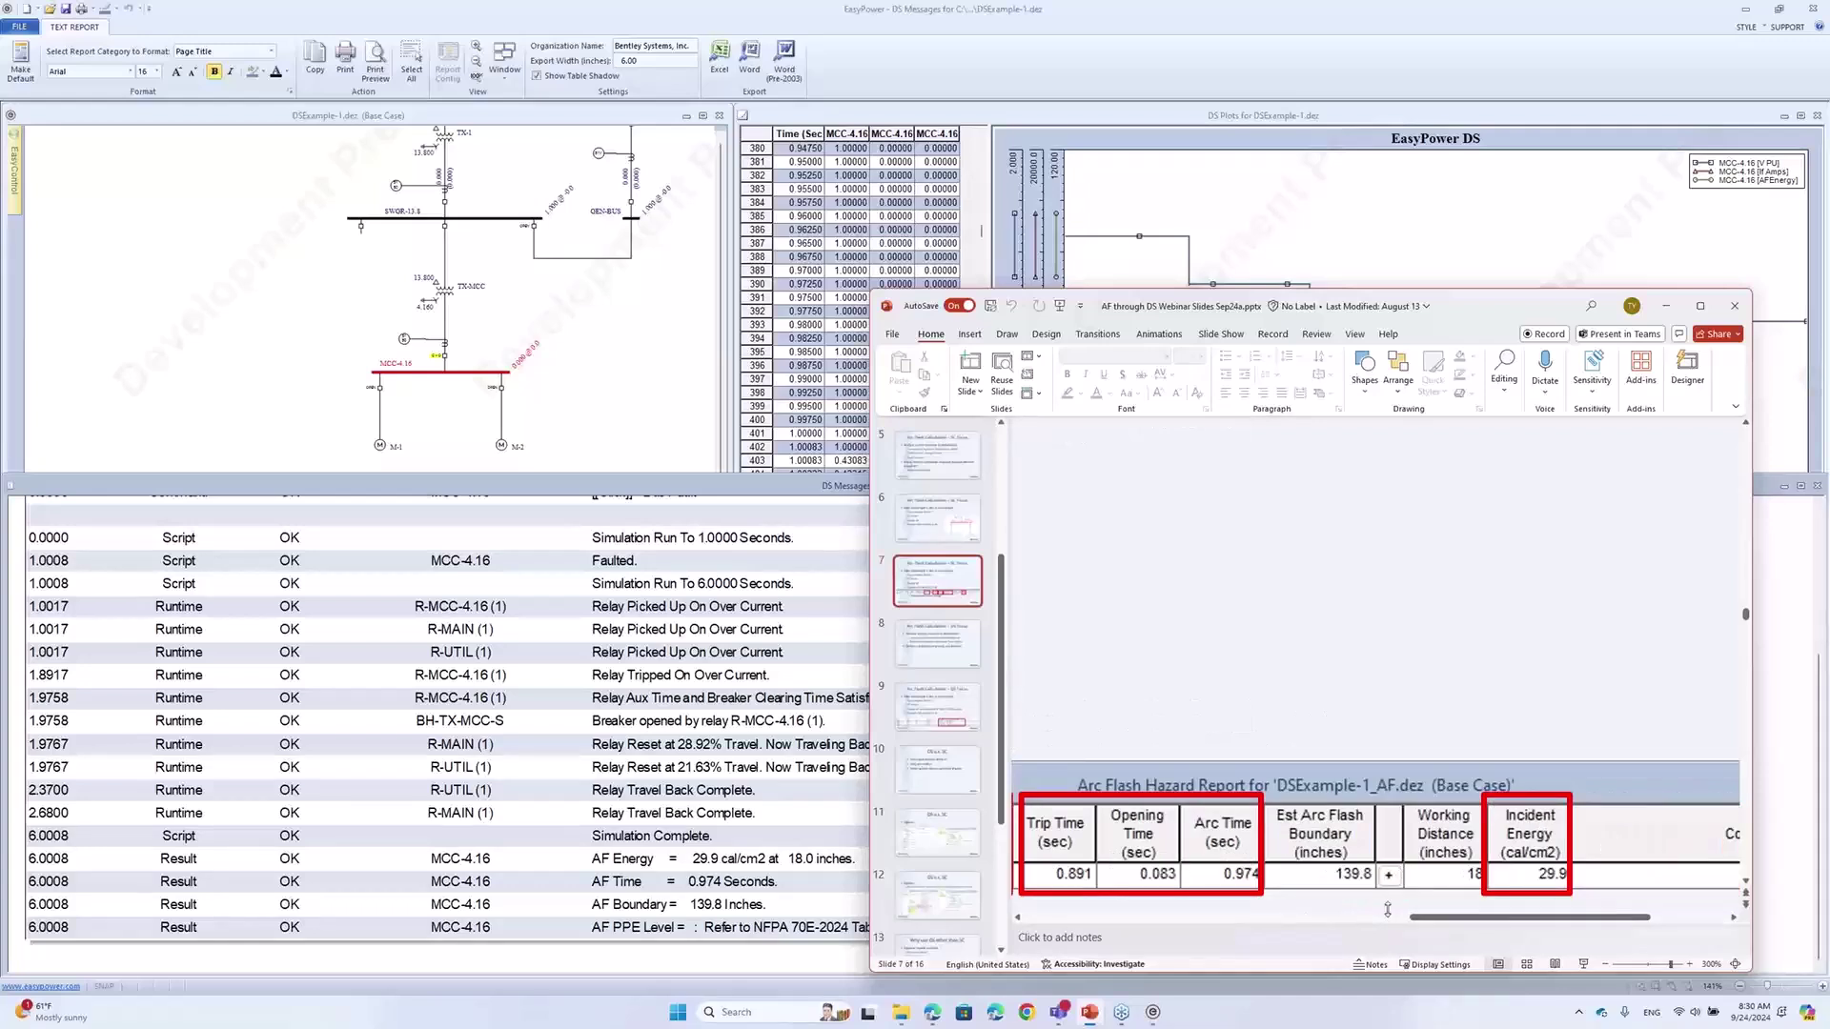
scroll(1371, 926, left, 3)
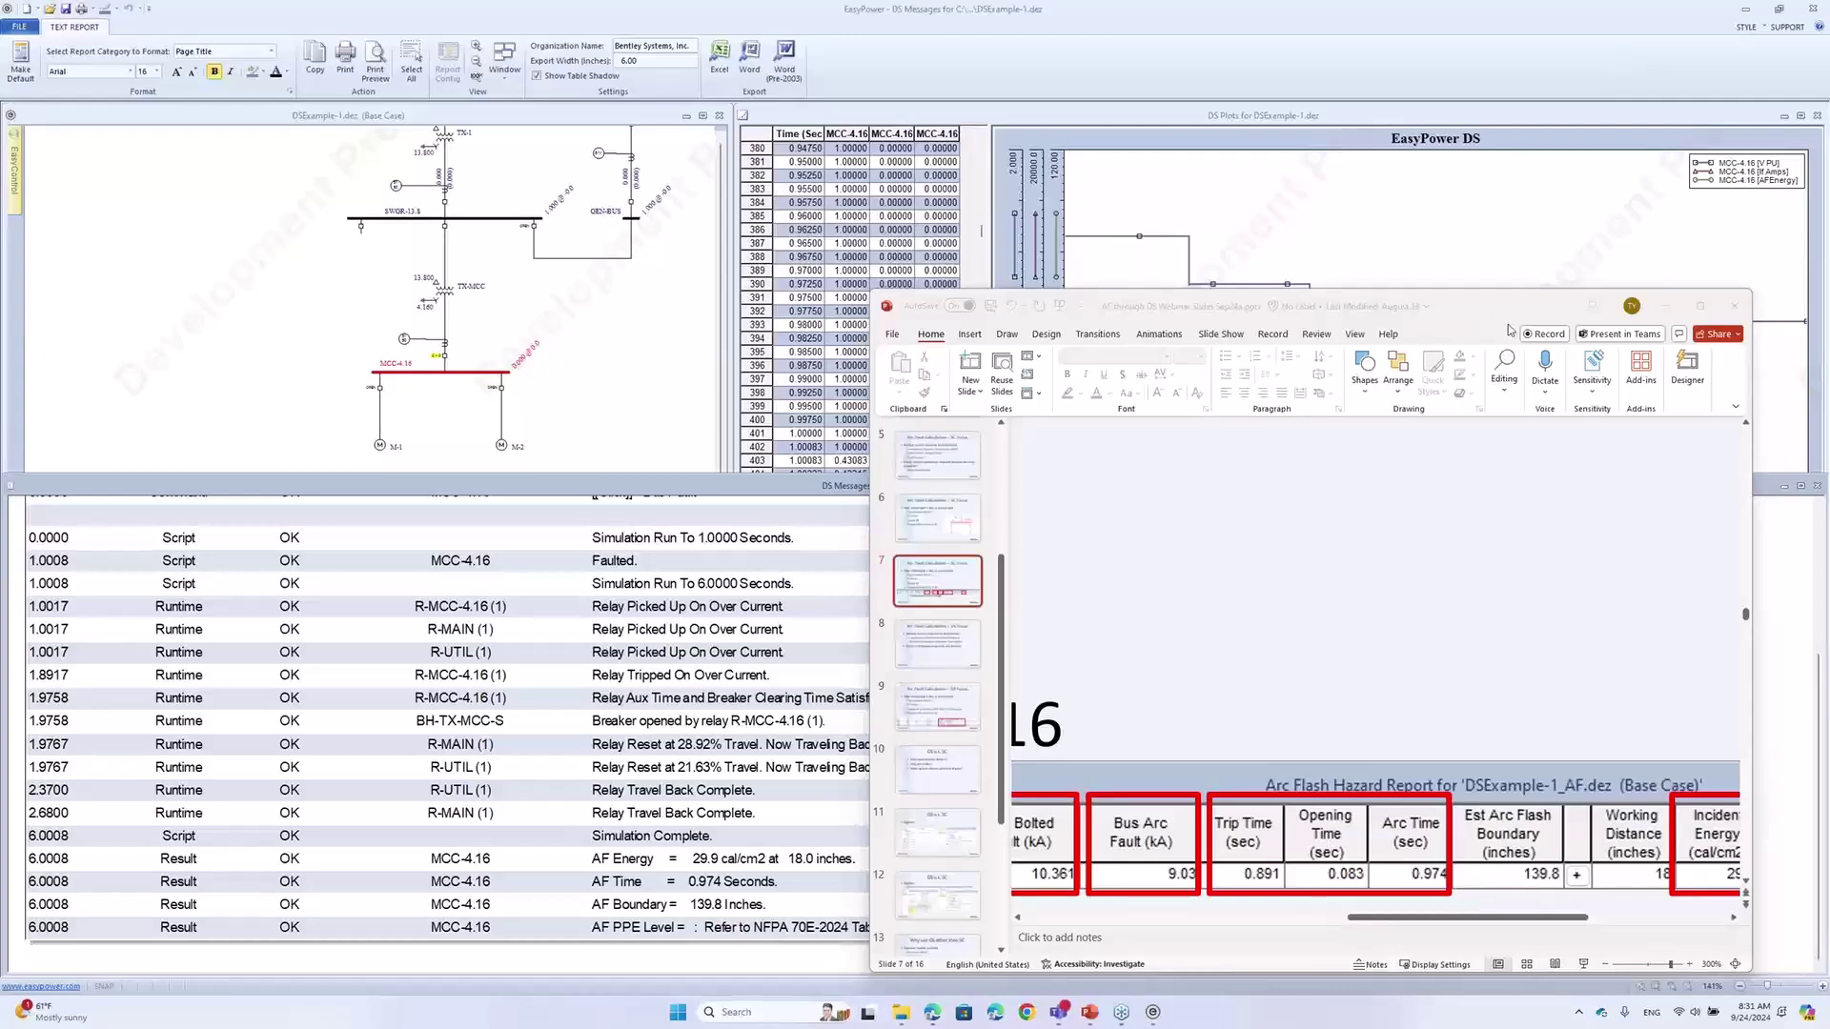
Maximize the presentation and review the two Arc Flash Calculation – DS Focus slides and the DS v.s. SC questions slide
click(1700, 306)
click(212, 592)
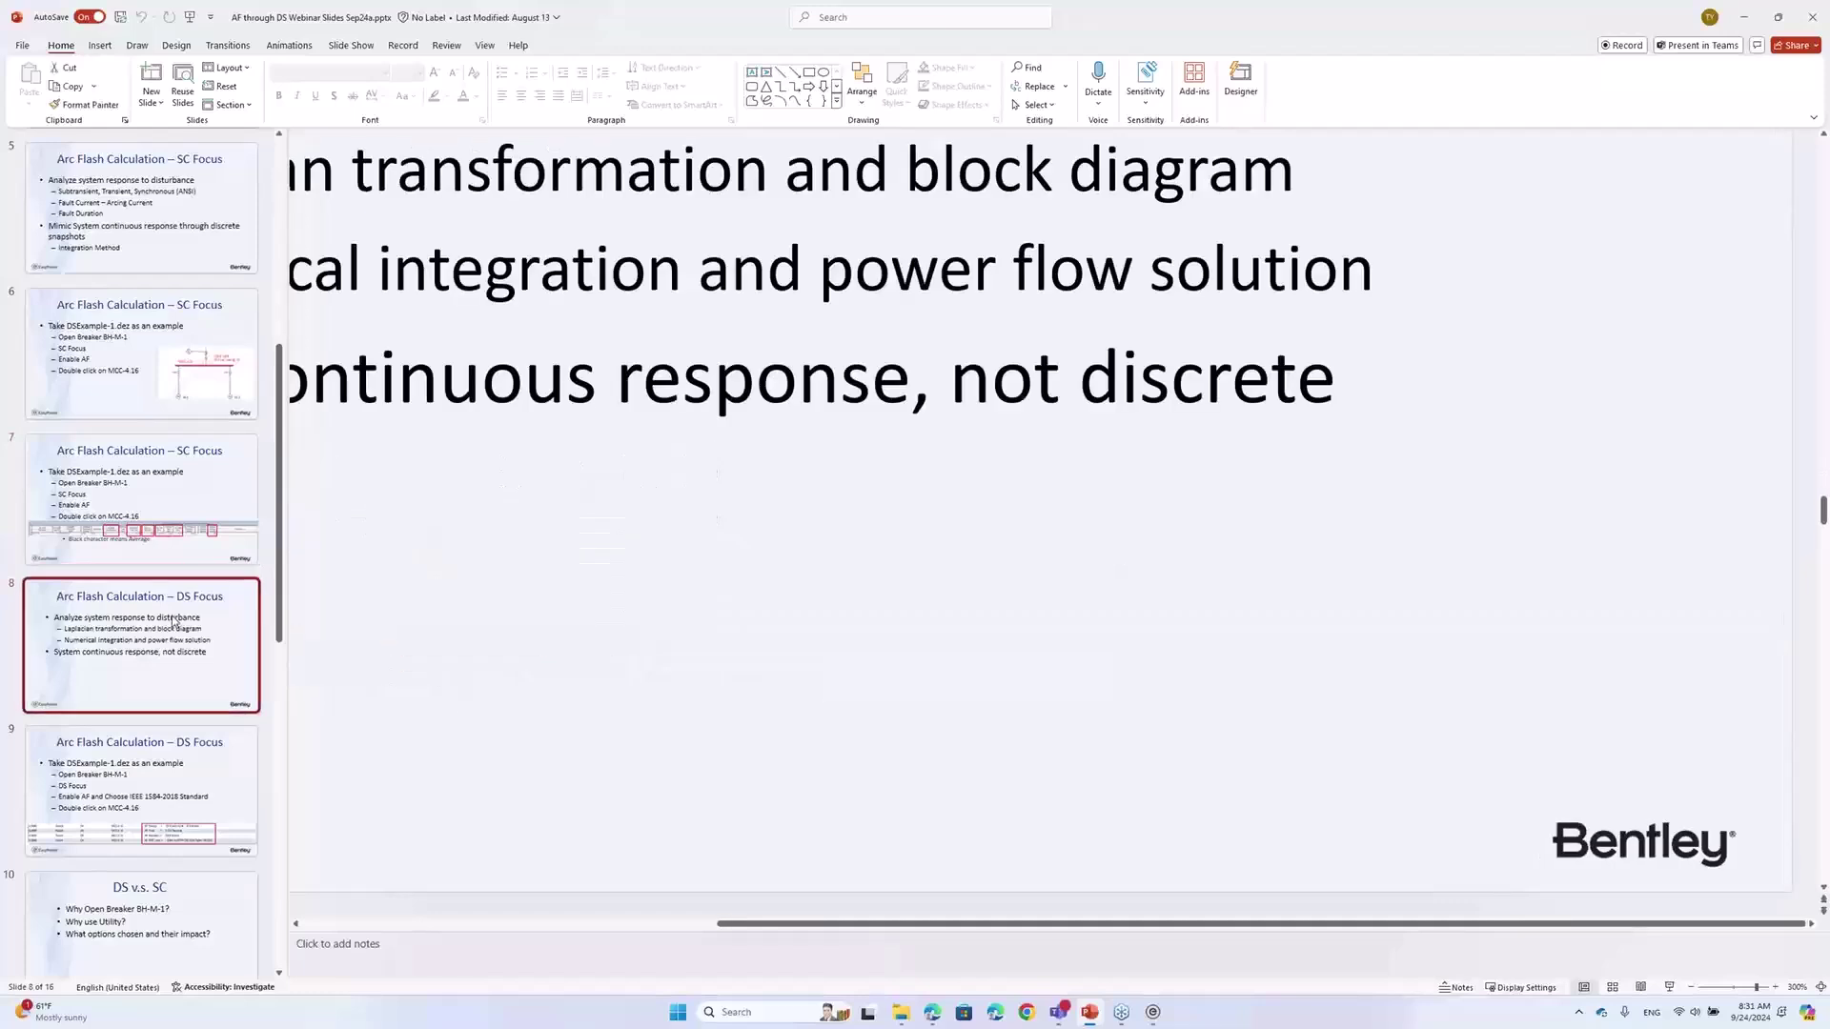
scroll(225, 603, down, 2)
scroll(805, 541, down, 4)
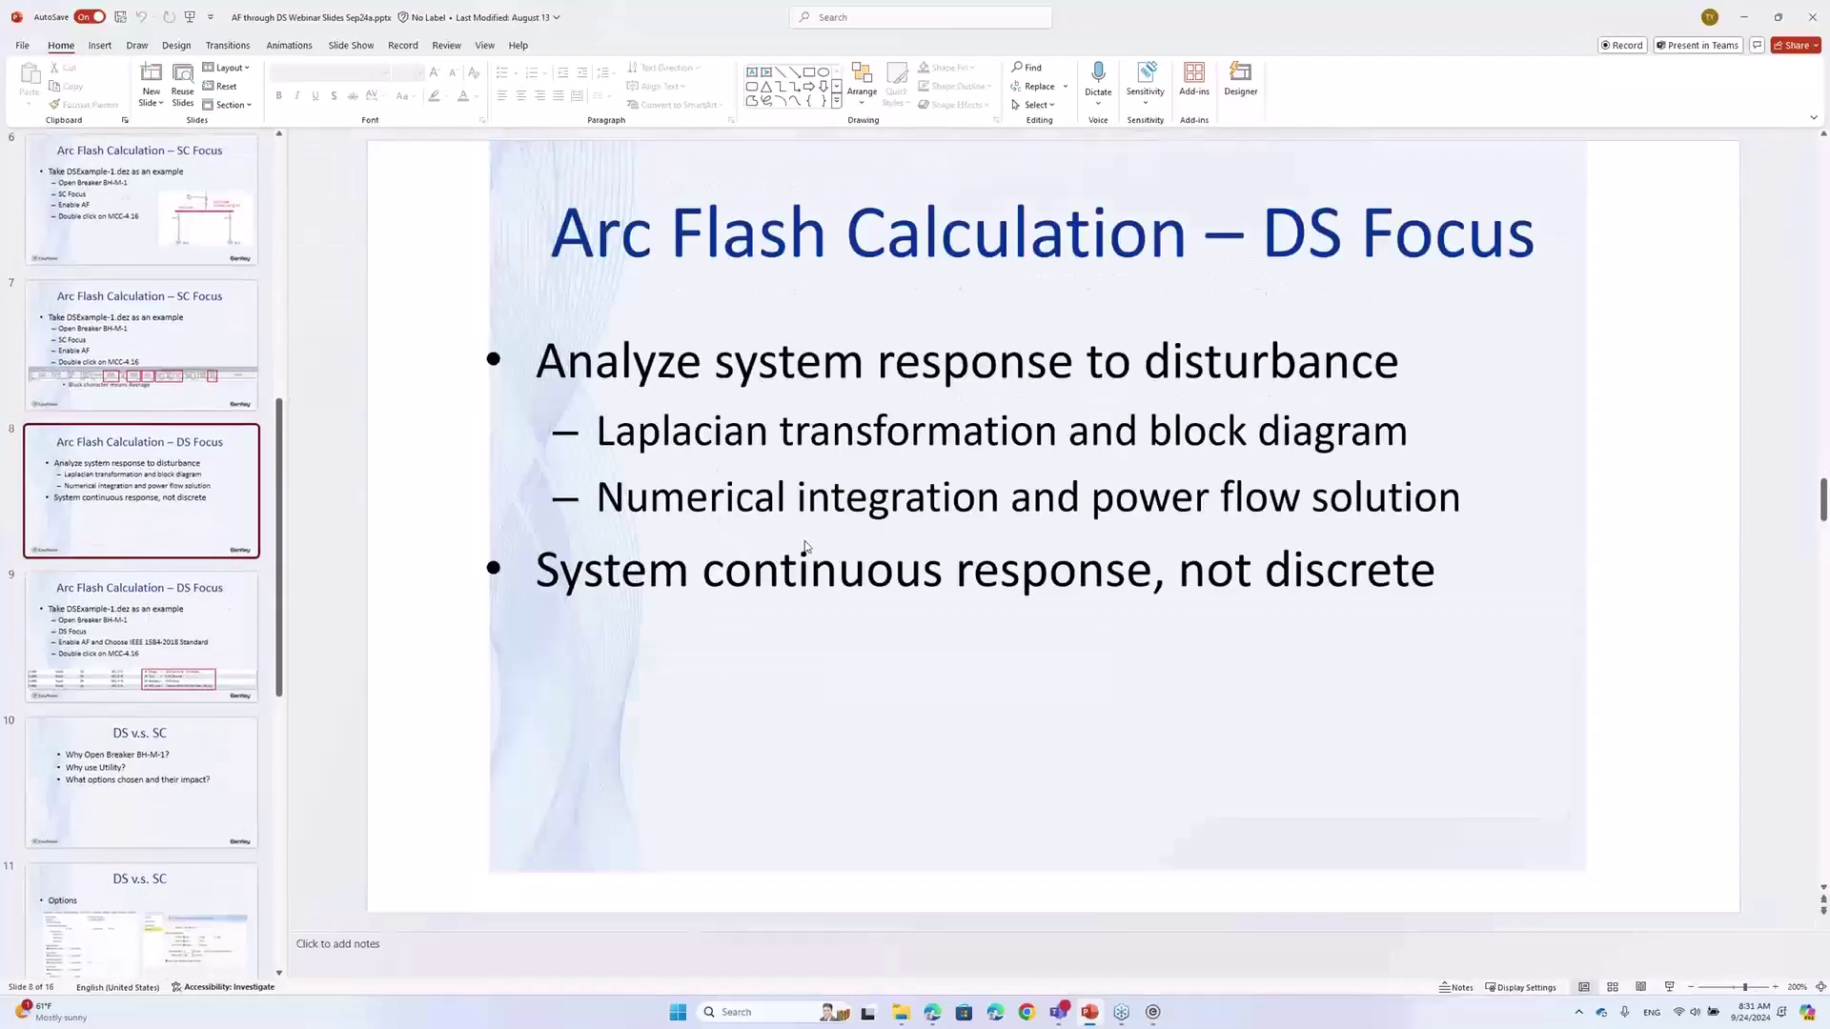
scroll(803, 538, up, 2)
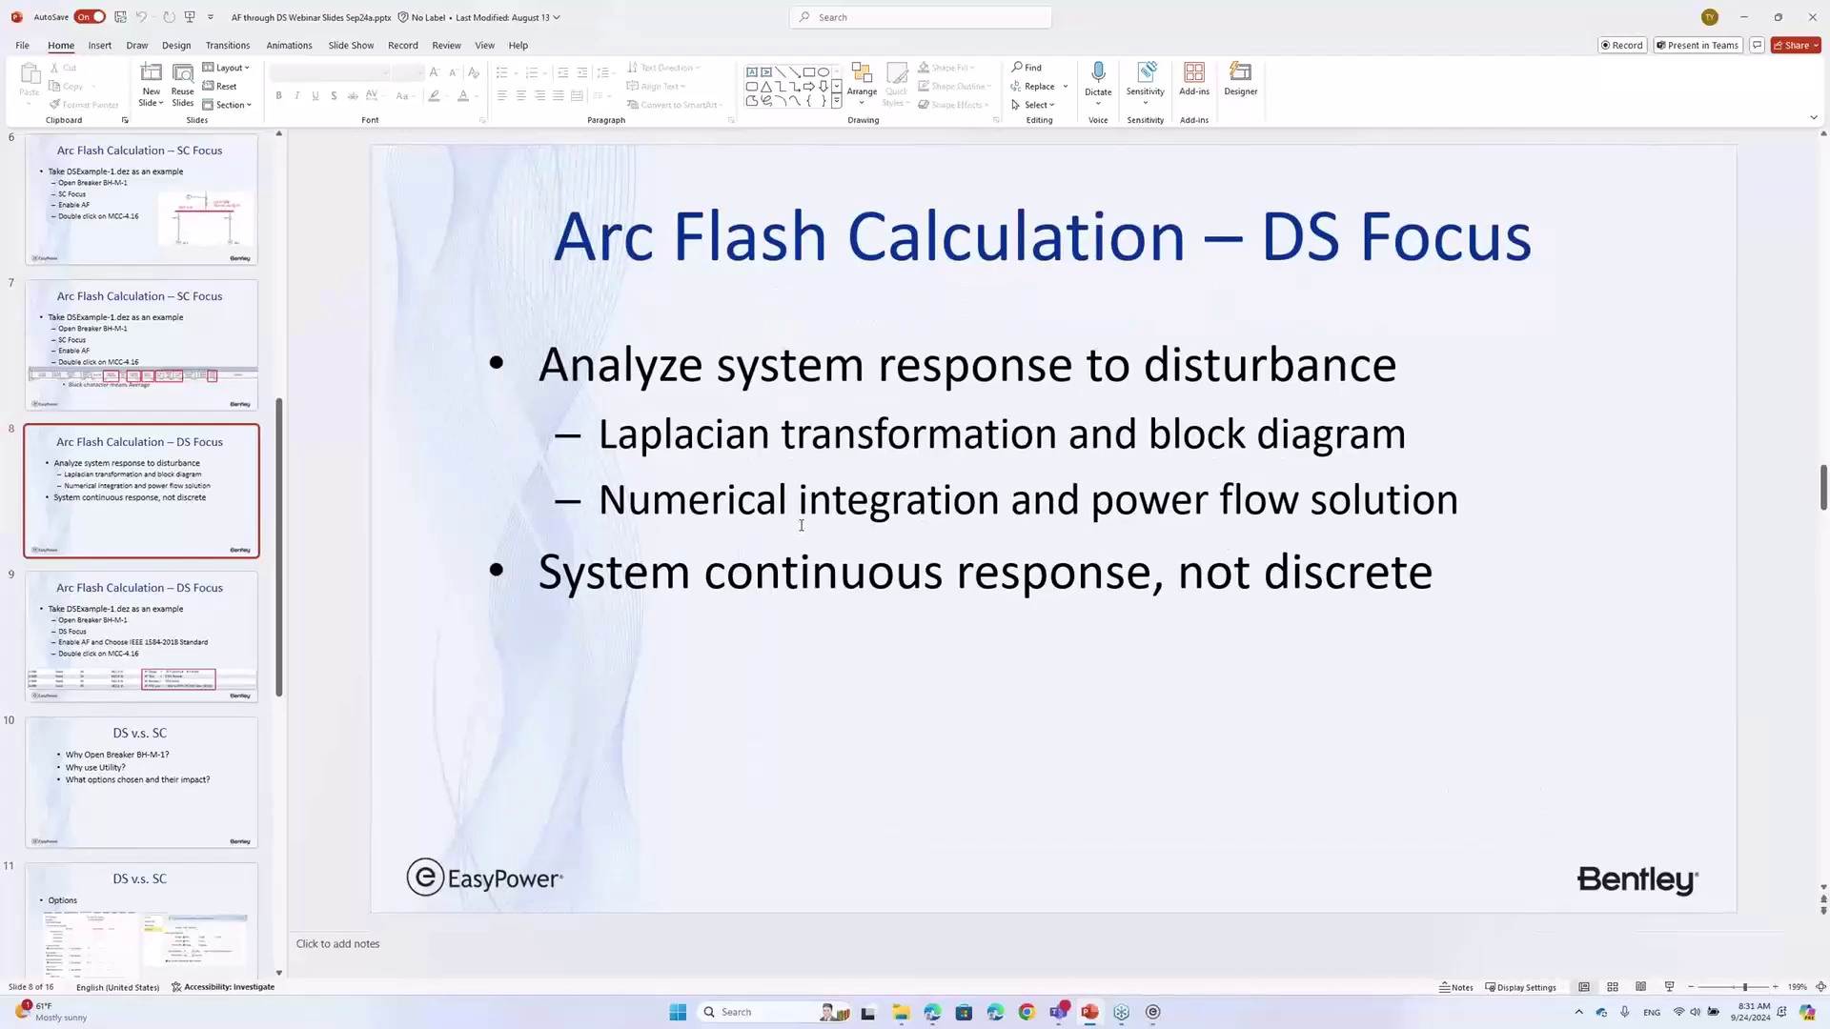
click(170, 702)
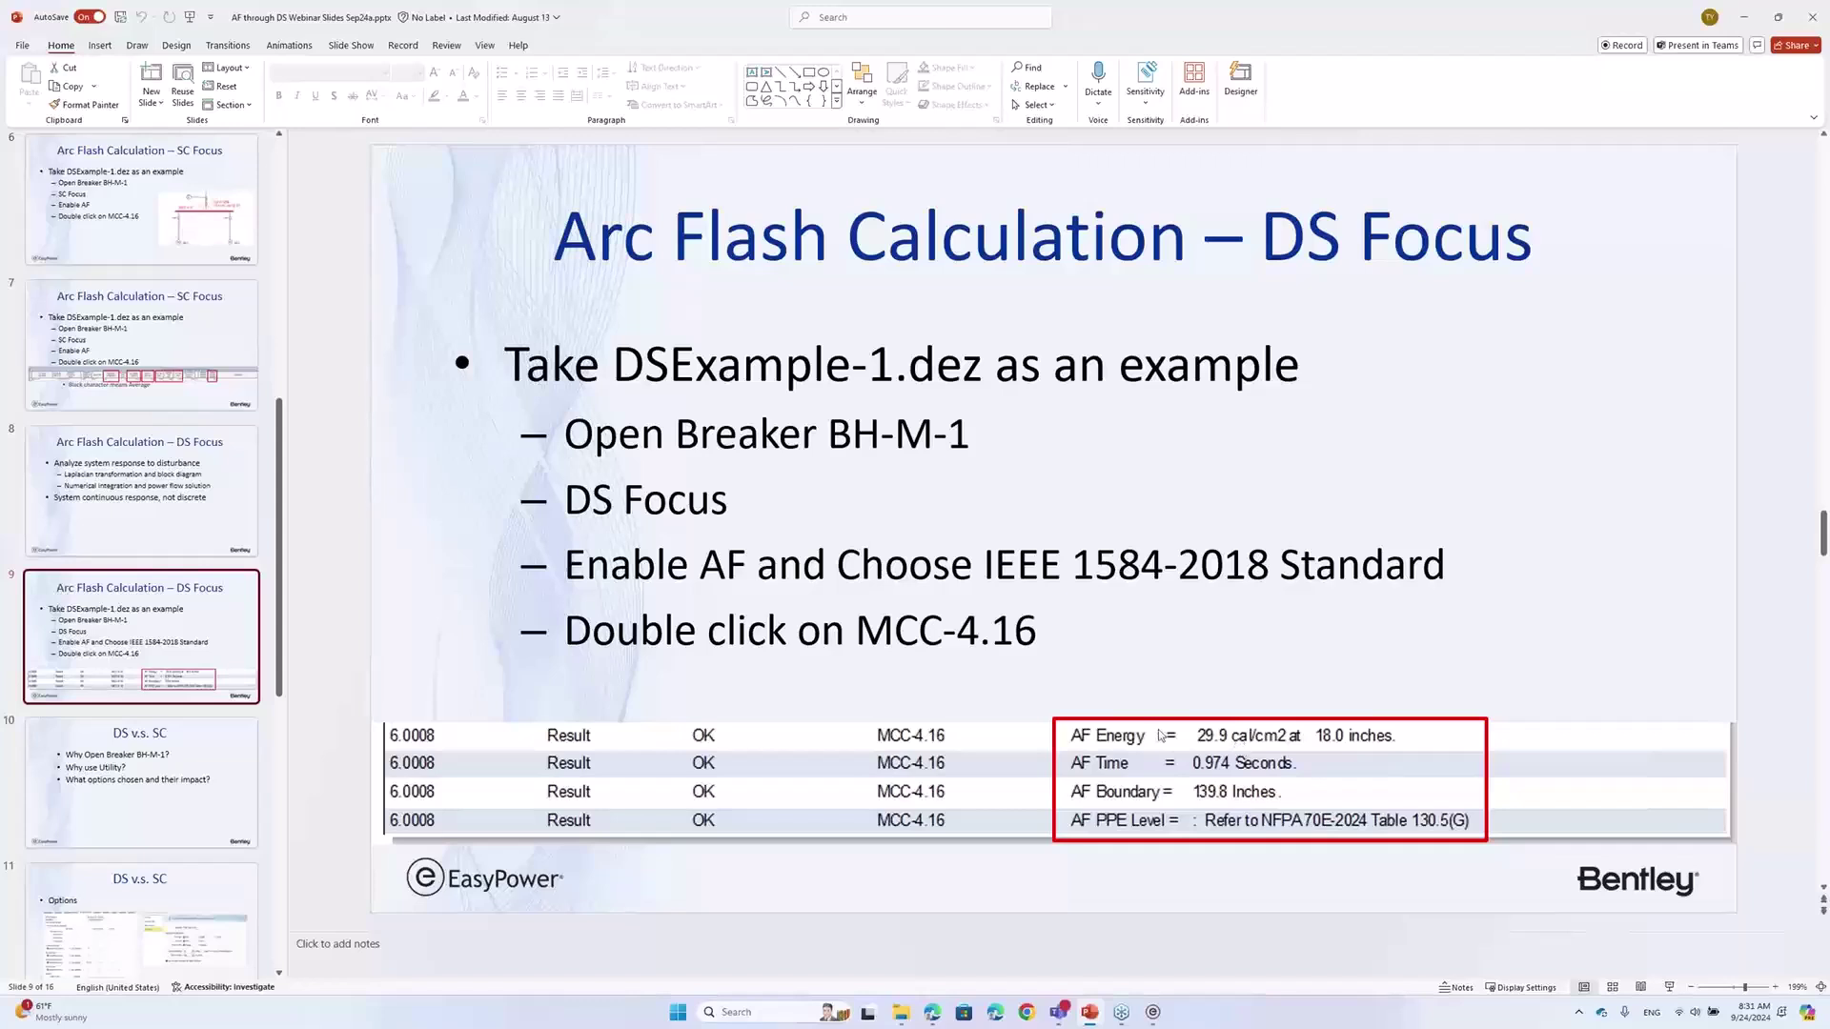
click(204, 776)
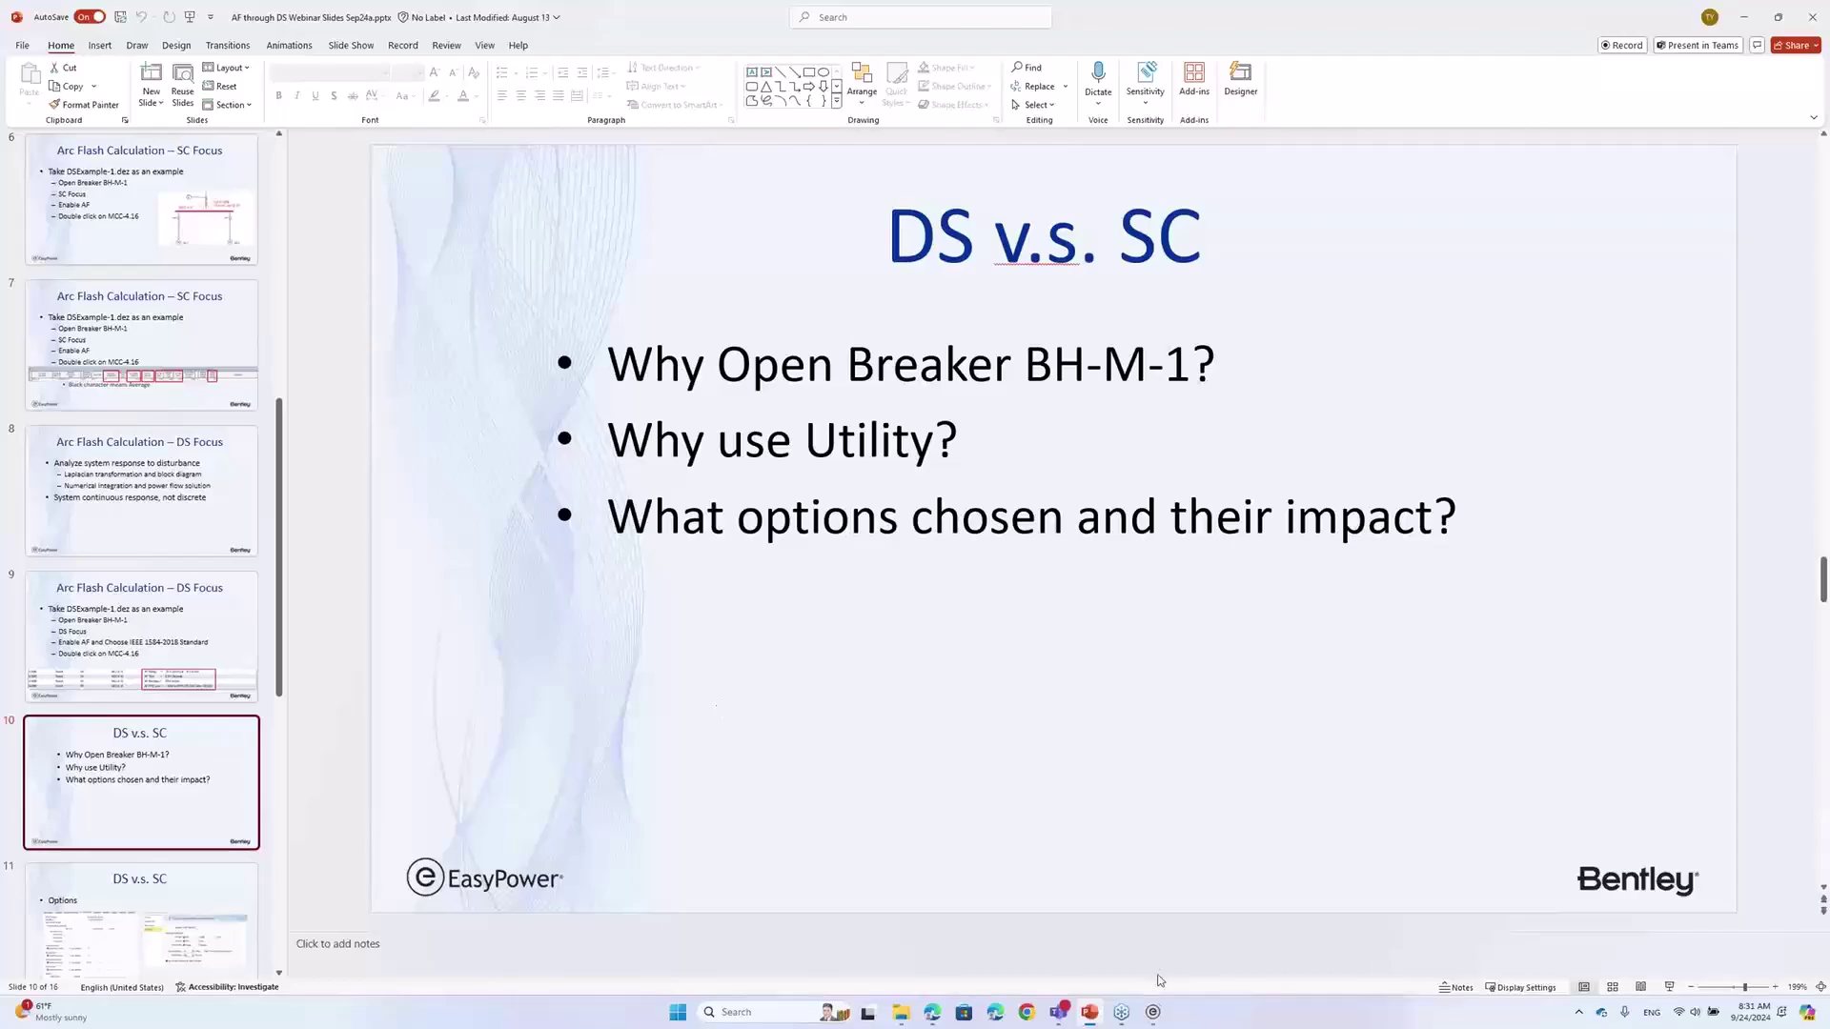
Switch to EasyPower and examine the MCC-4.16 arc flash results and the whole one-line from UTIL-1 and GEN-1 to the motors
click(1153, 1011)
click(583, 401)
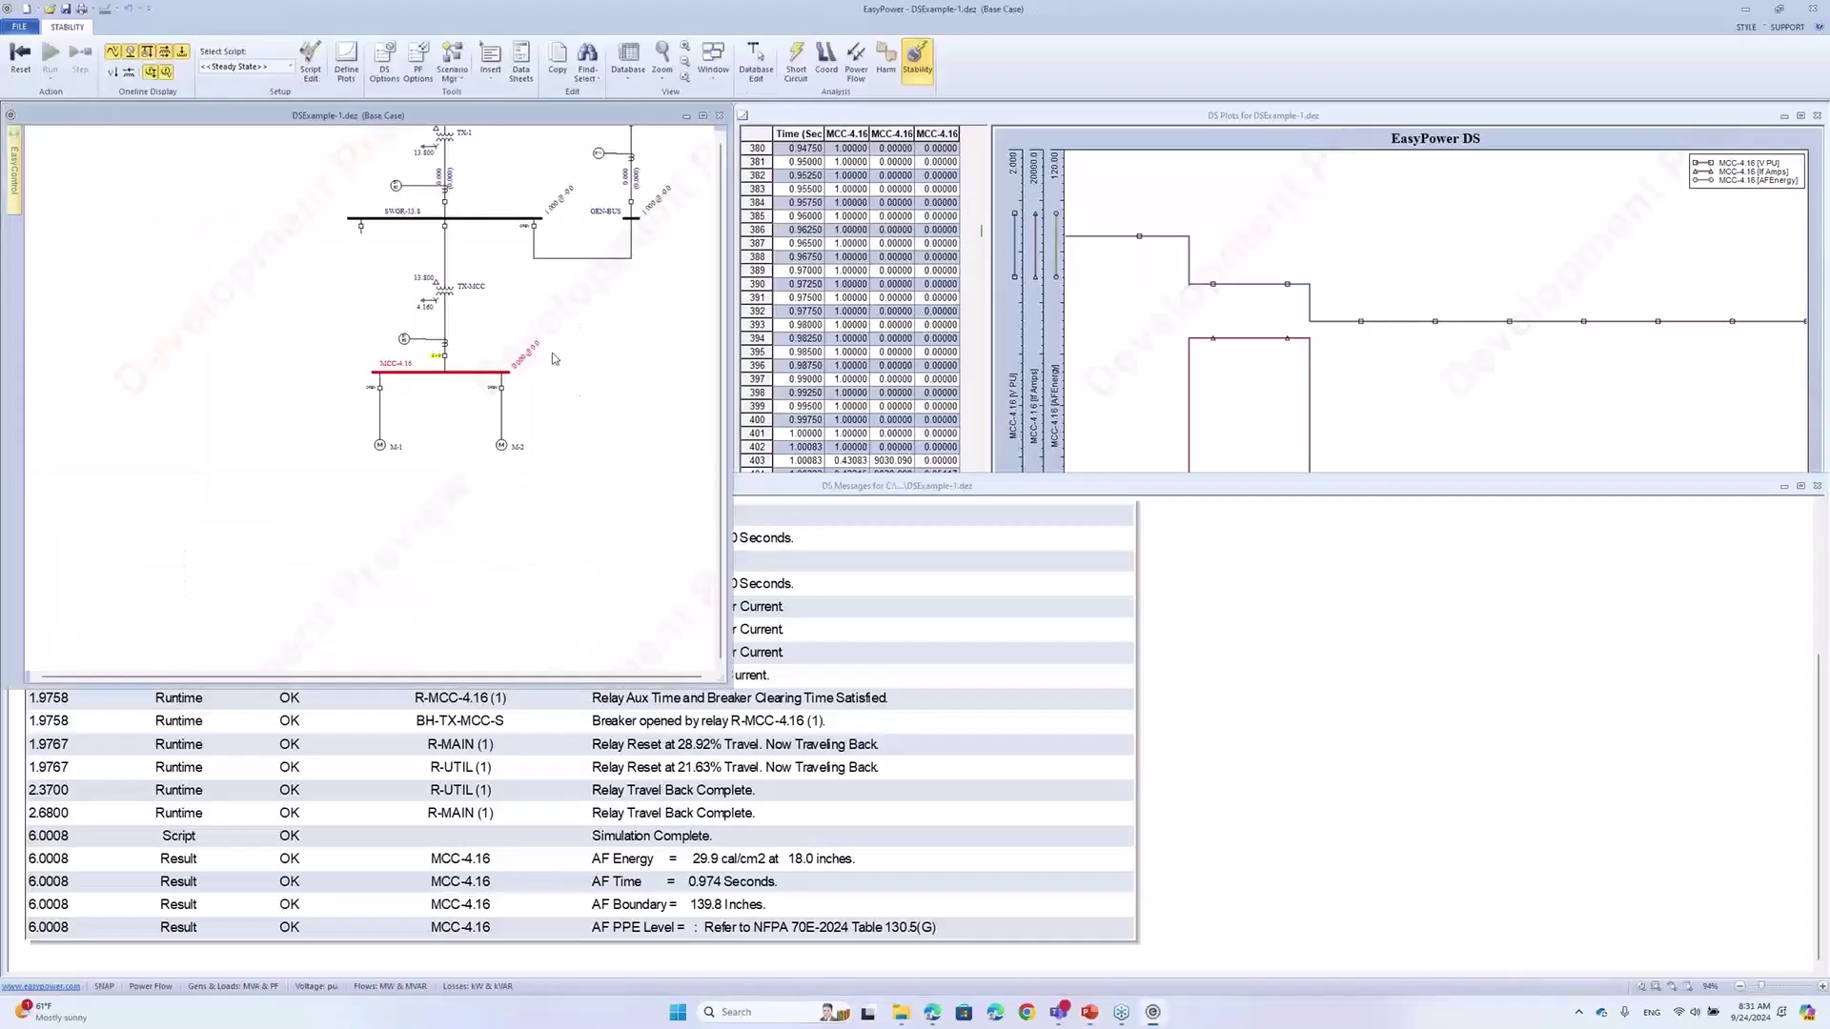
click(841, 800)
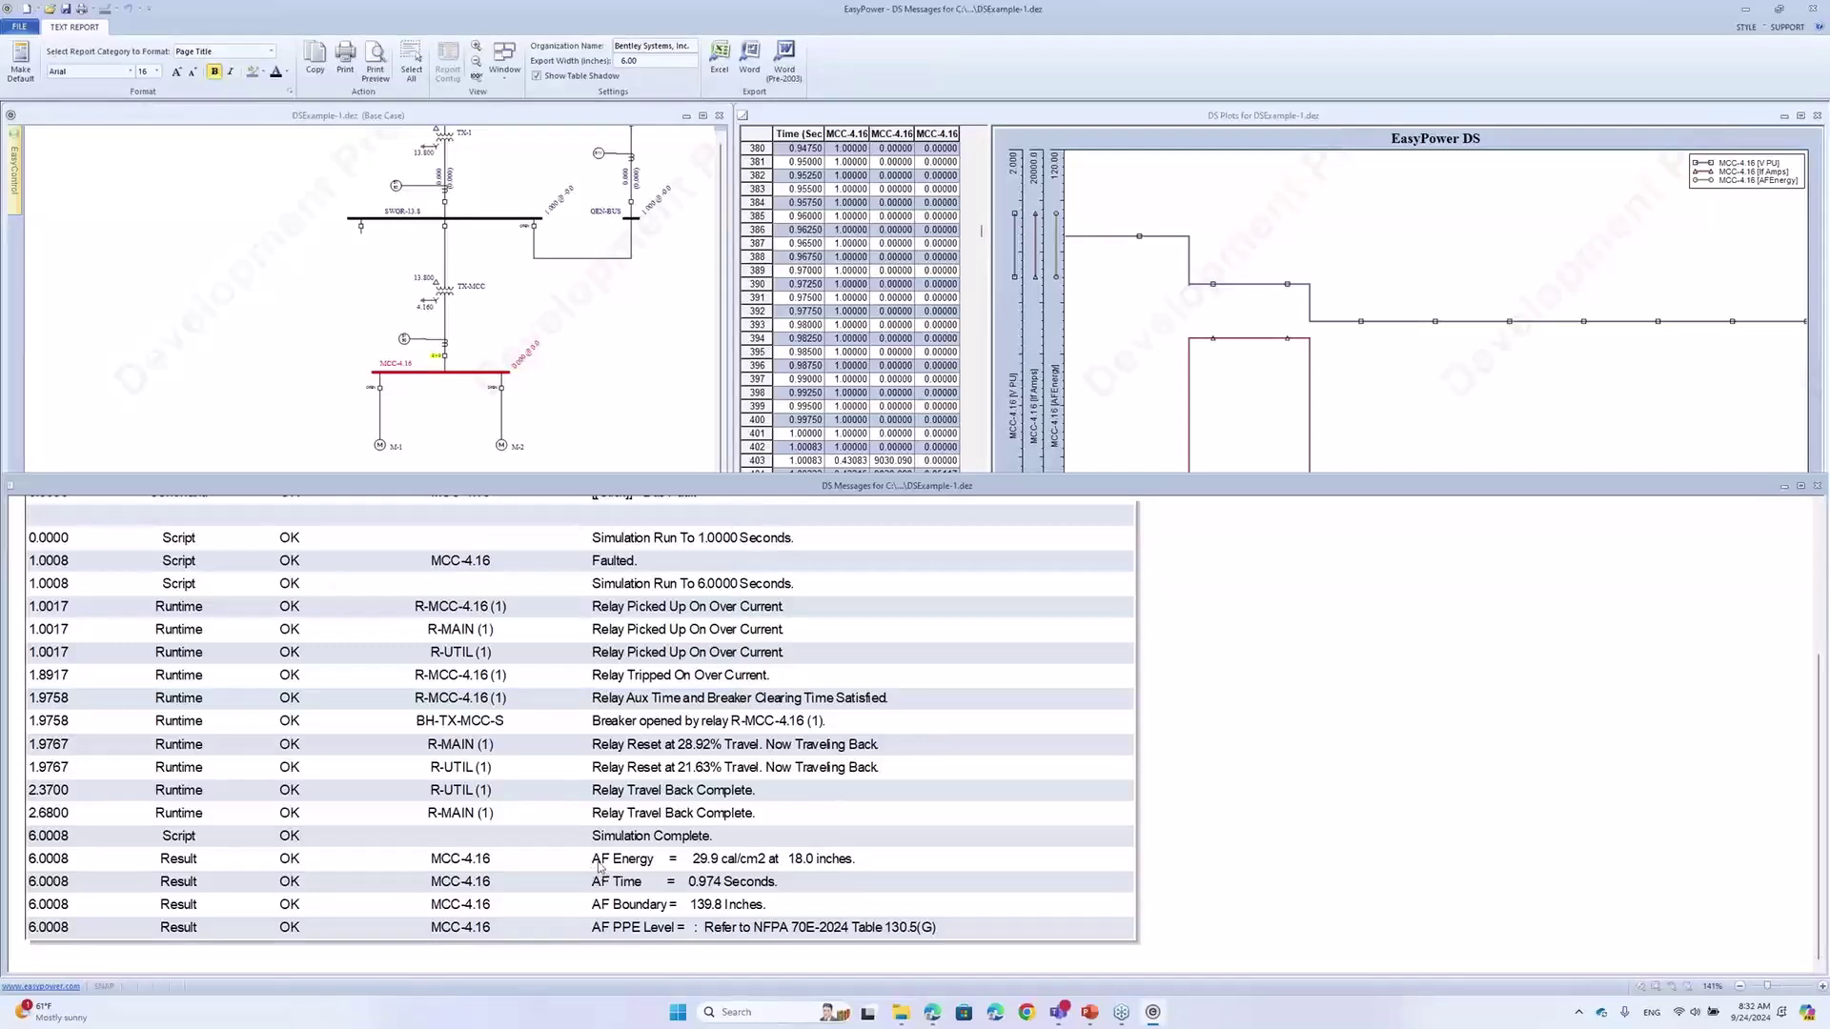
click(601, 377)
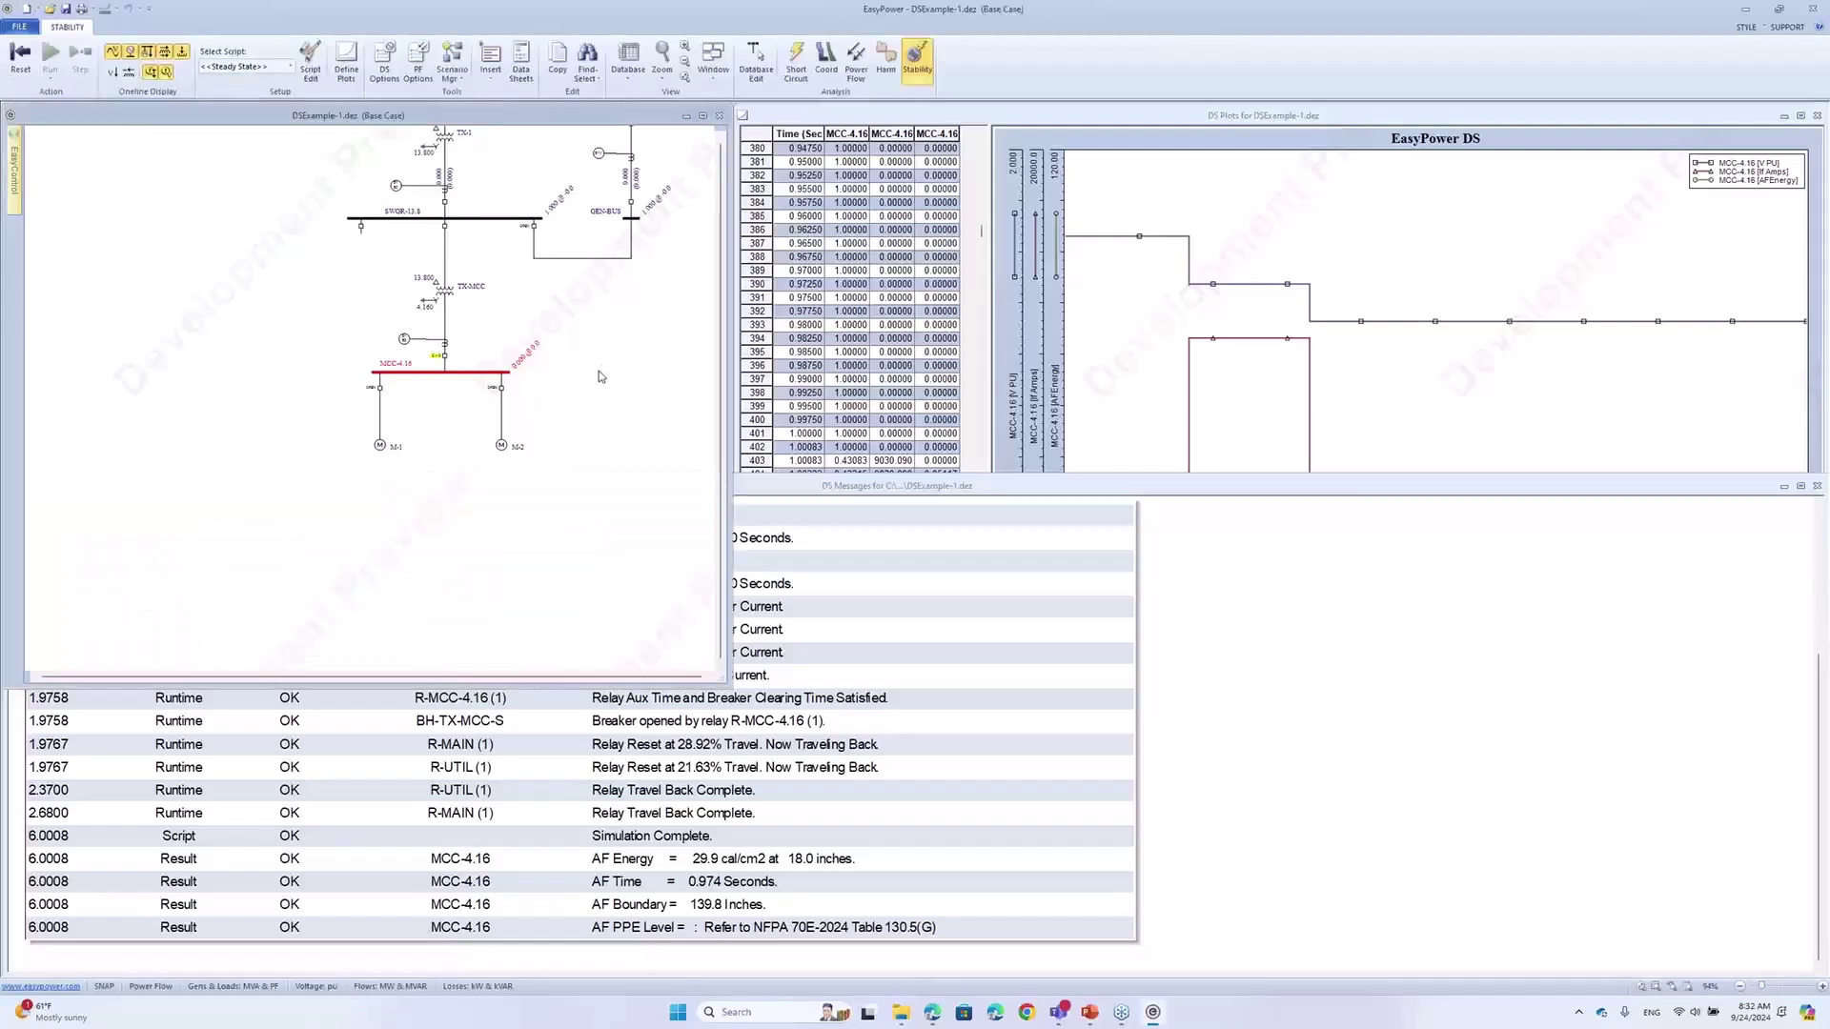
scroll(506, 566, up, 3)
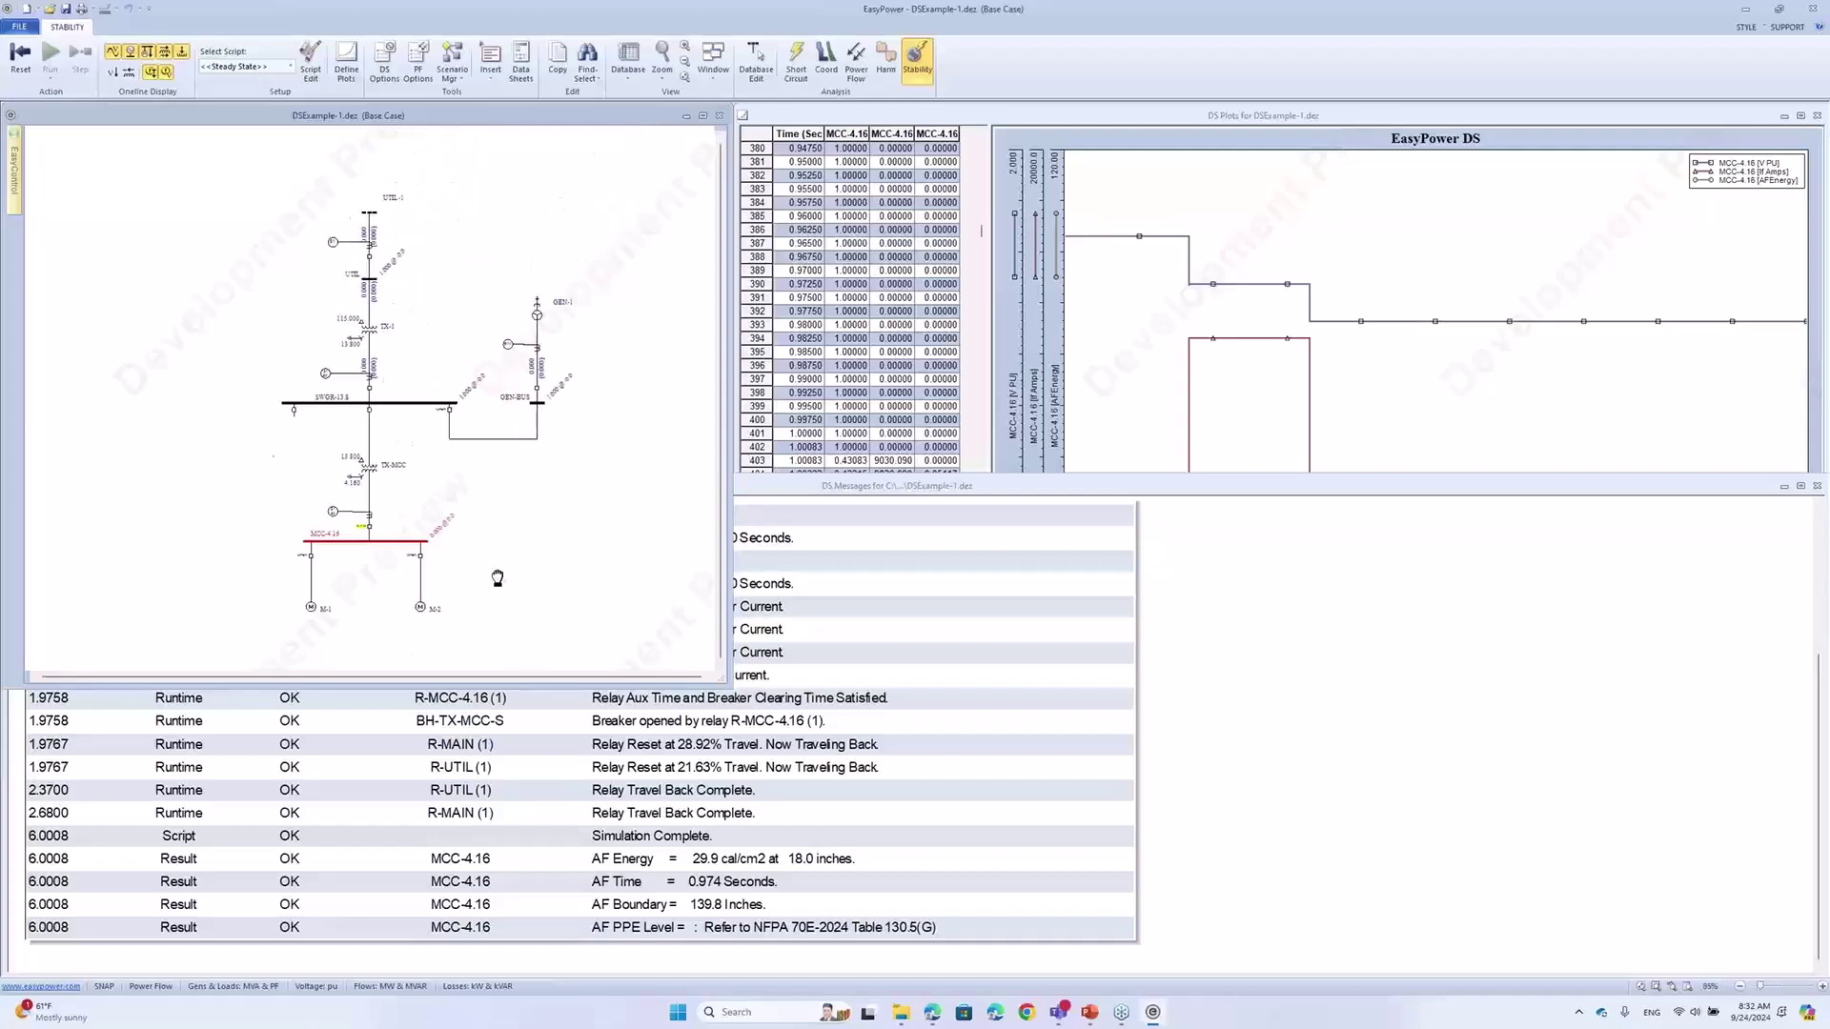
drag(506, 566, 566, 489)
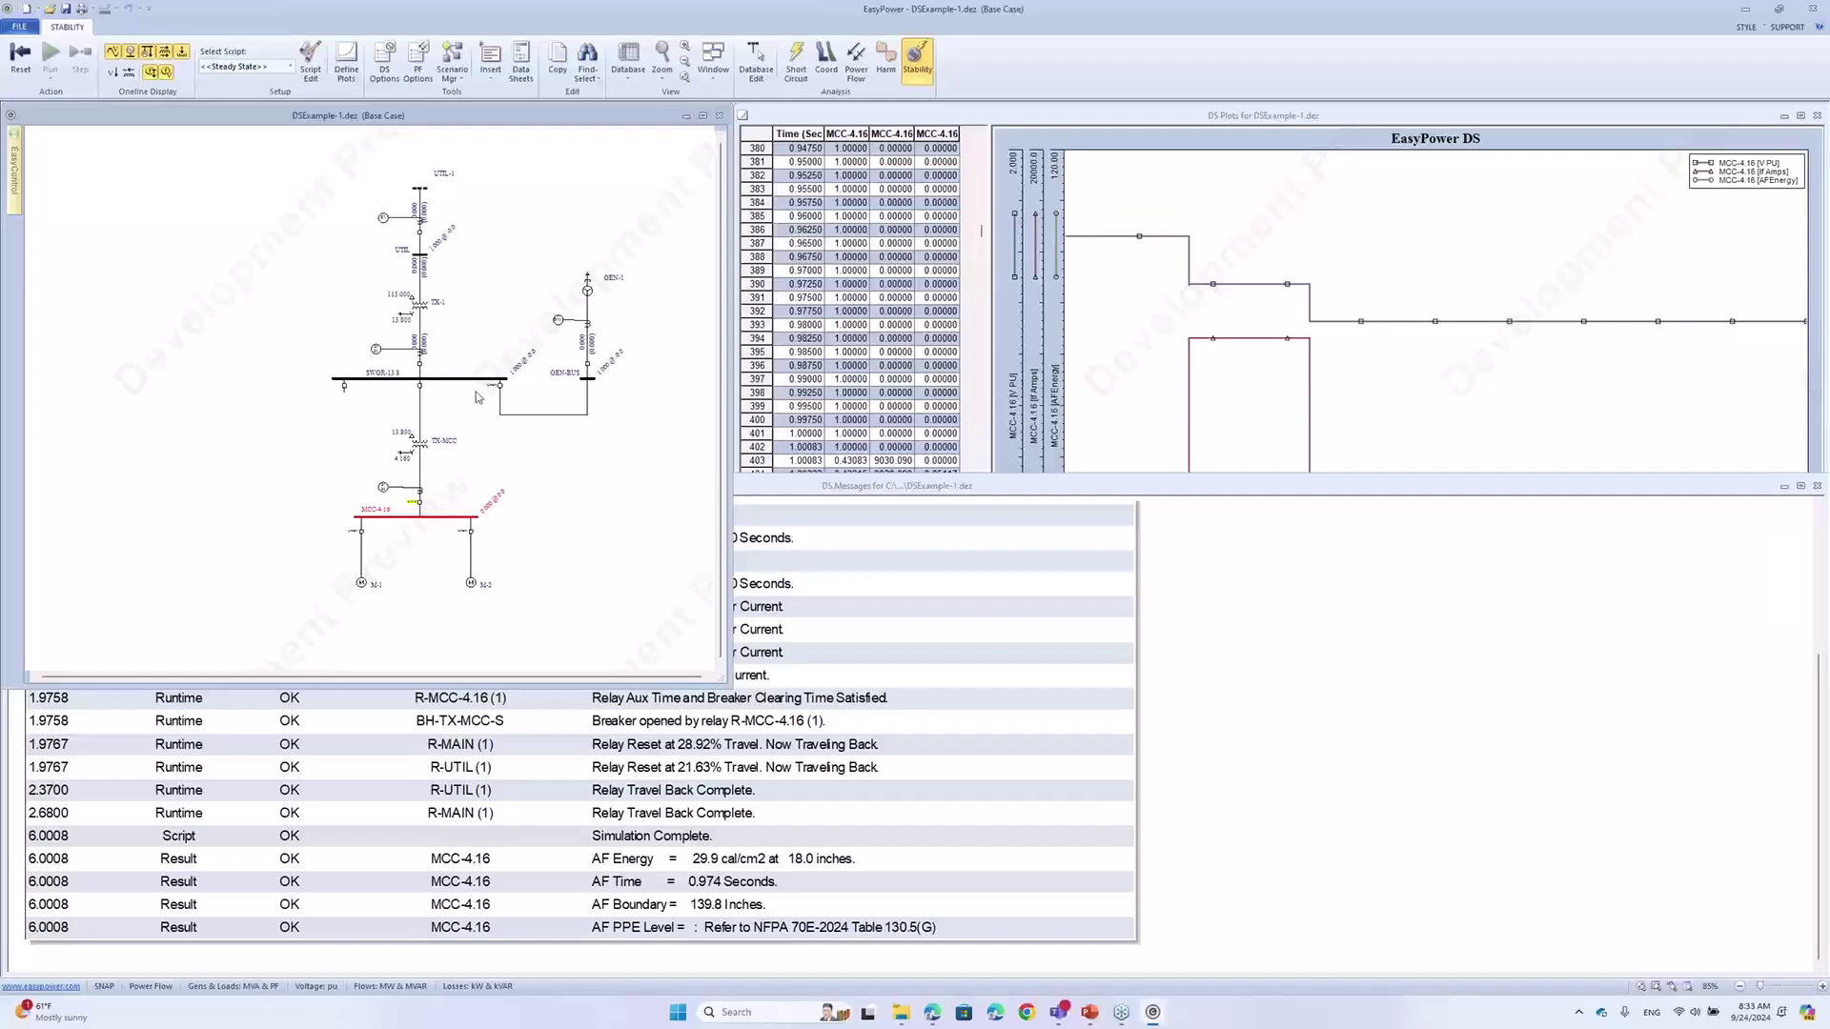
click(412, 497)
Switch to PowerPoint and compare the Short Circuit and Dynamic Stability arc flash options on slides 11 and 12
click(1091, 1012)
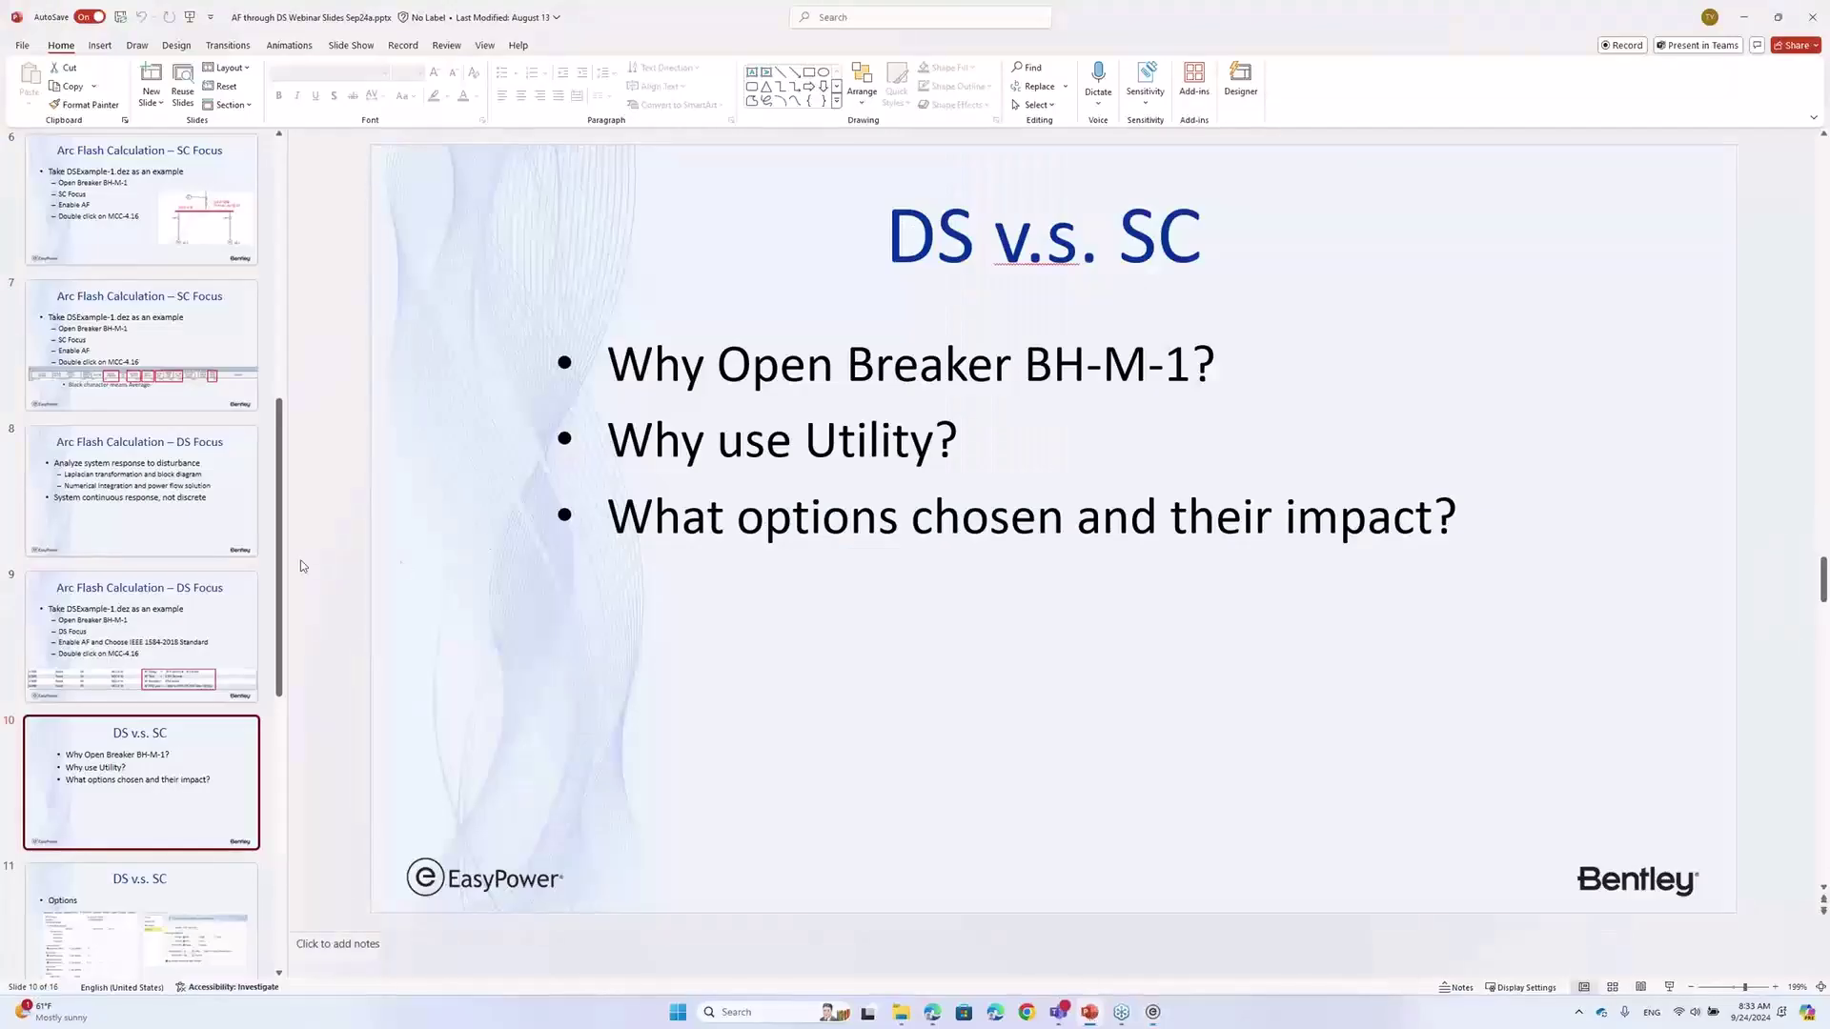
scroll(210, 452, down, 5)
click(186, 401)
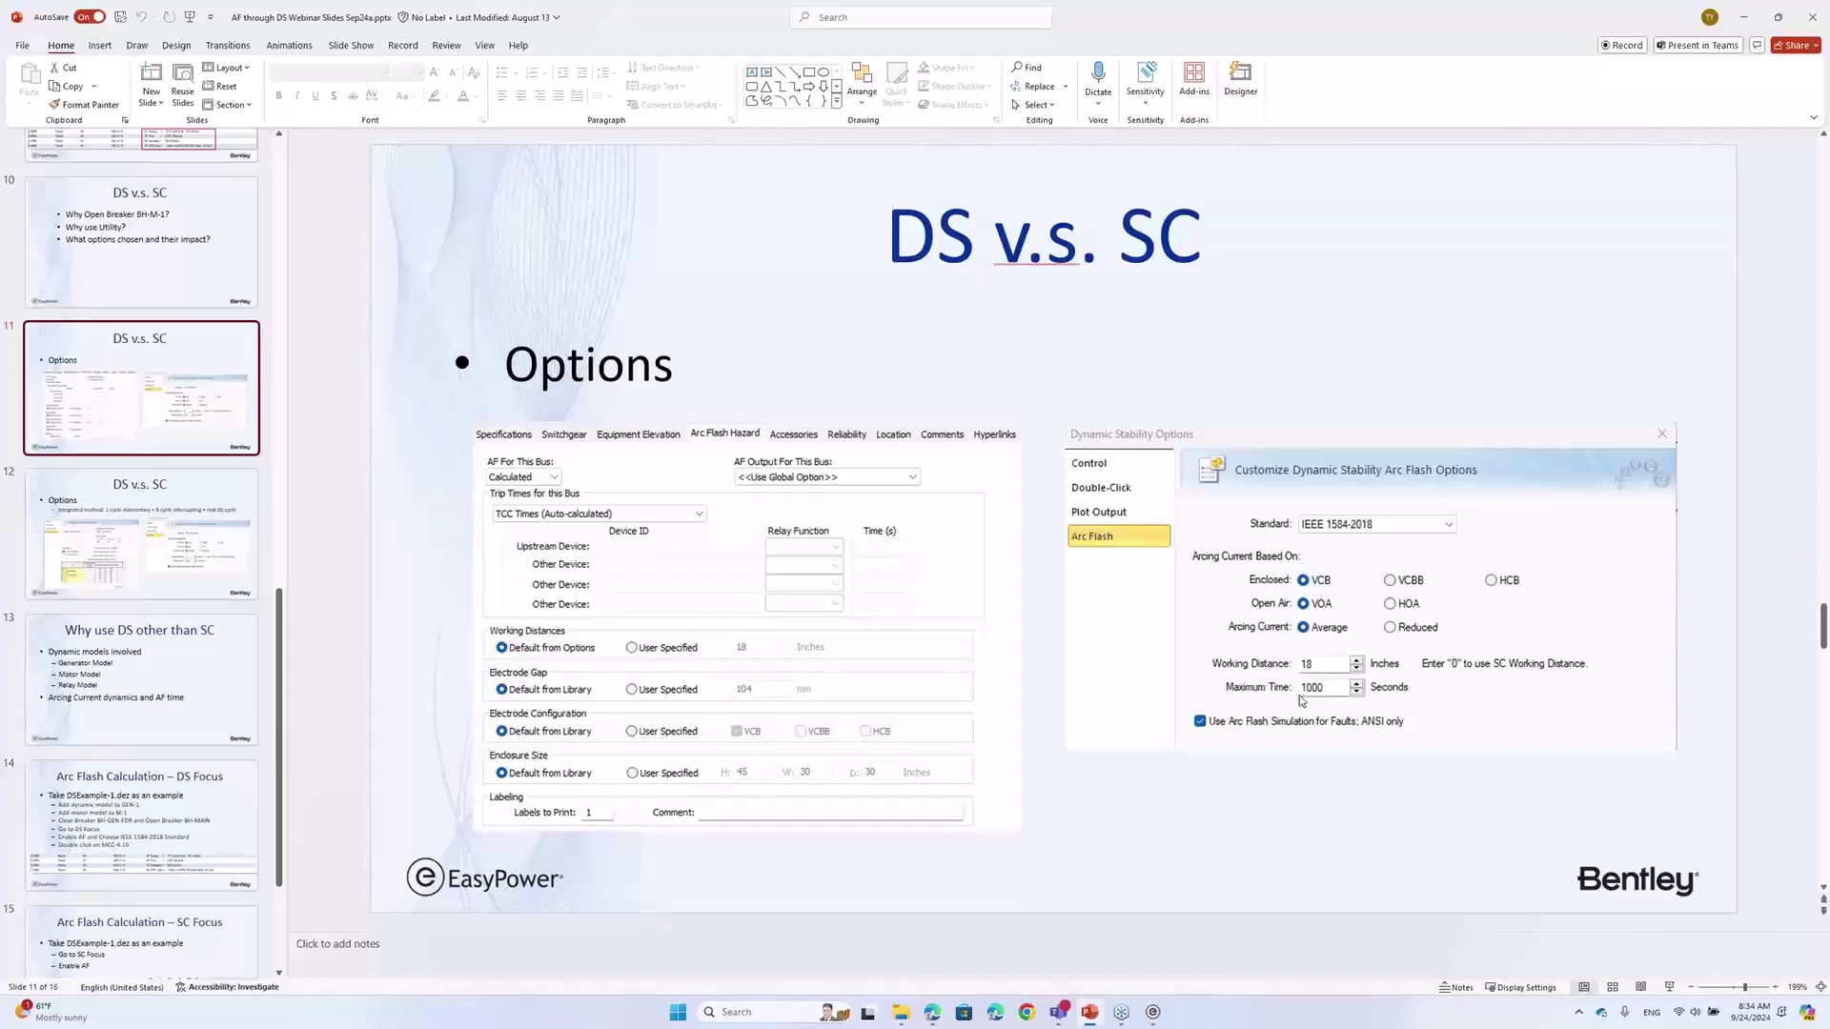
click(182, 556)
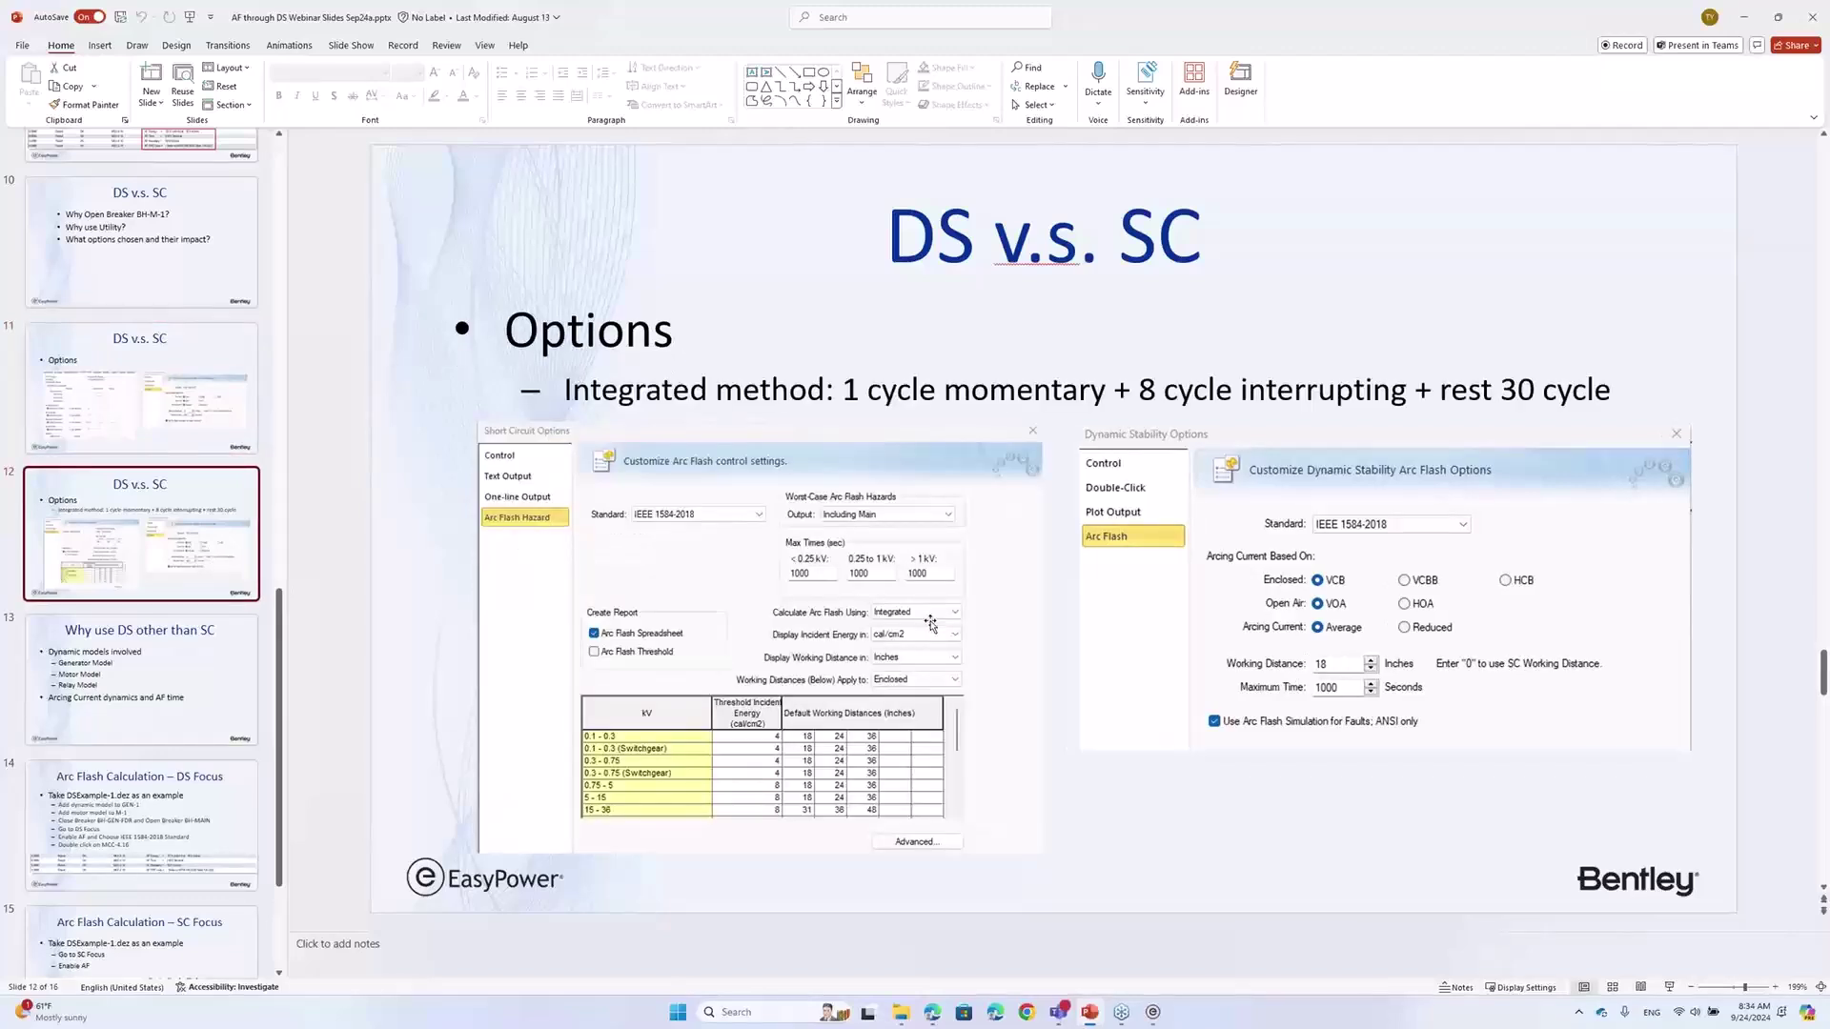
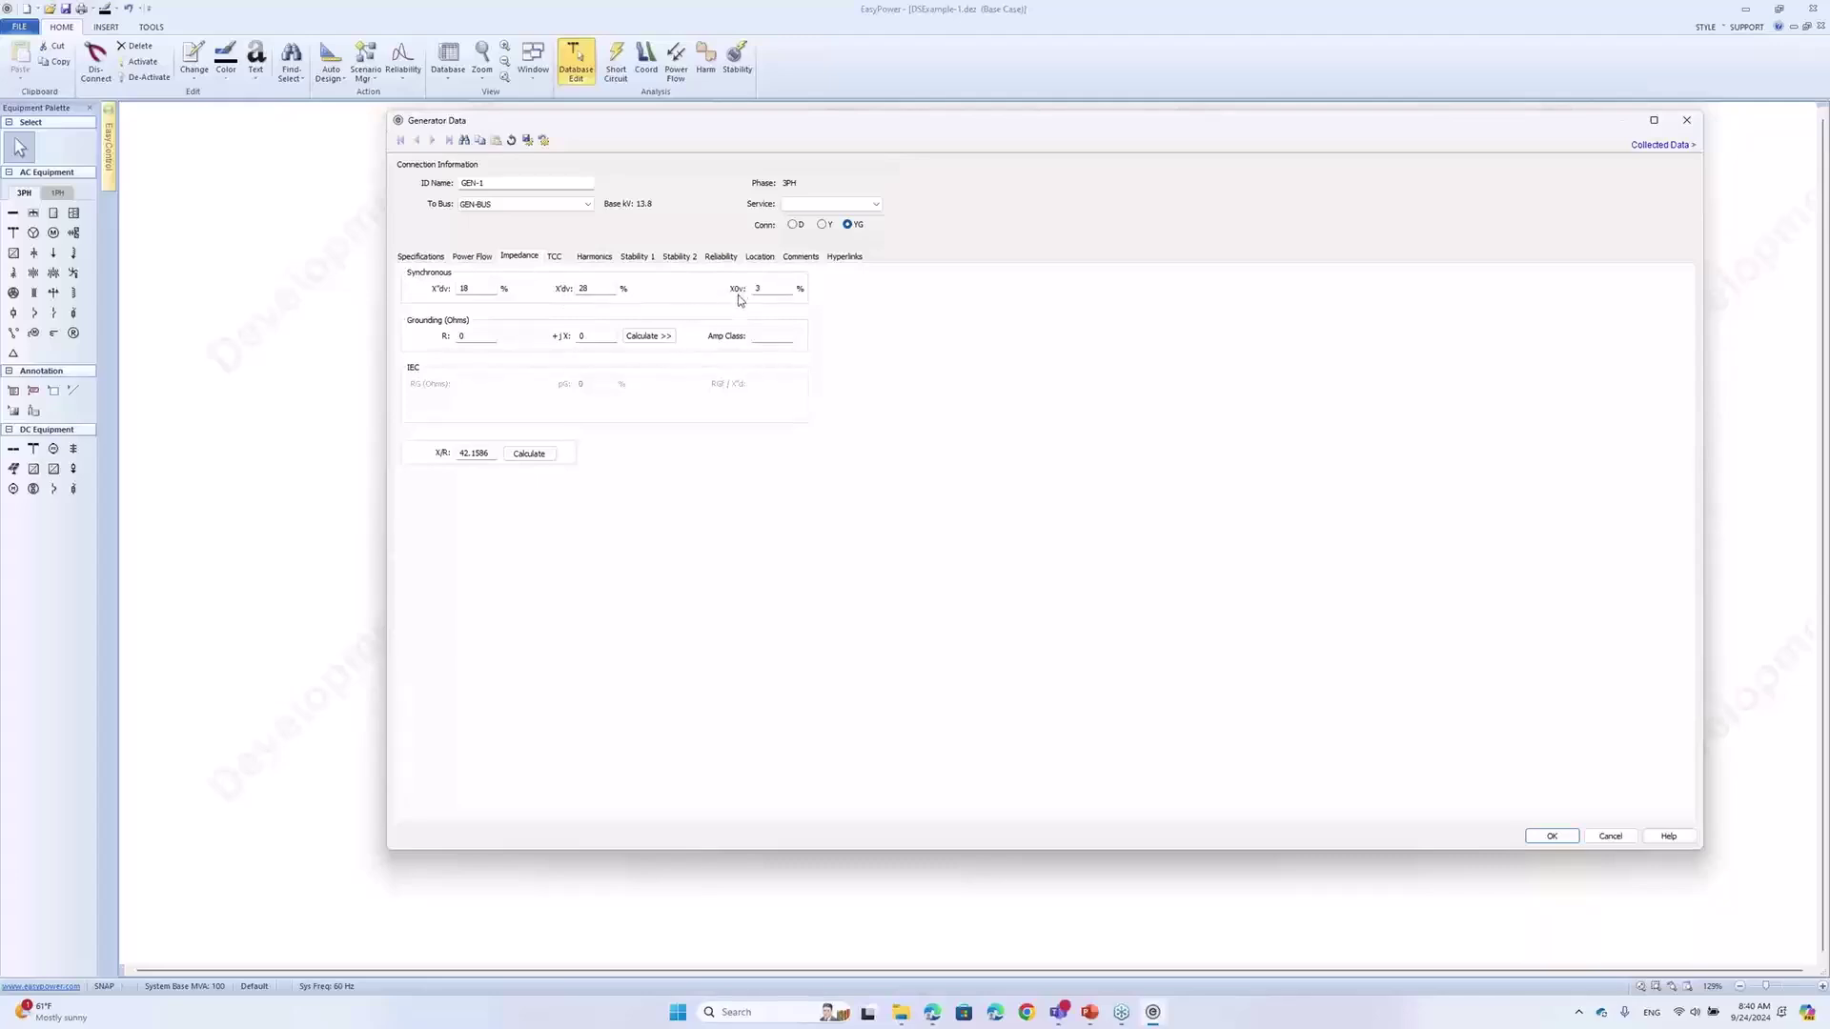
Close the GEN-1 generator data and inspect the short circuit impedance data of motor M-1
click(1687, 120)
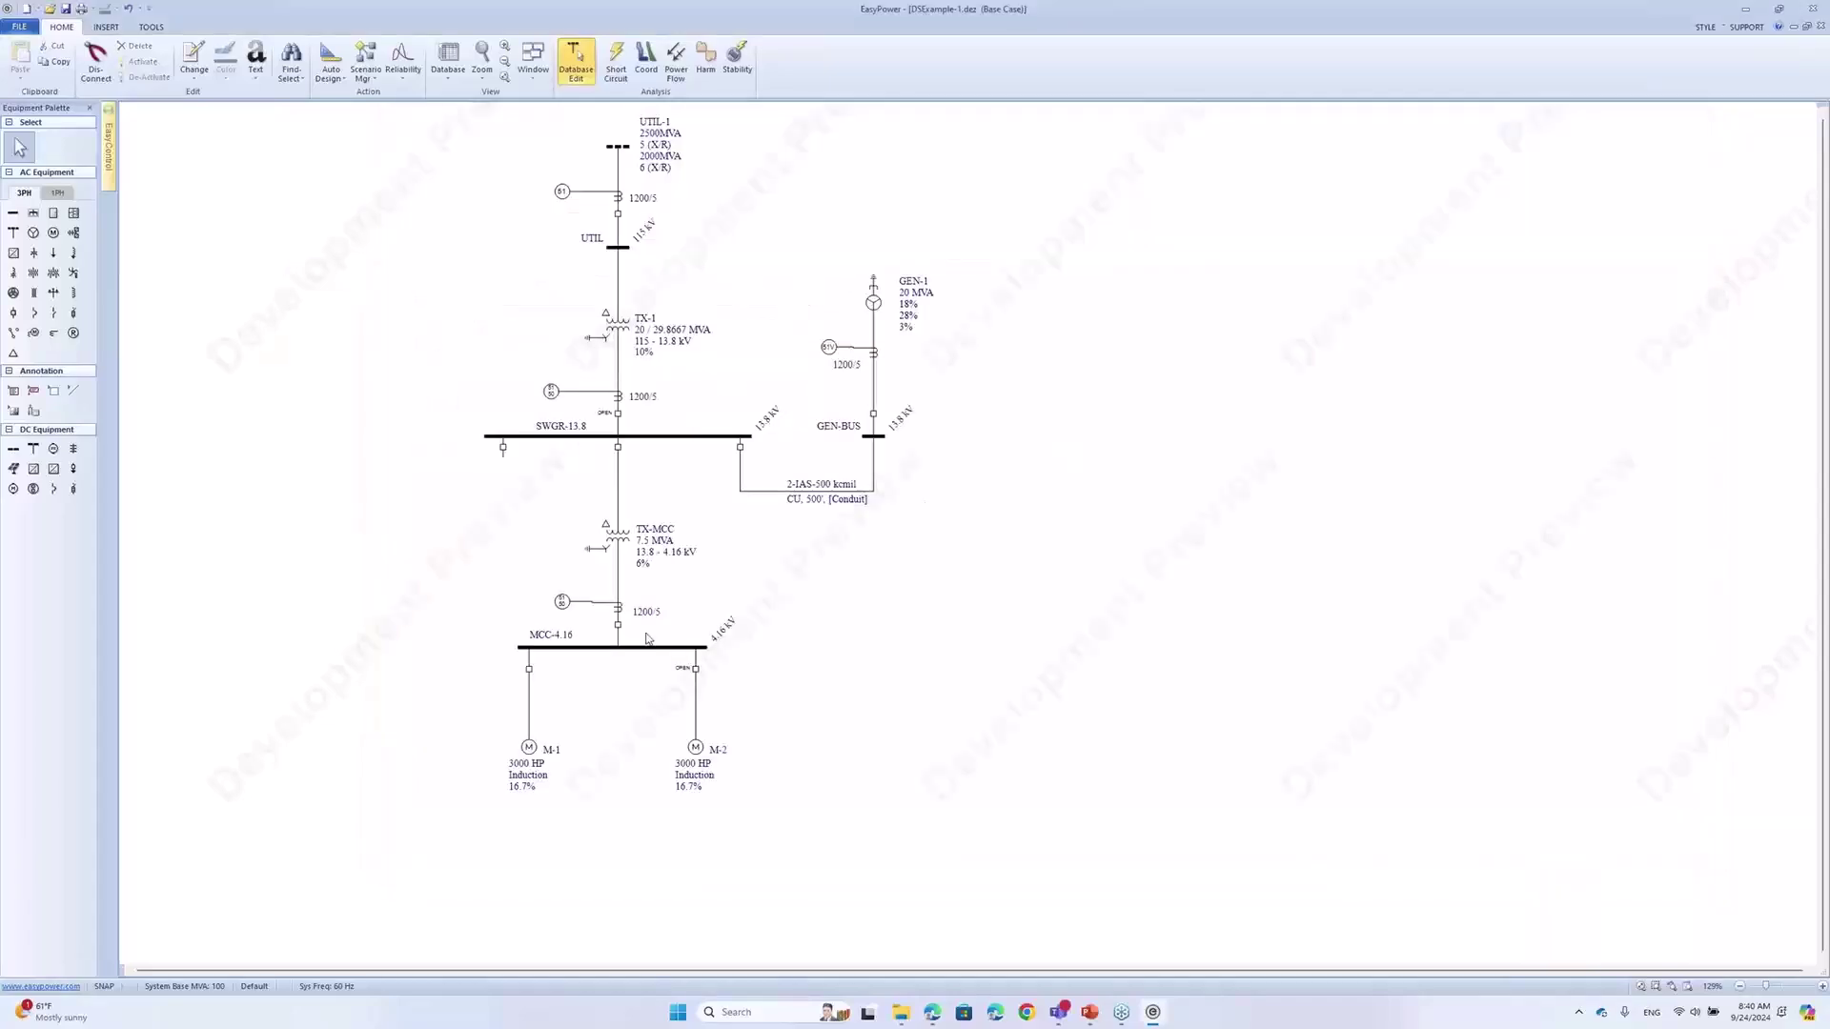
double_click(529, 748)
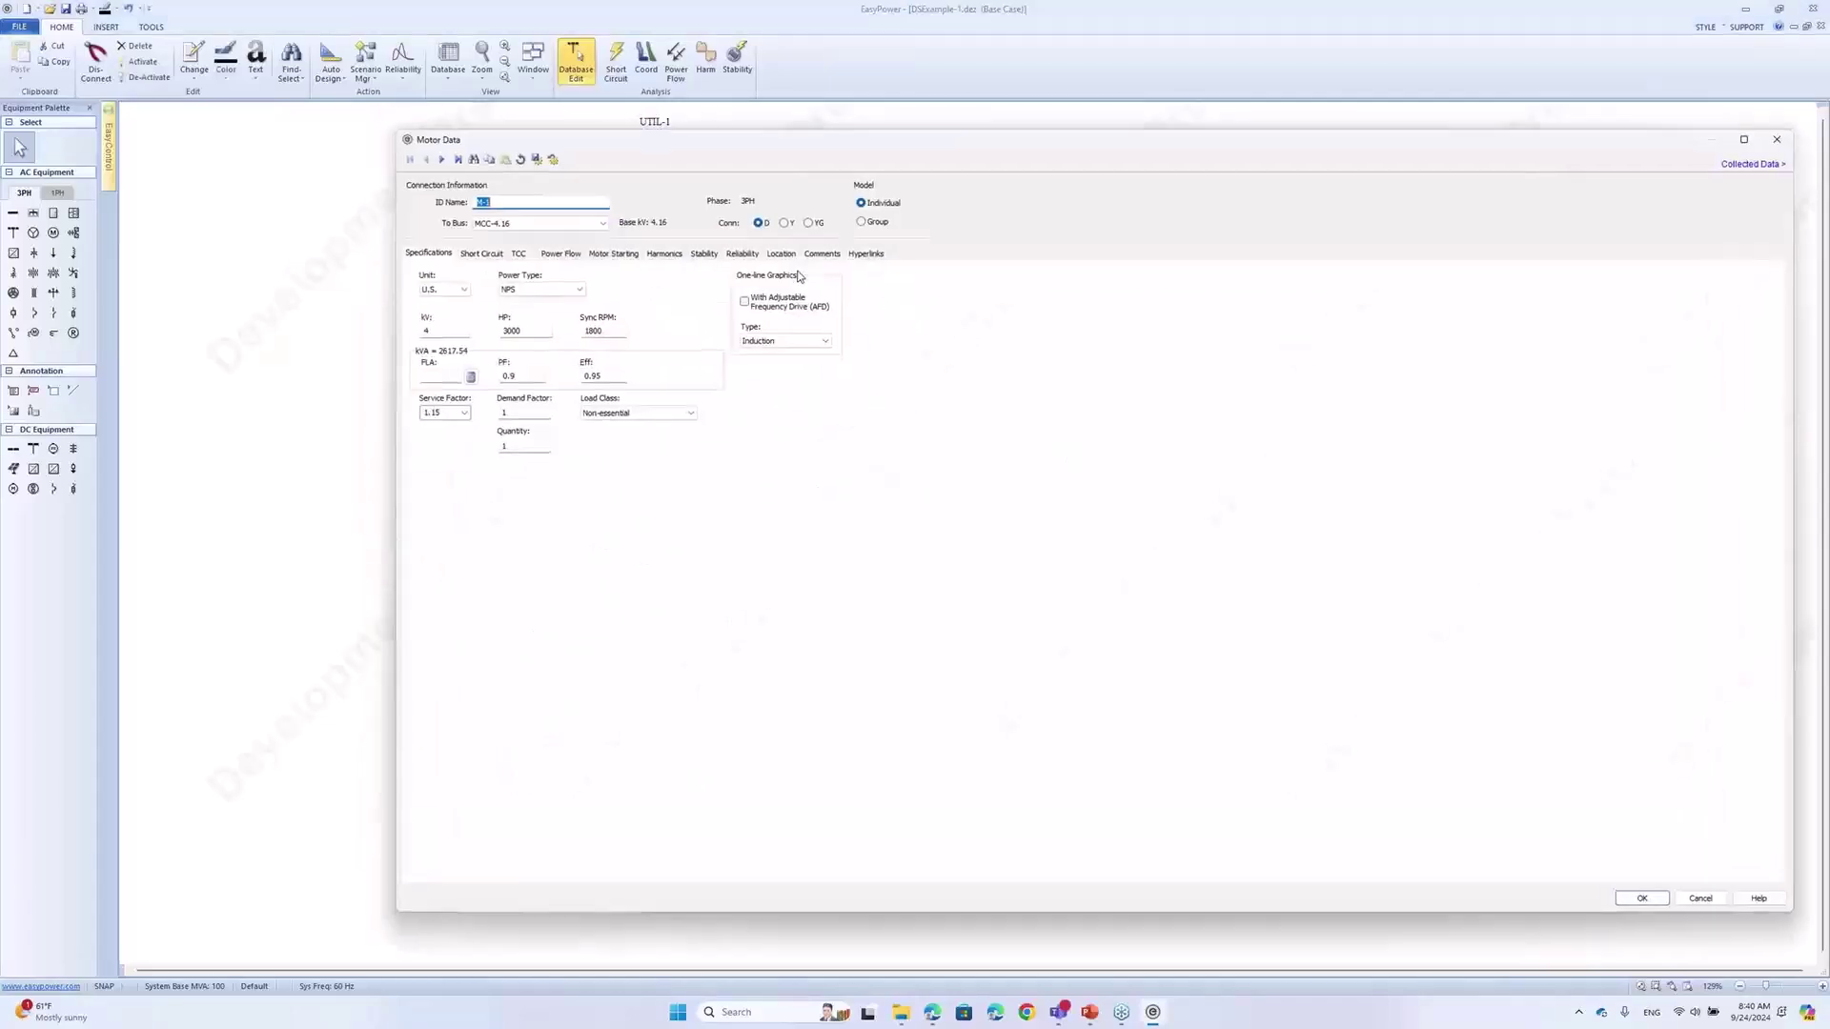
click(492, 253)
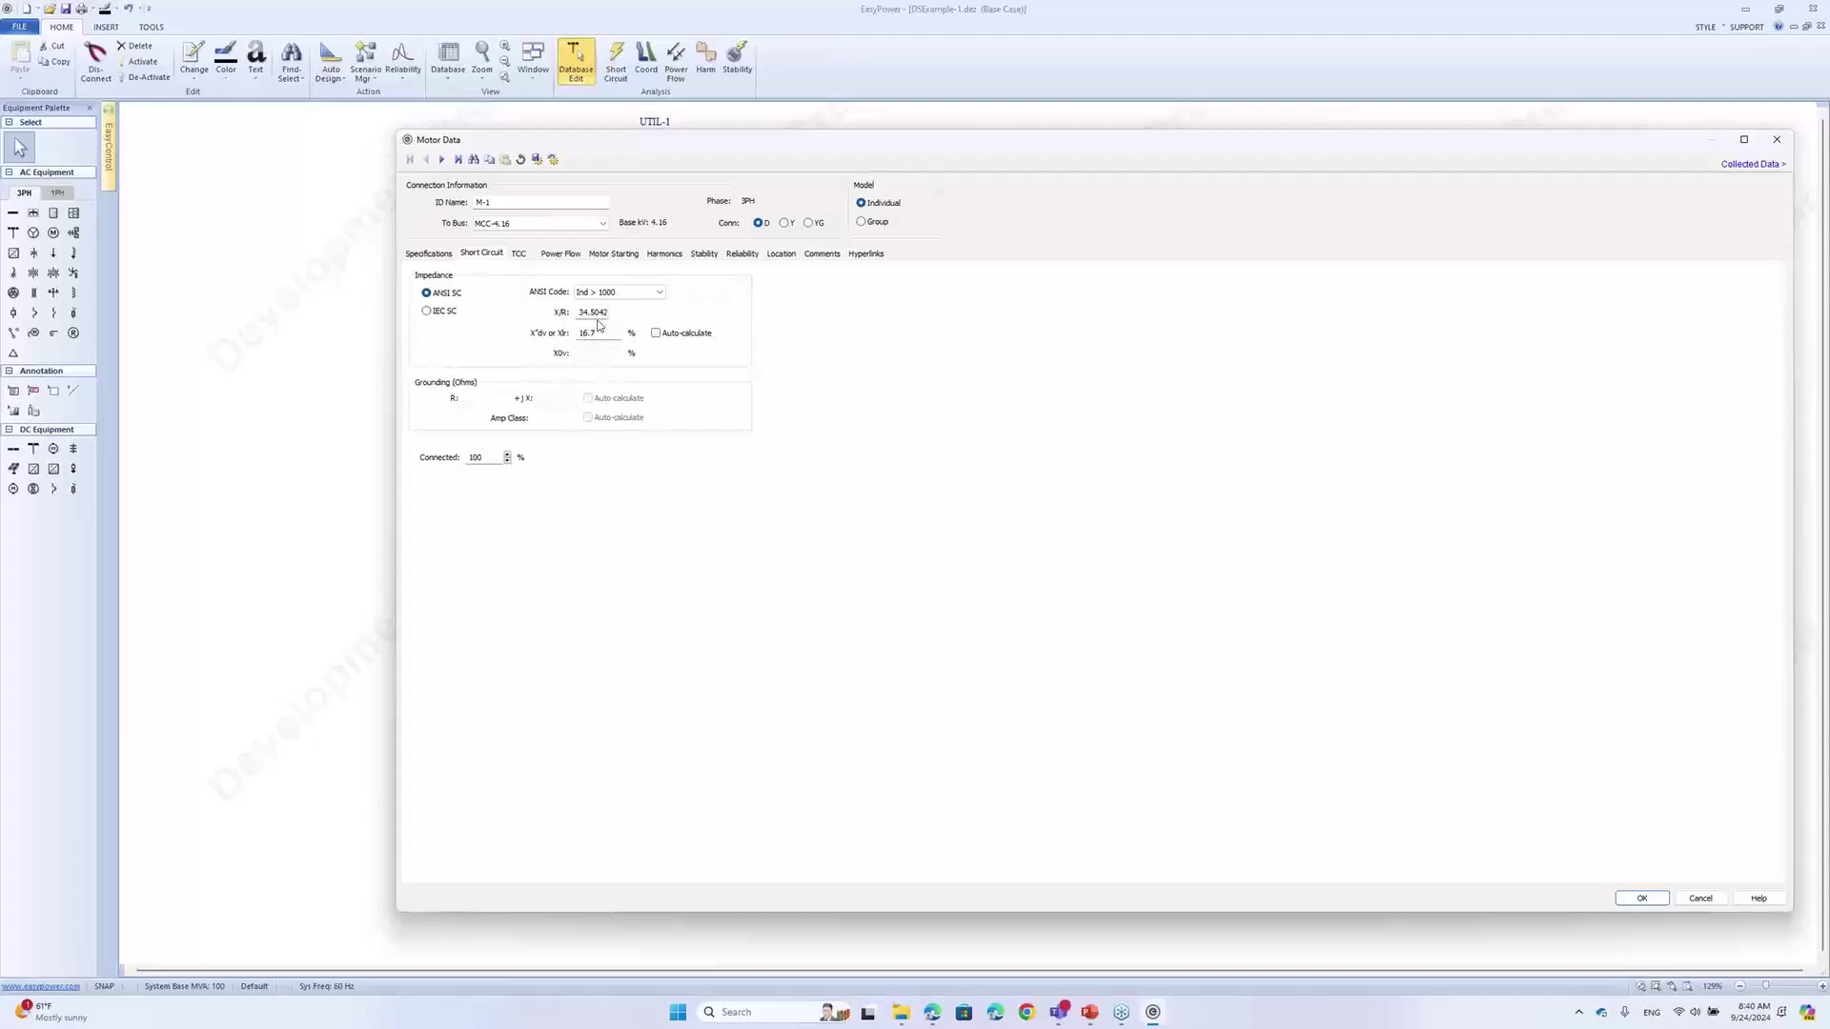
click(1777, 139)
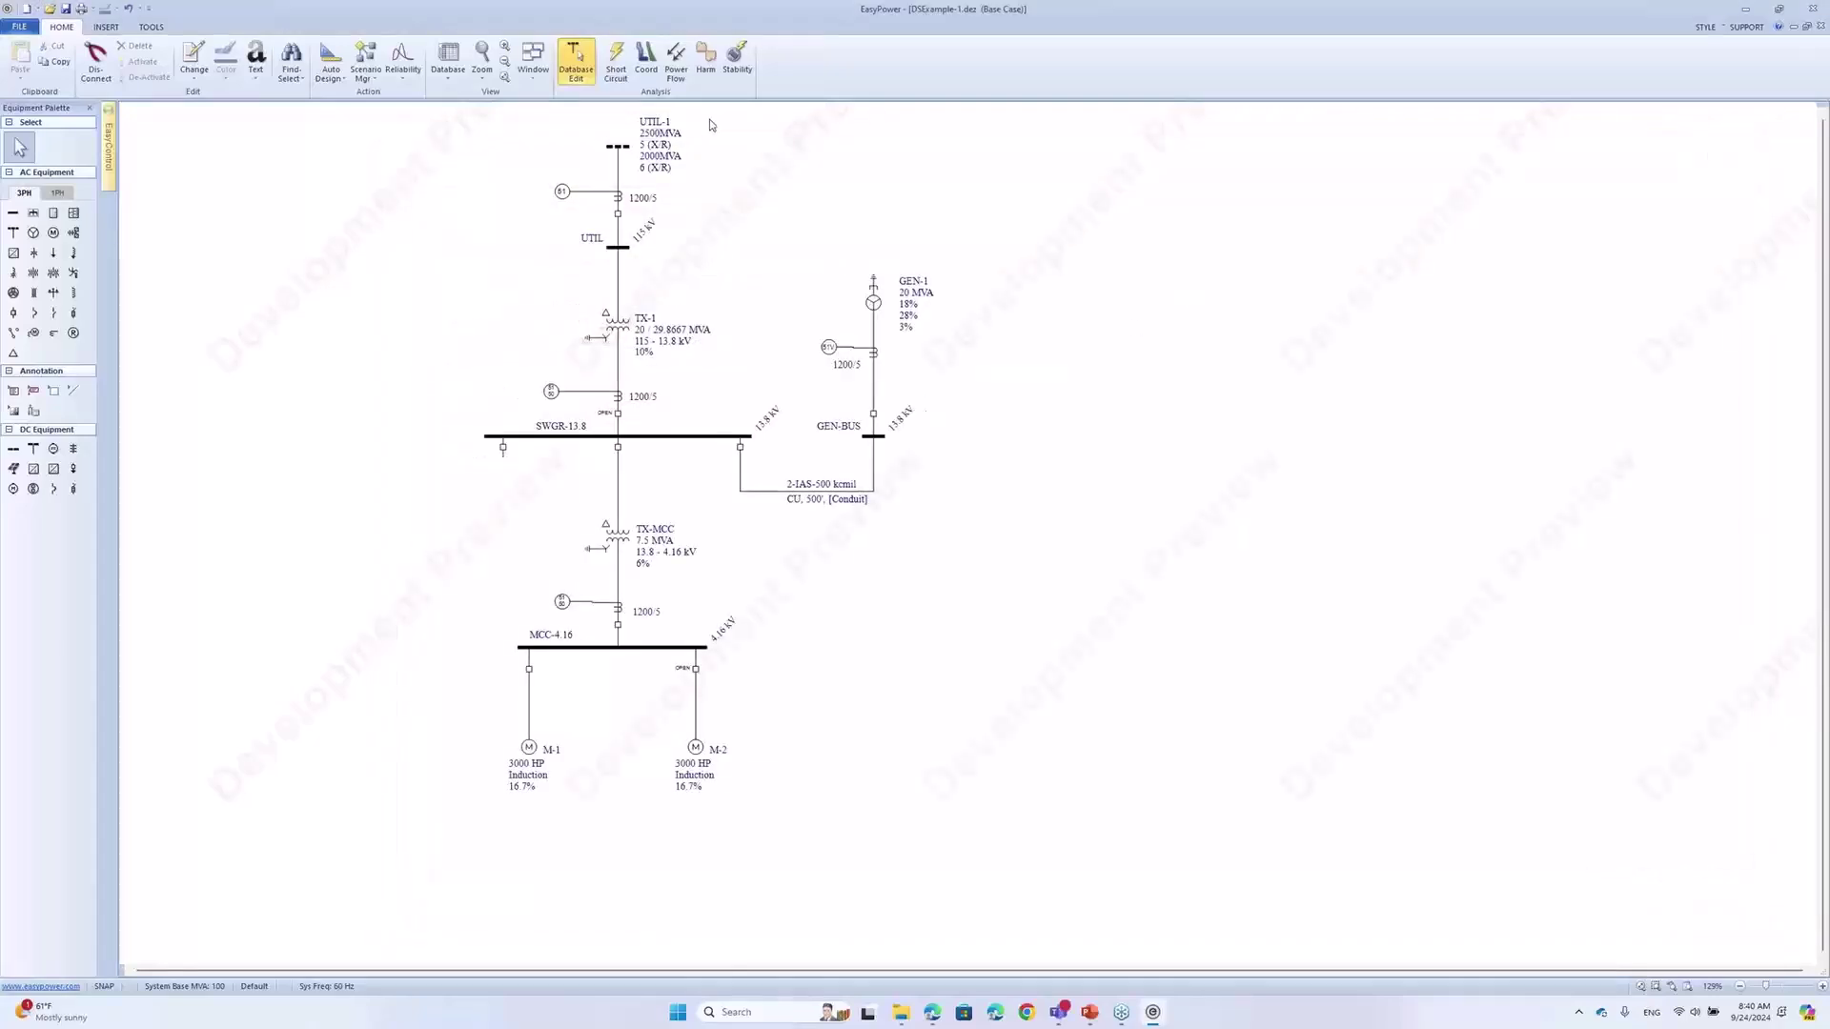
Calculate the arc flash at bus MCC-4.16 in the Short Circuit focus and compare it with SC Focus slide 15 in PowerPoint
click(619, 68)
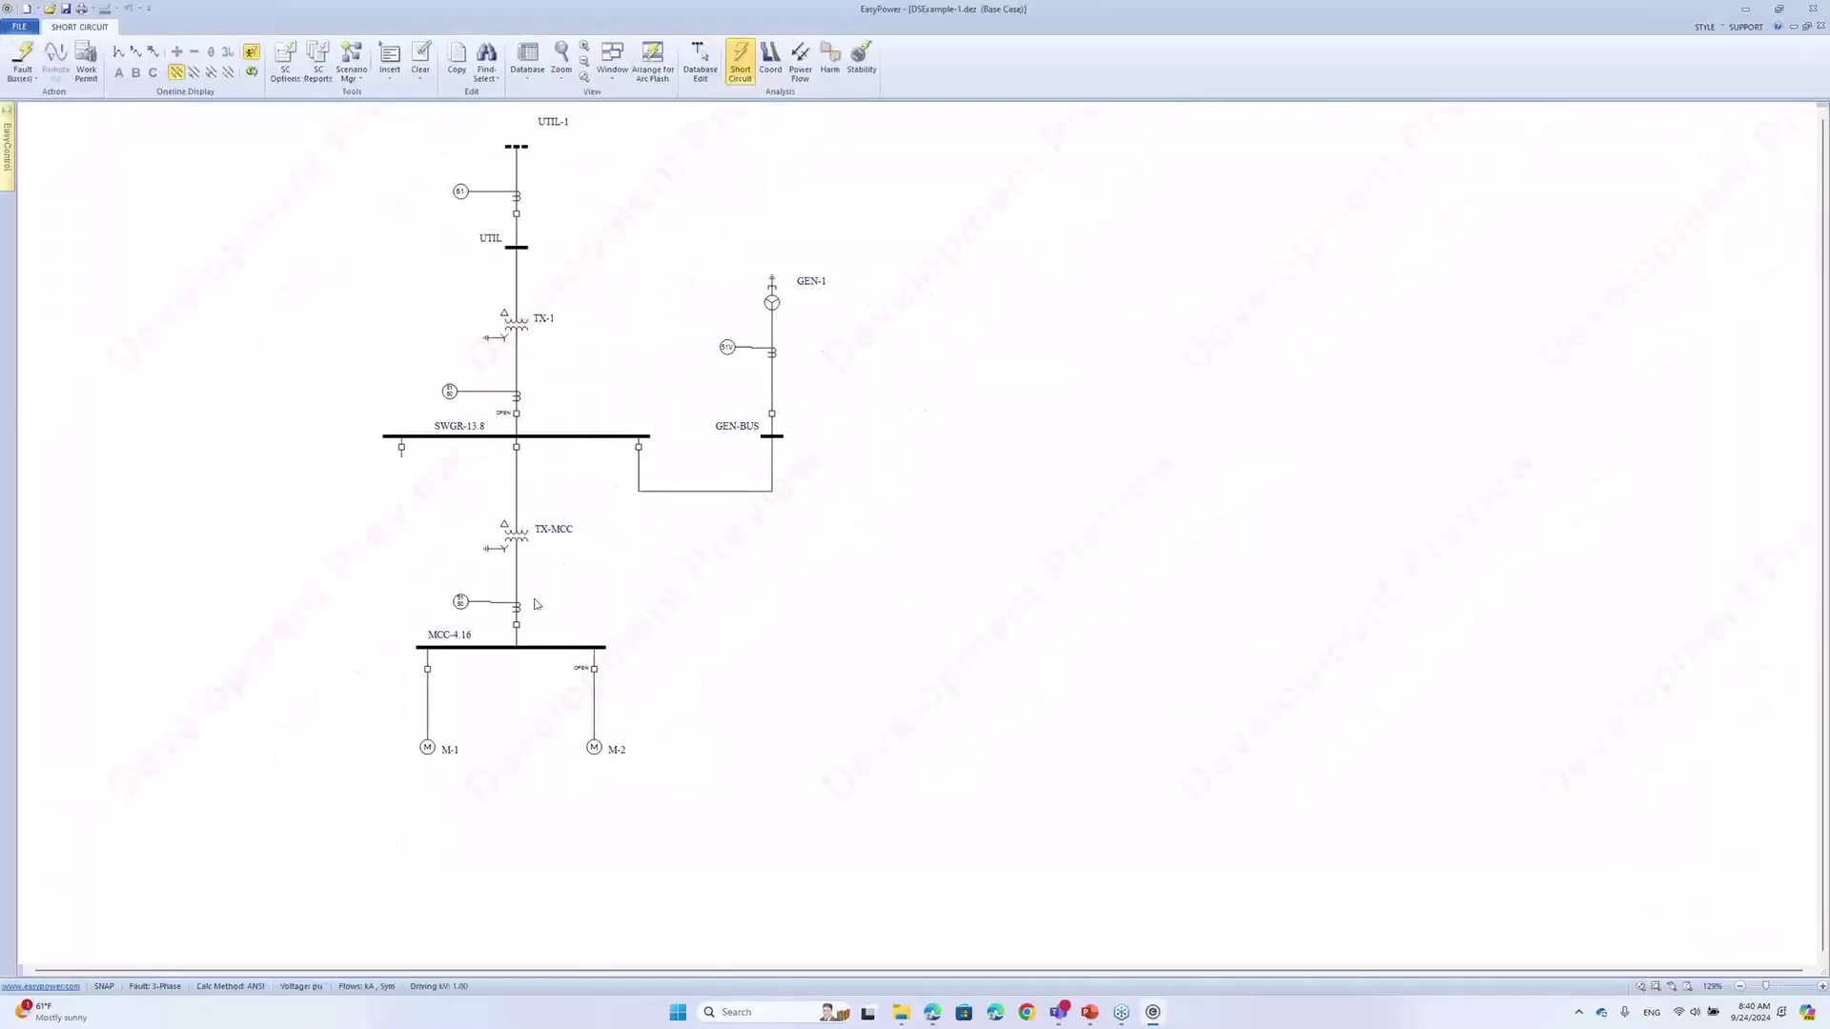
click(510, 647)
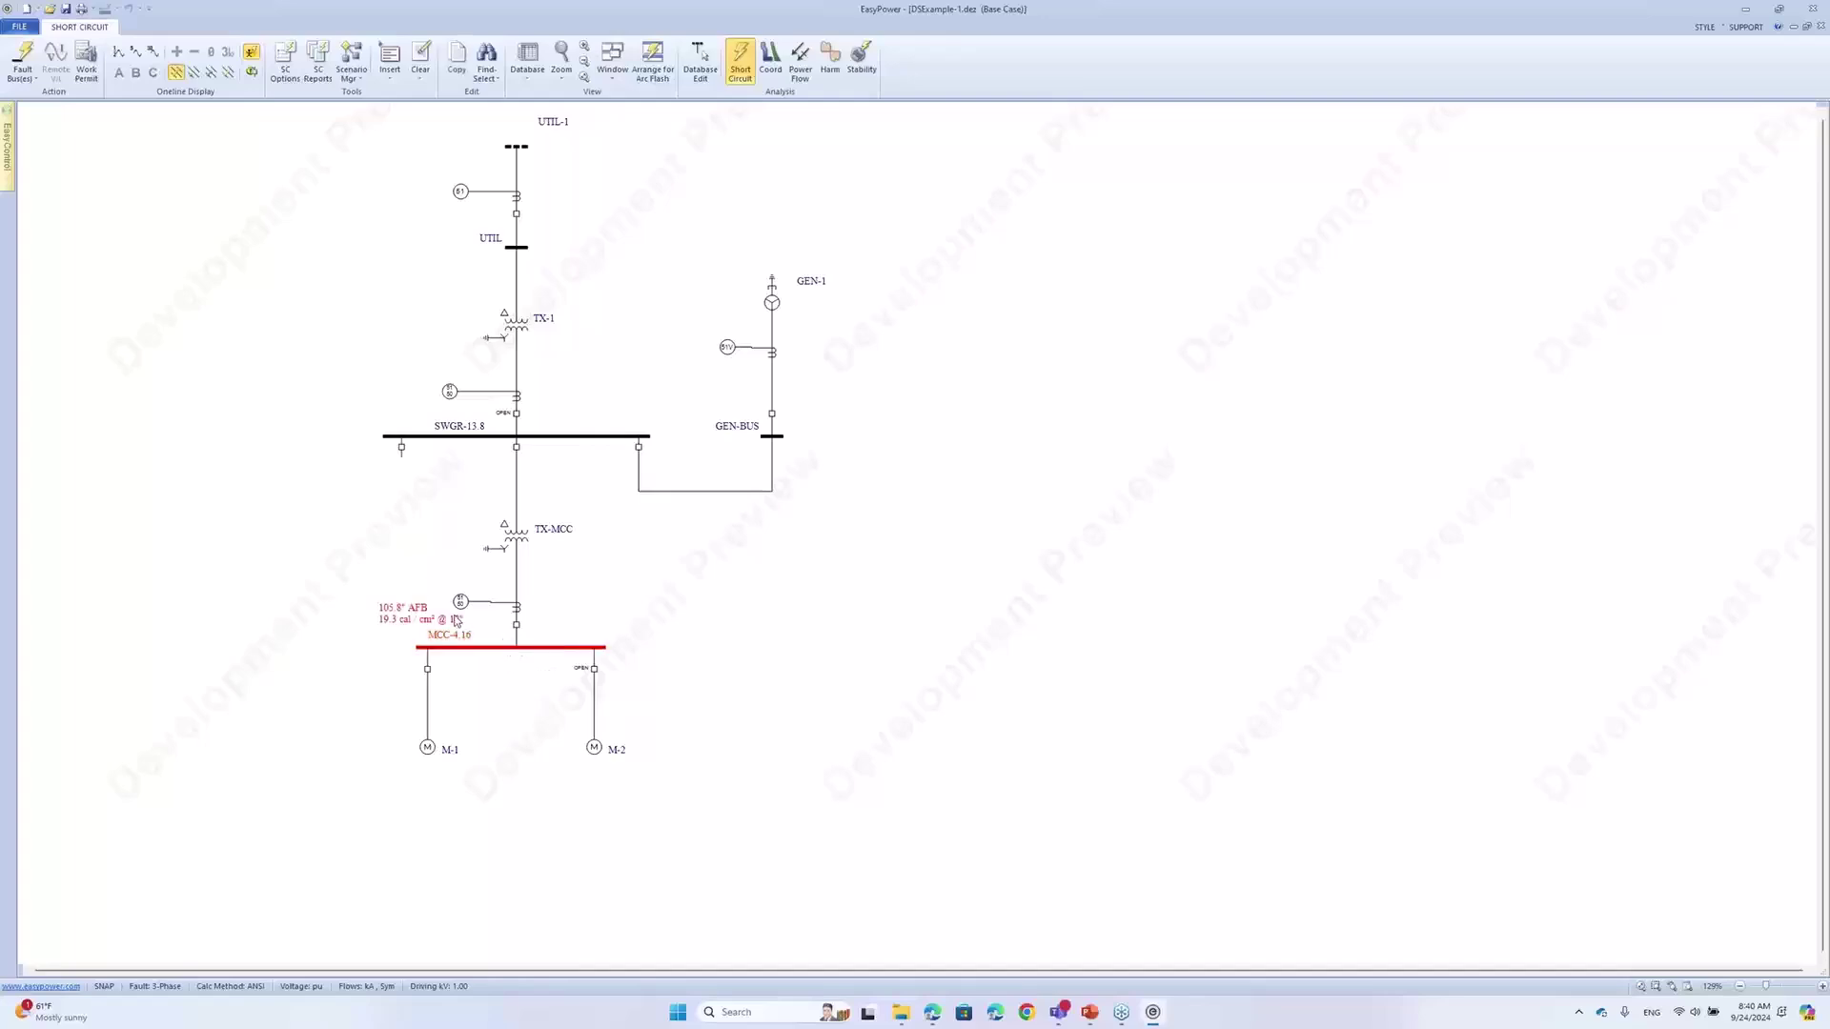
click(1097, 1012)
key(Down)
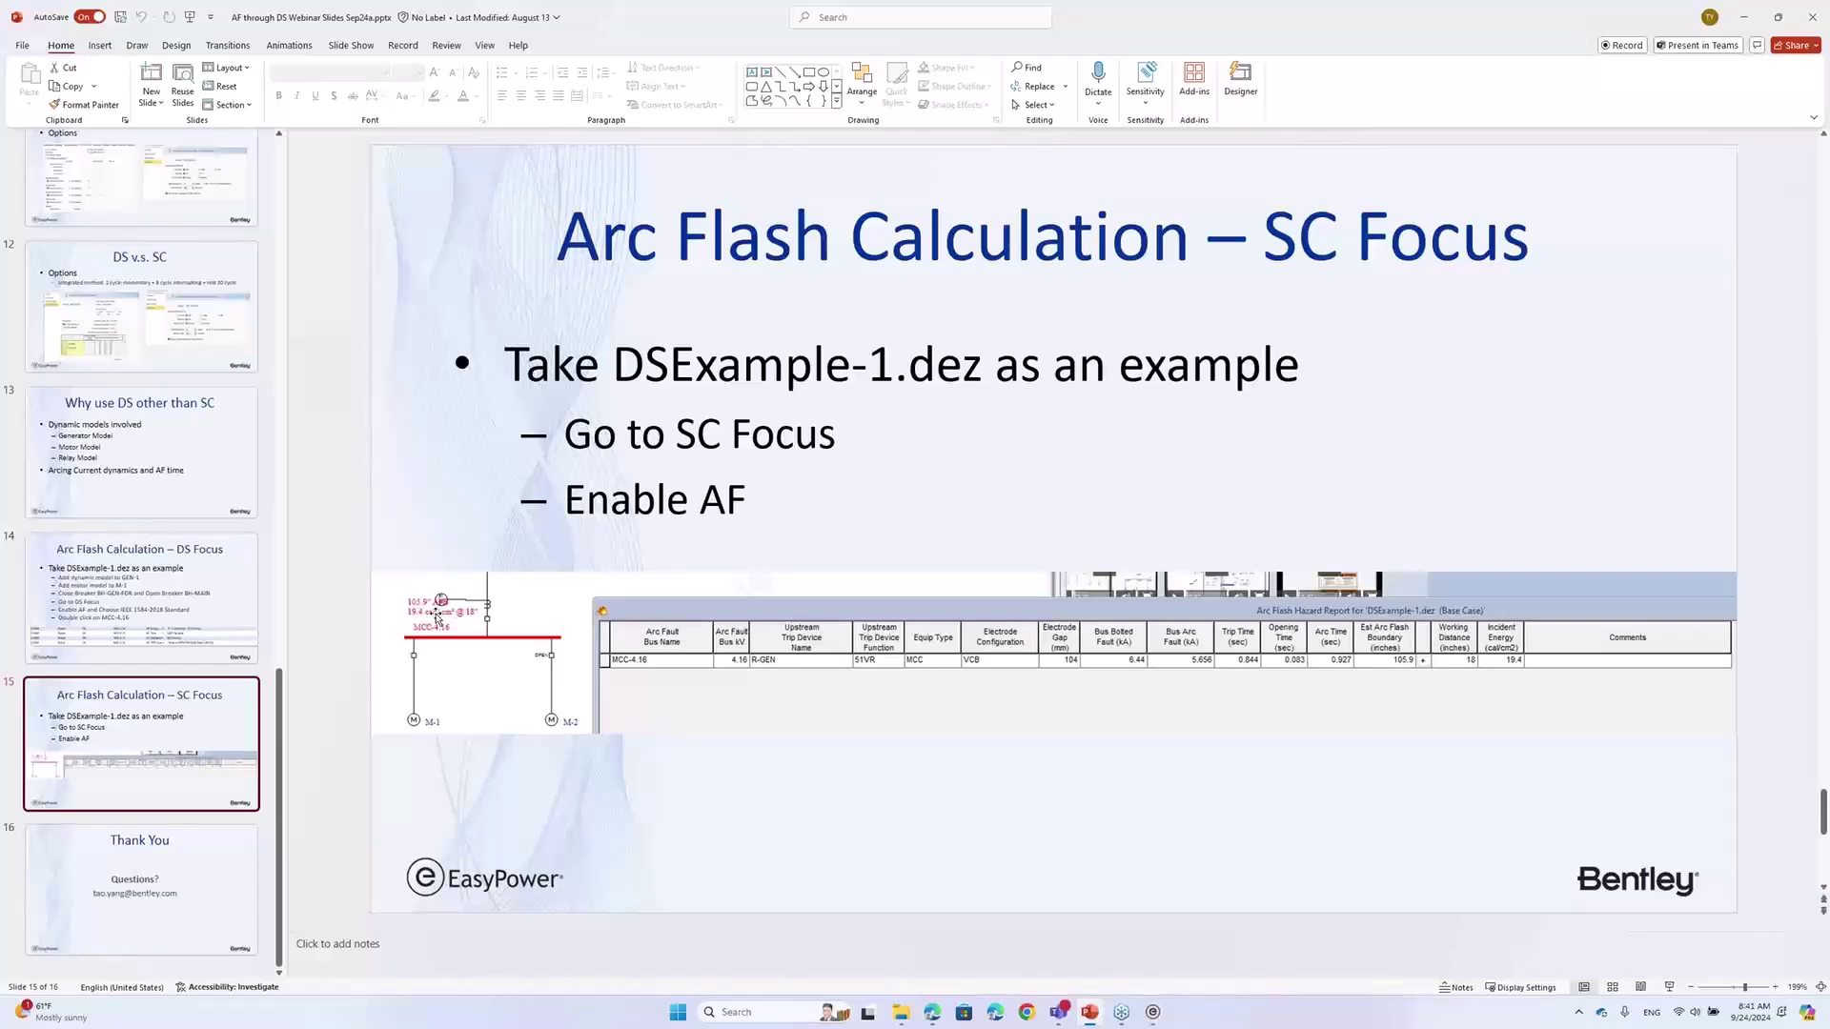
key(alt+Tab)
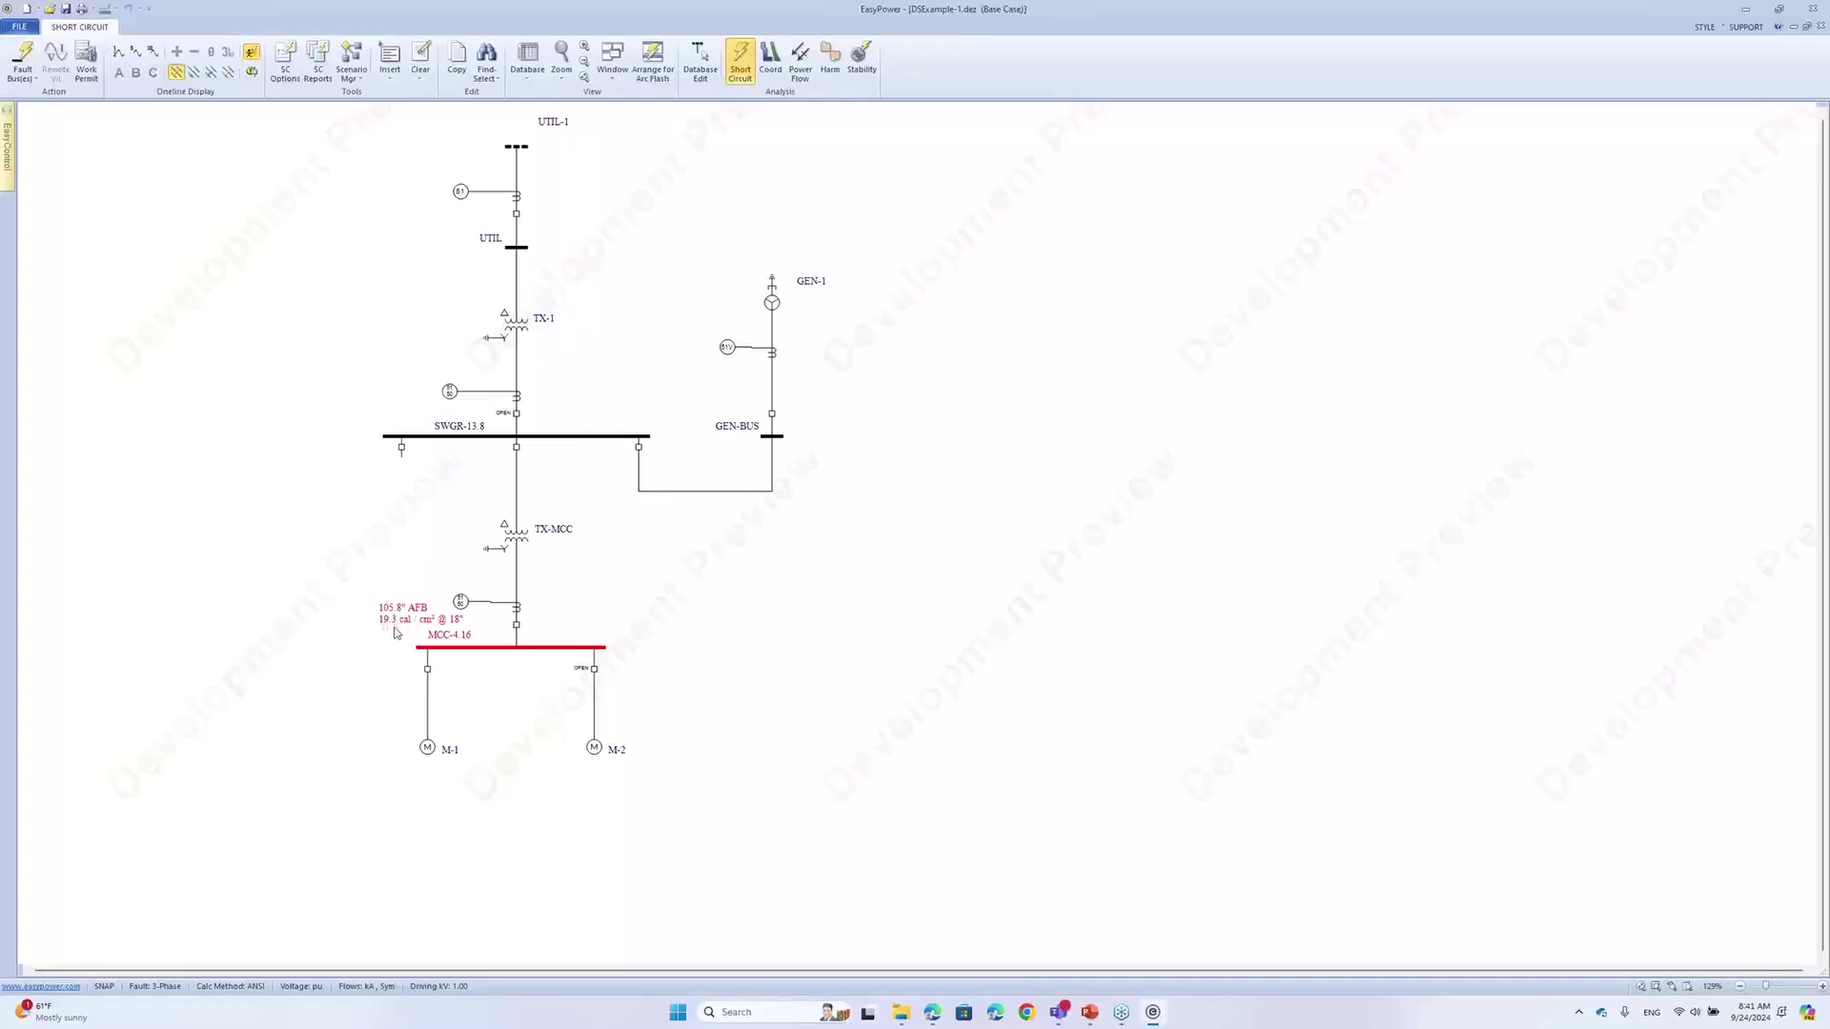
key(alt+Tab)
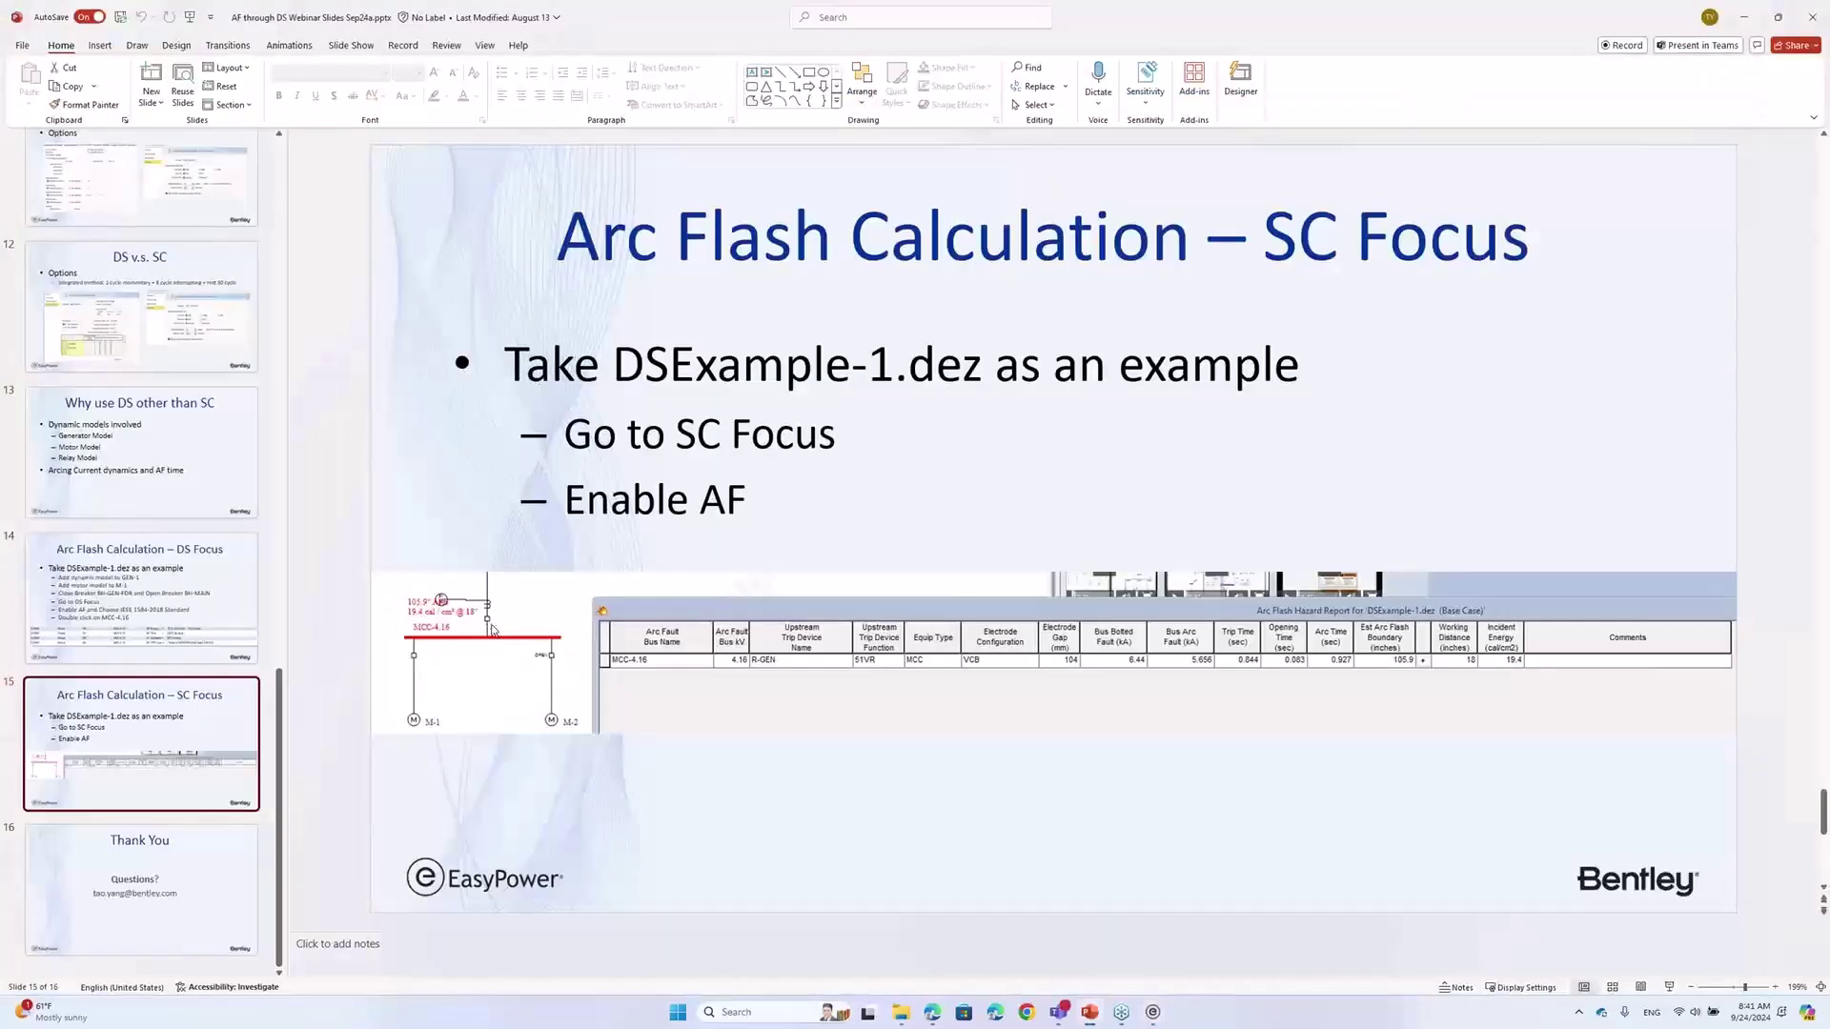
Switch to EasyPower, simulate the bus fault at MCC-4.16 in the Dynamic Stability focus, and return to Database Edit
key(alt+Tab)
click(701, 71)
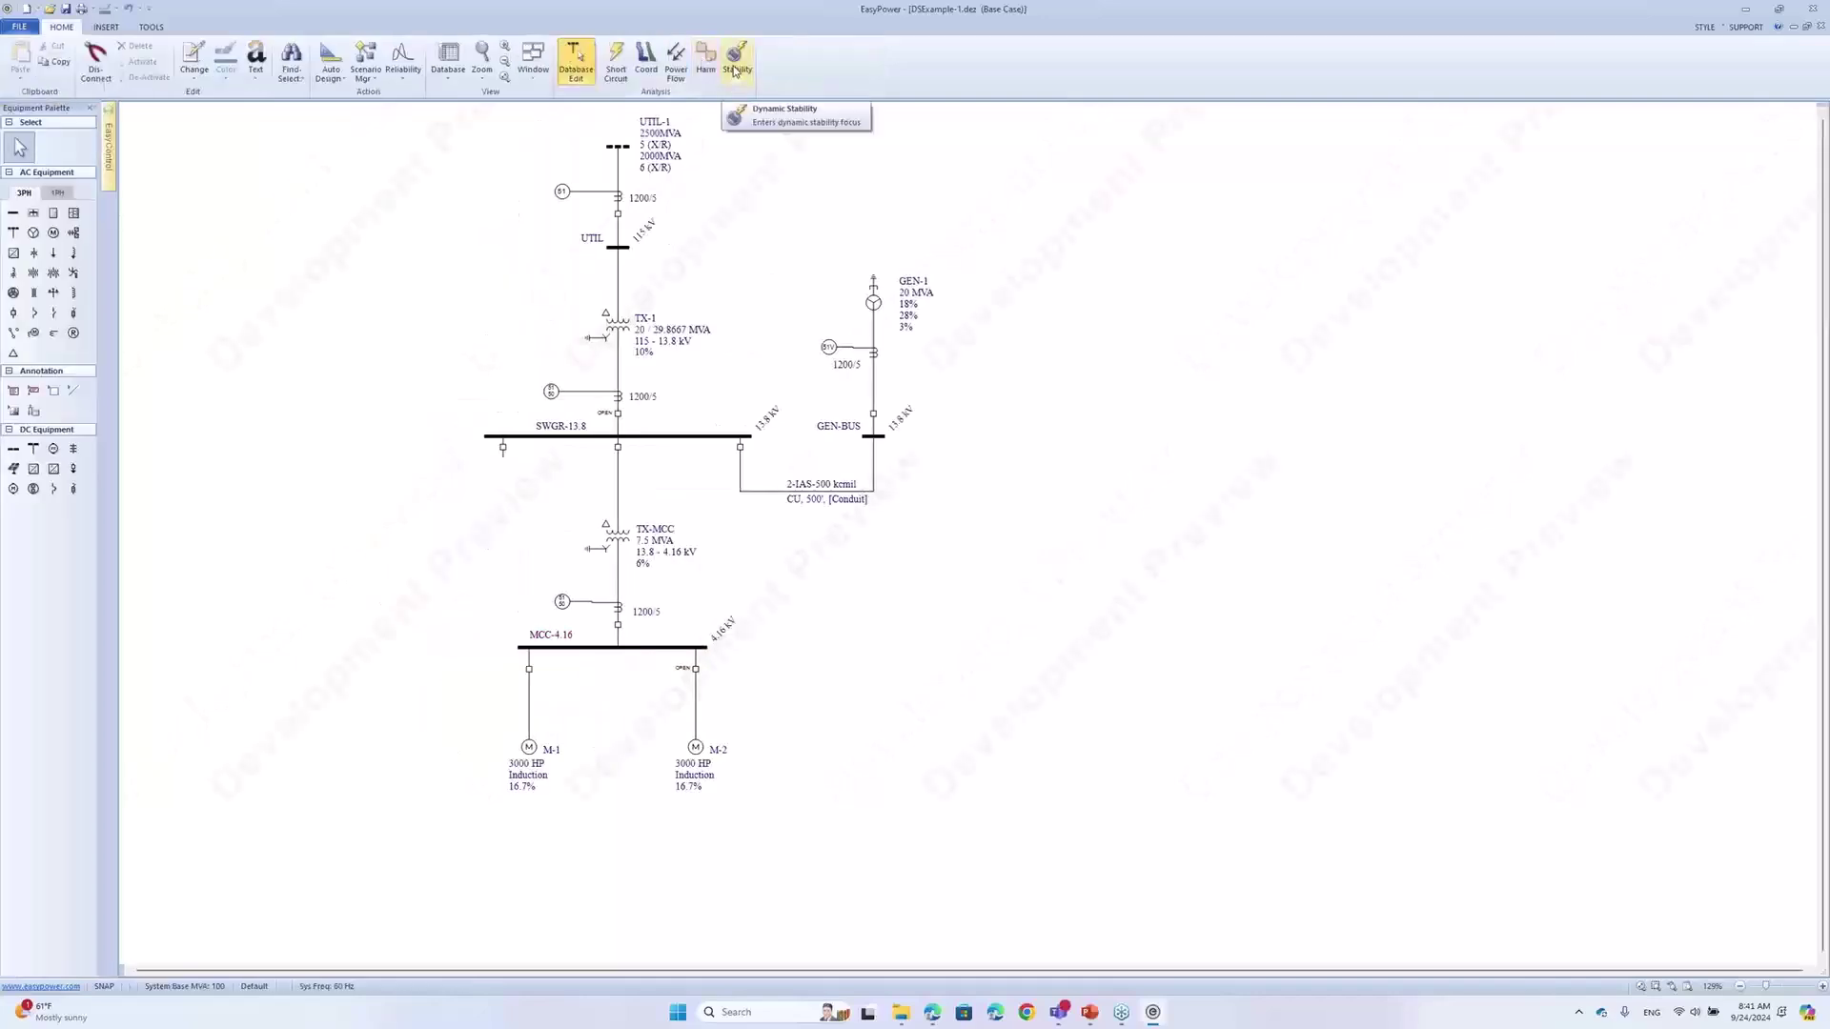
click(734, 70)
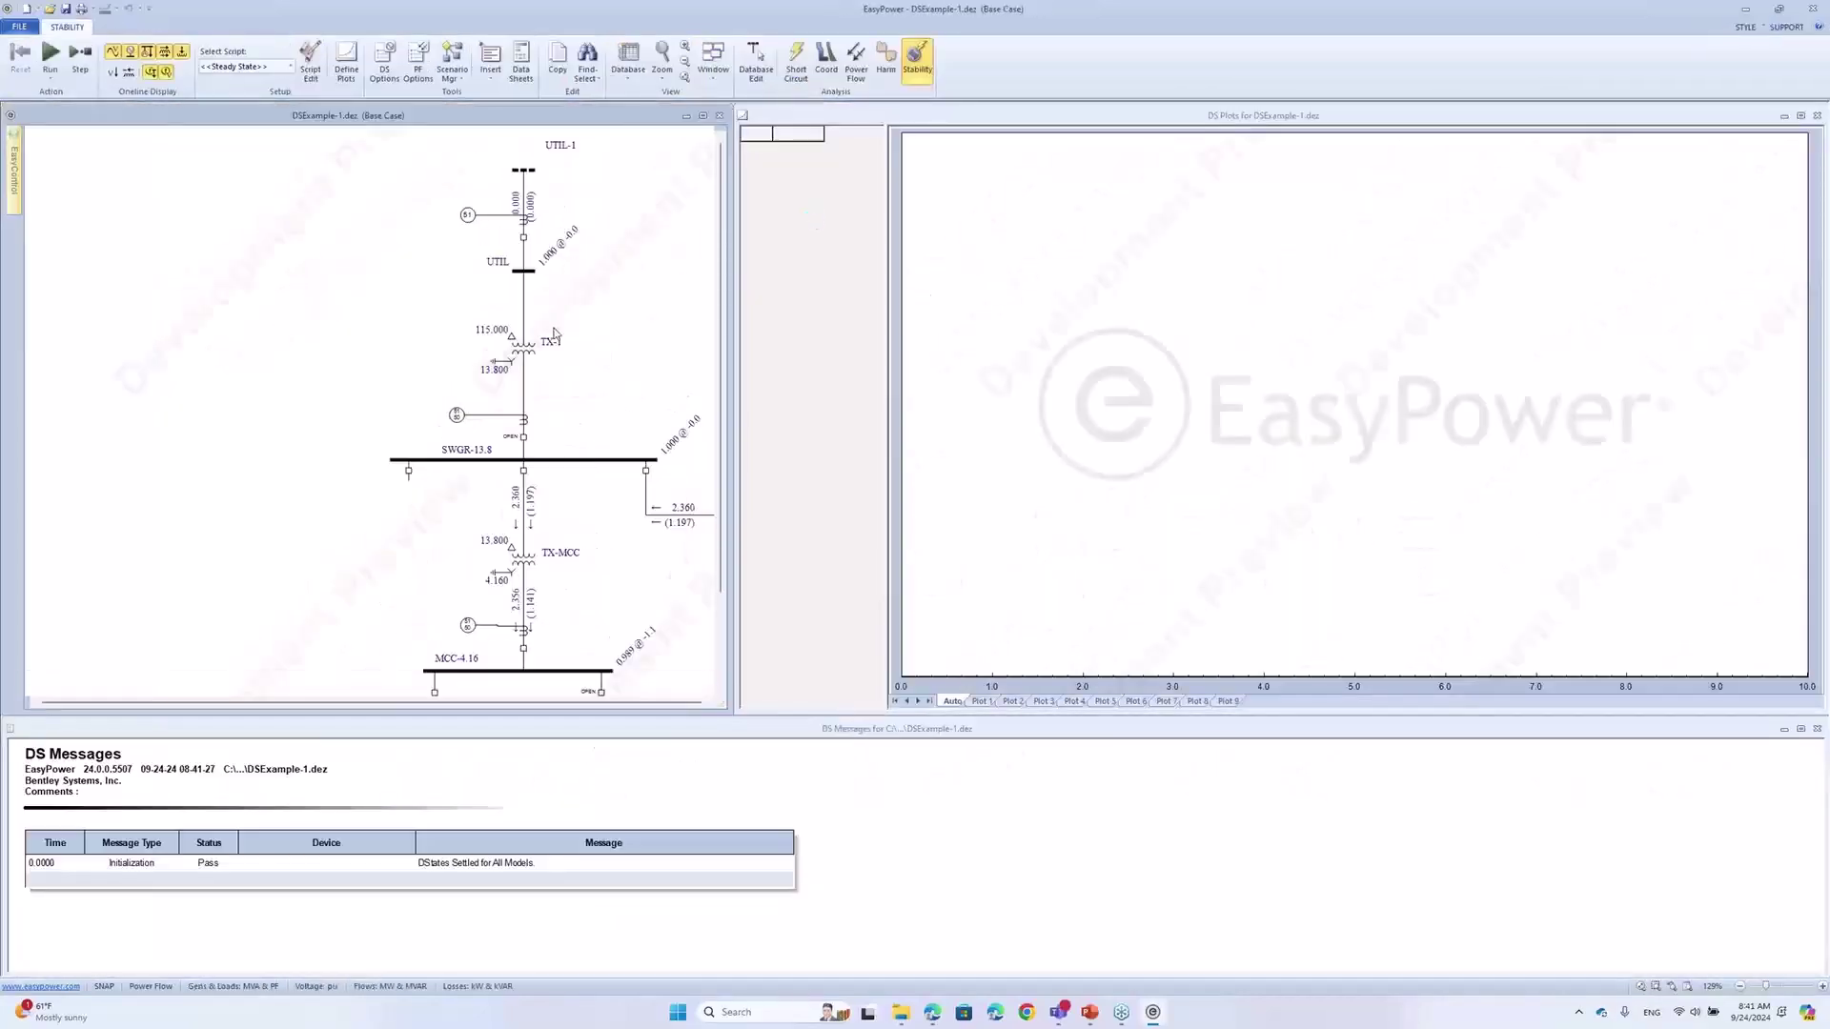
drag(583, 393, 375, 311)
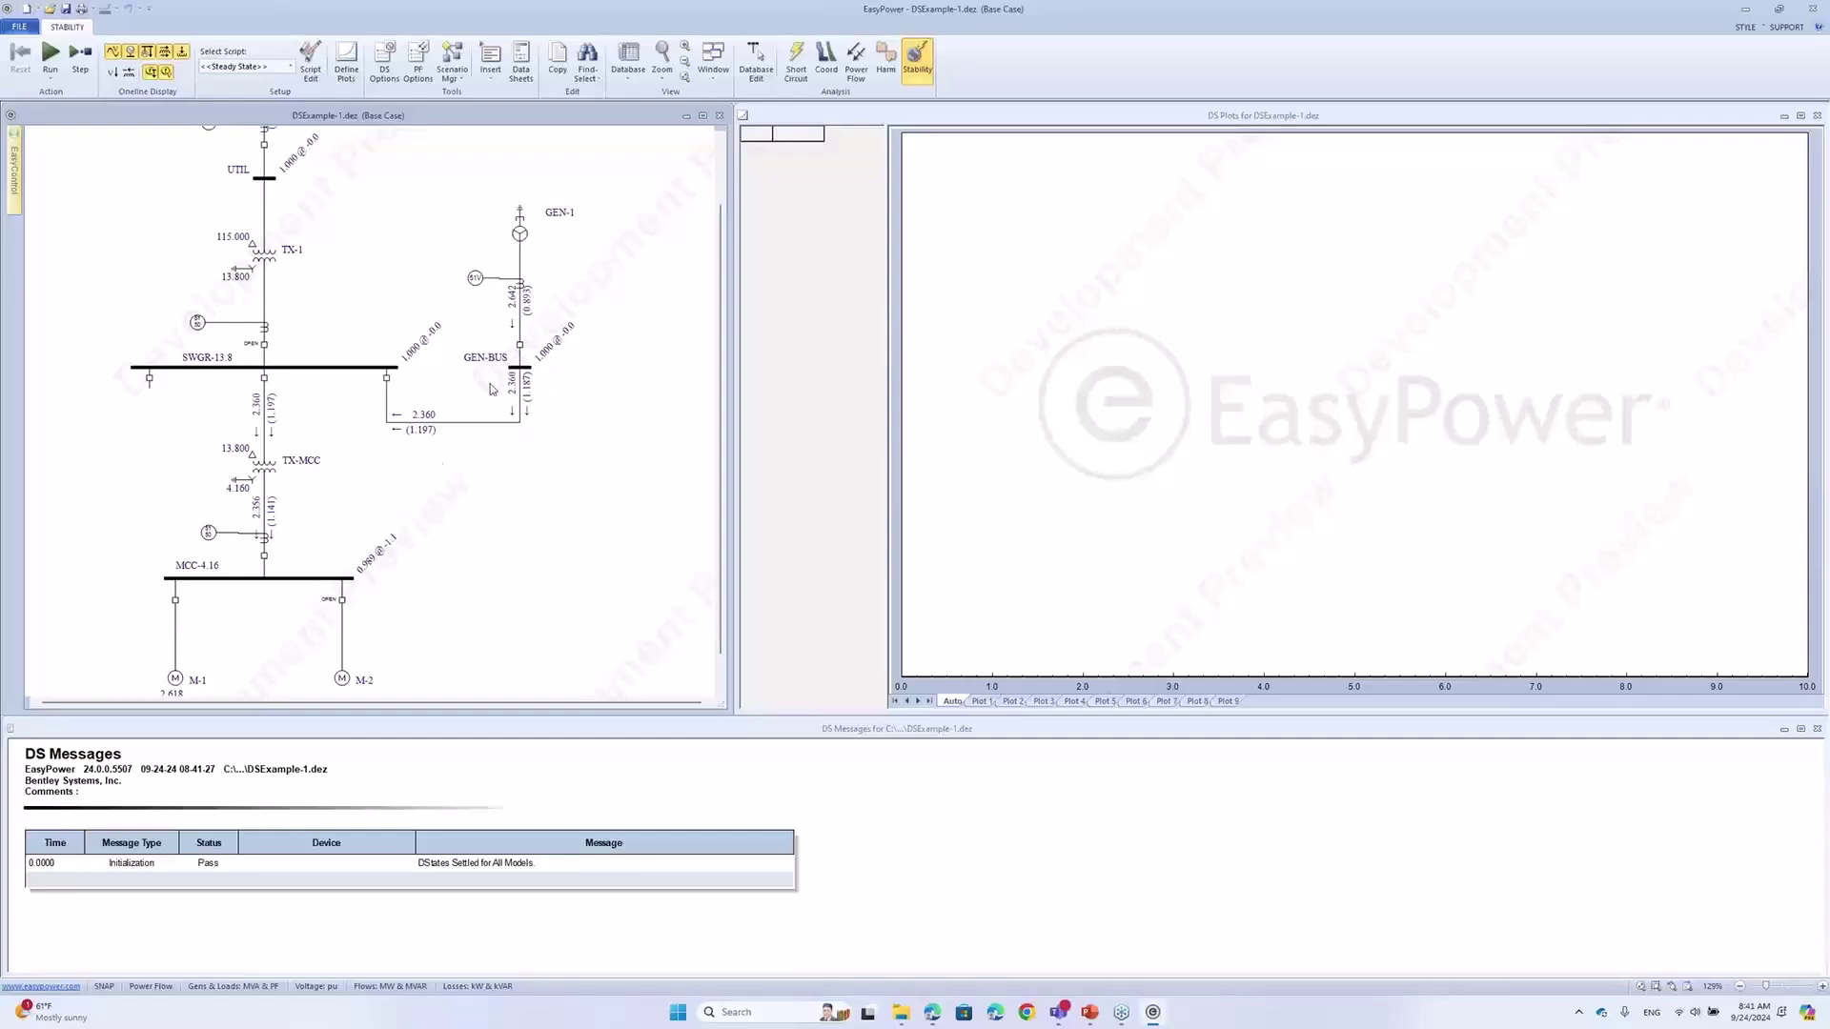
drag(413, 510, 499, 488)
double_click(398, 557)
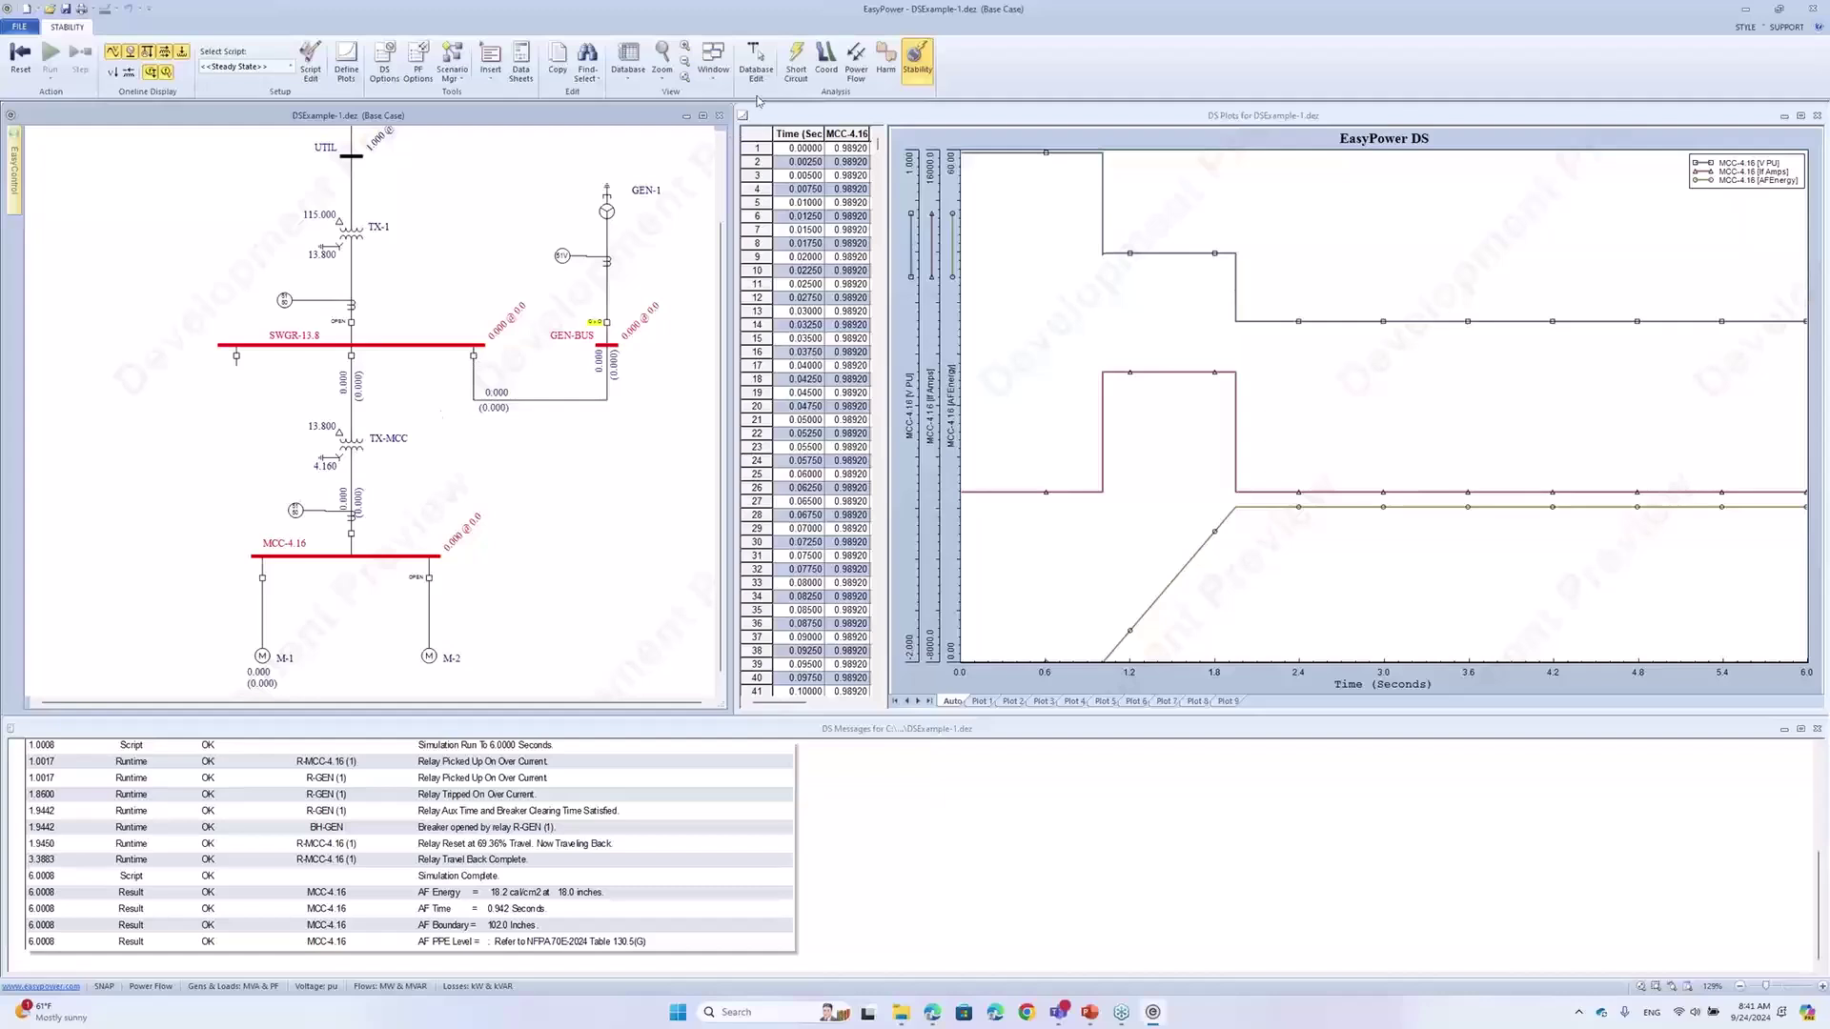
click(756, 62)
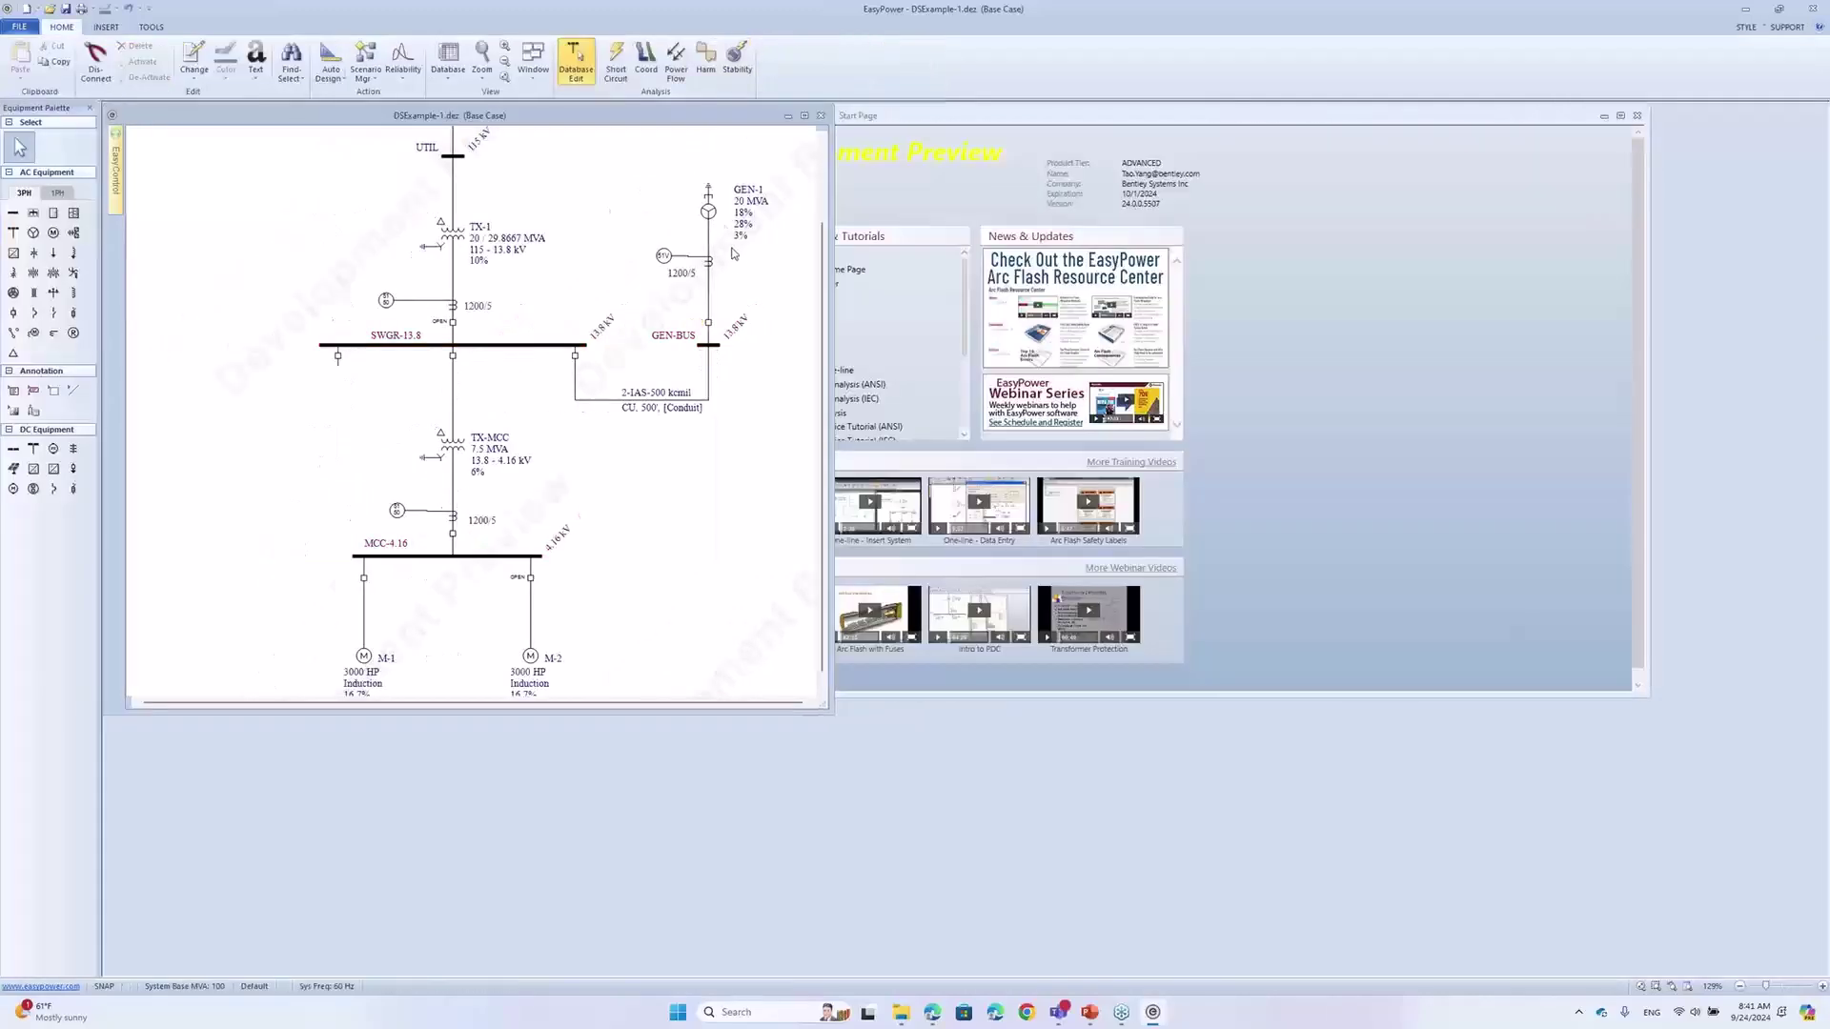
Enable the stability generator model for GEN-1 and import the (Generic) Std RR library data with the Round Rotor model
double_click(708, 211)
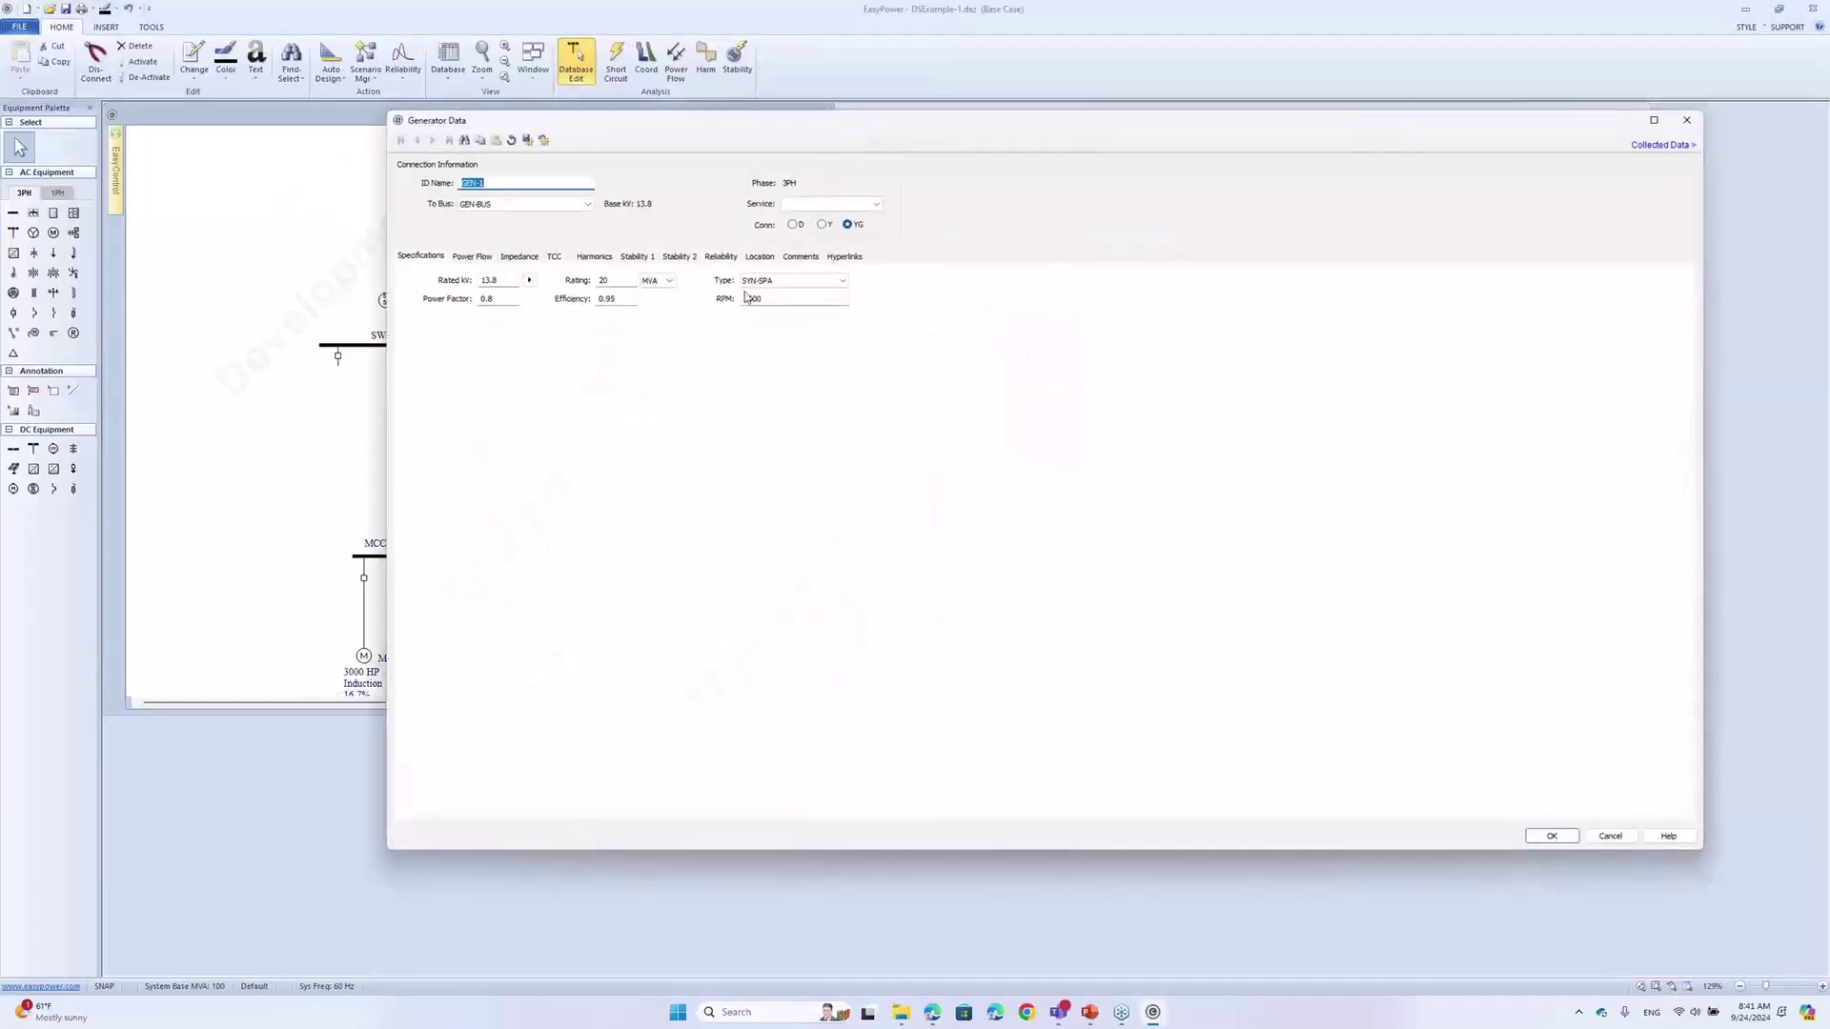
click(637, 257)
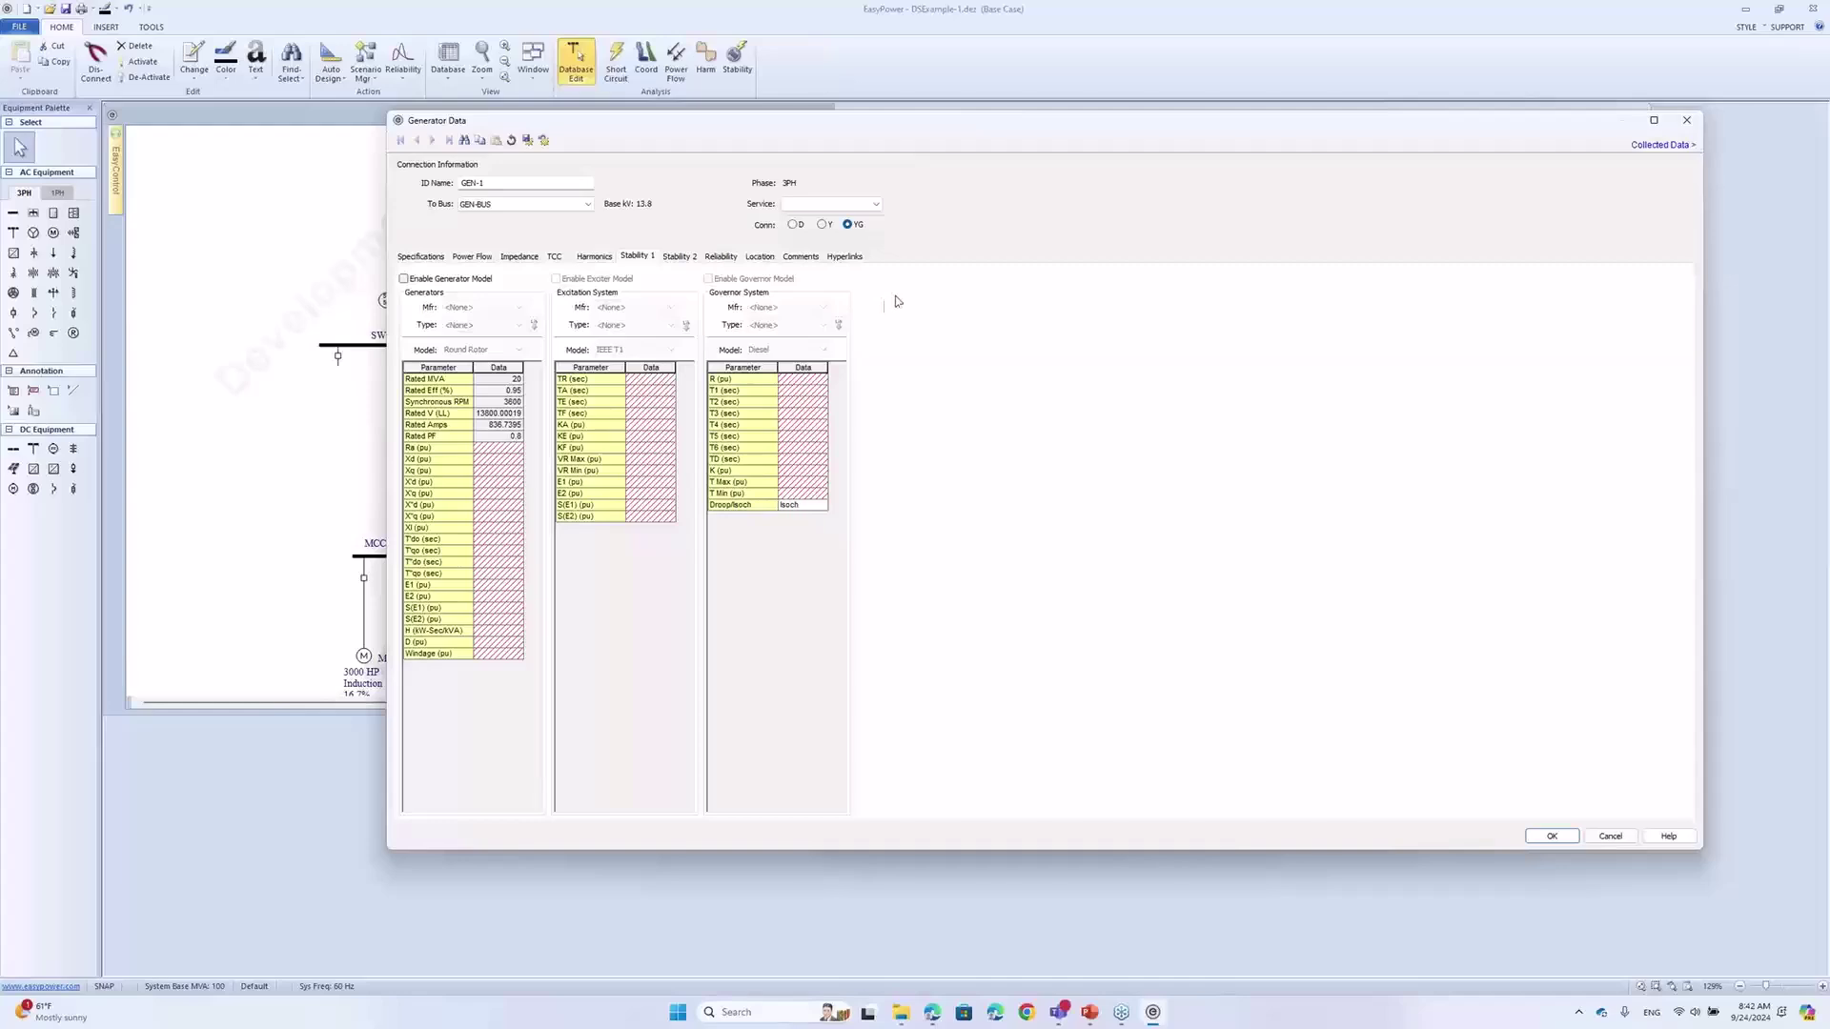
click(1782, 67)
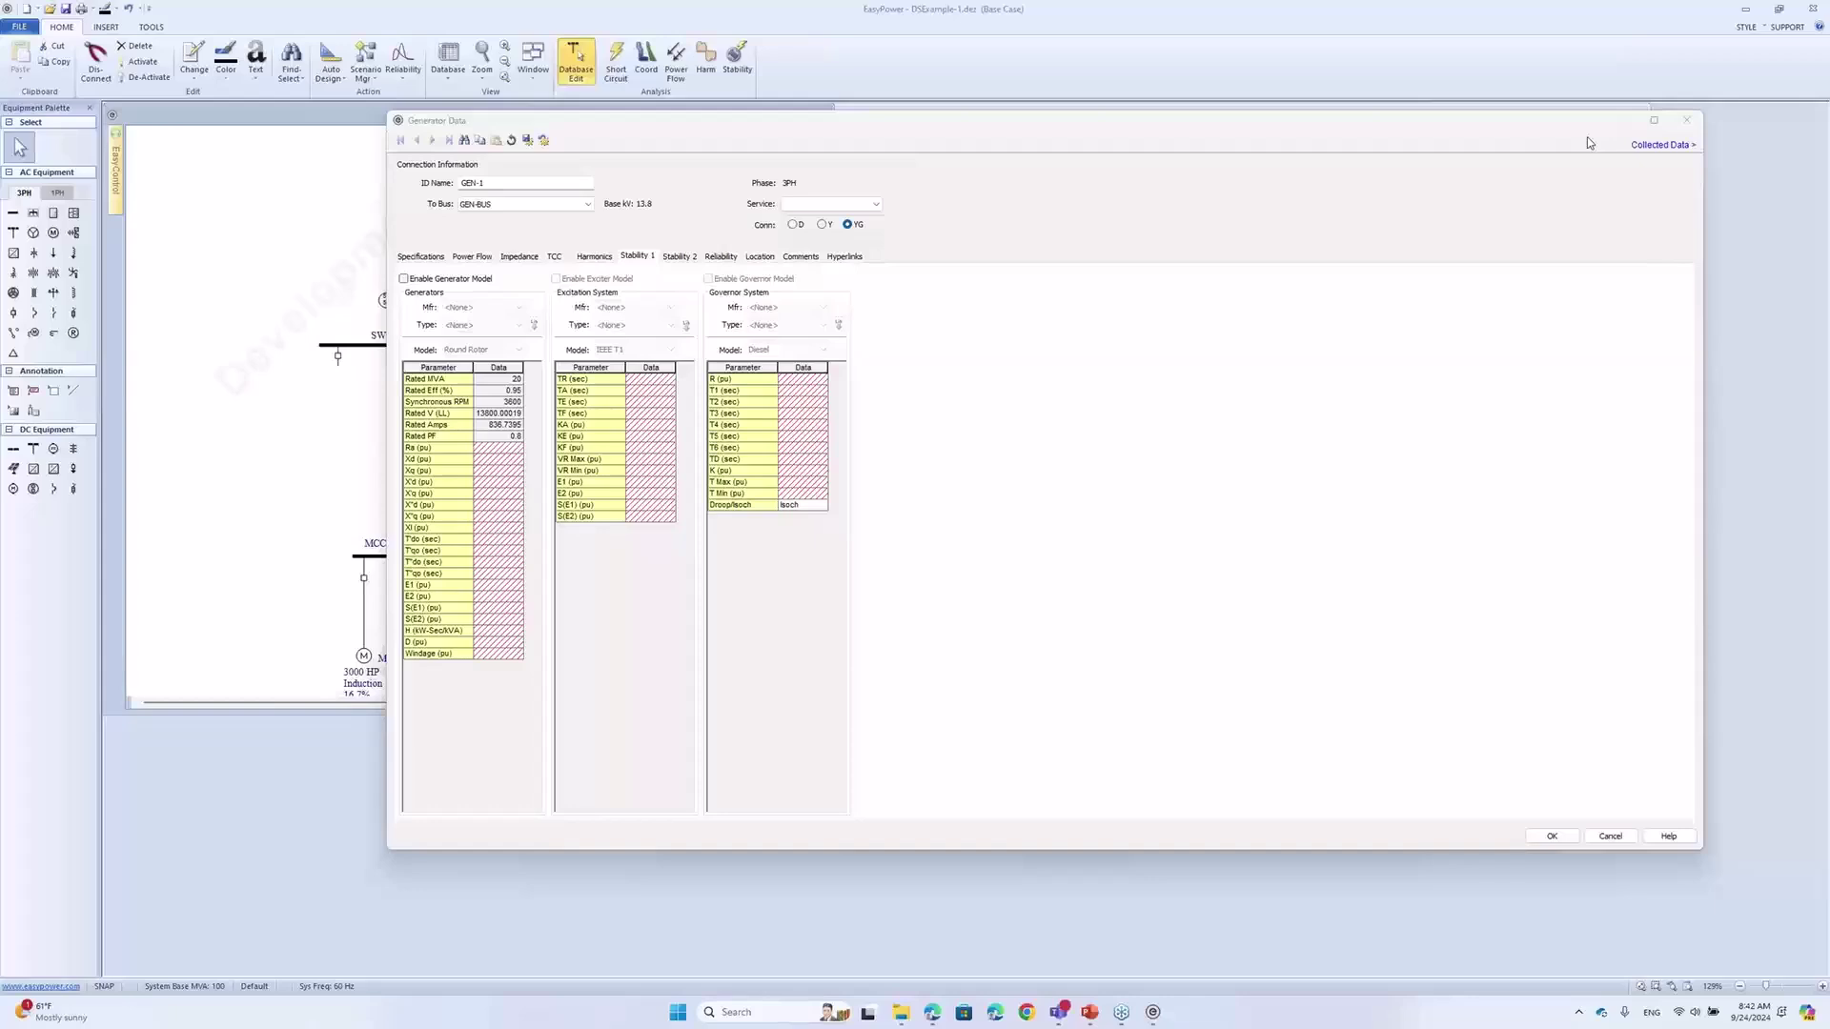
click(444, 283)
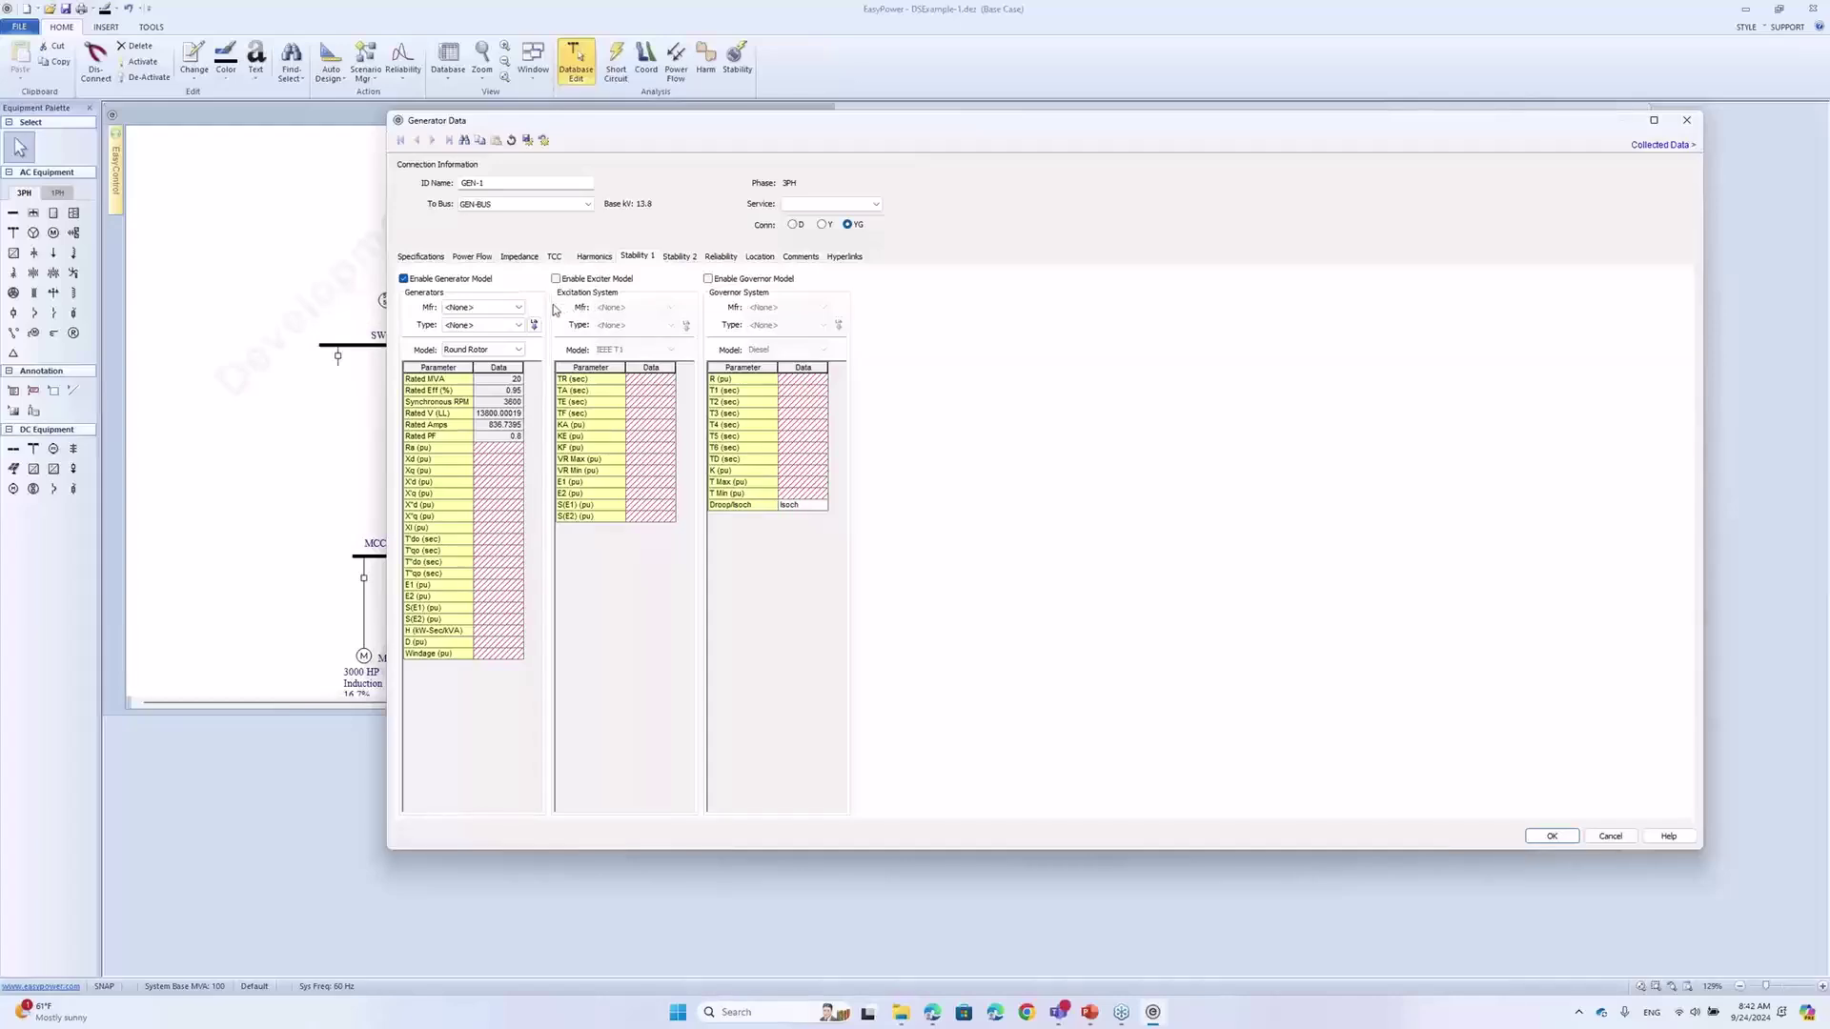
click(477, 308)
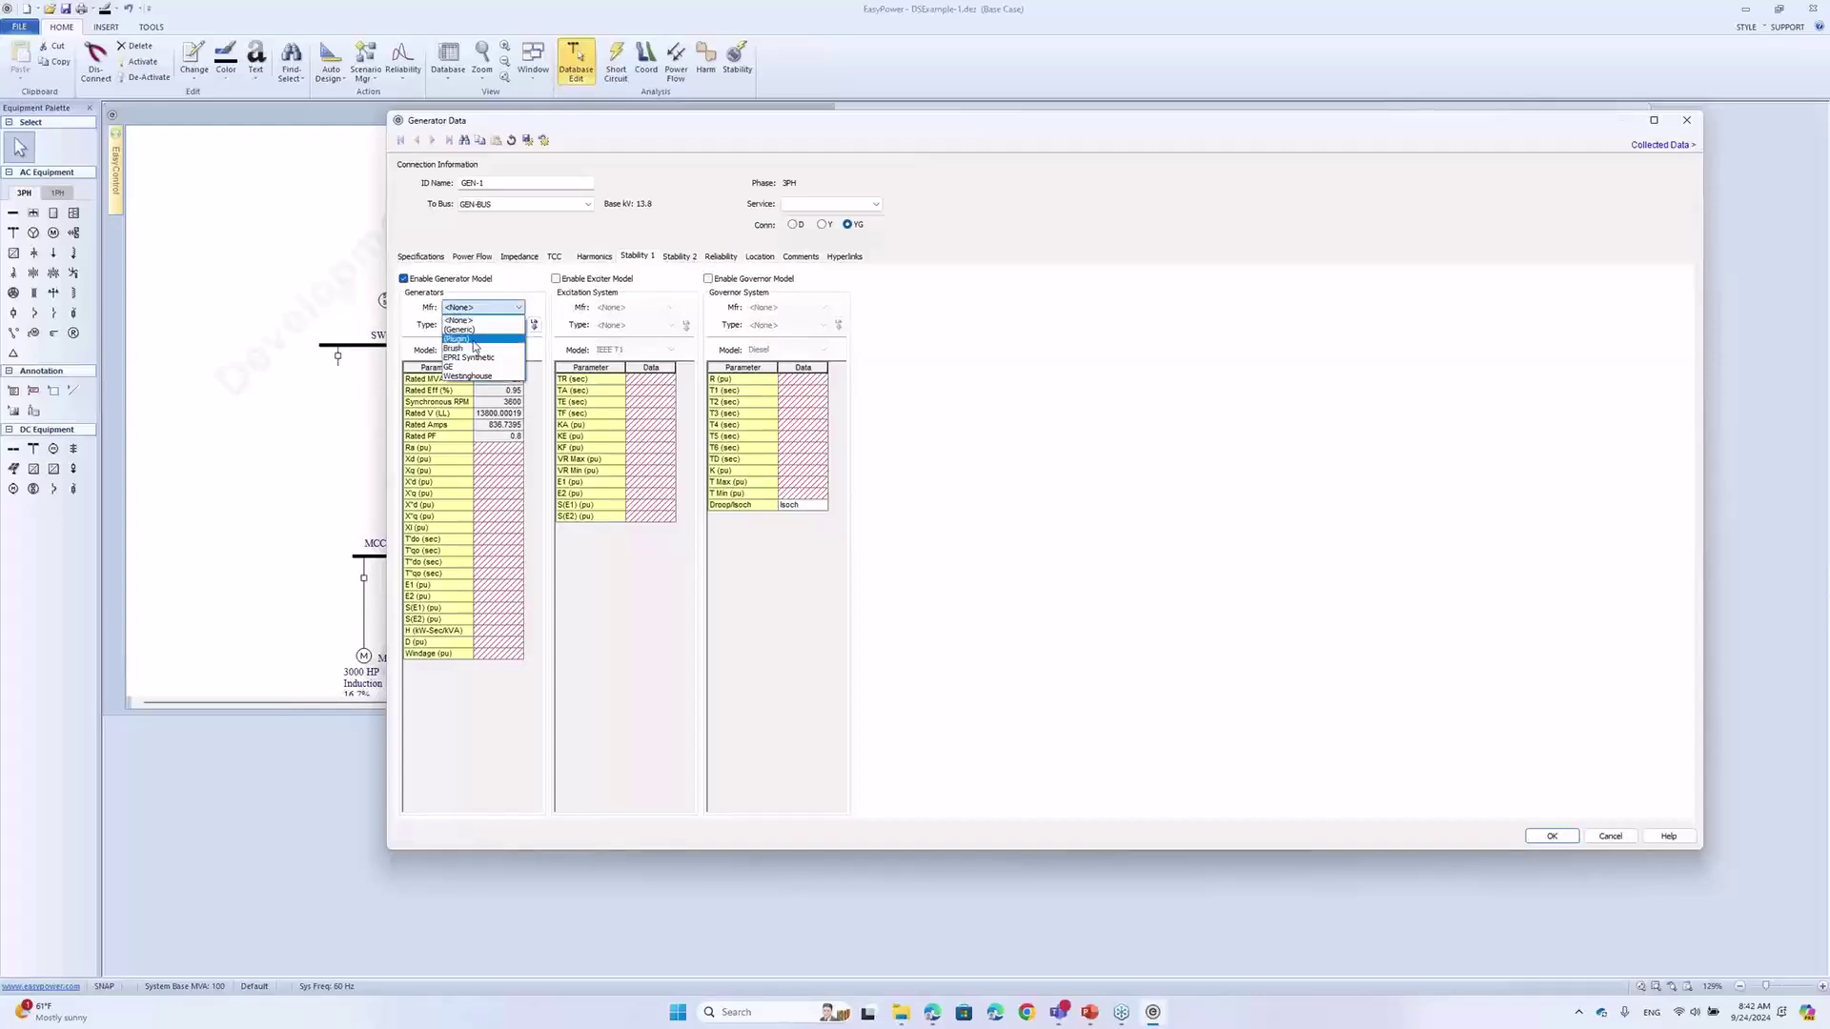
click(476, 332)
click(481, 325)
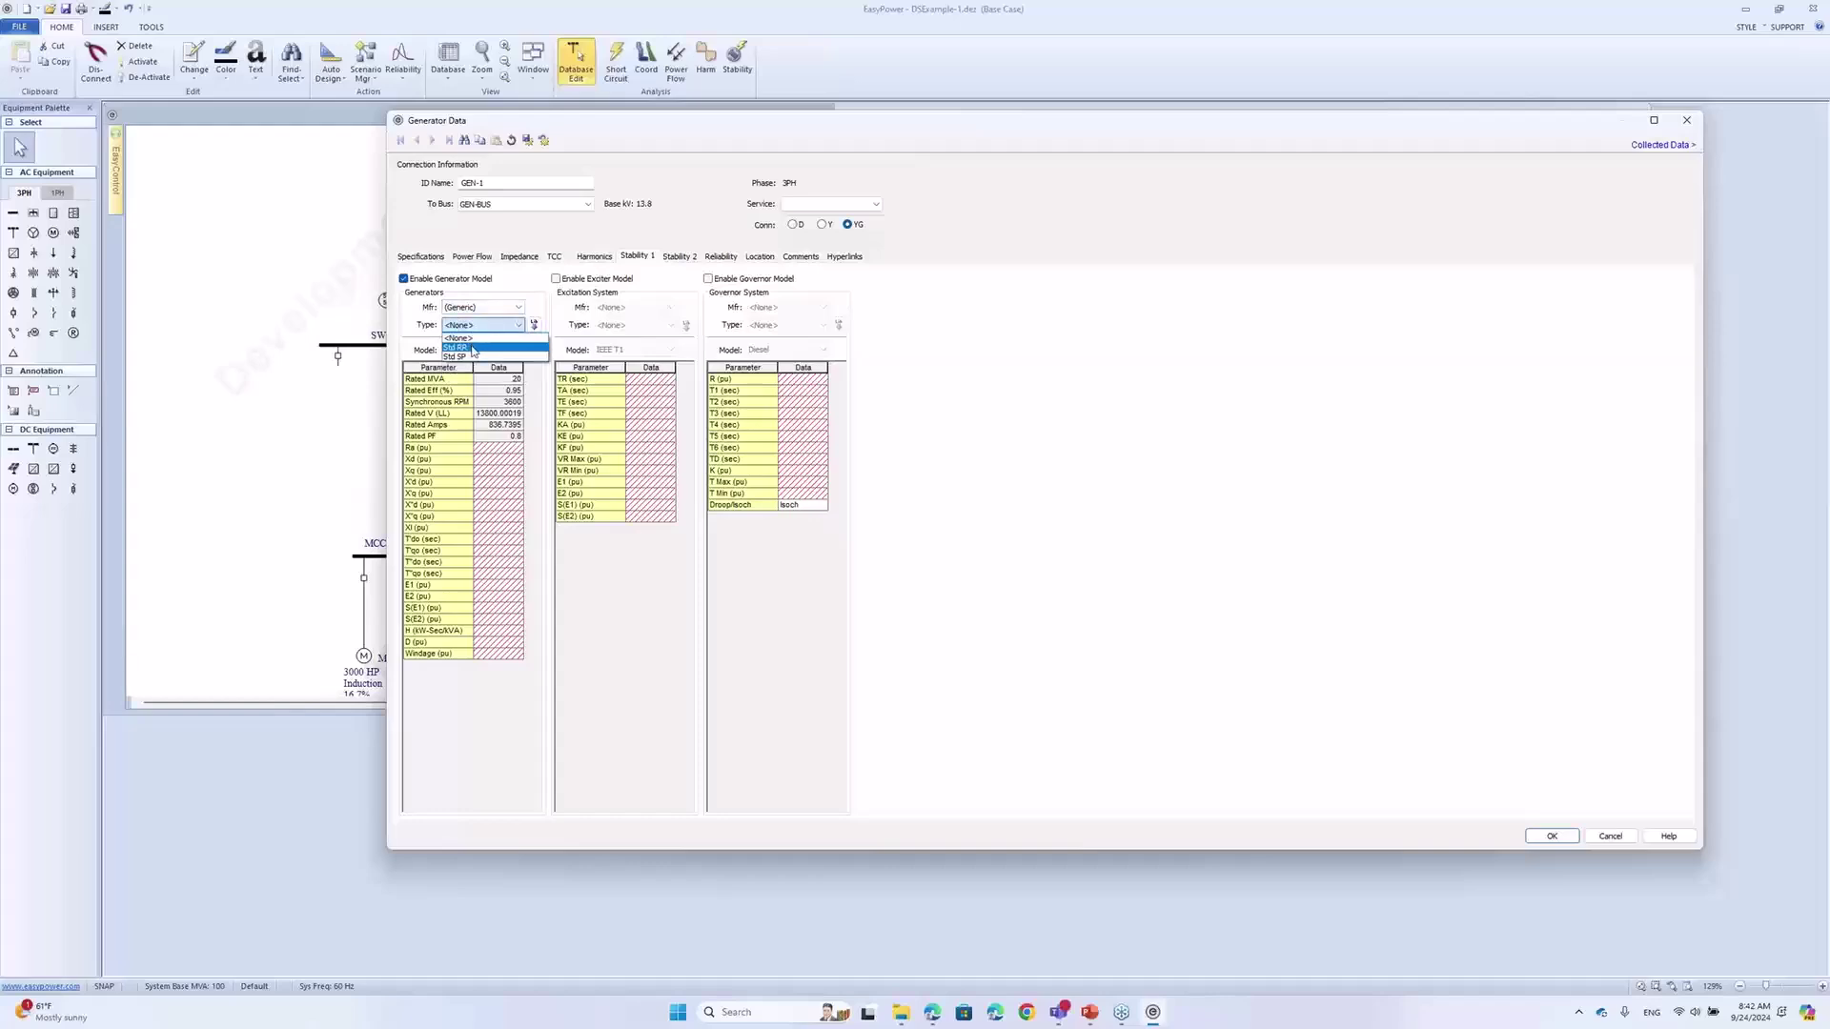
click(474, 349)
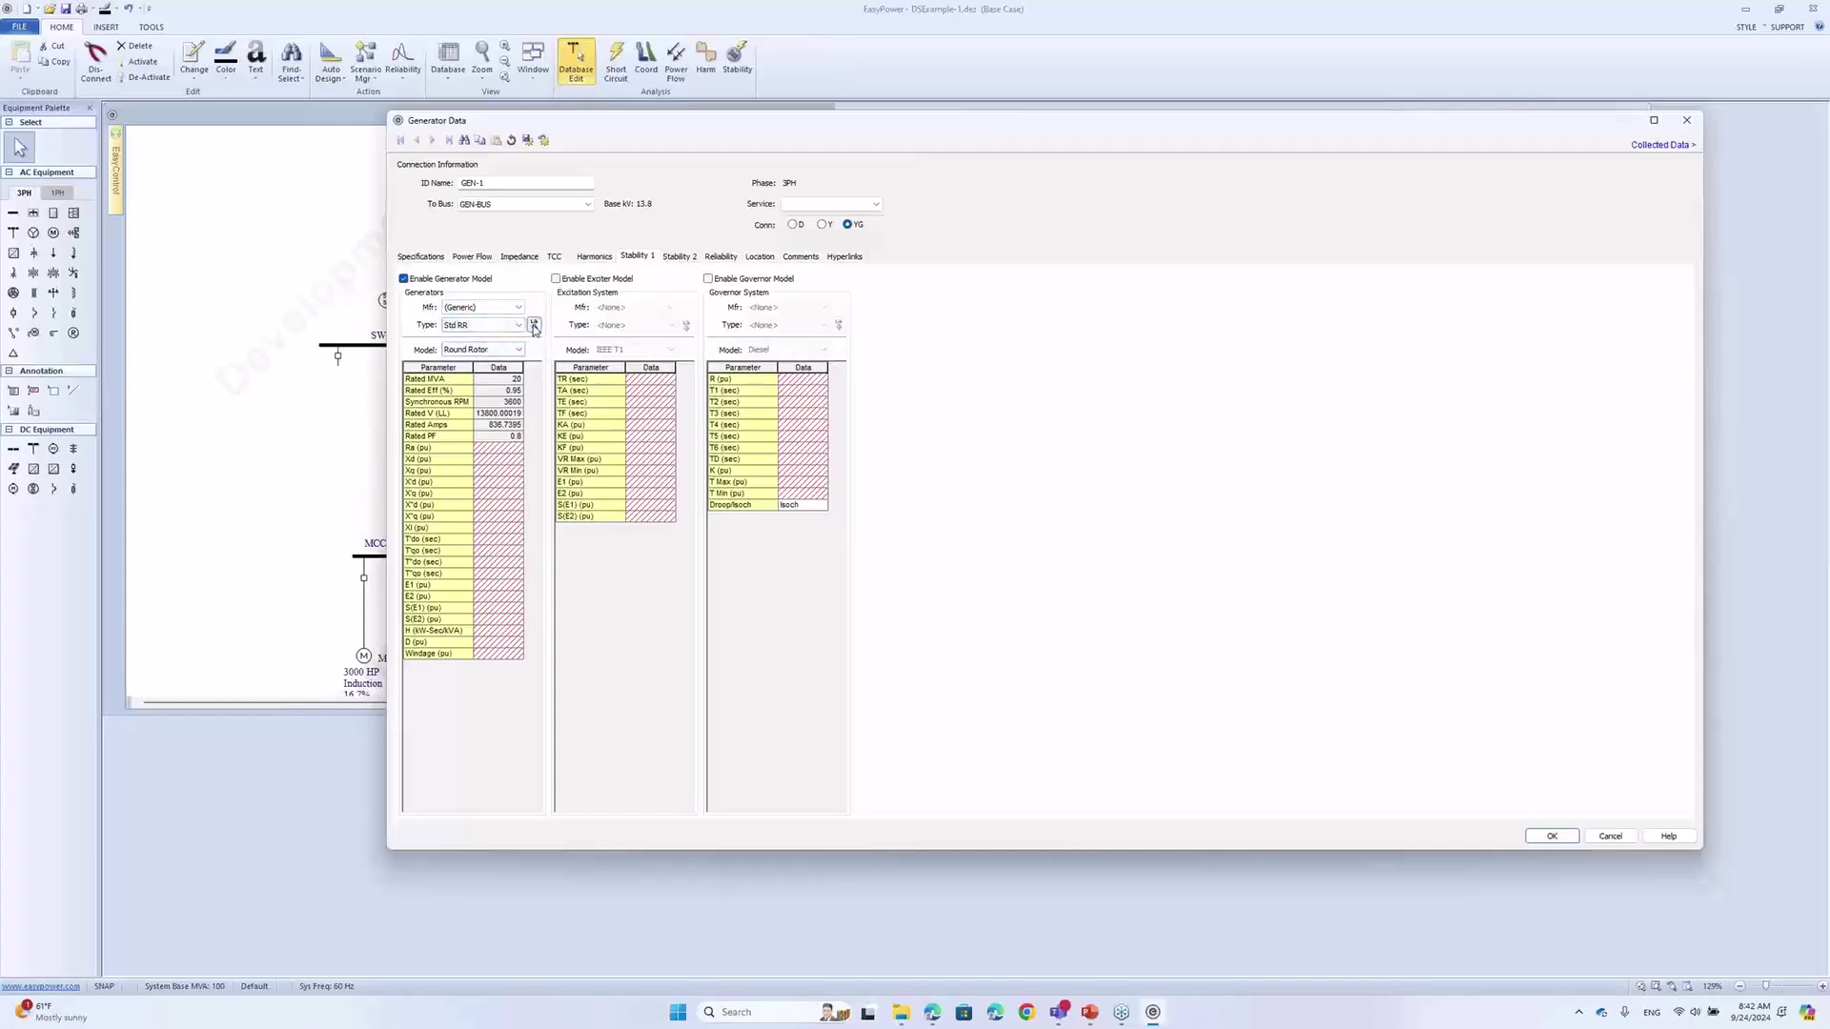
click(534, 326)
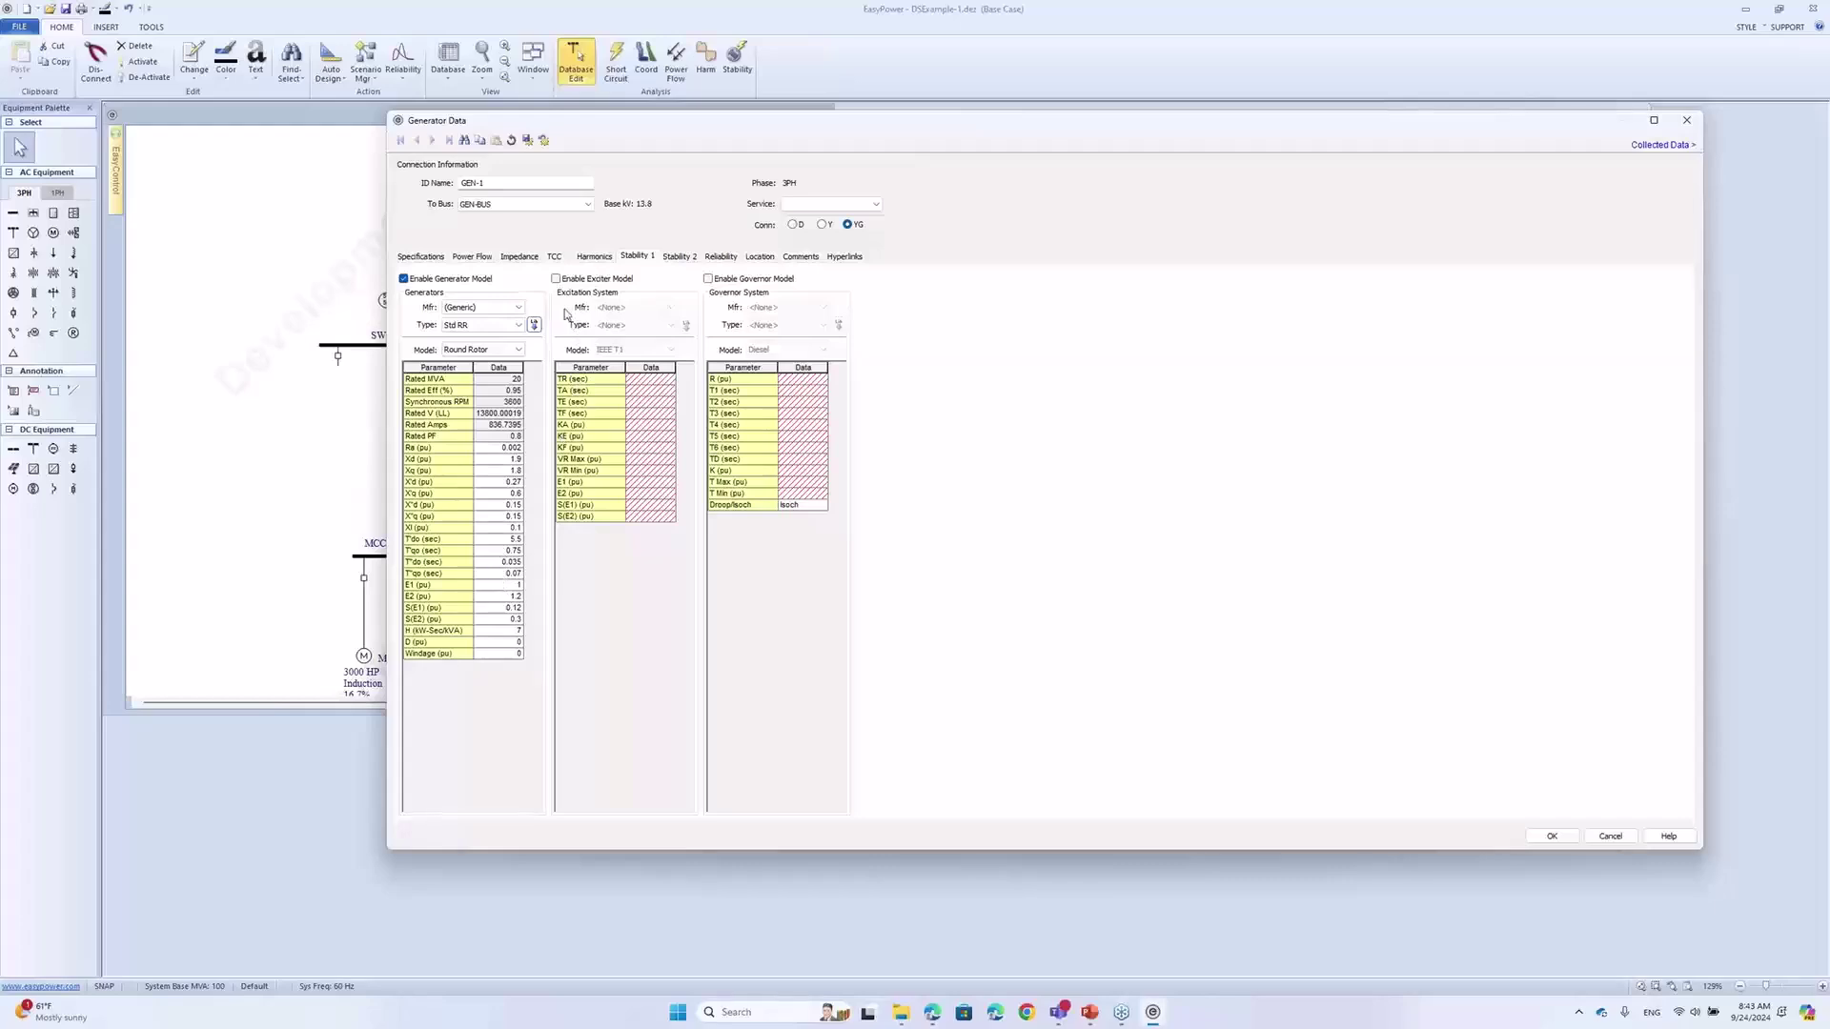
Enable the GEN-1 exciter model, import the (Plugin) IEEE ST4B - Fast library data, and save the generator data
click(557, 279)
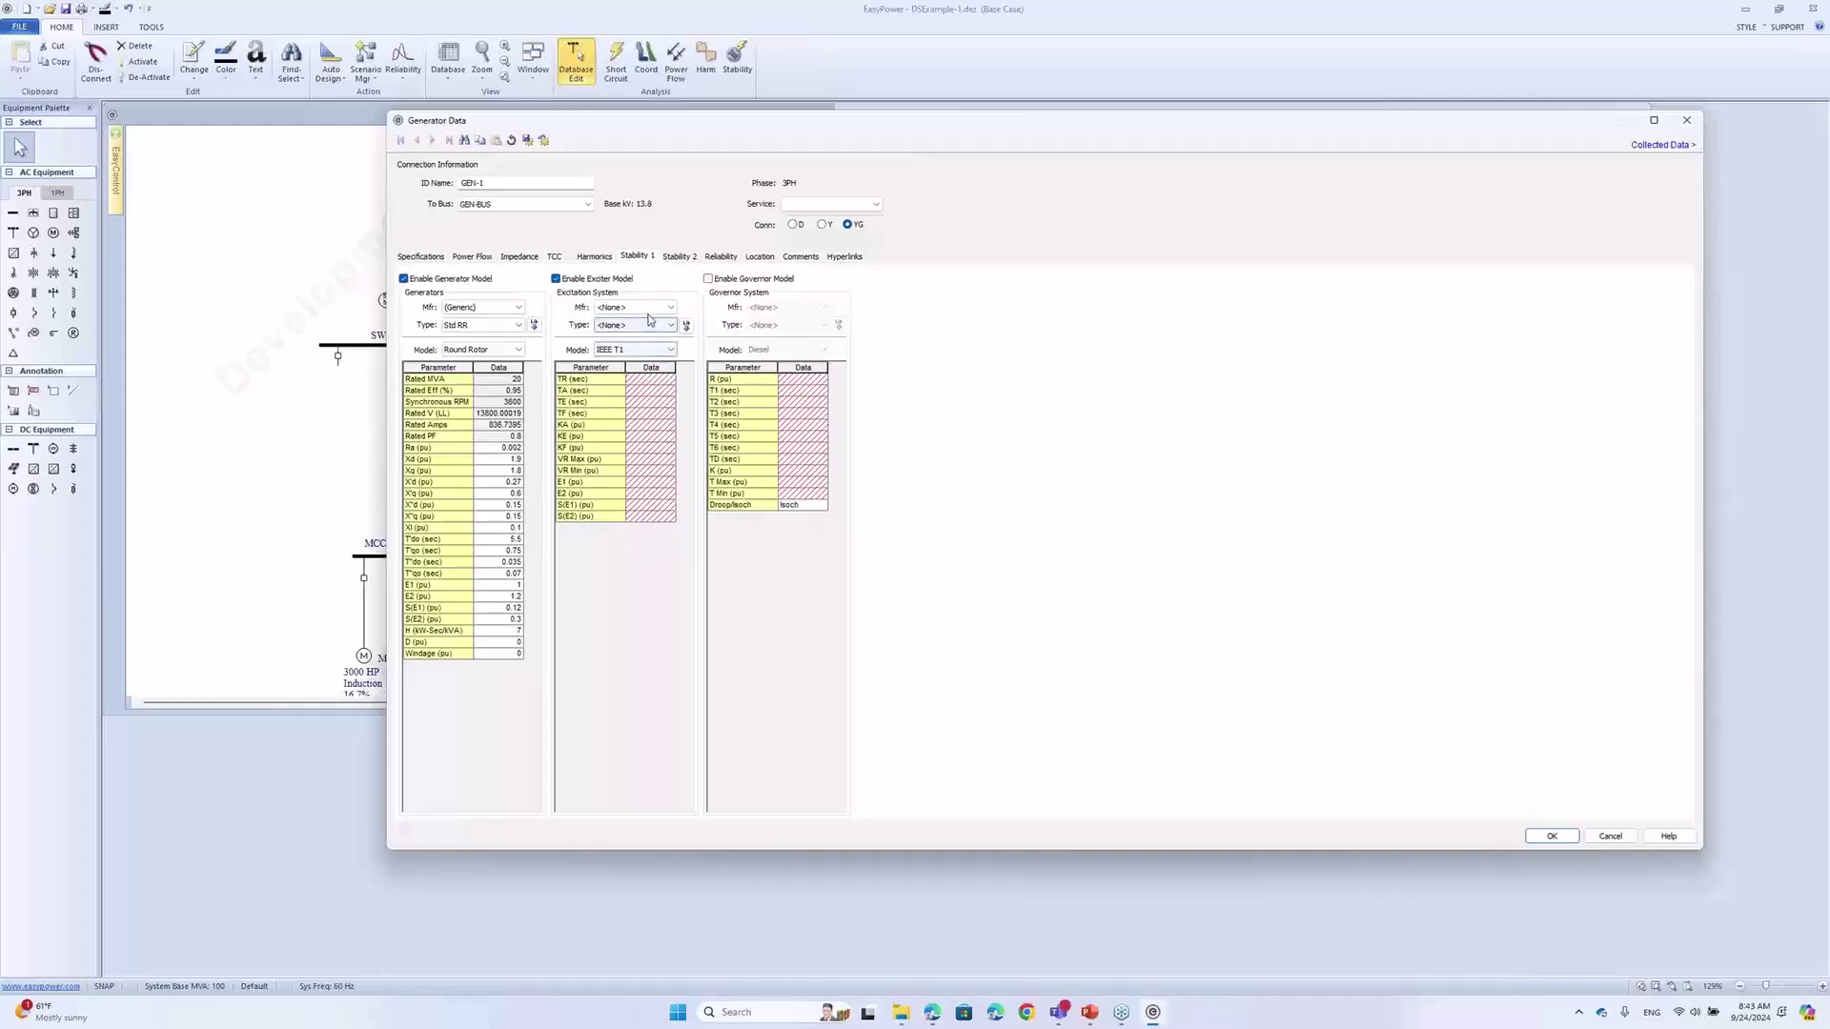
click(651, 309)
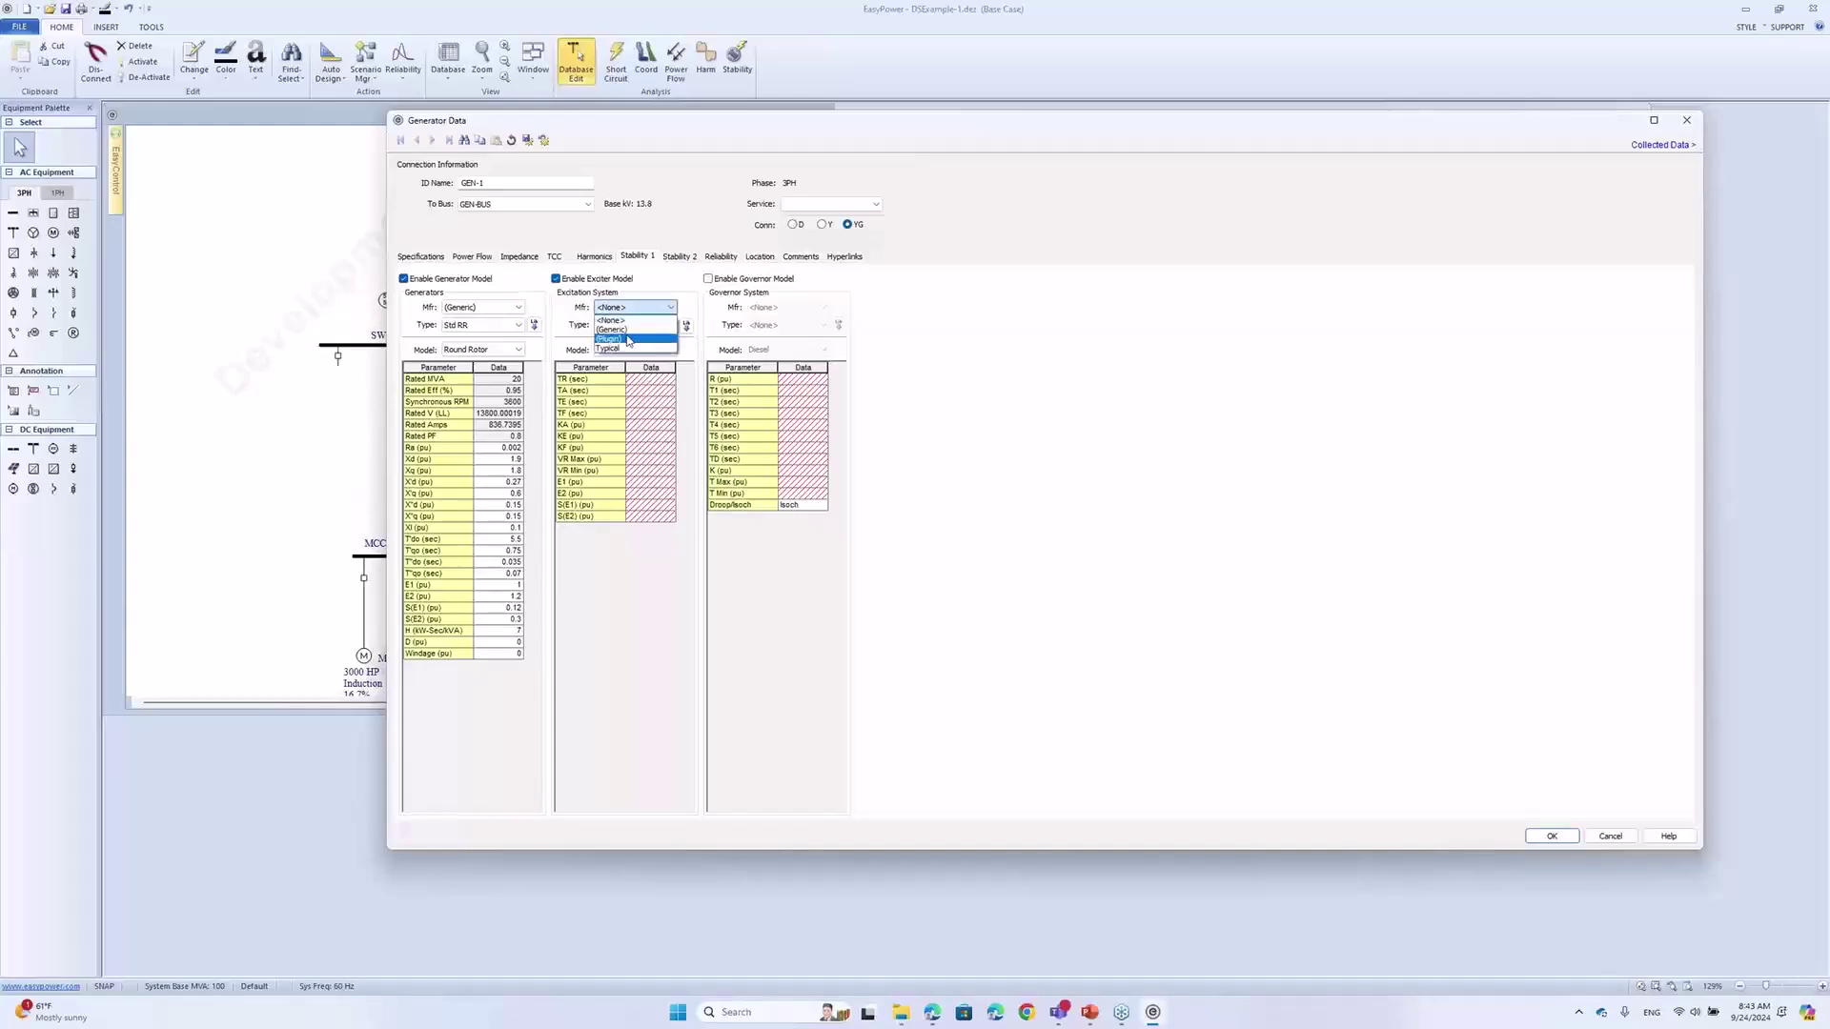
click(629, 341)
click(643, 325)
scroll(648, 436, down, 12)
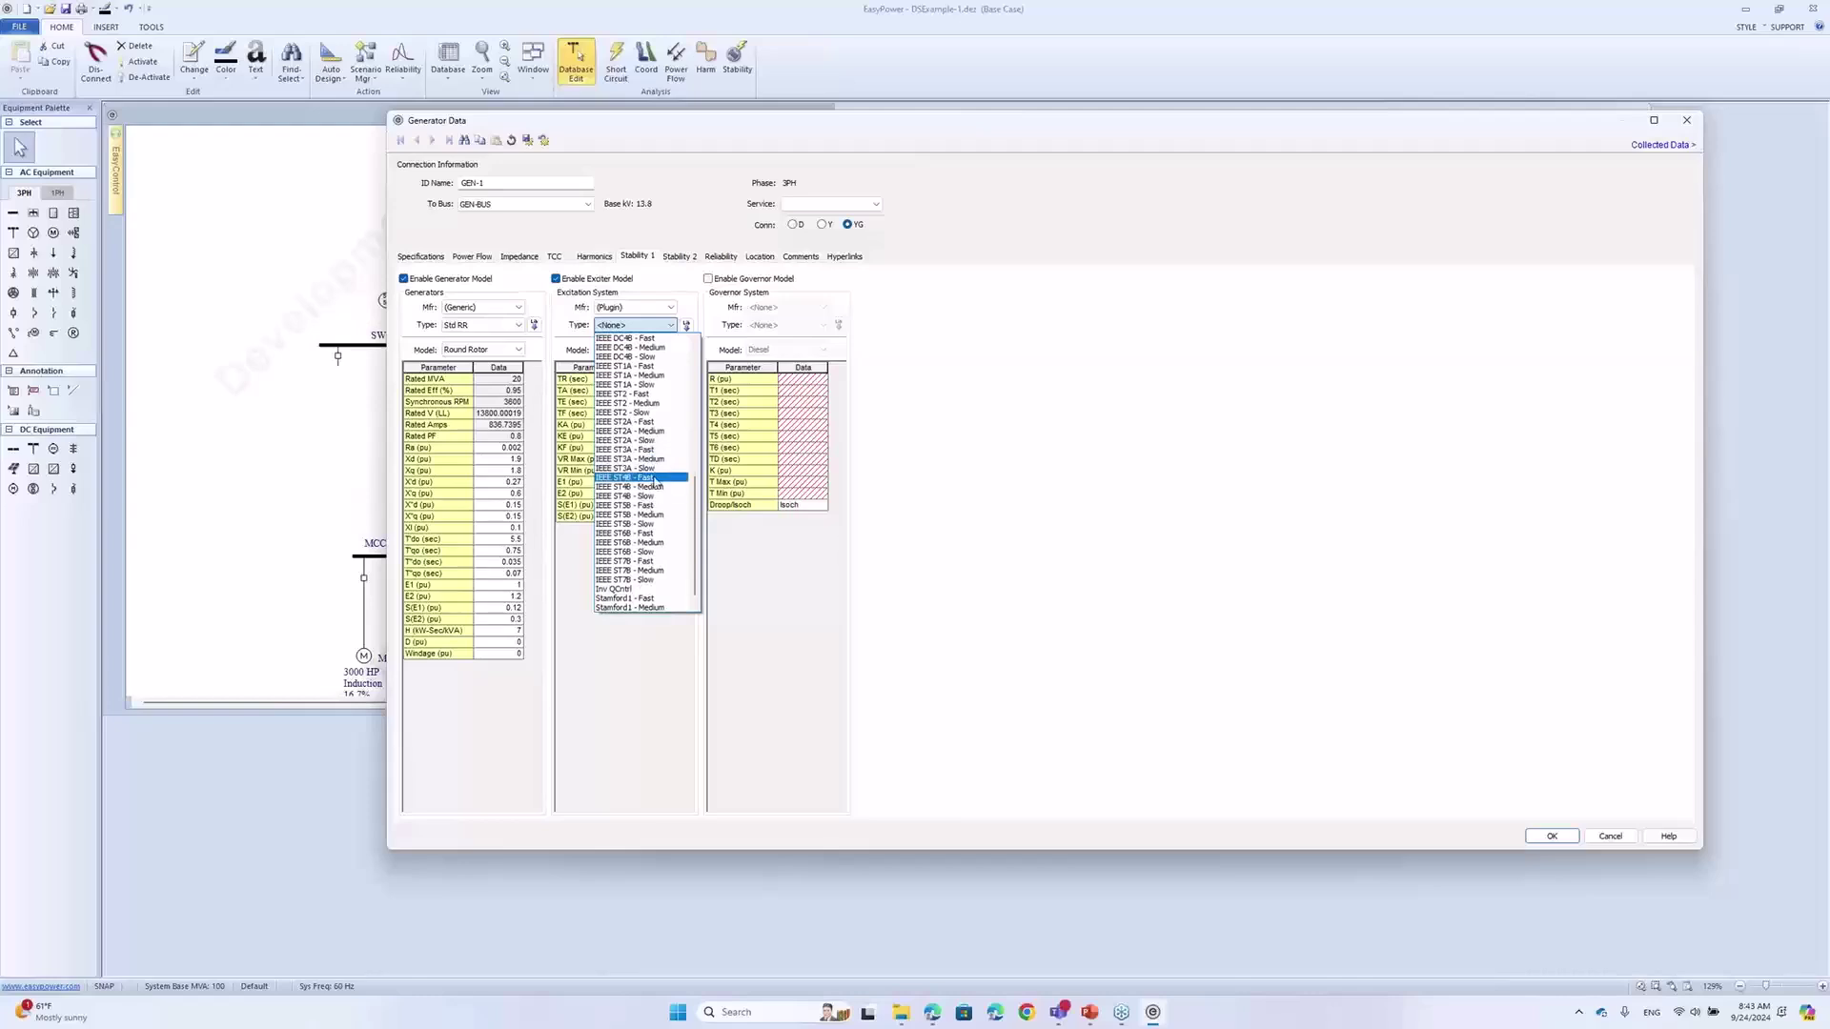
click(655, 478)
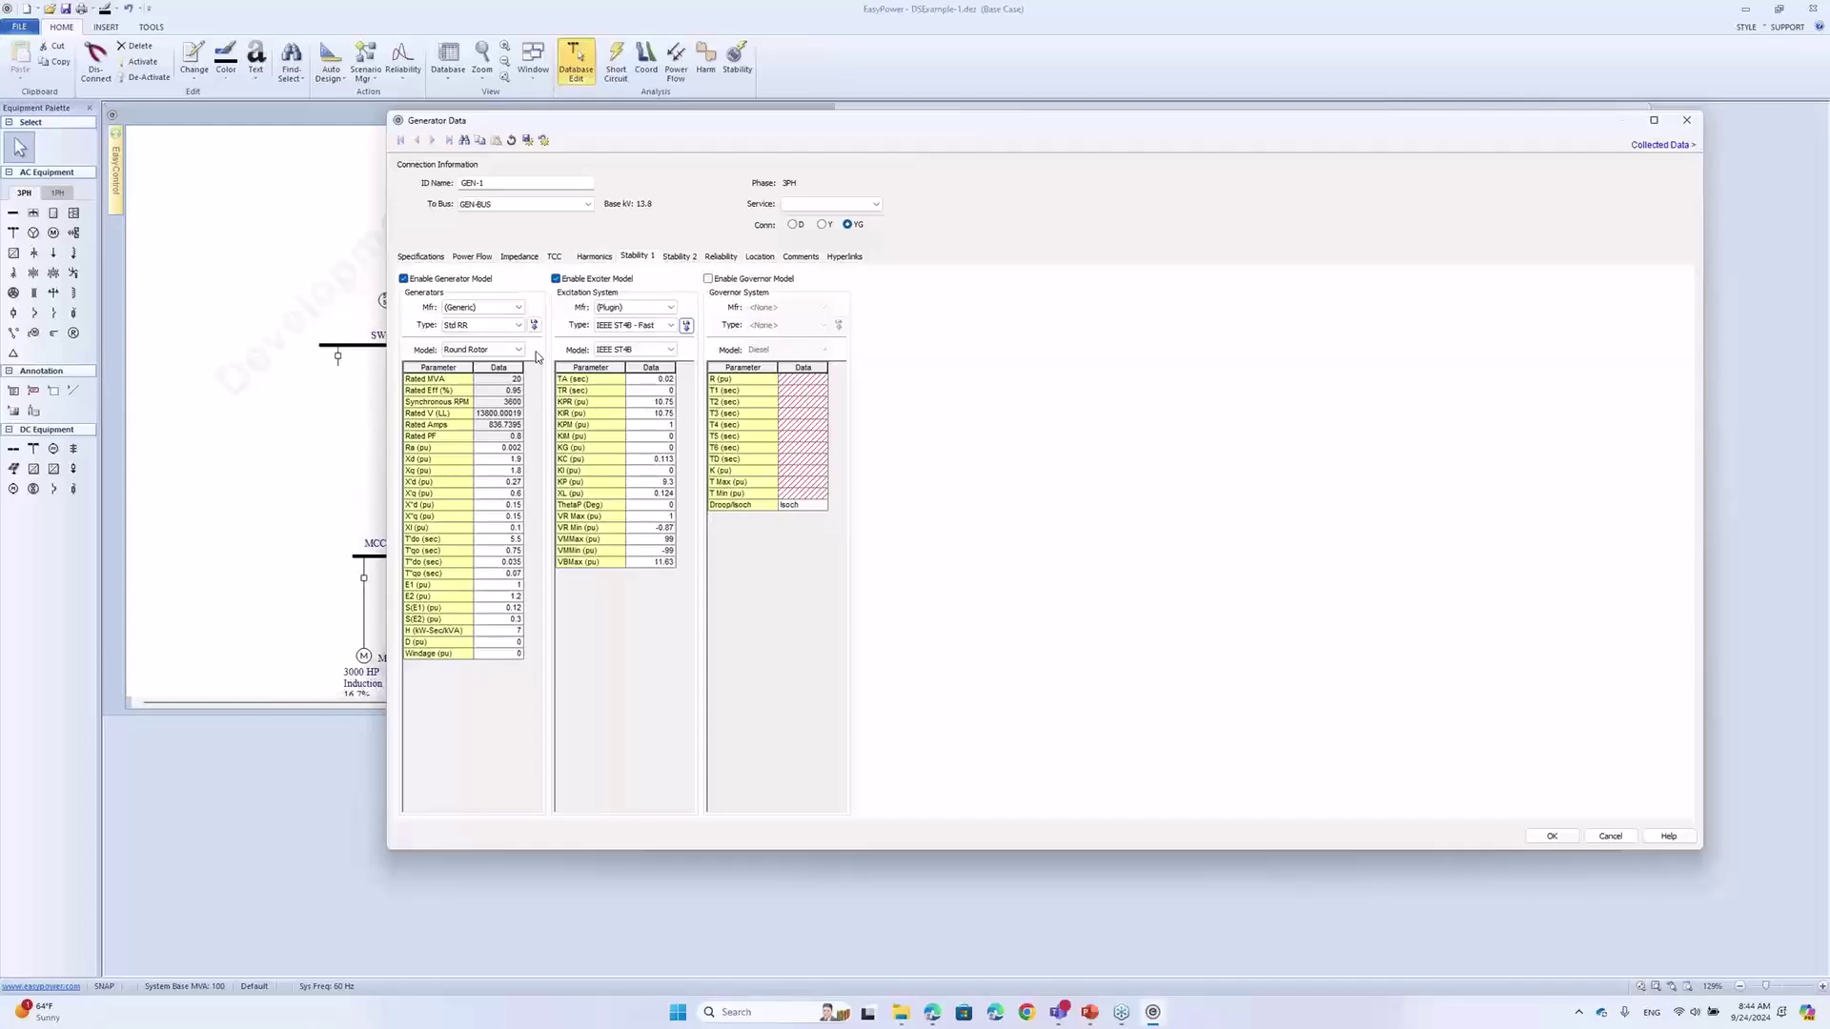
click(1549, 836)
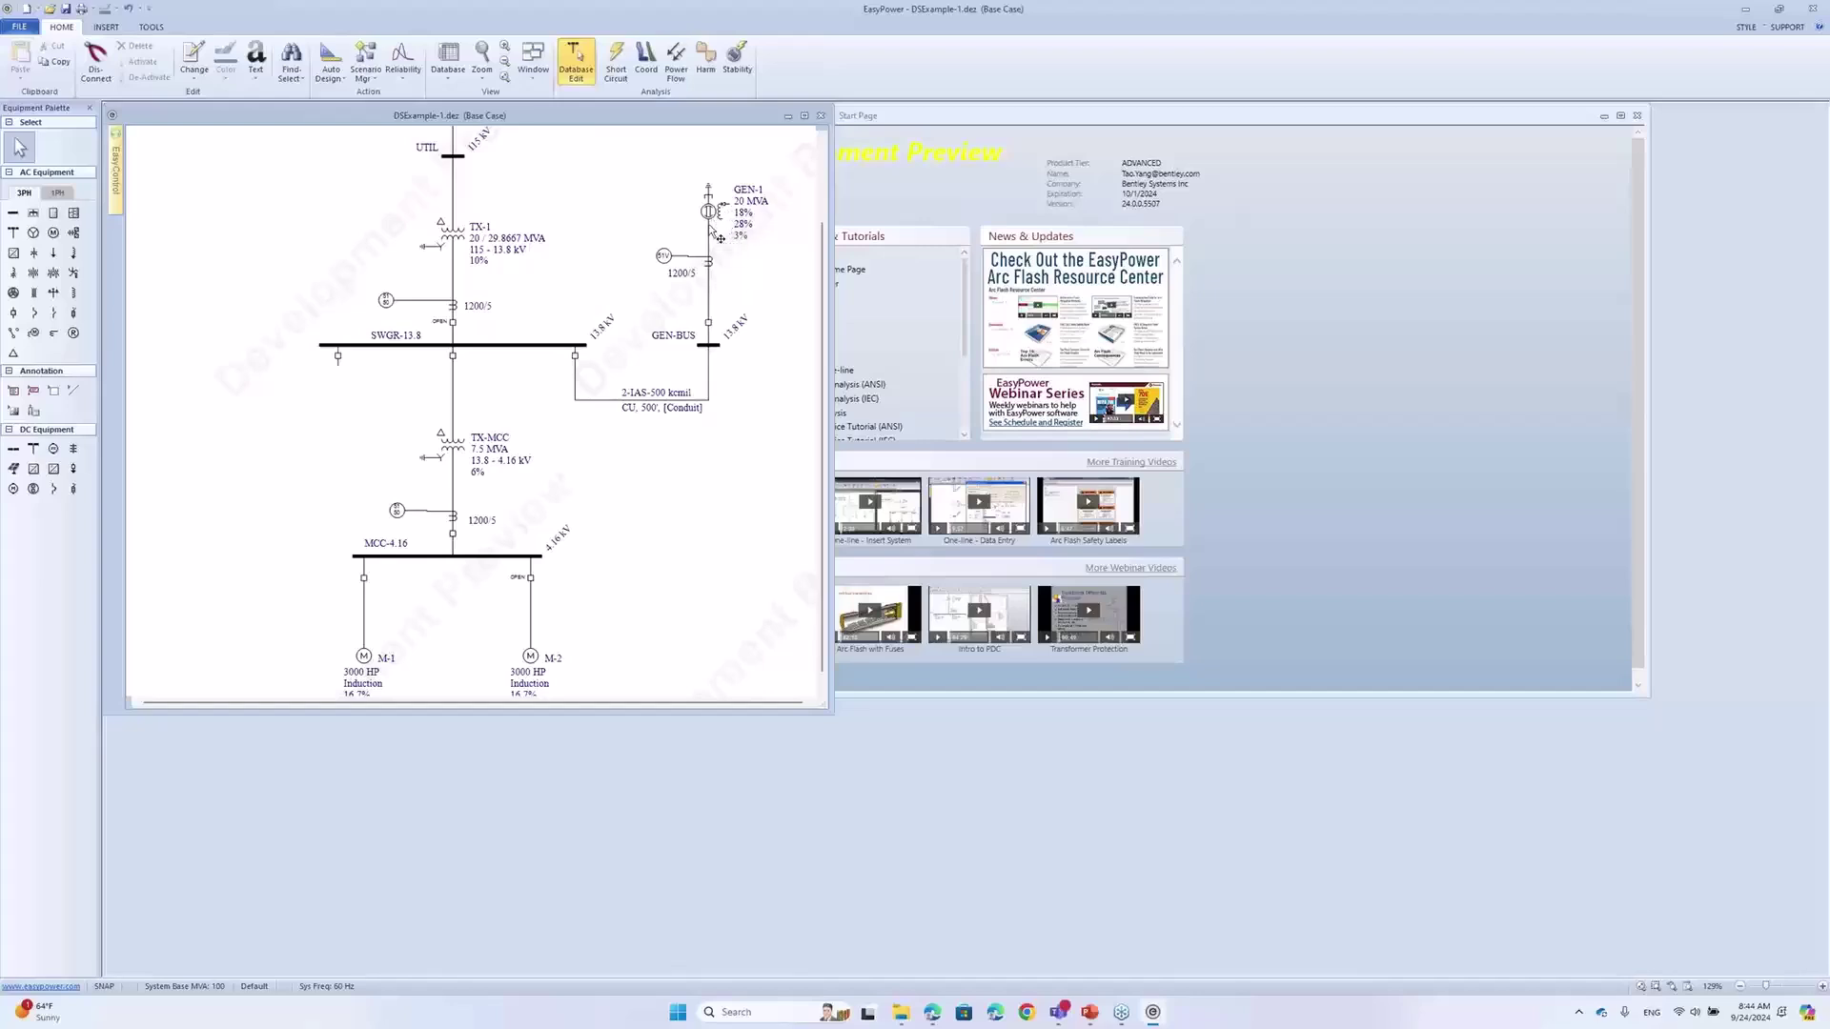
Enable the stability motor model for M-1 and import the (Generic) Std Ind data without overwriting the specified power factor and efficiency
click(363, 656)
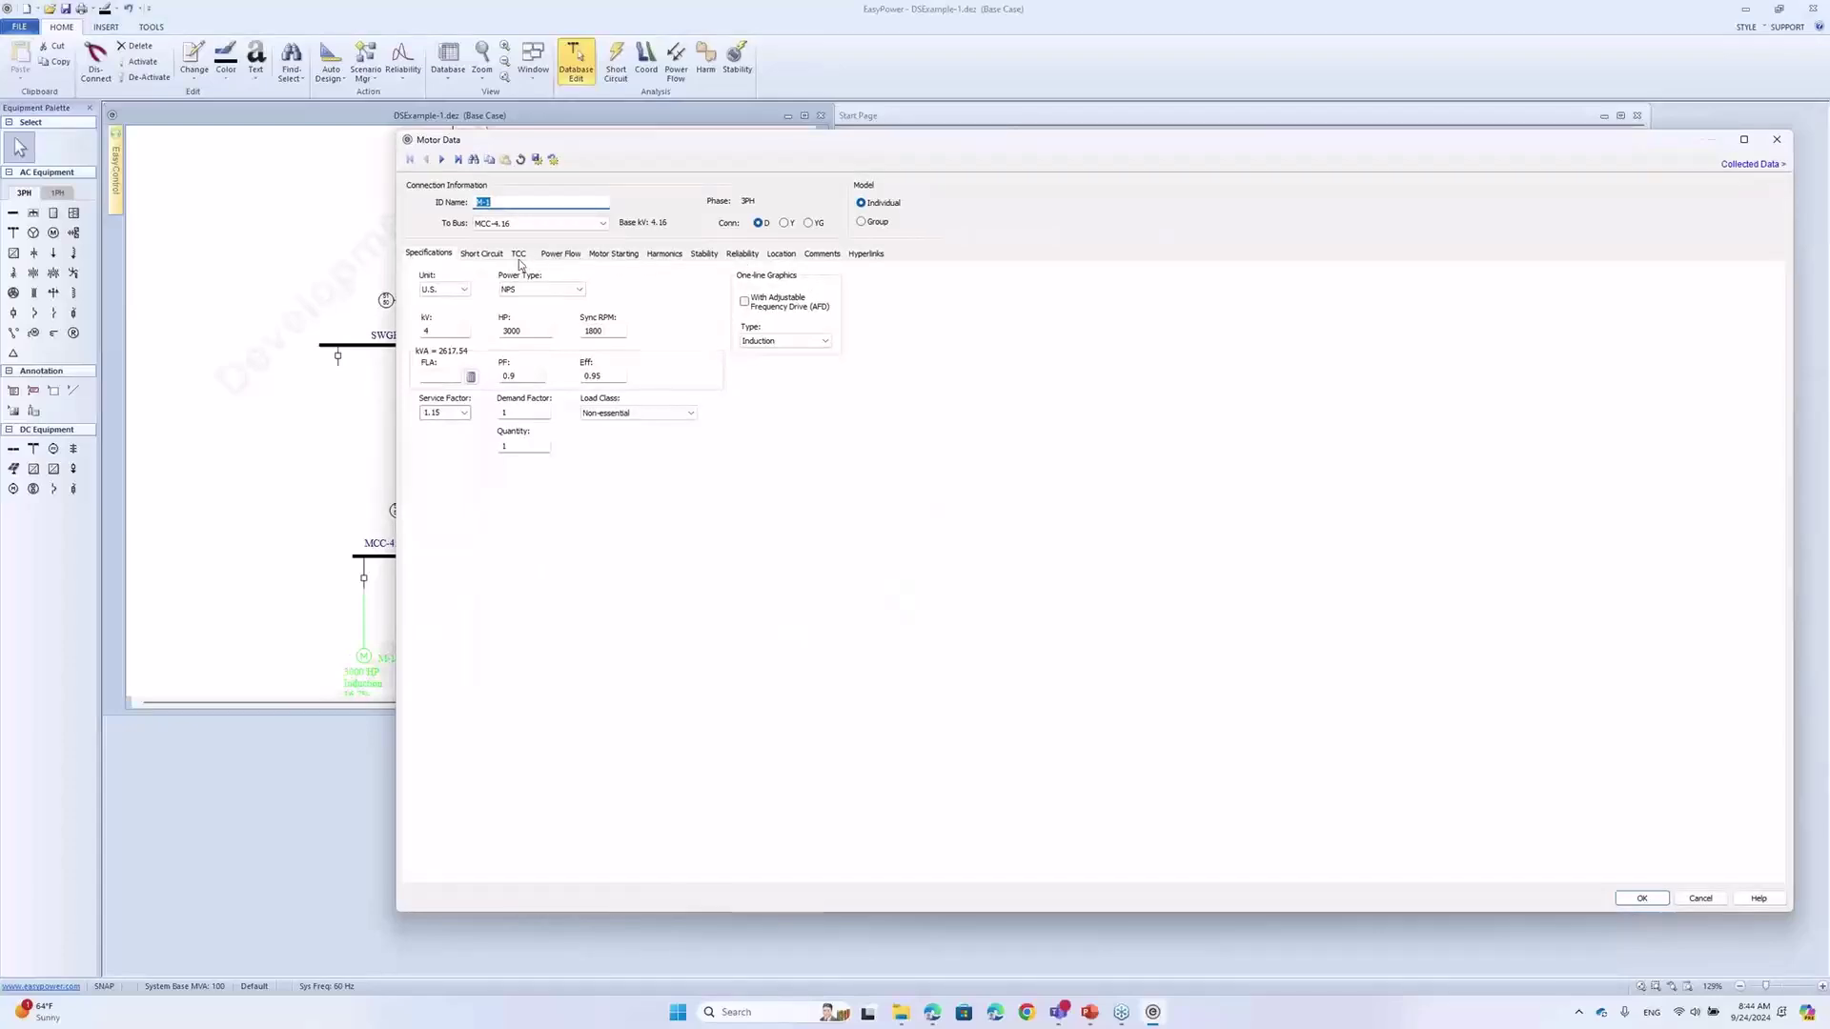
click(703, 254)
click(458, 271)
click(484, 294)
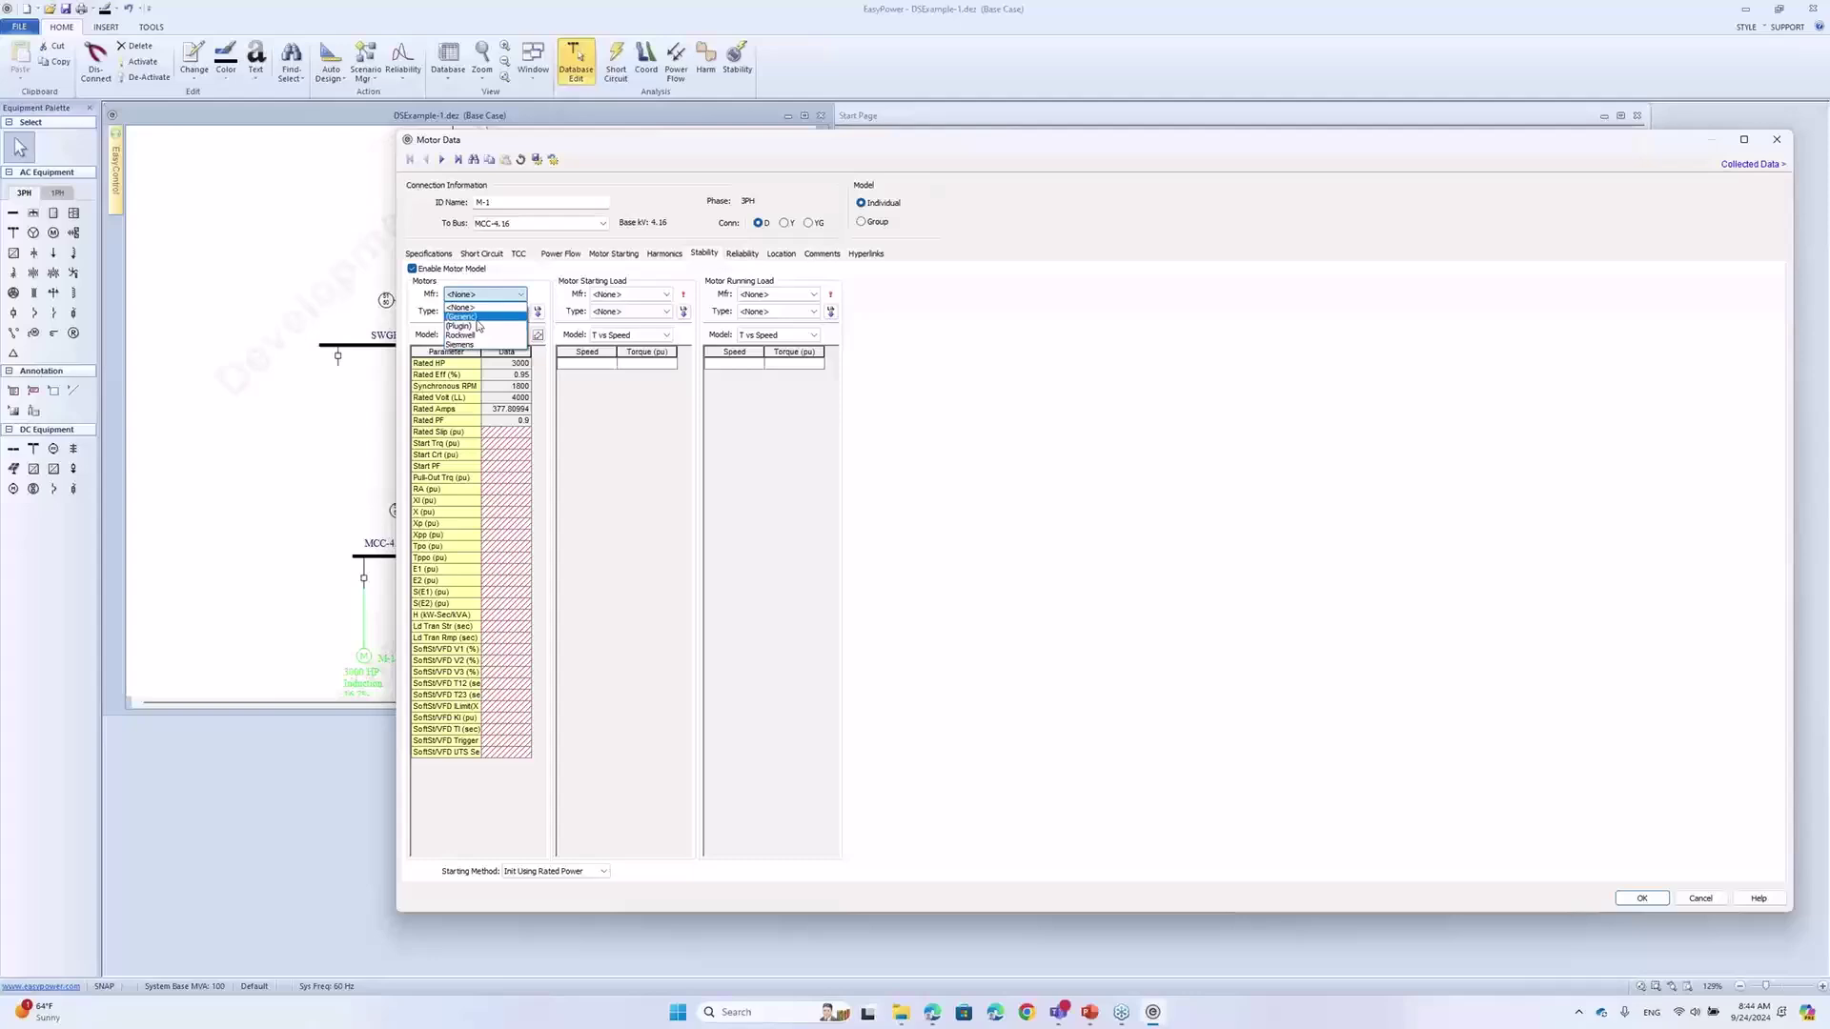
click(484, 318)
click(486, 312)
click(482, 324)
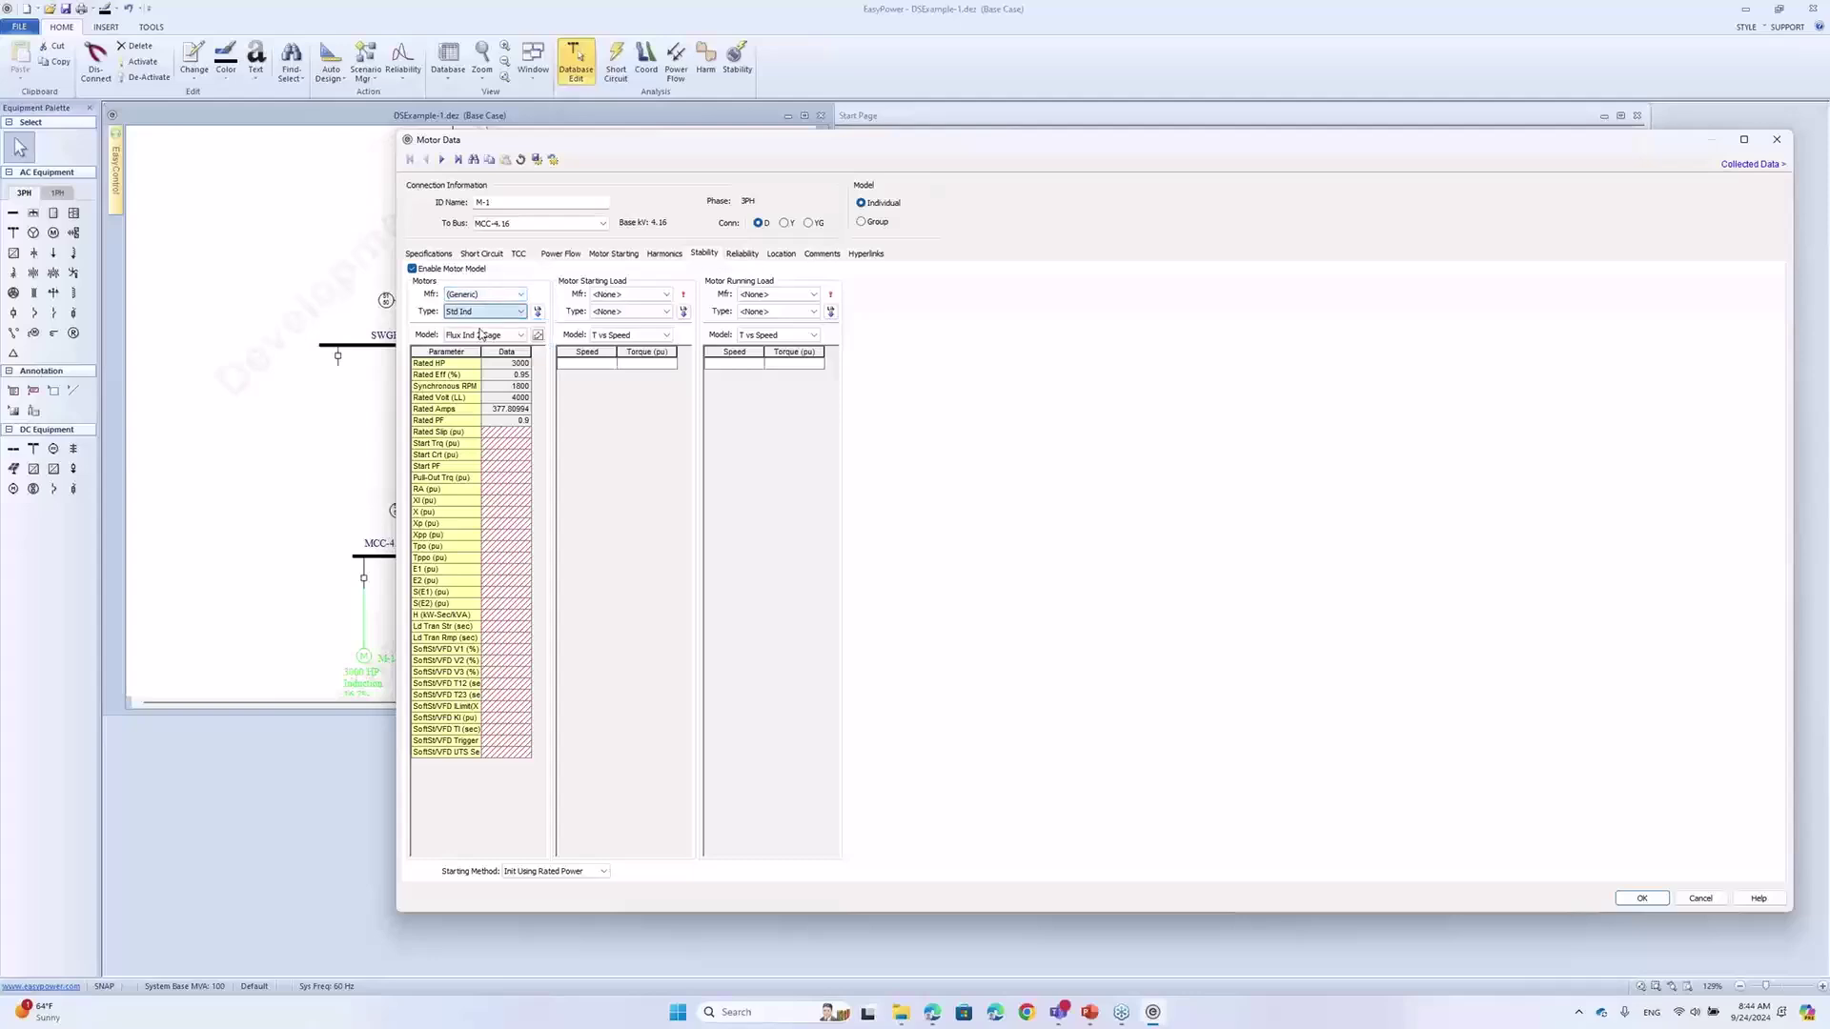
click(538, 312)
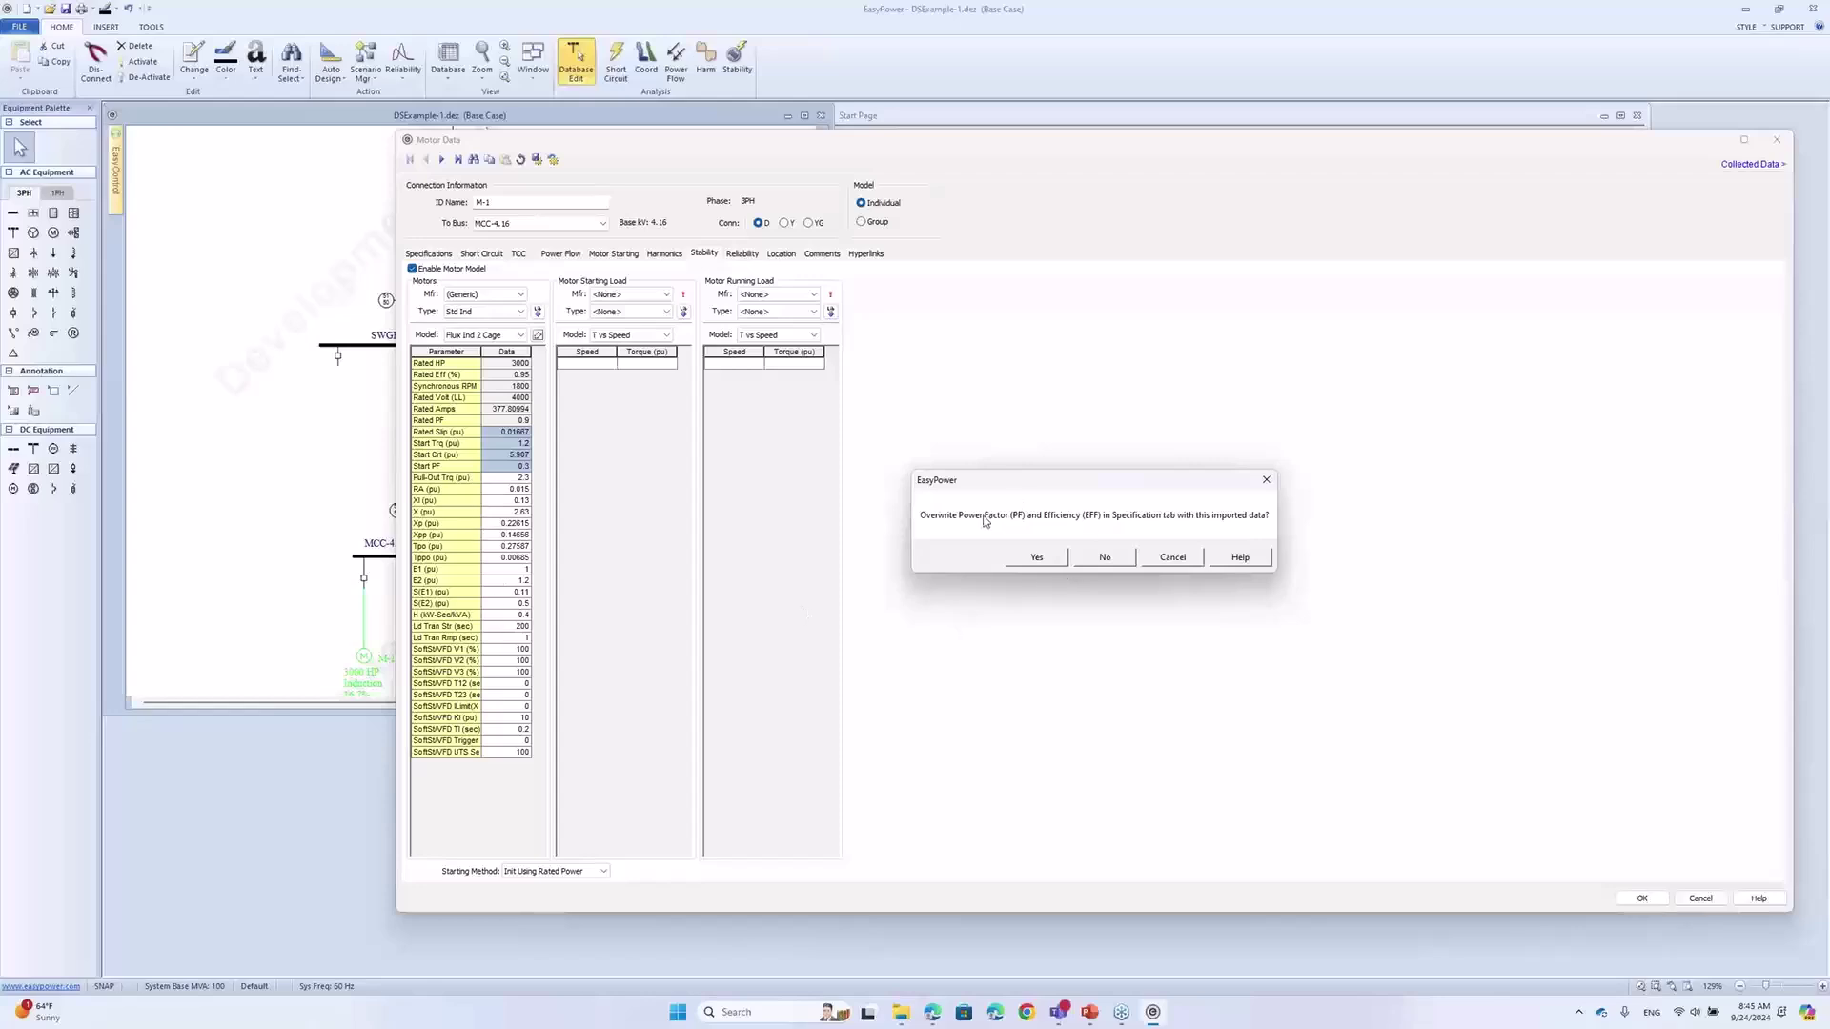
click(1103, 559)
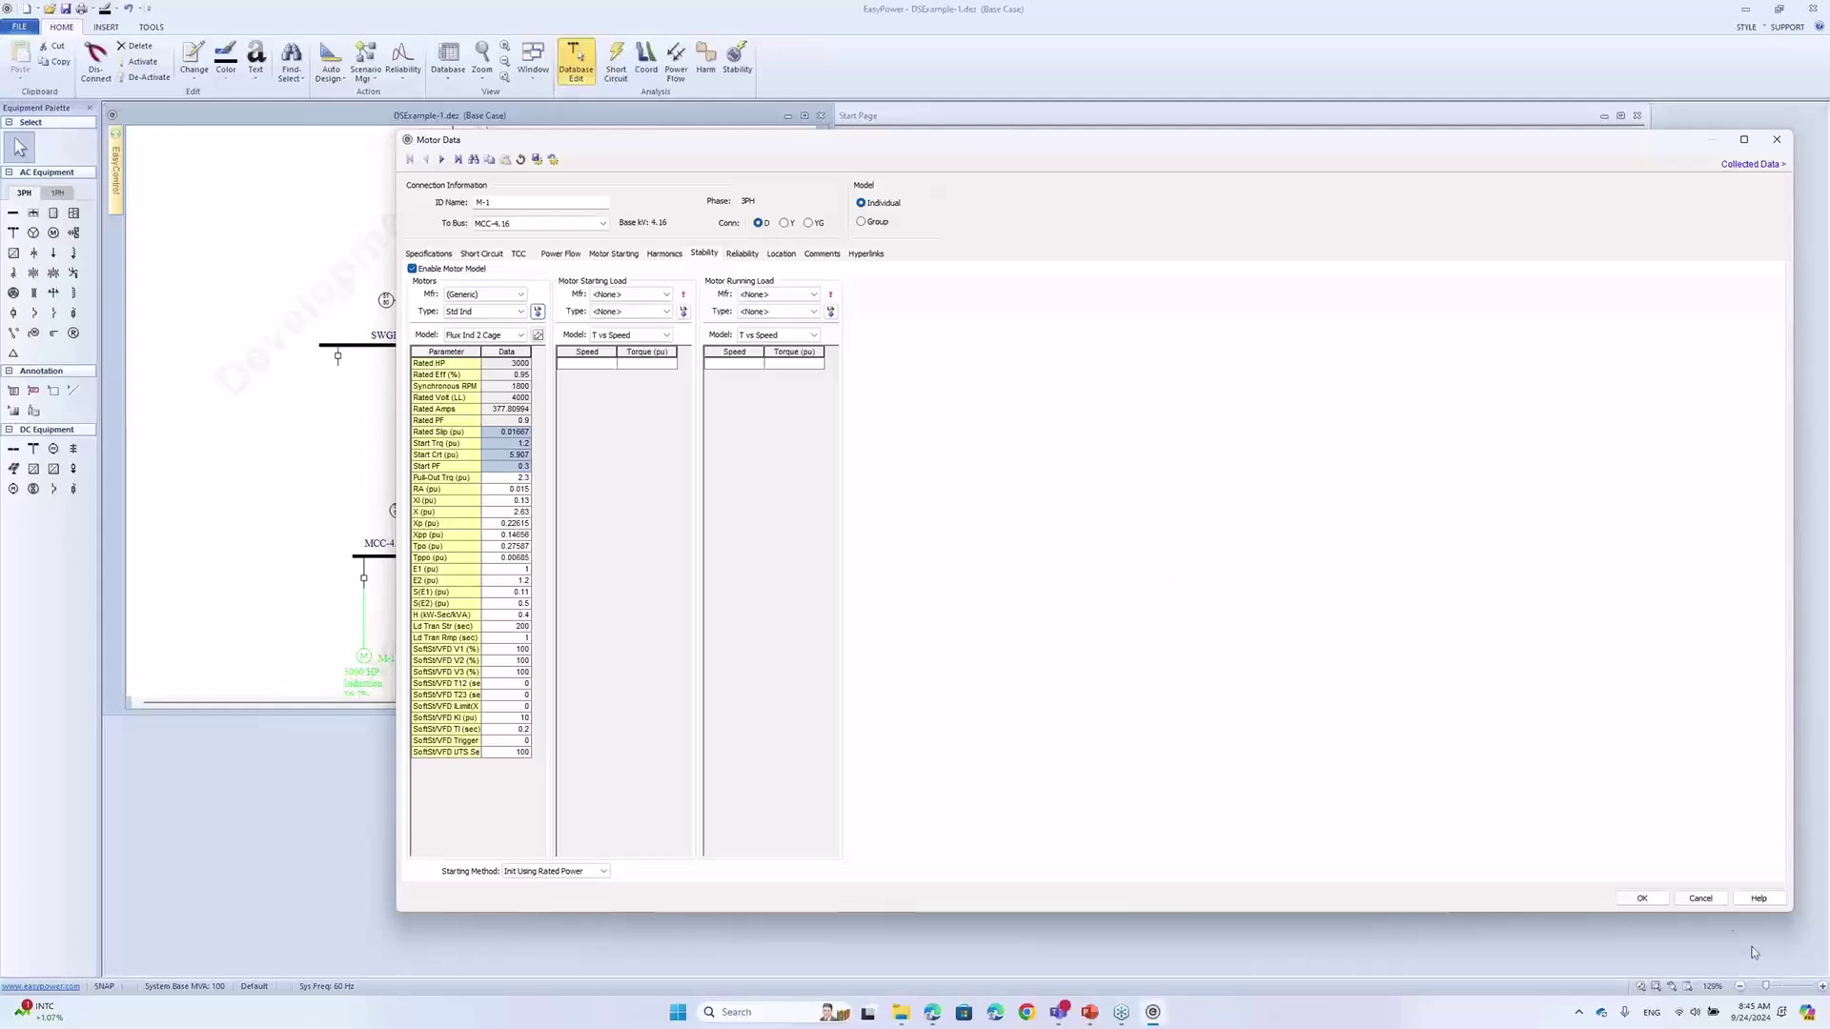
Set both the starting load and running load of M-1 to (Generic) Std Speed Cubed, import them, and save the motor data
click(1649, 900)
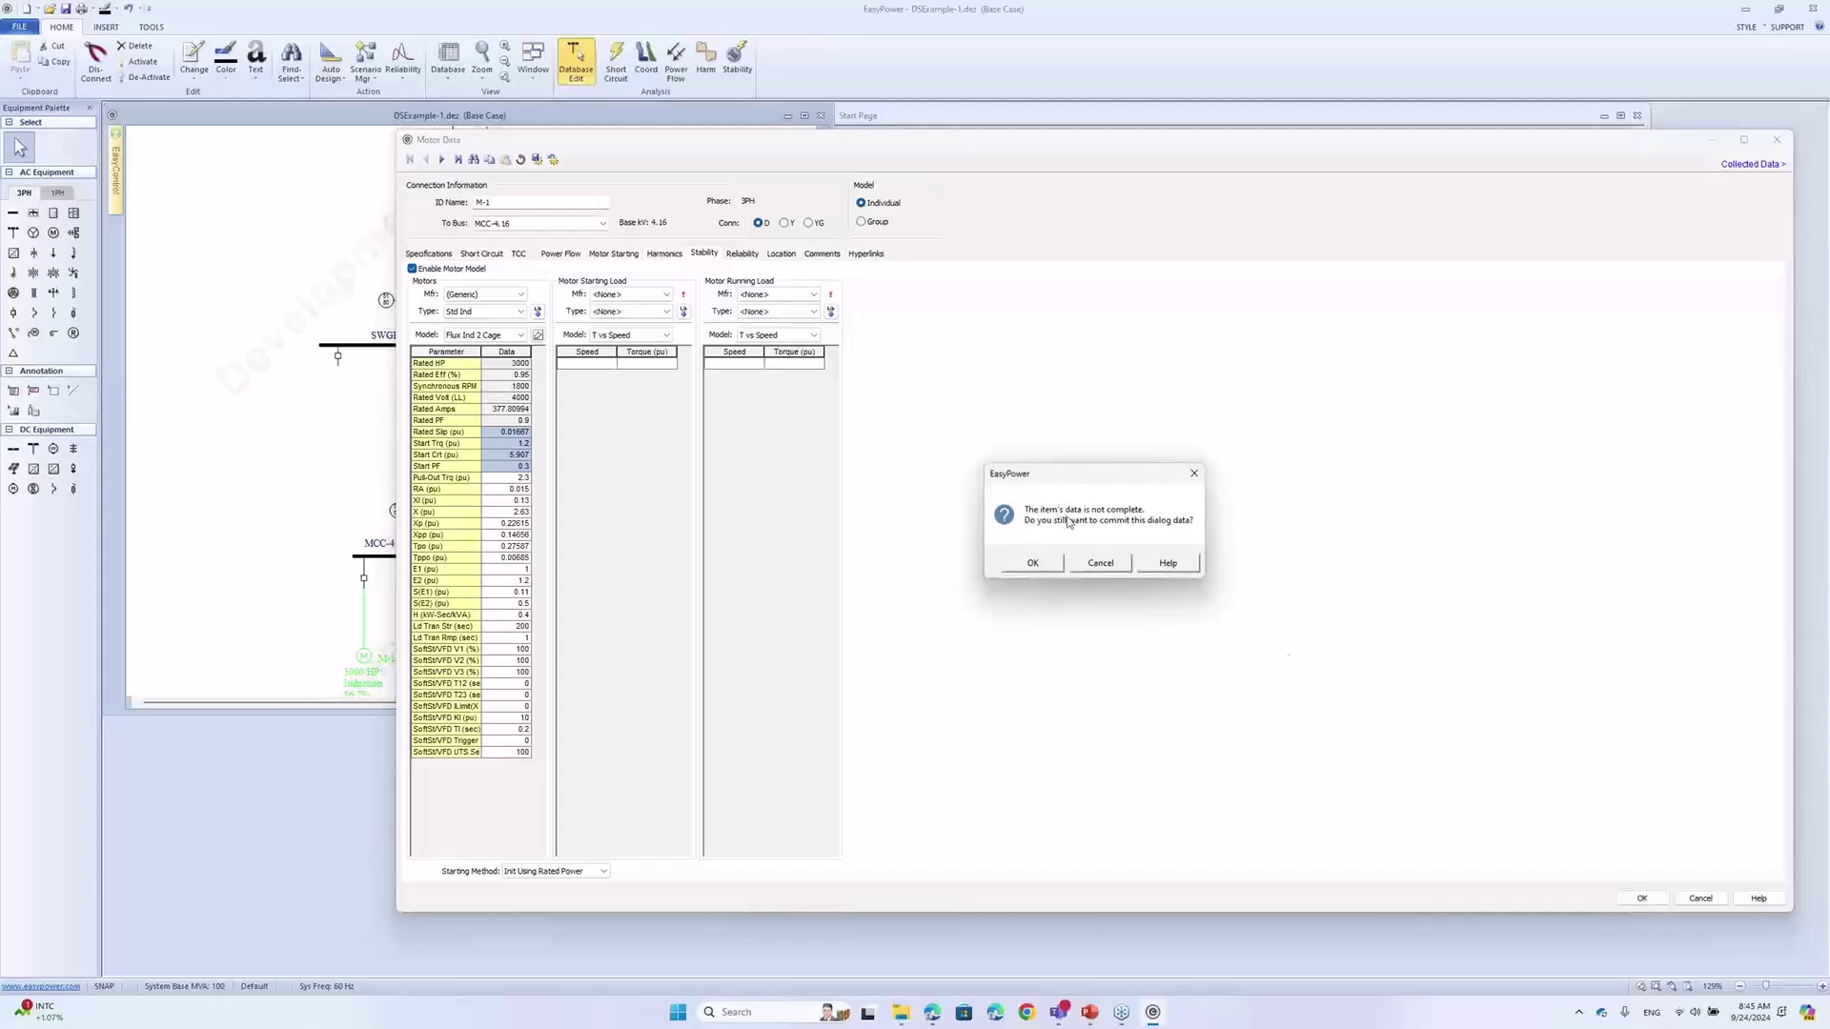
click(1101, 563)
click(633, 294)
click(640, 315)
click(645, 314)
click(629, 338)
click(780, 316)
click(777, 311)
click(772, 338)
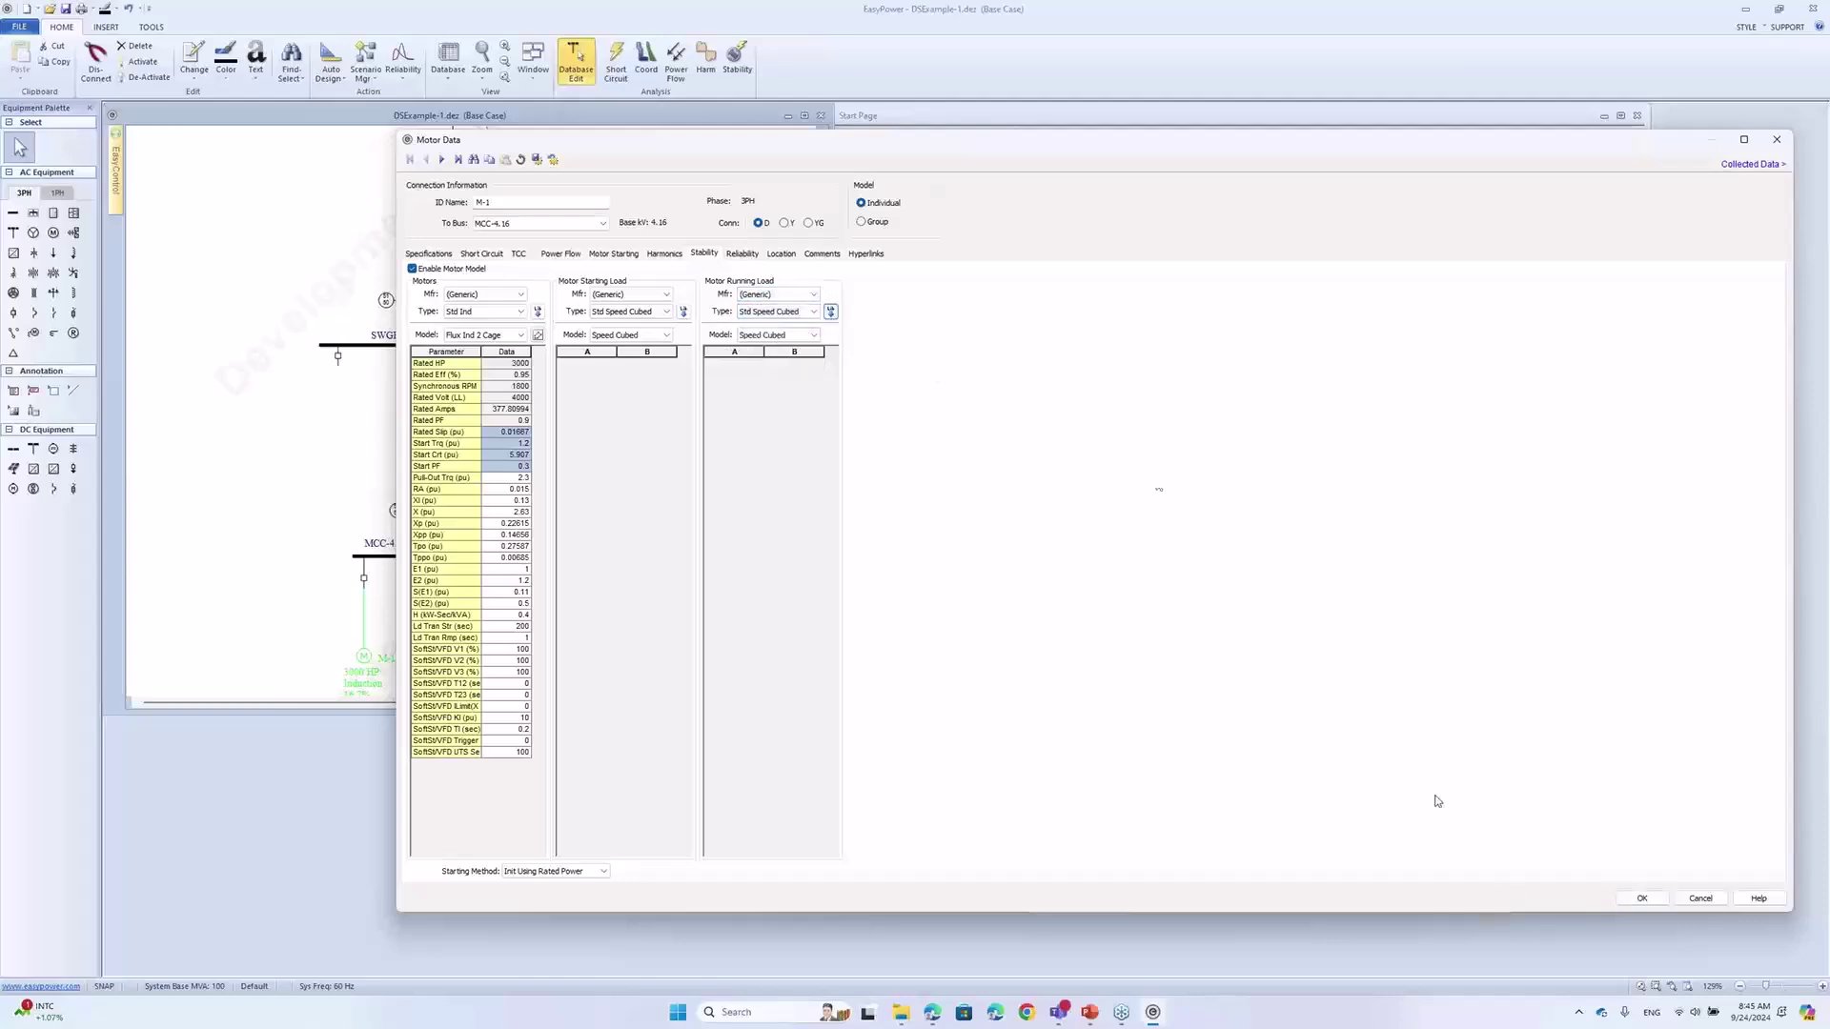
click(1635, 901)
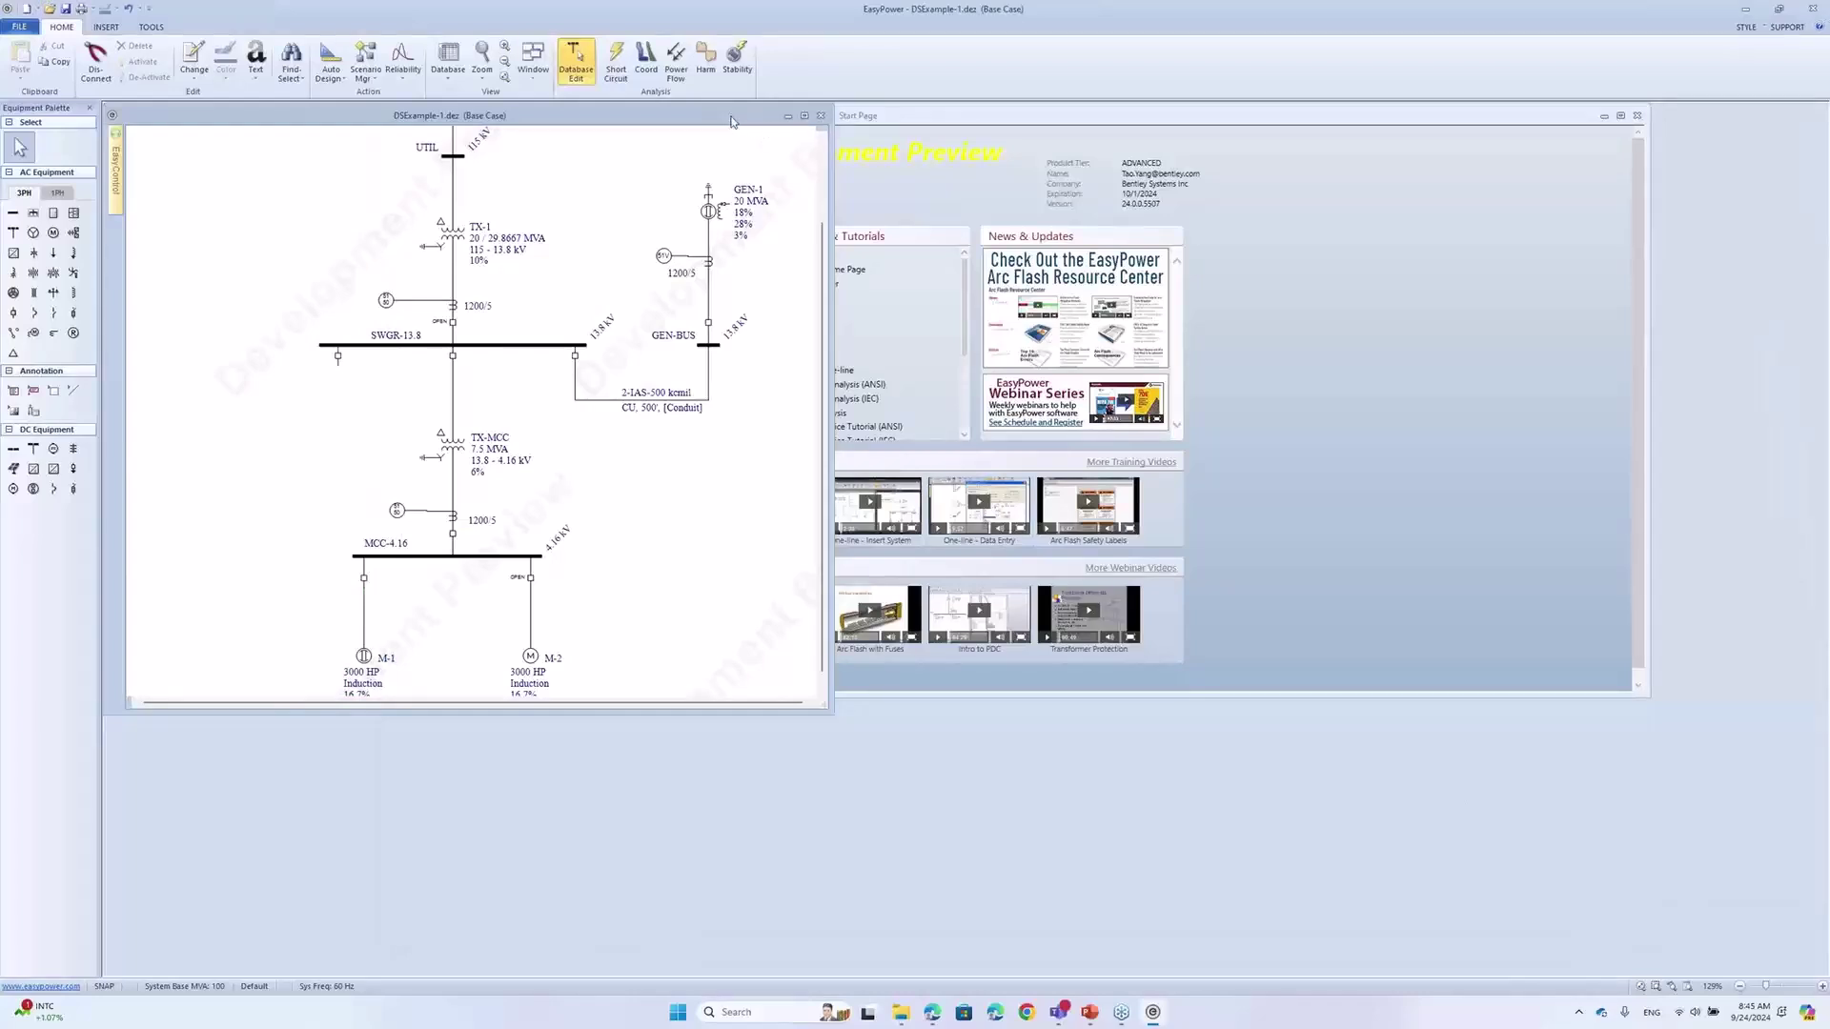
Switch to the Dynamic Stability focus, check its arc flash options, and simulate a bus fault at MCC-4.16
click(737, 59)
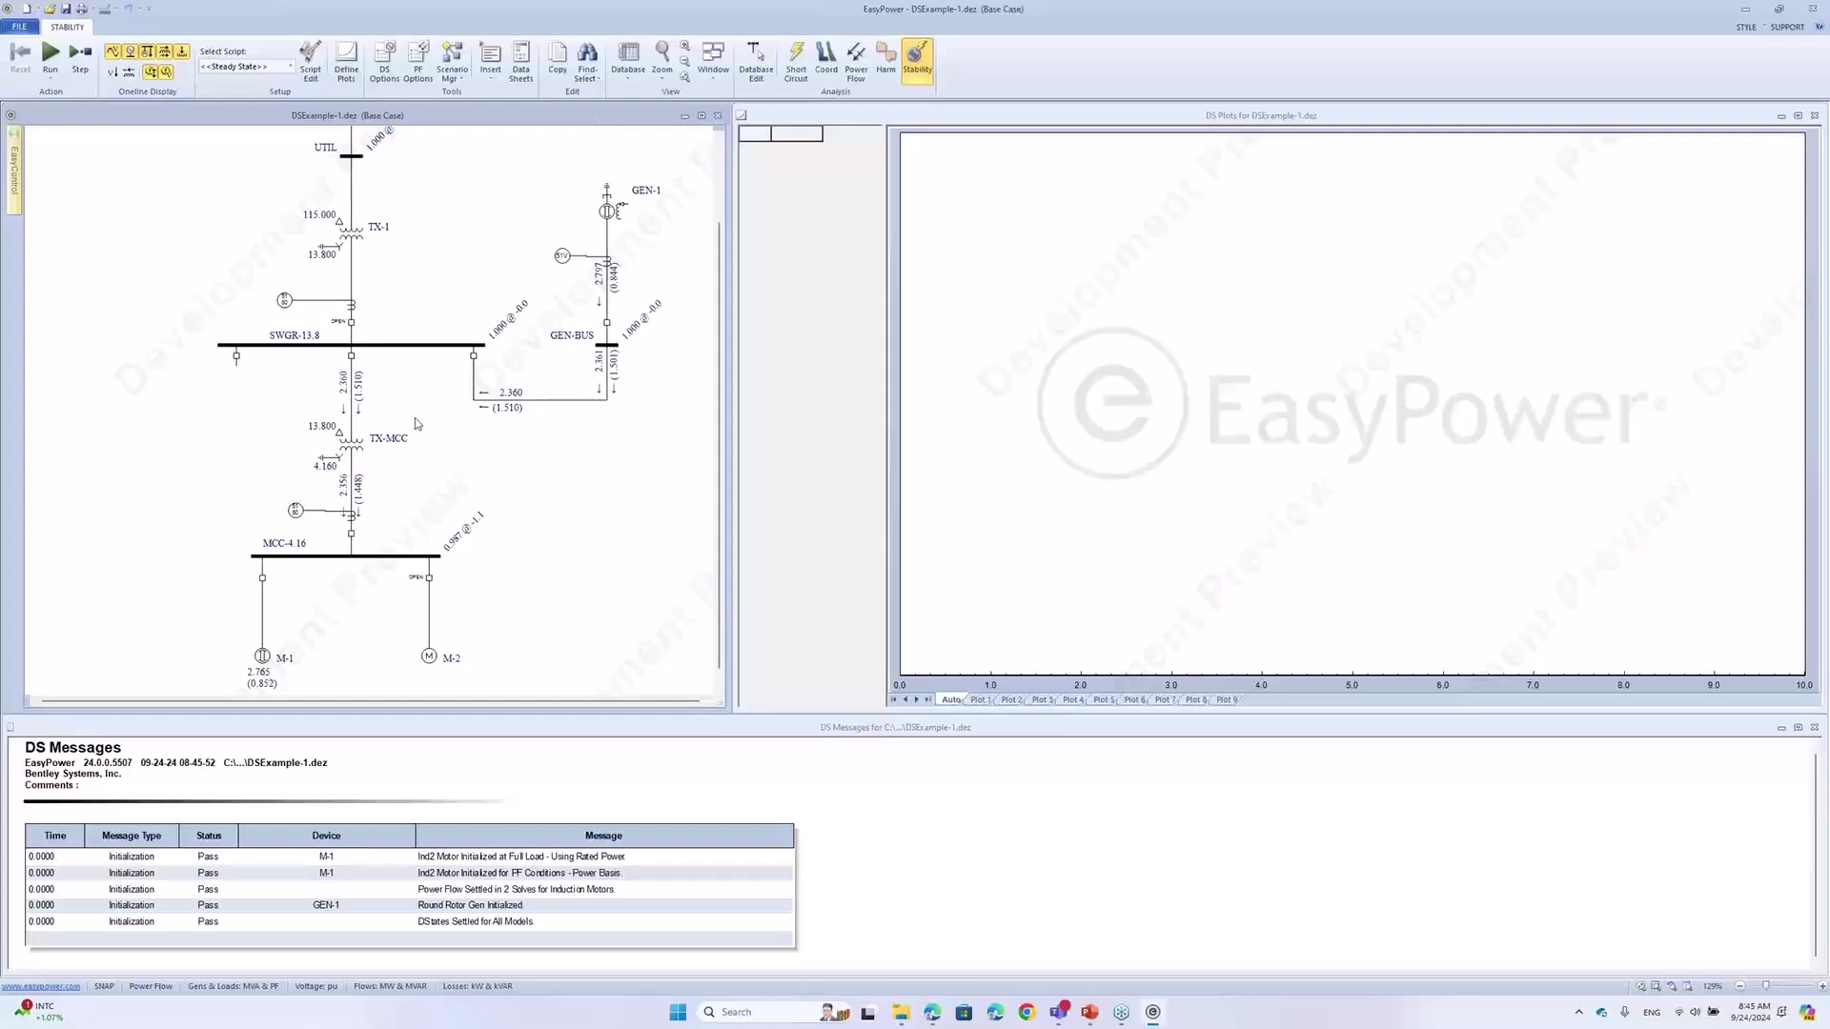
click(347, 65)
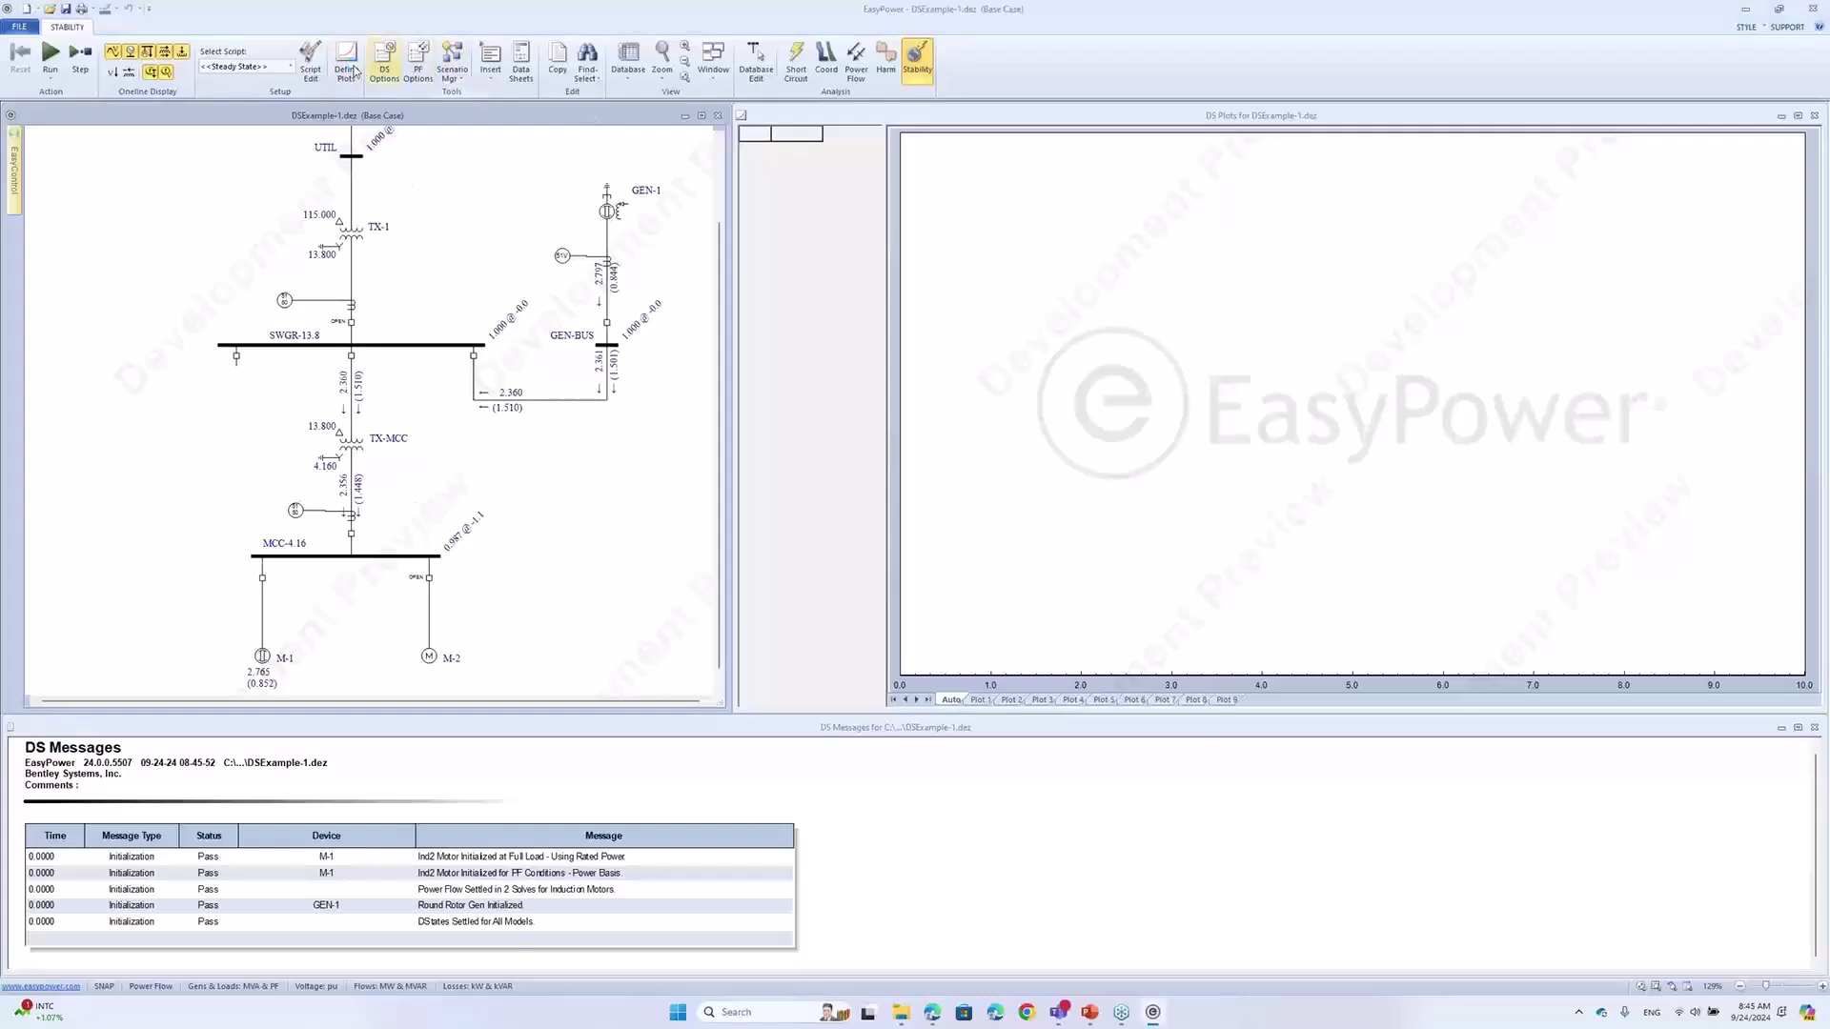
click(1139, 568)
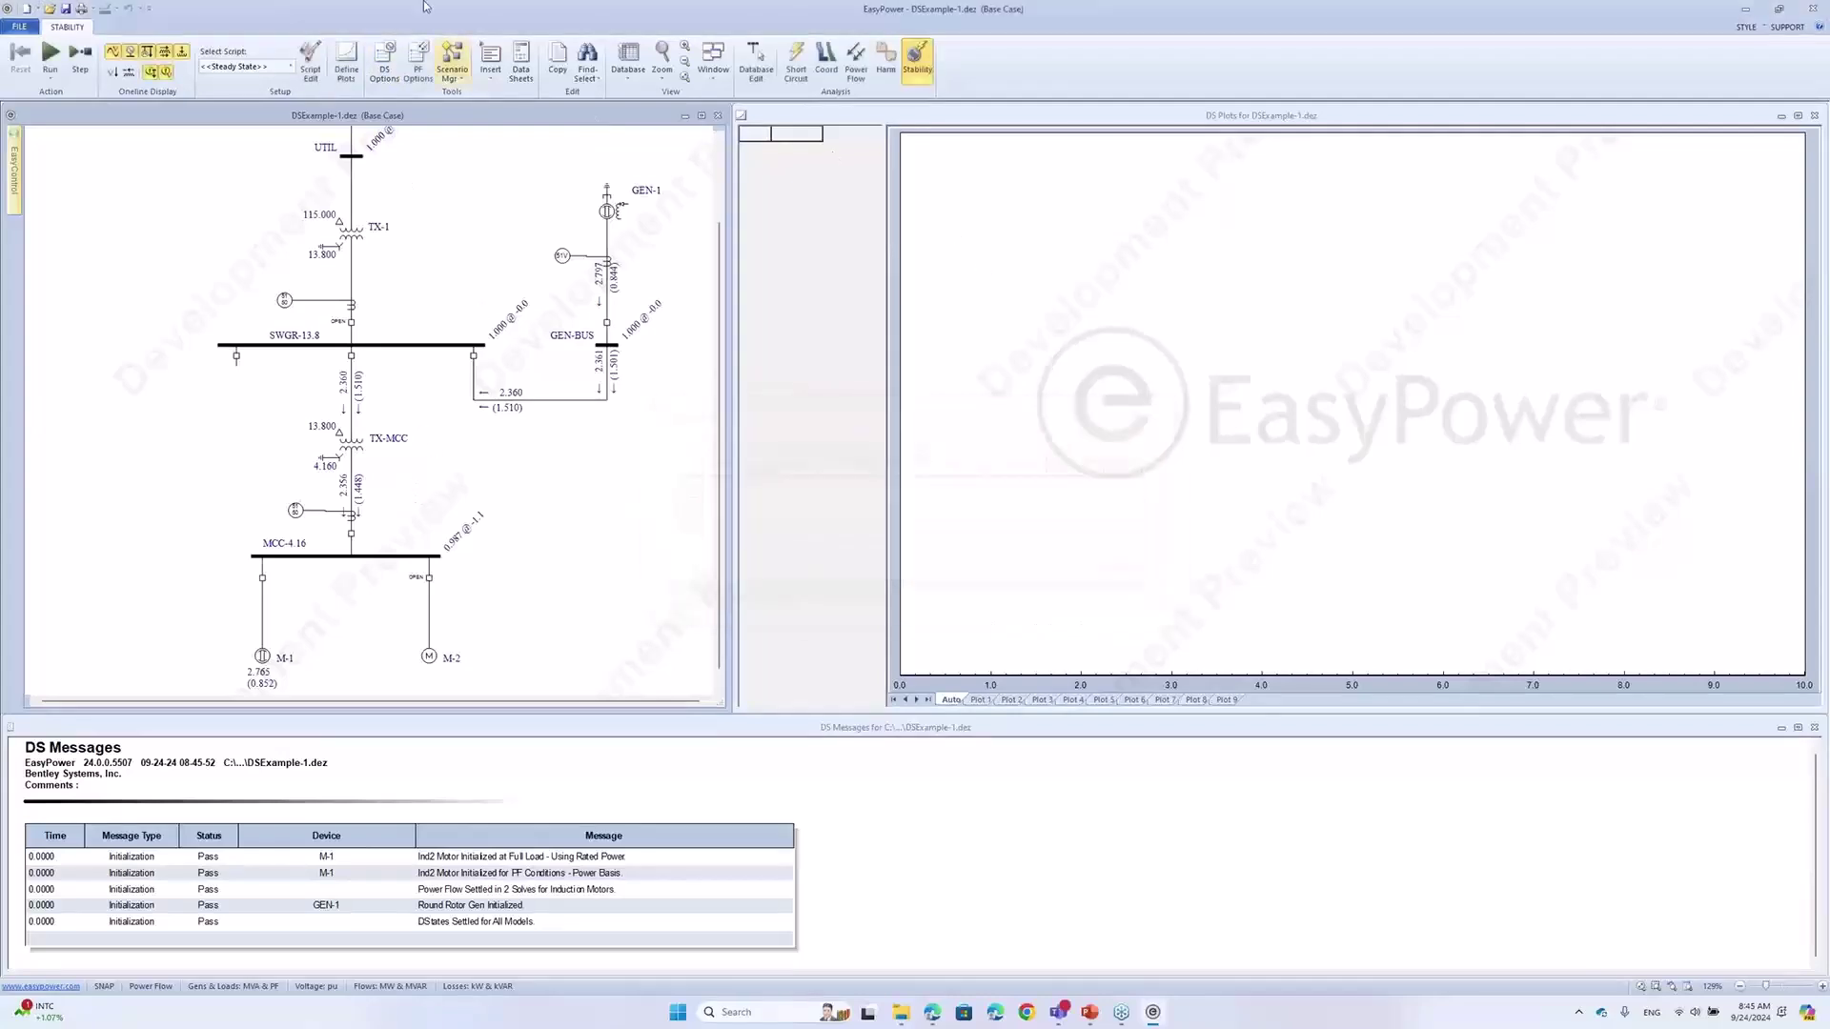
click(386, 64)
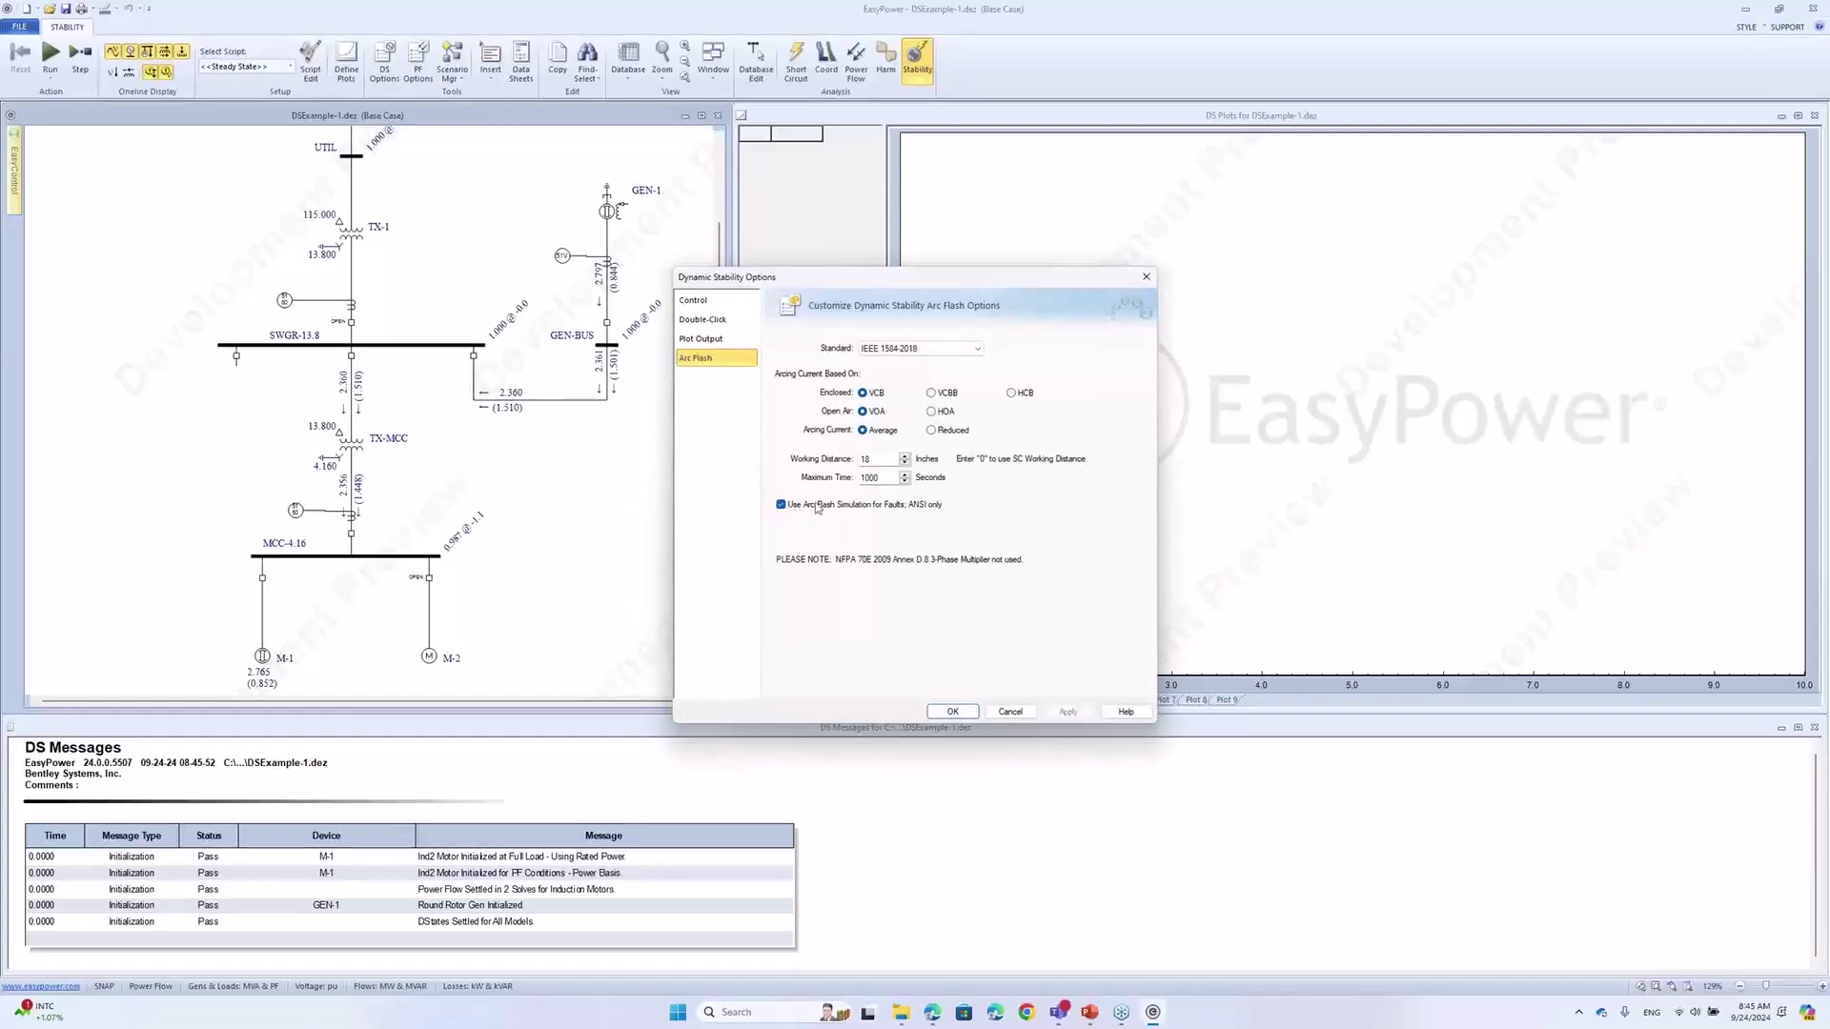
click(952, 712)
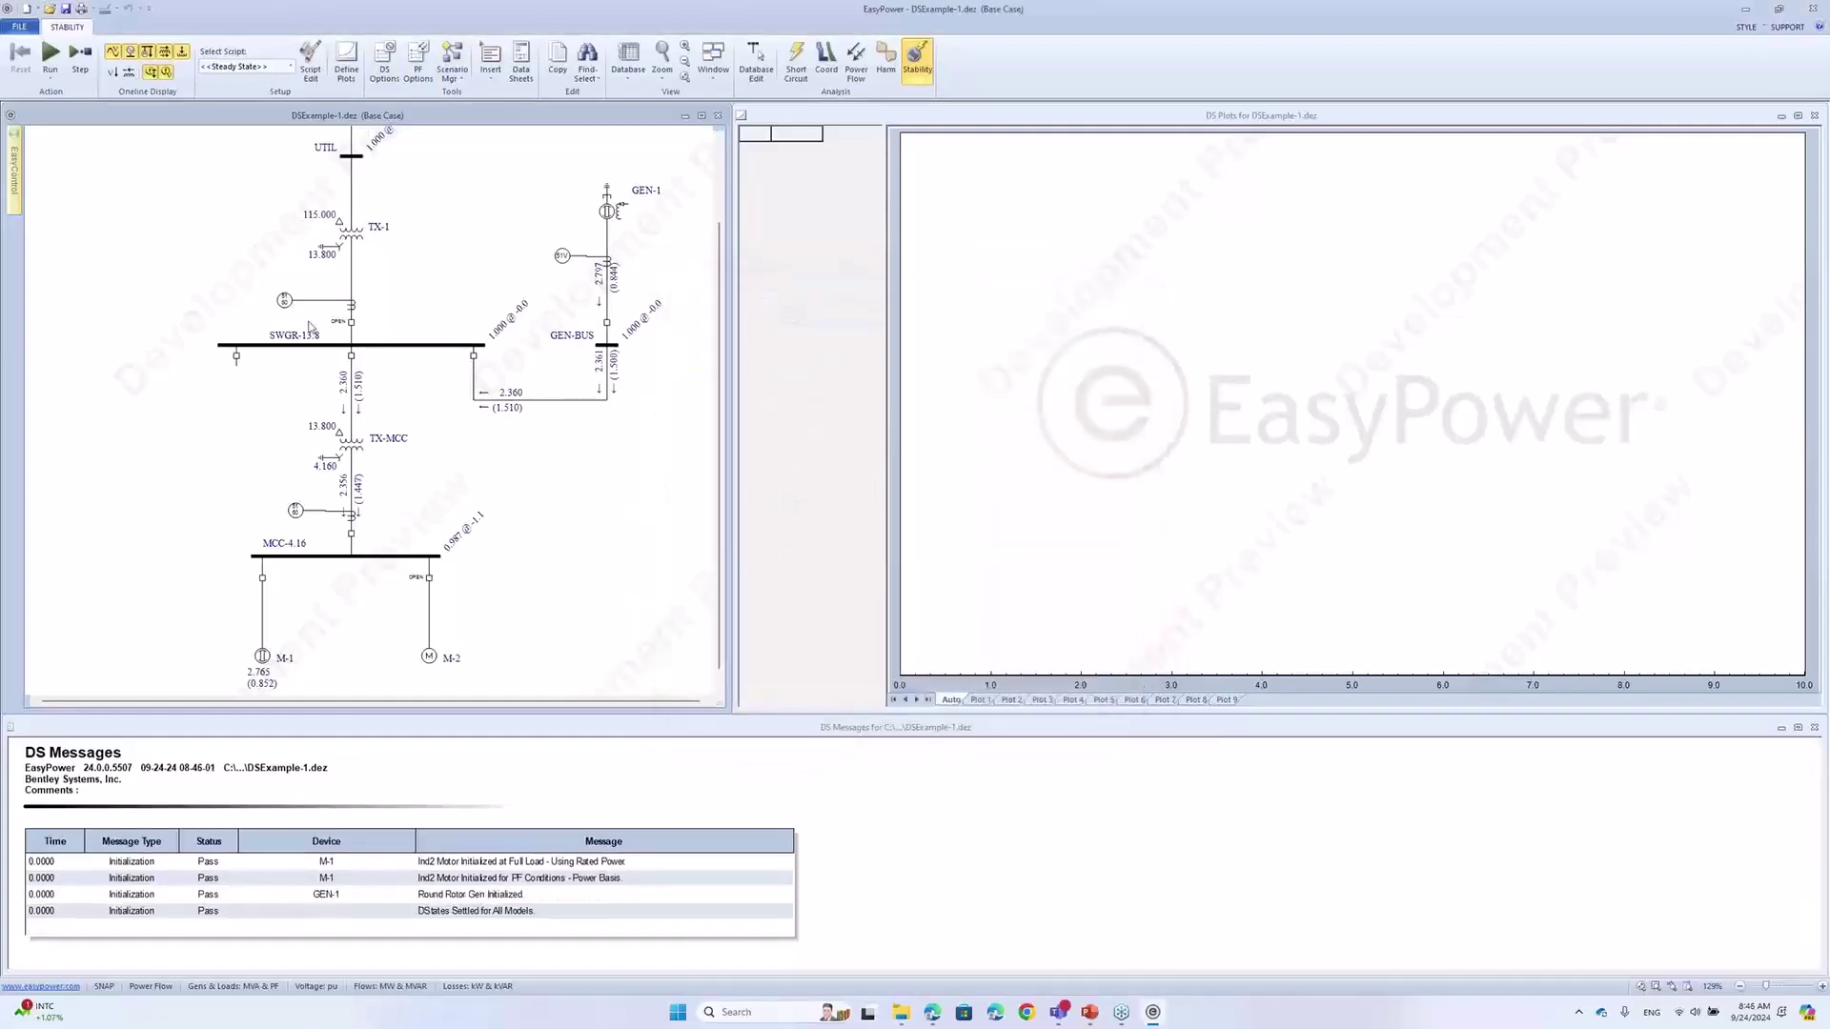
click(405, 559)
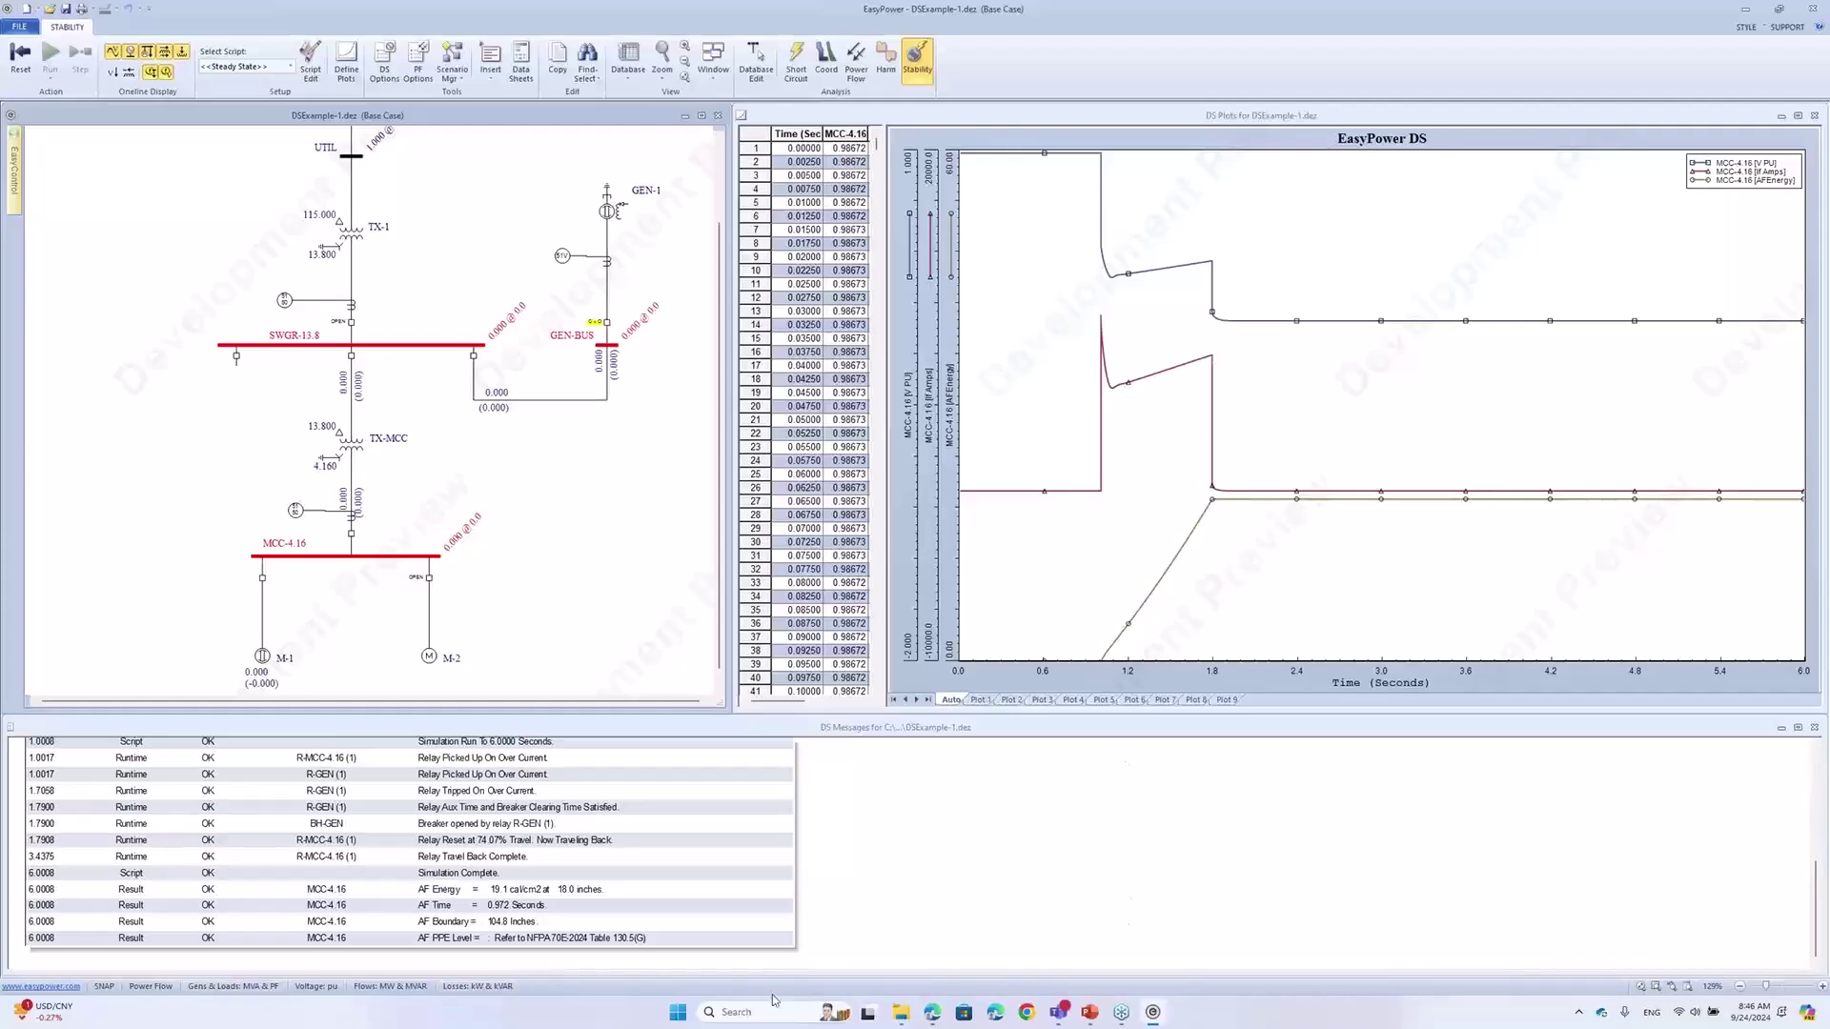
Open Snipping Tool and capture the relay, breaker and arc flash result rows of the DS Messages report
click(678, 1014)
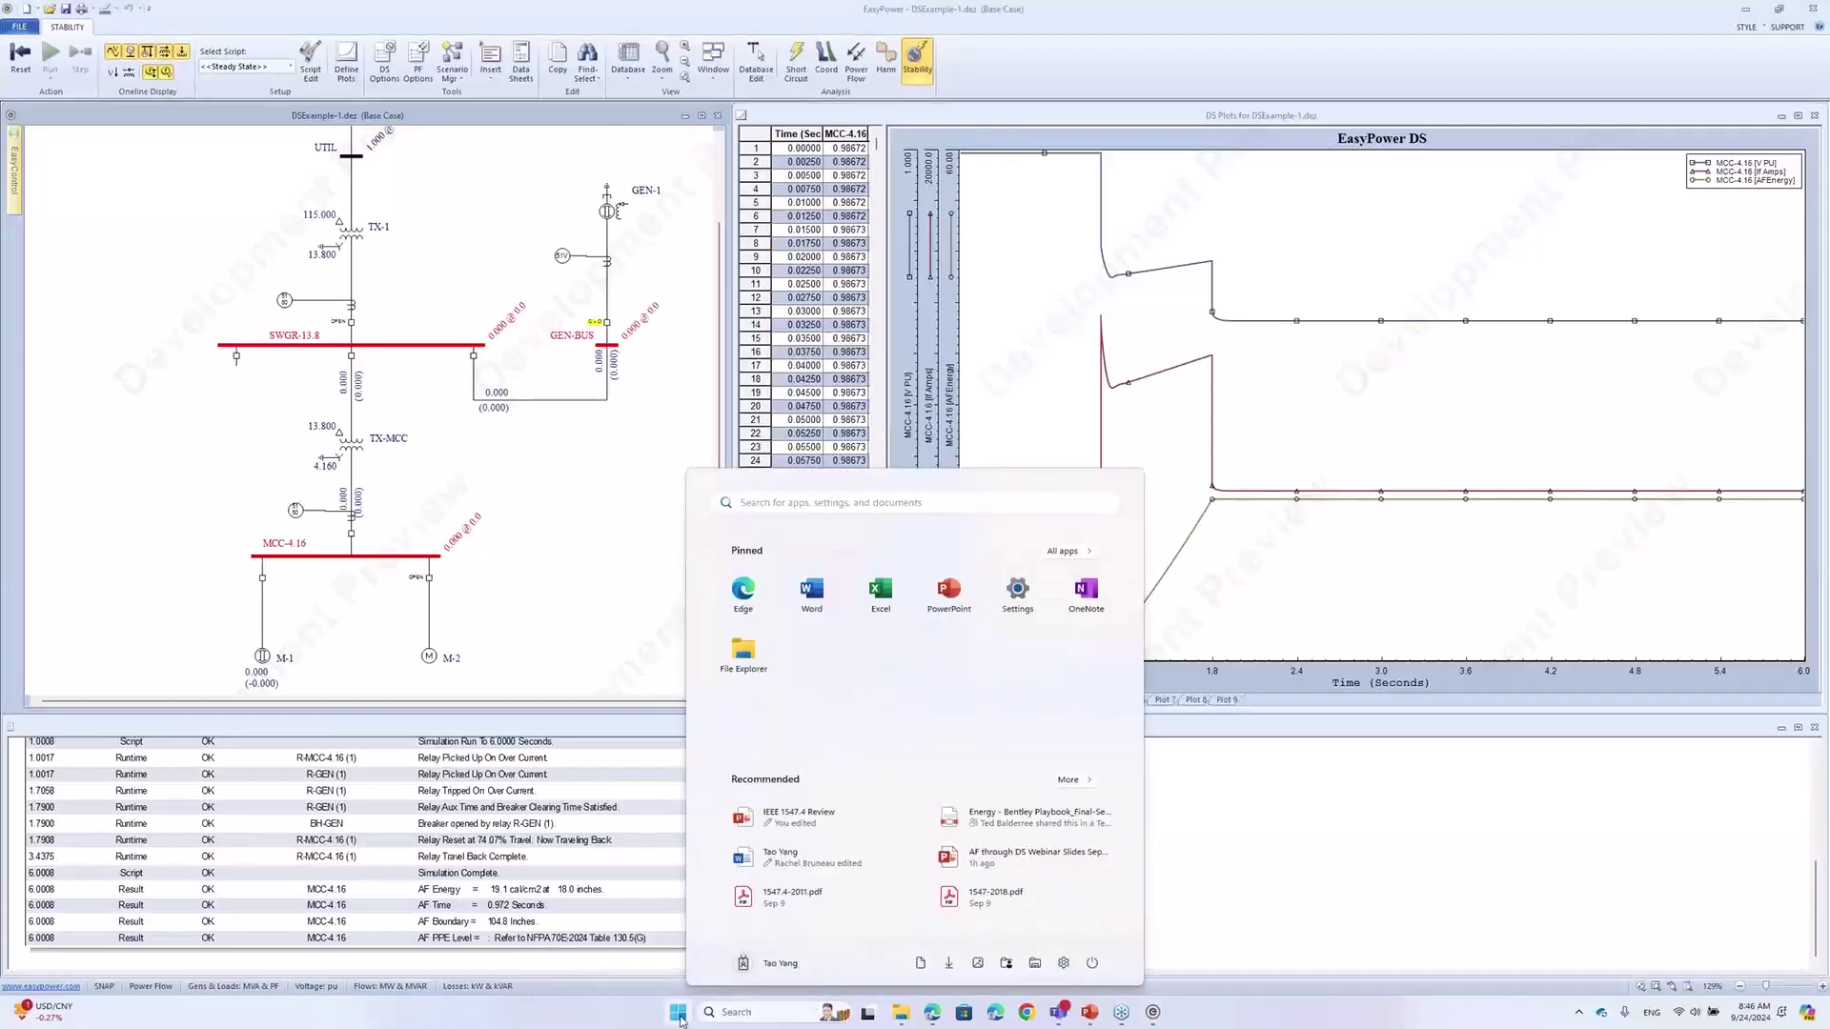
text(sni)
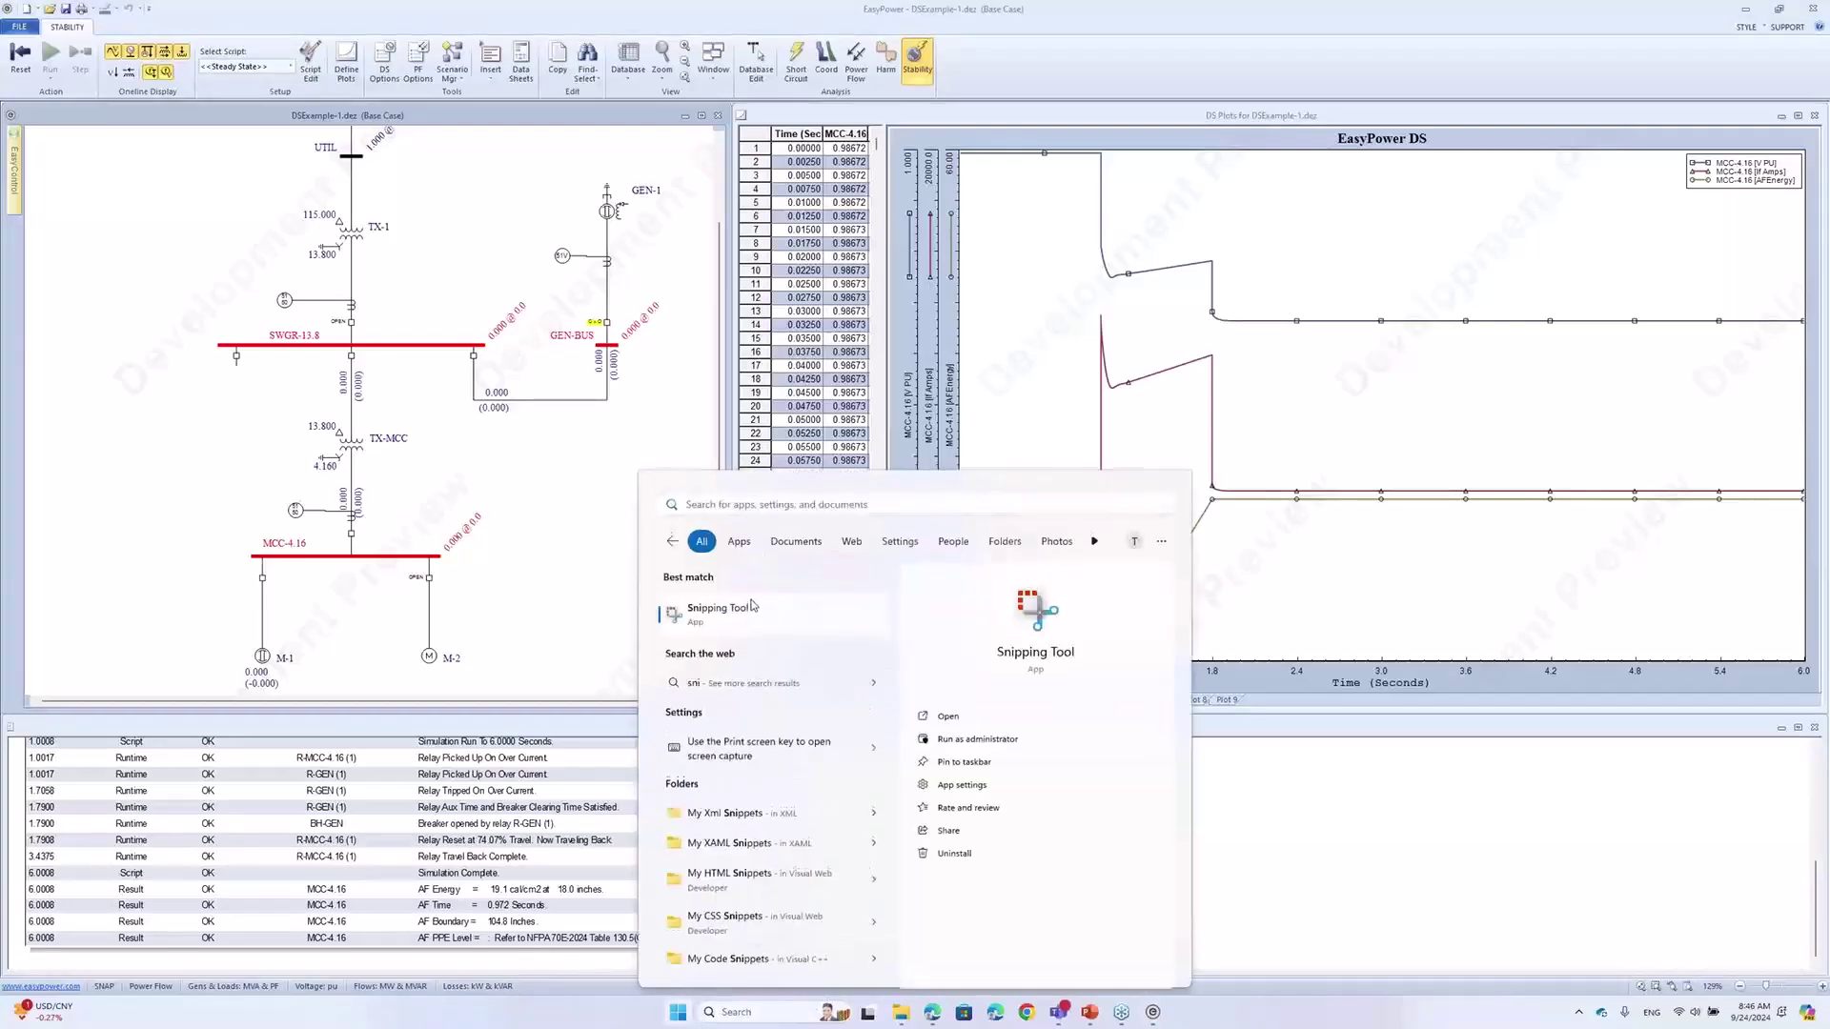
click(719, 607)
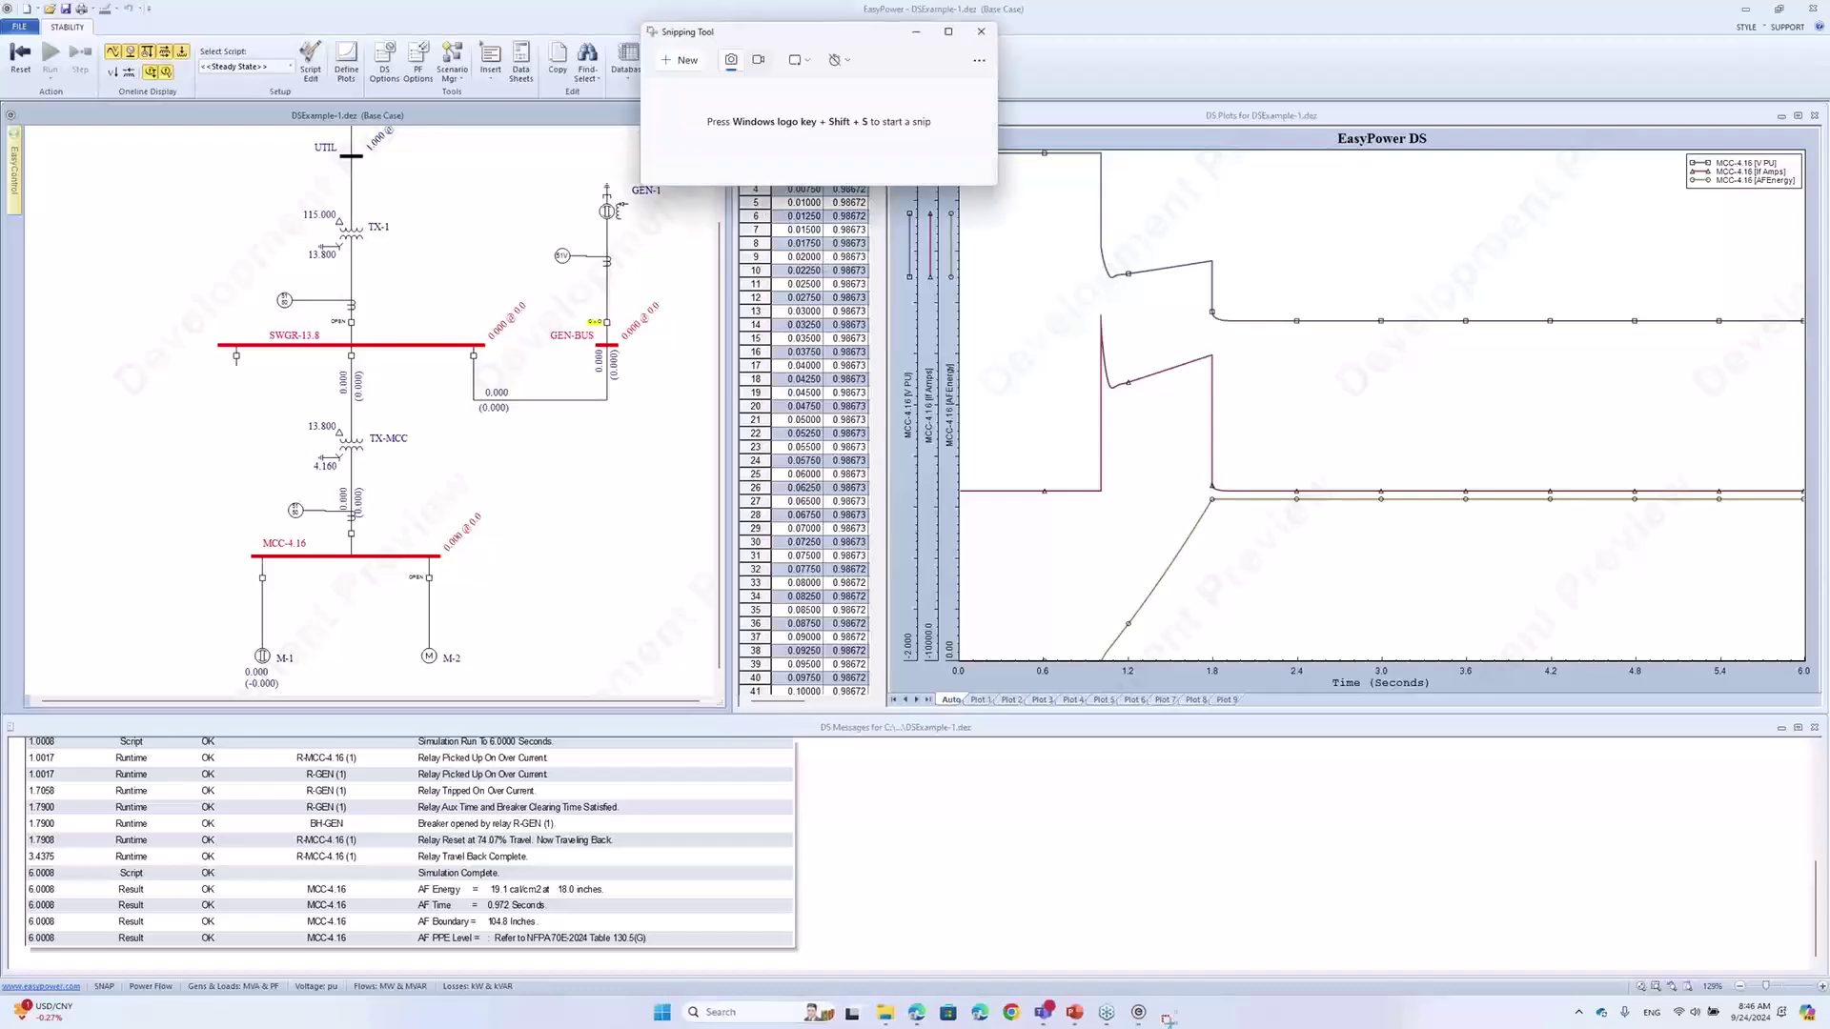
click(680, 68)
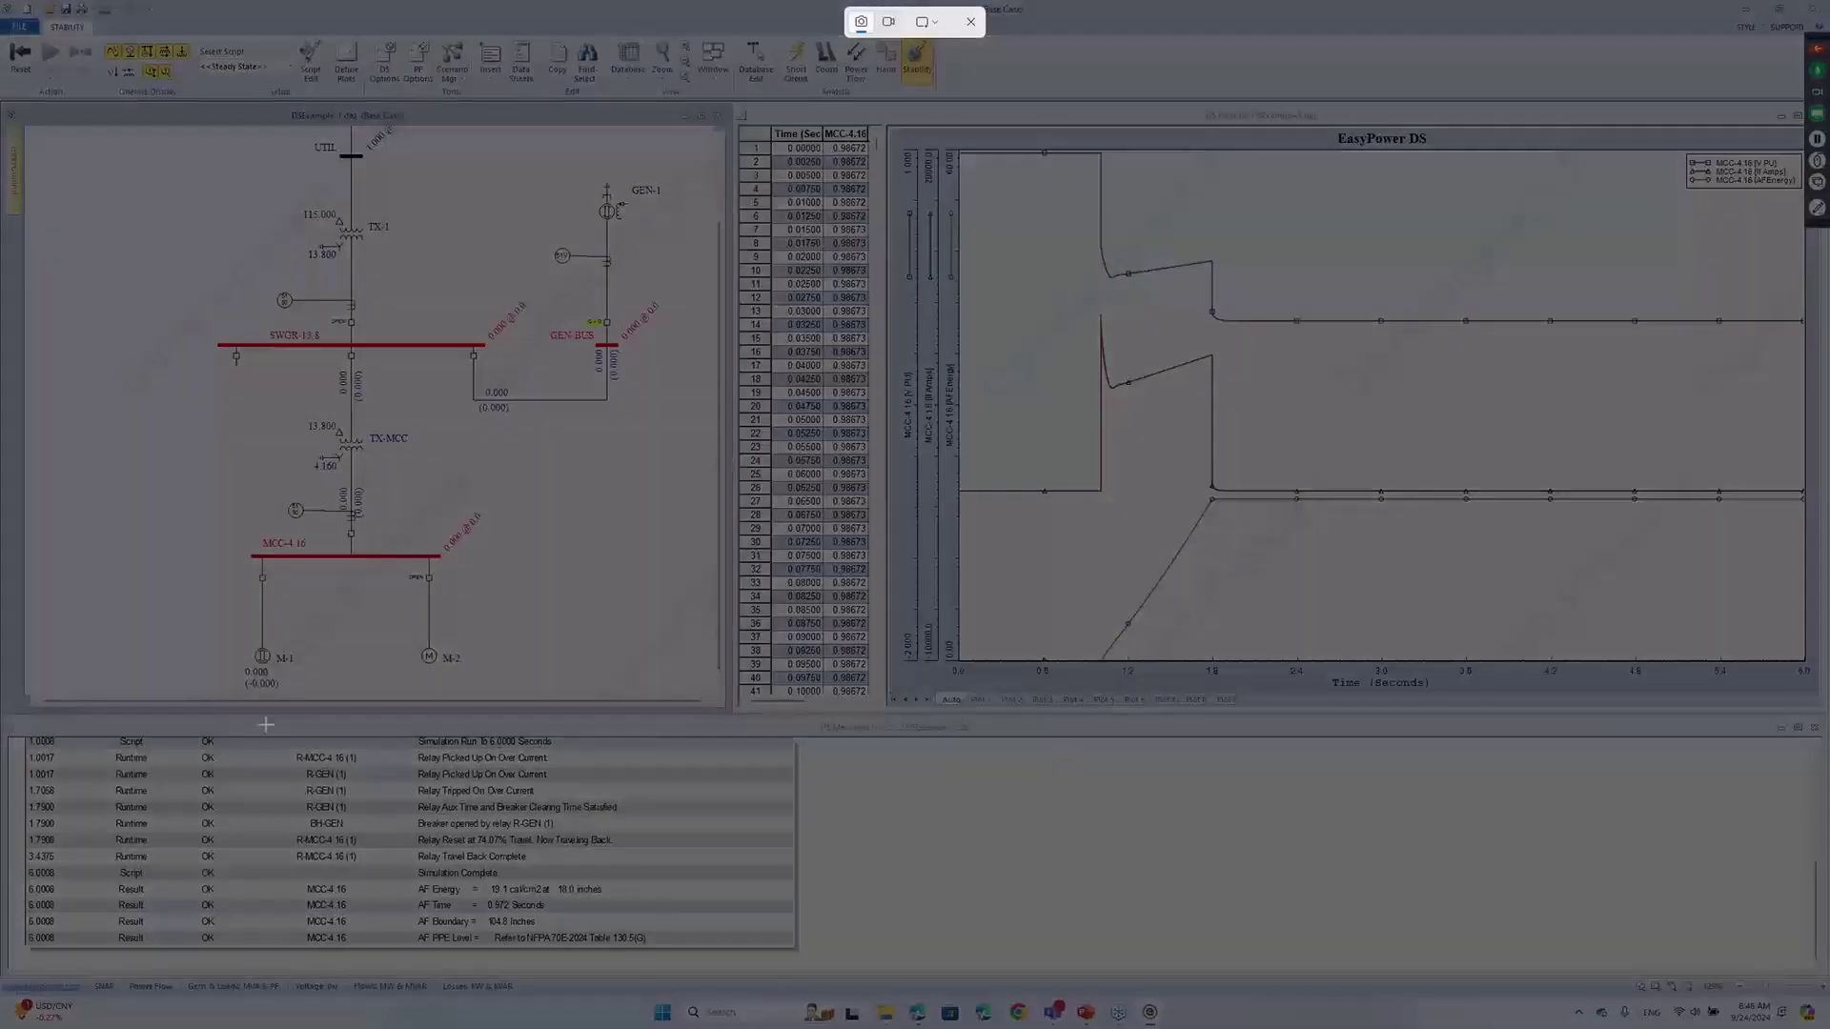
drag(21, 750, 677, 953)
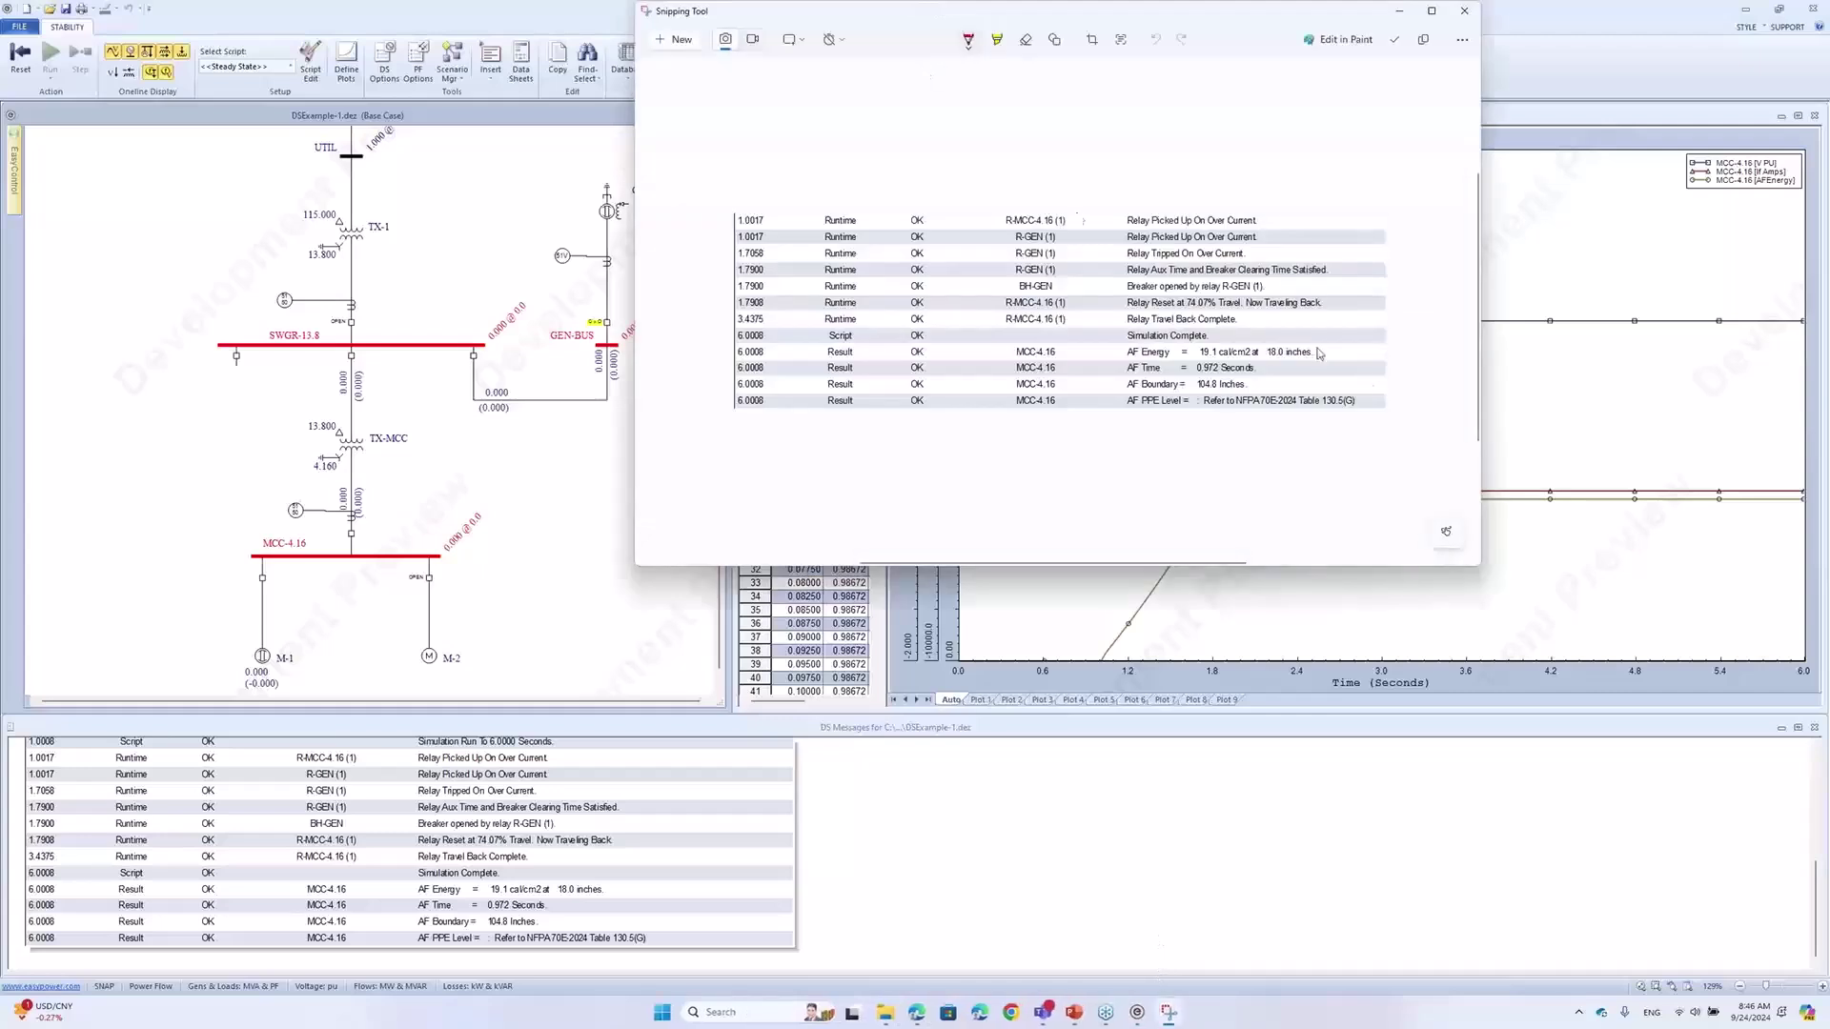
Underline the AF energy, time and boundary results and the R-GEN trip and BH-GEN breaker opening rows in red on the snip
drag(1127, 359, 1300, 359)
drag(1127, 375, 1256, 373)
drag(1128, 392, 1254, 391)
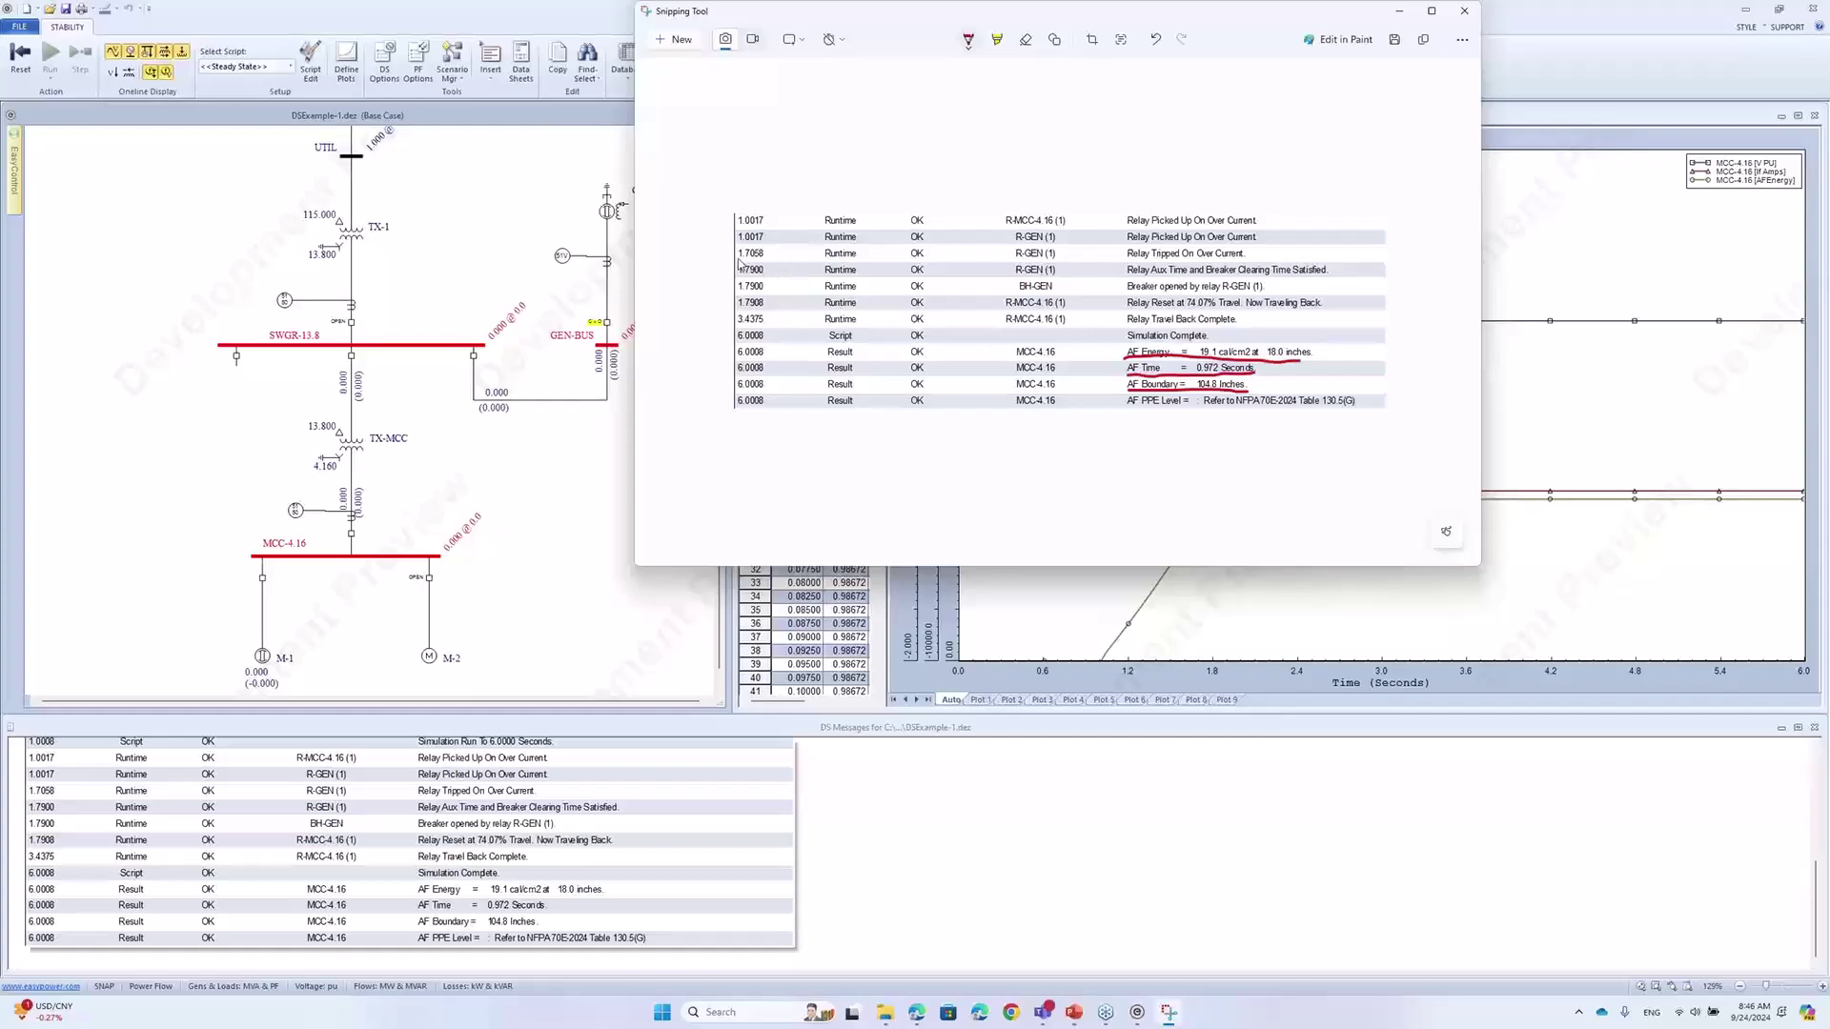
mouse_move(727, 267)
mouse_down()
mouse_move(1116, 274)
mouse_move(1248, 254)
mouse_up()
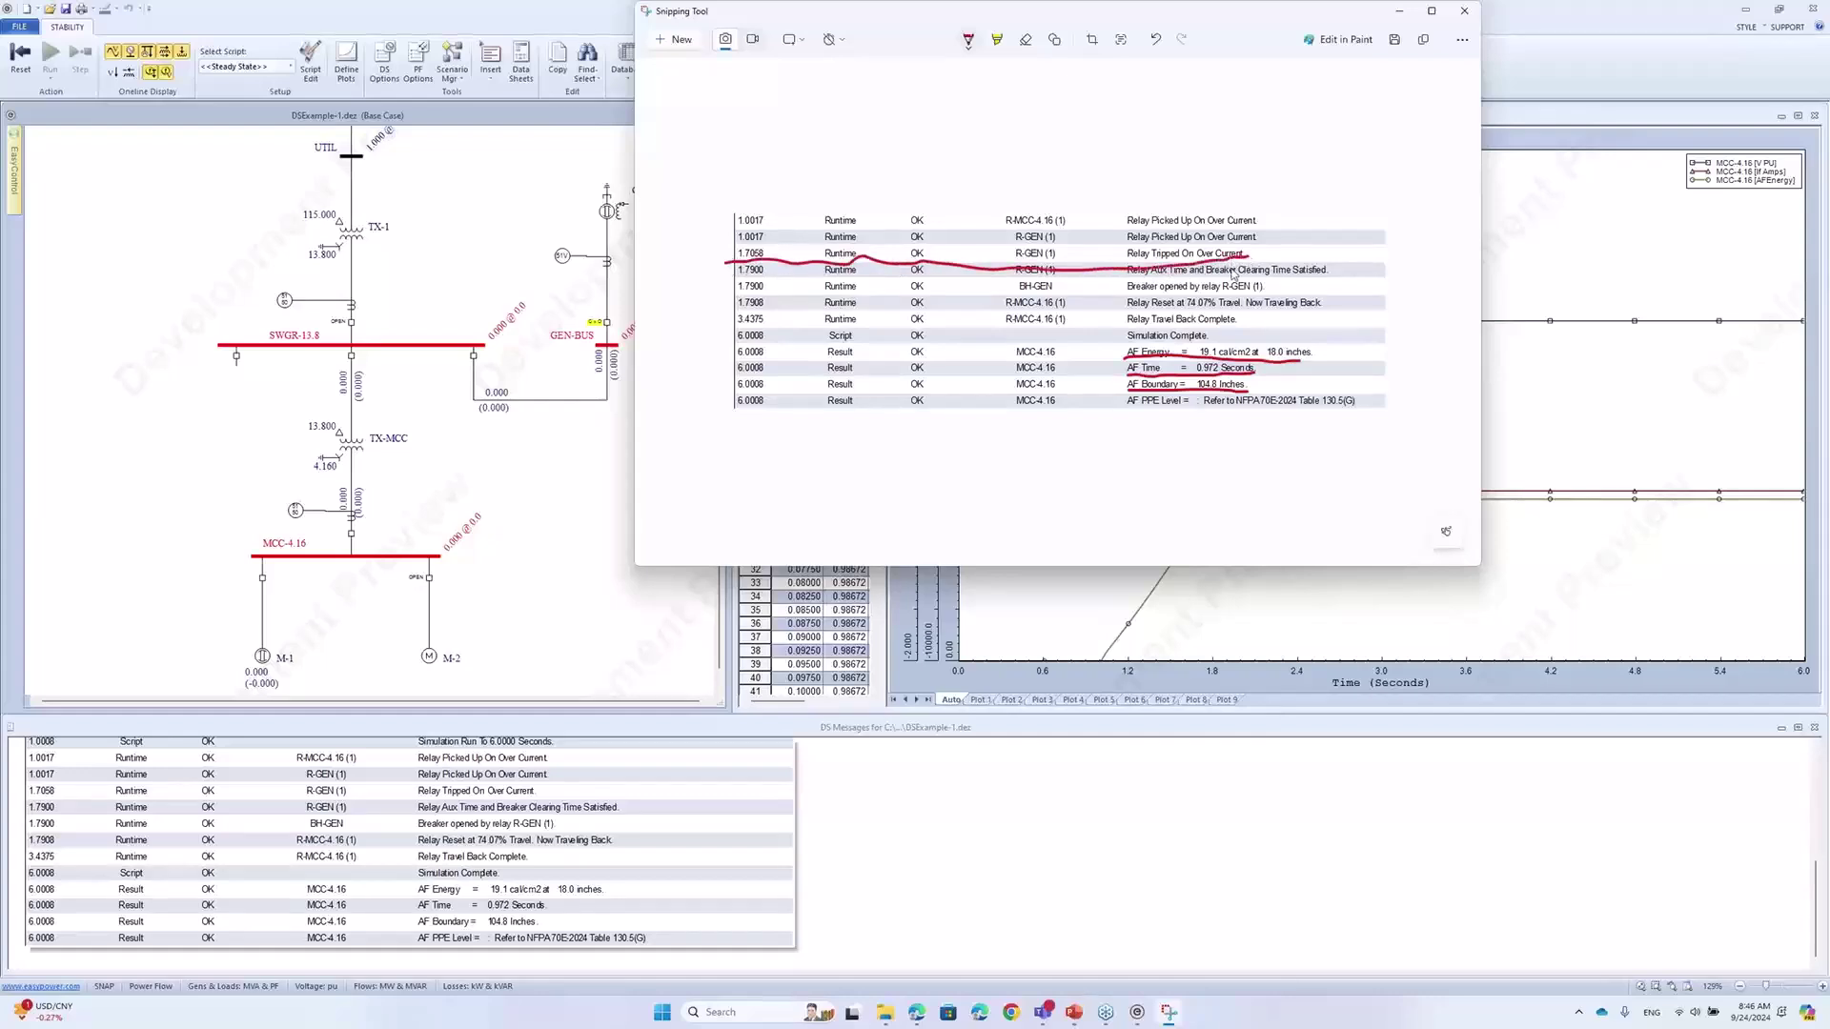
drag(732, 297, 1271, 288)
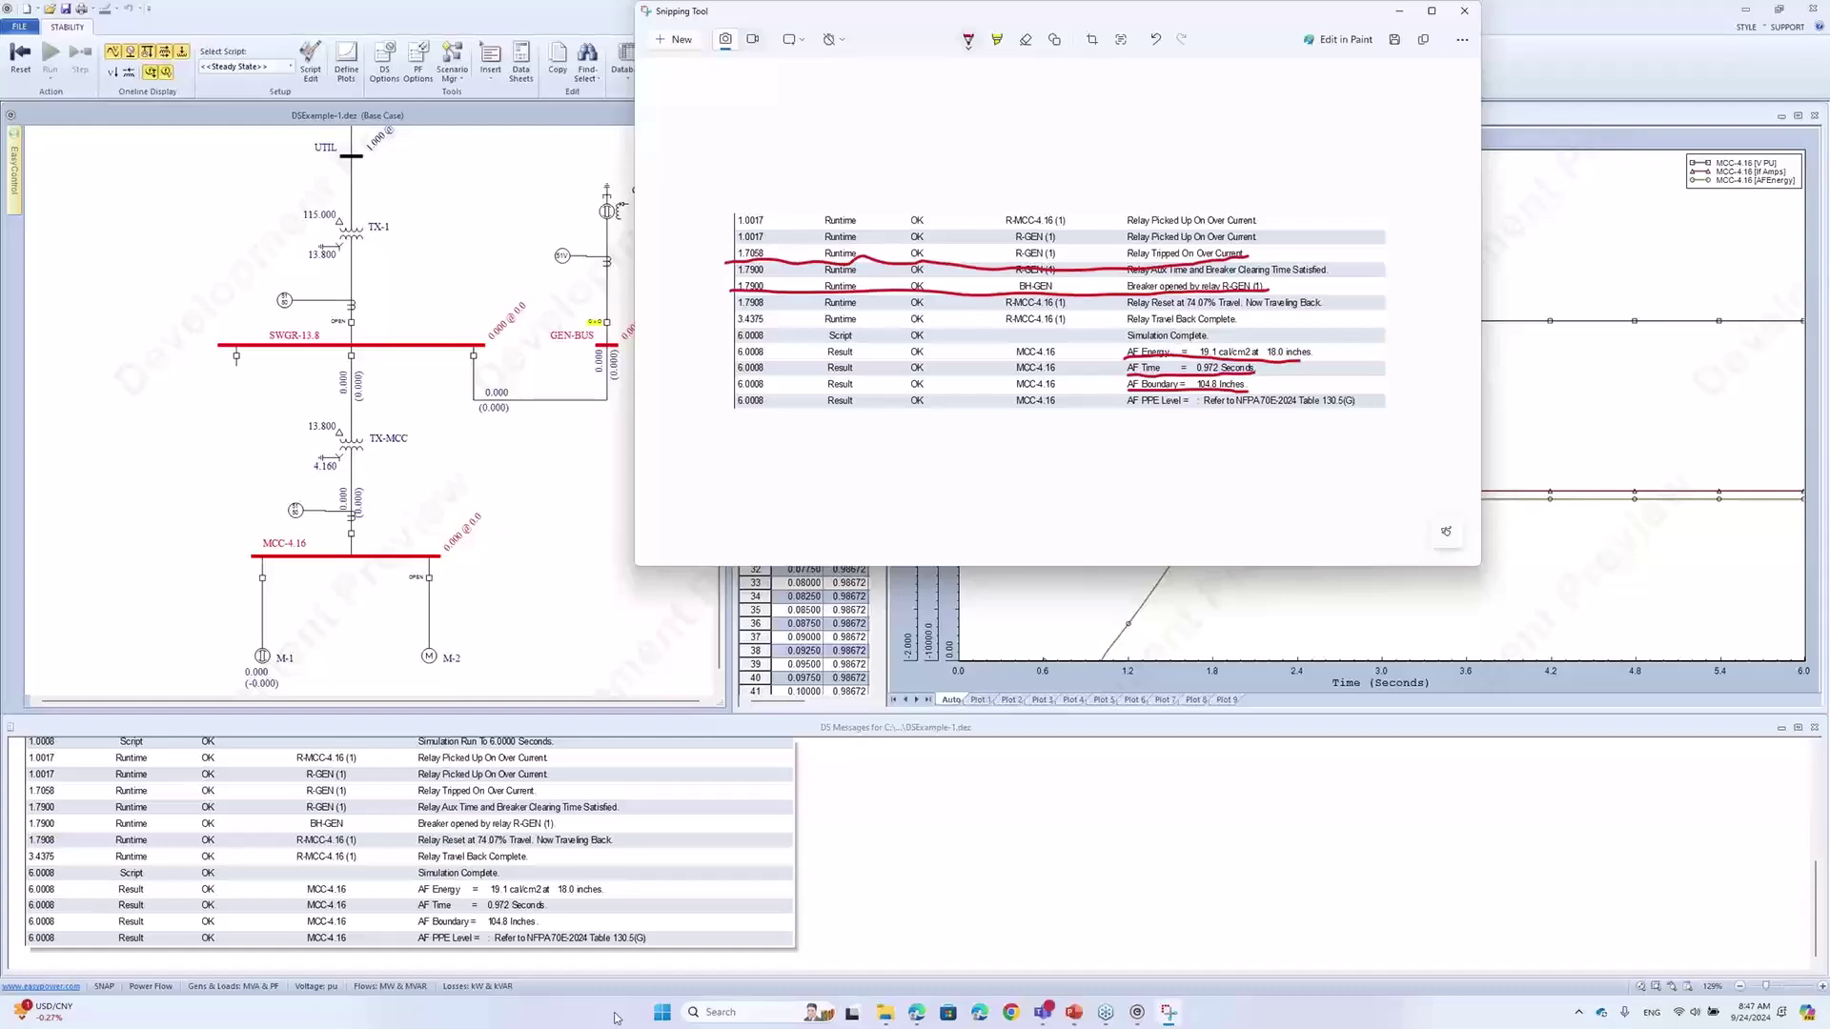
Switch to the Short Circuit focus, fault bus MCC-4.16, and display its Arc Flash Hazard Report
click(265, 231)
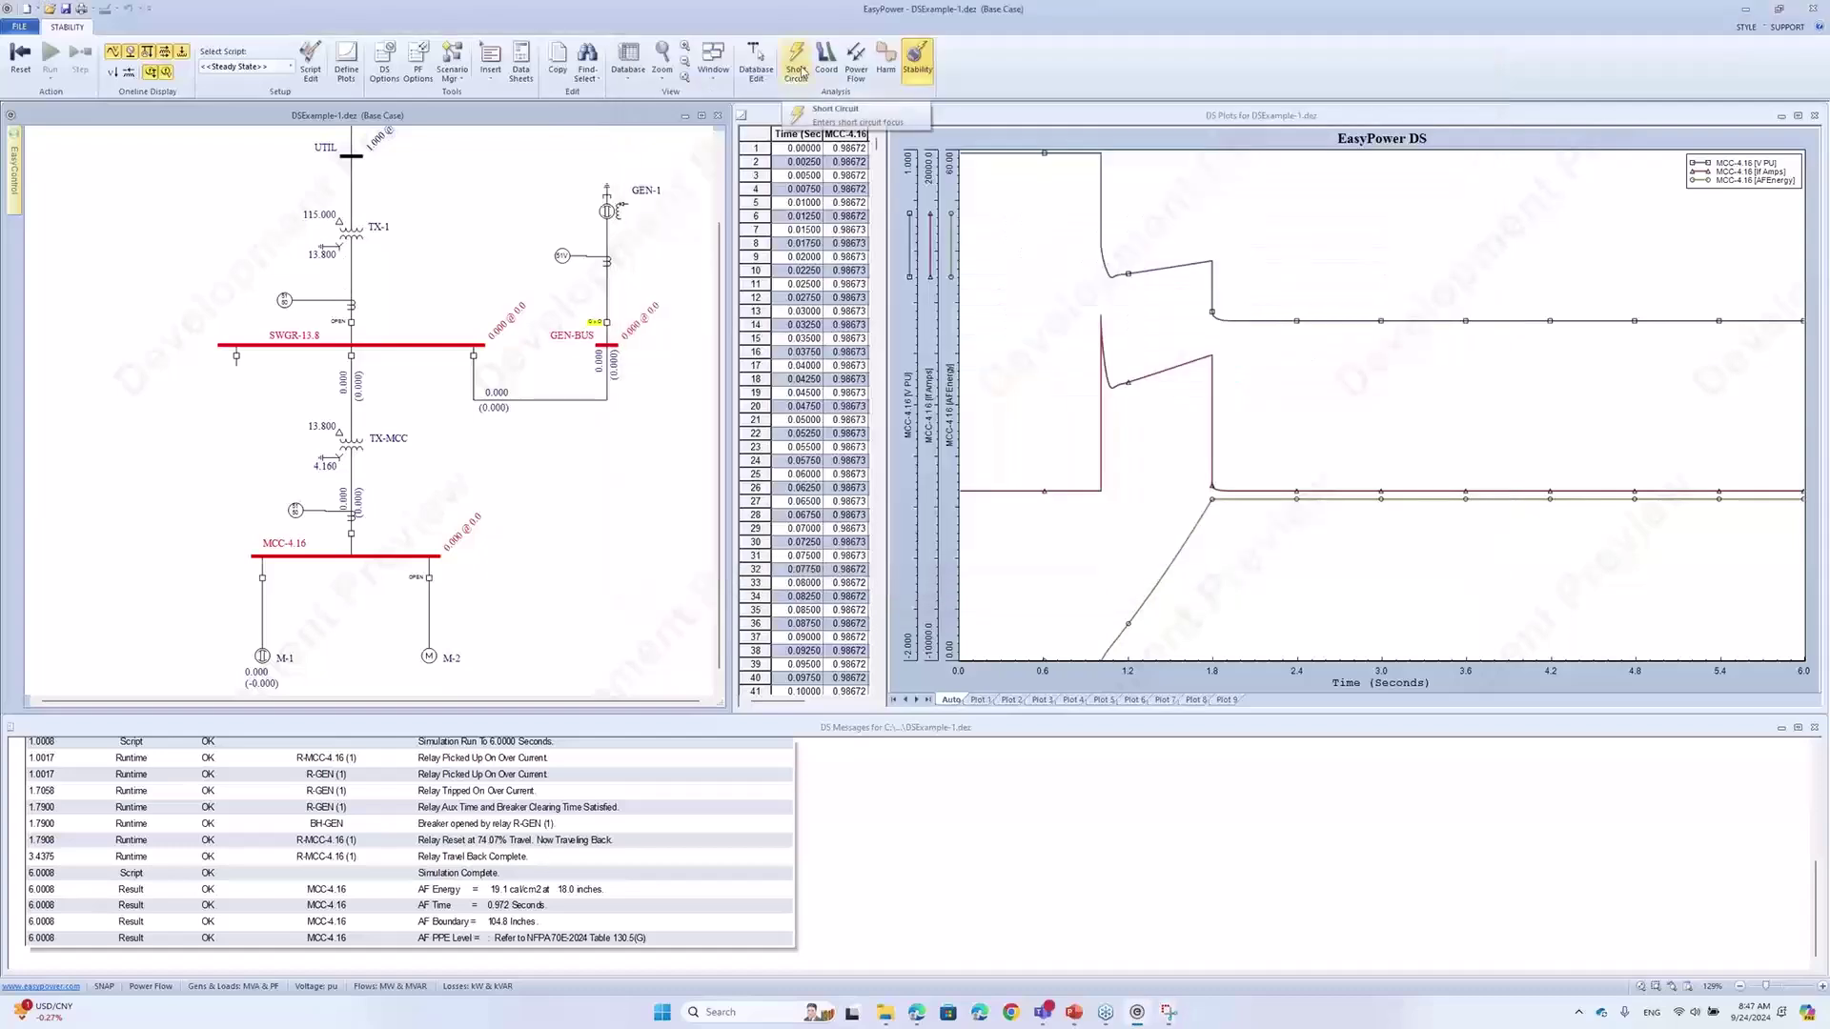
click(796, 62)
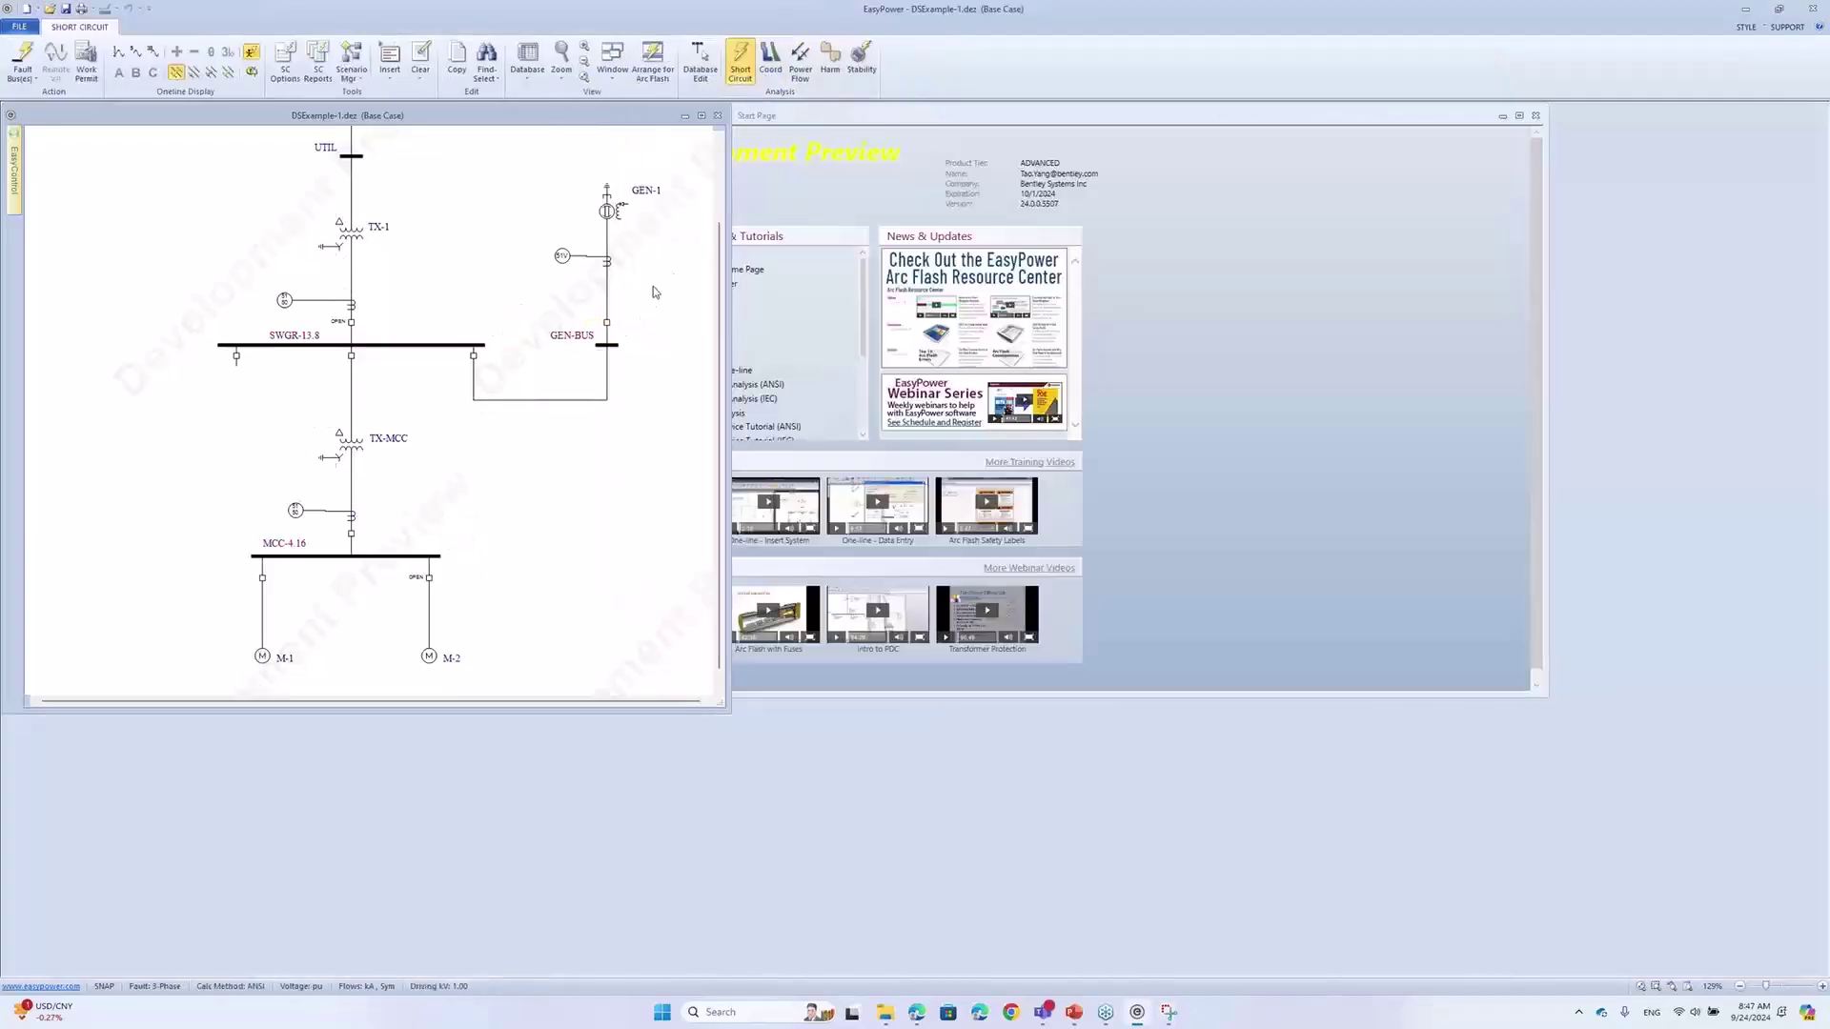
click(369, 556)
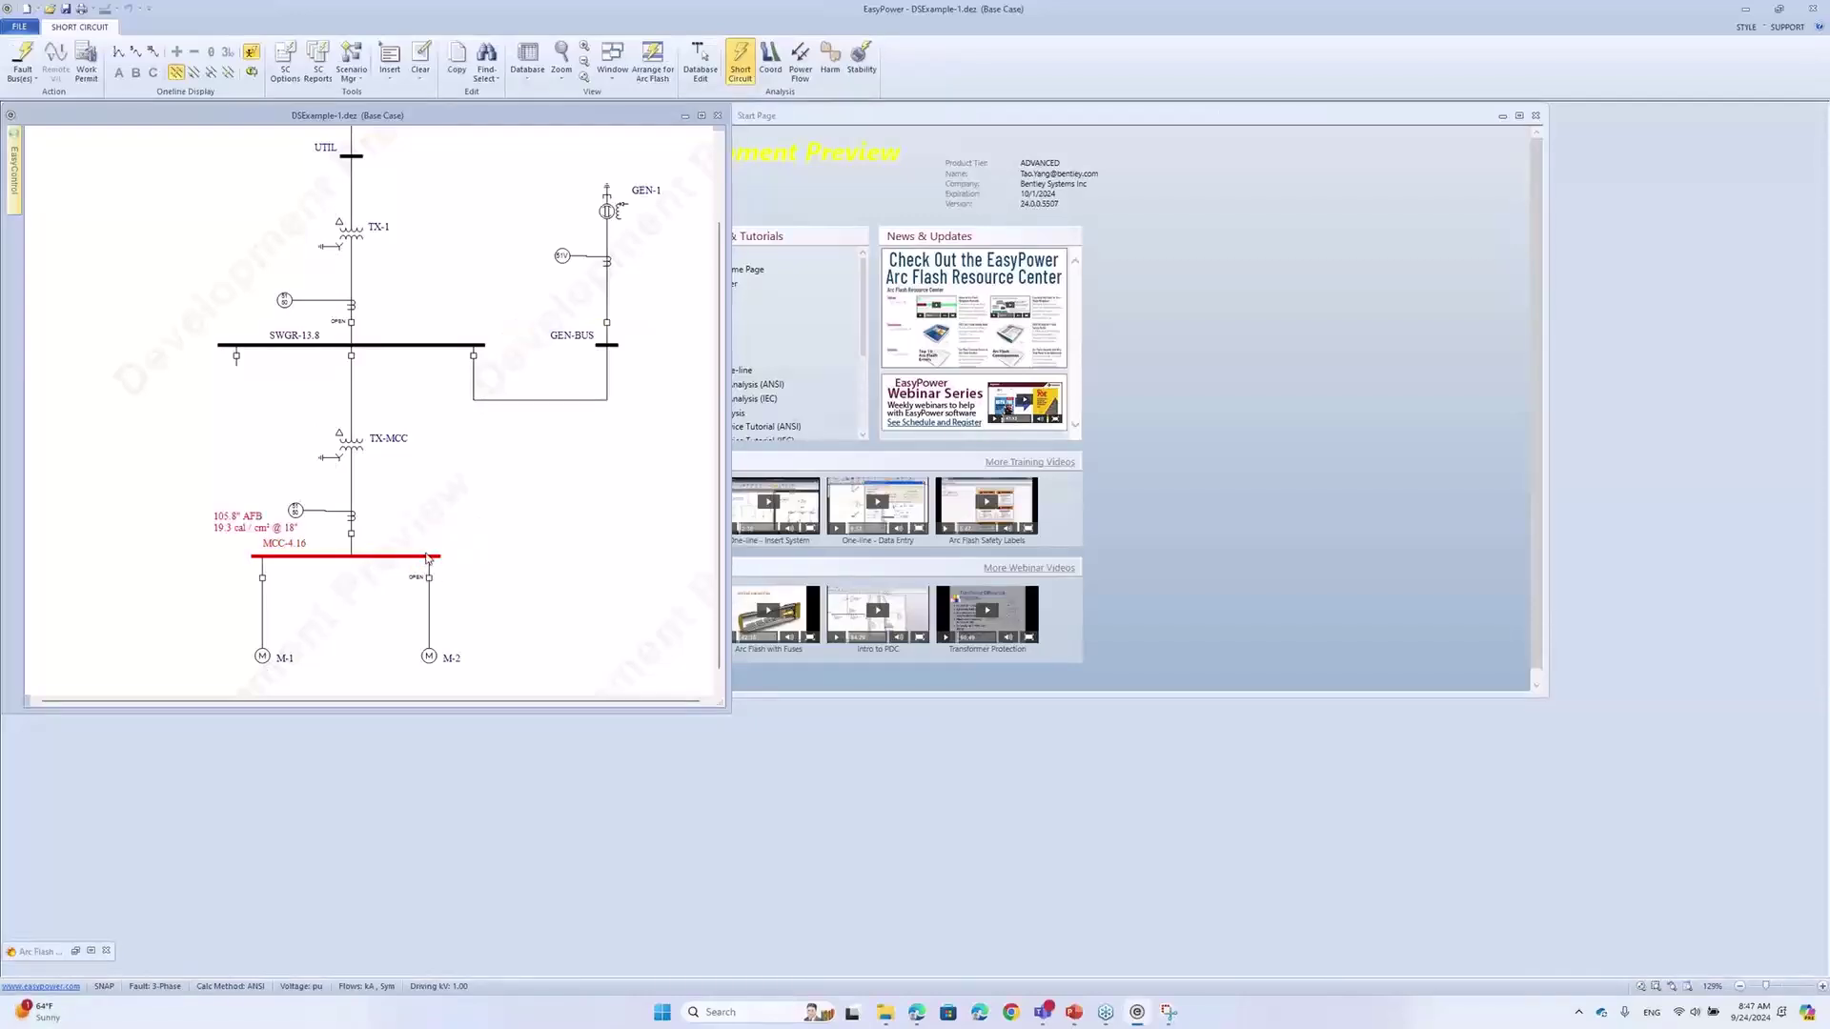
click(79, 955)
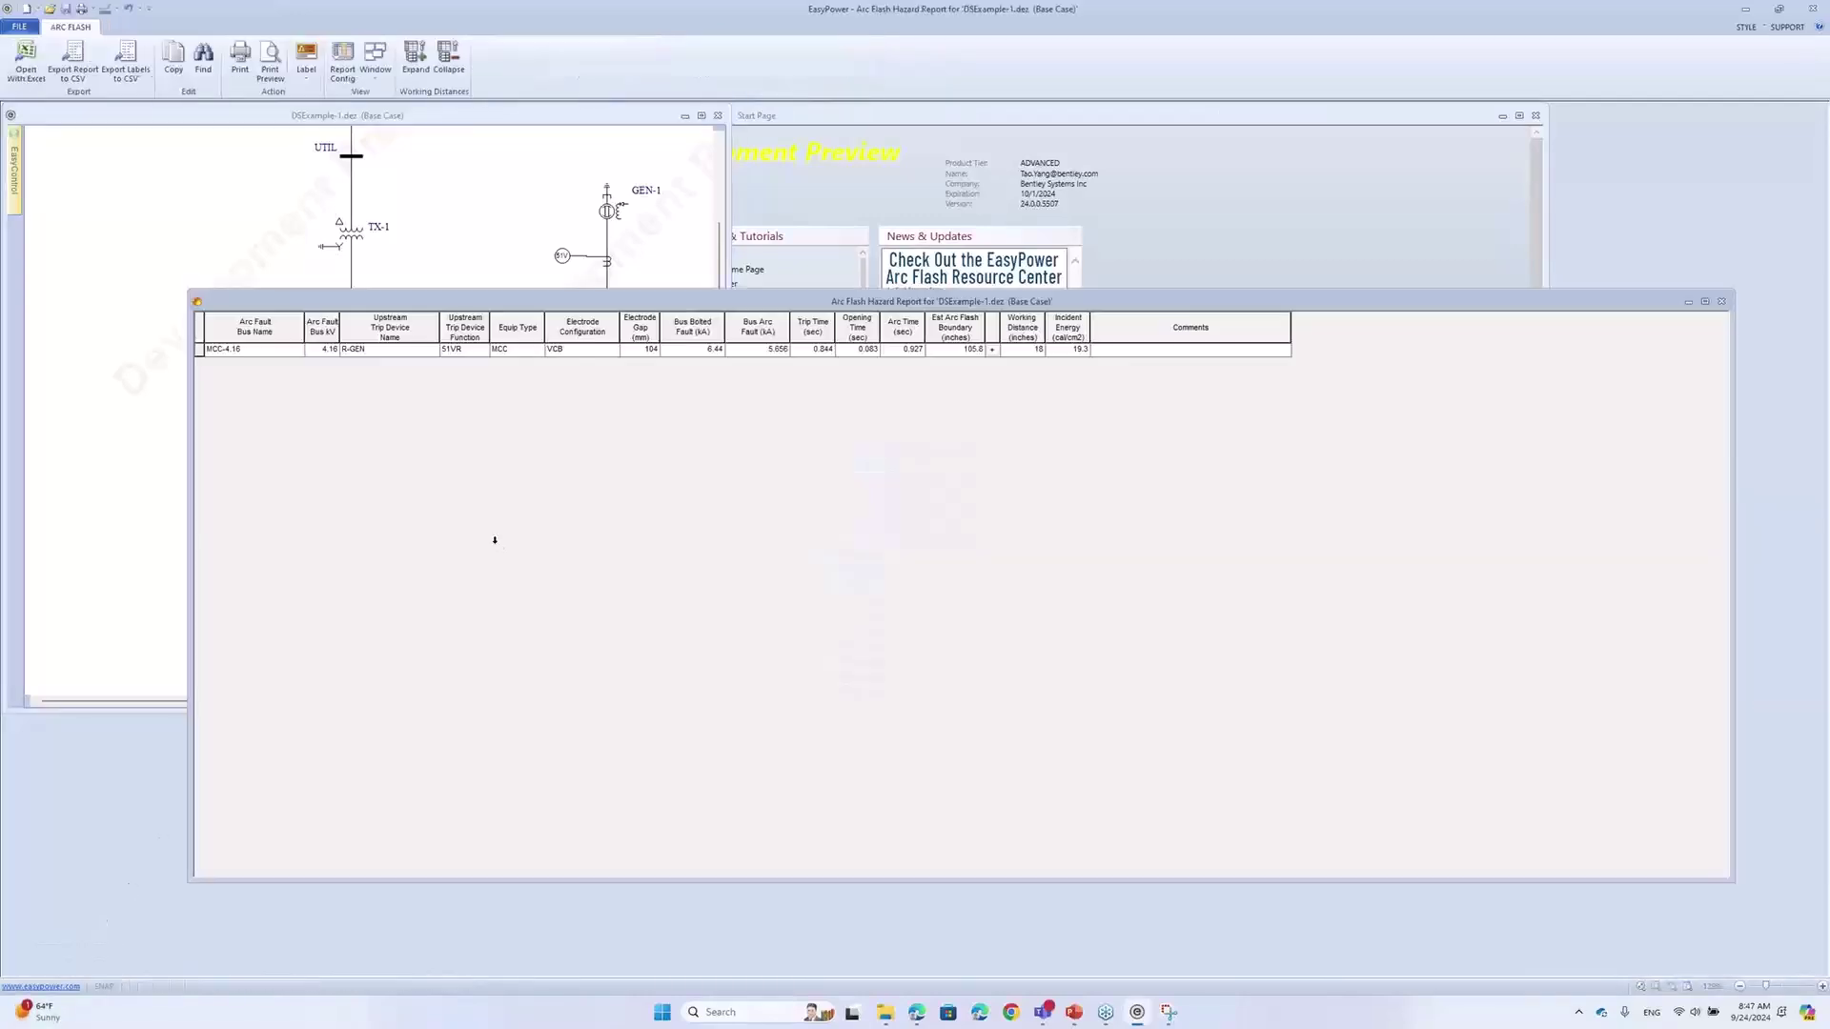
drag(802, 302, 1020, 245)
Circle the AF energy and AF boundary values in red on the snip and place it below the Arc Flash Hazard Report for comparison
click(1171, 1012)
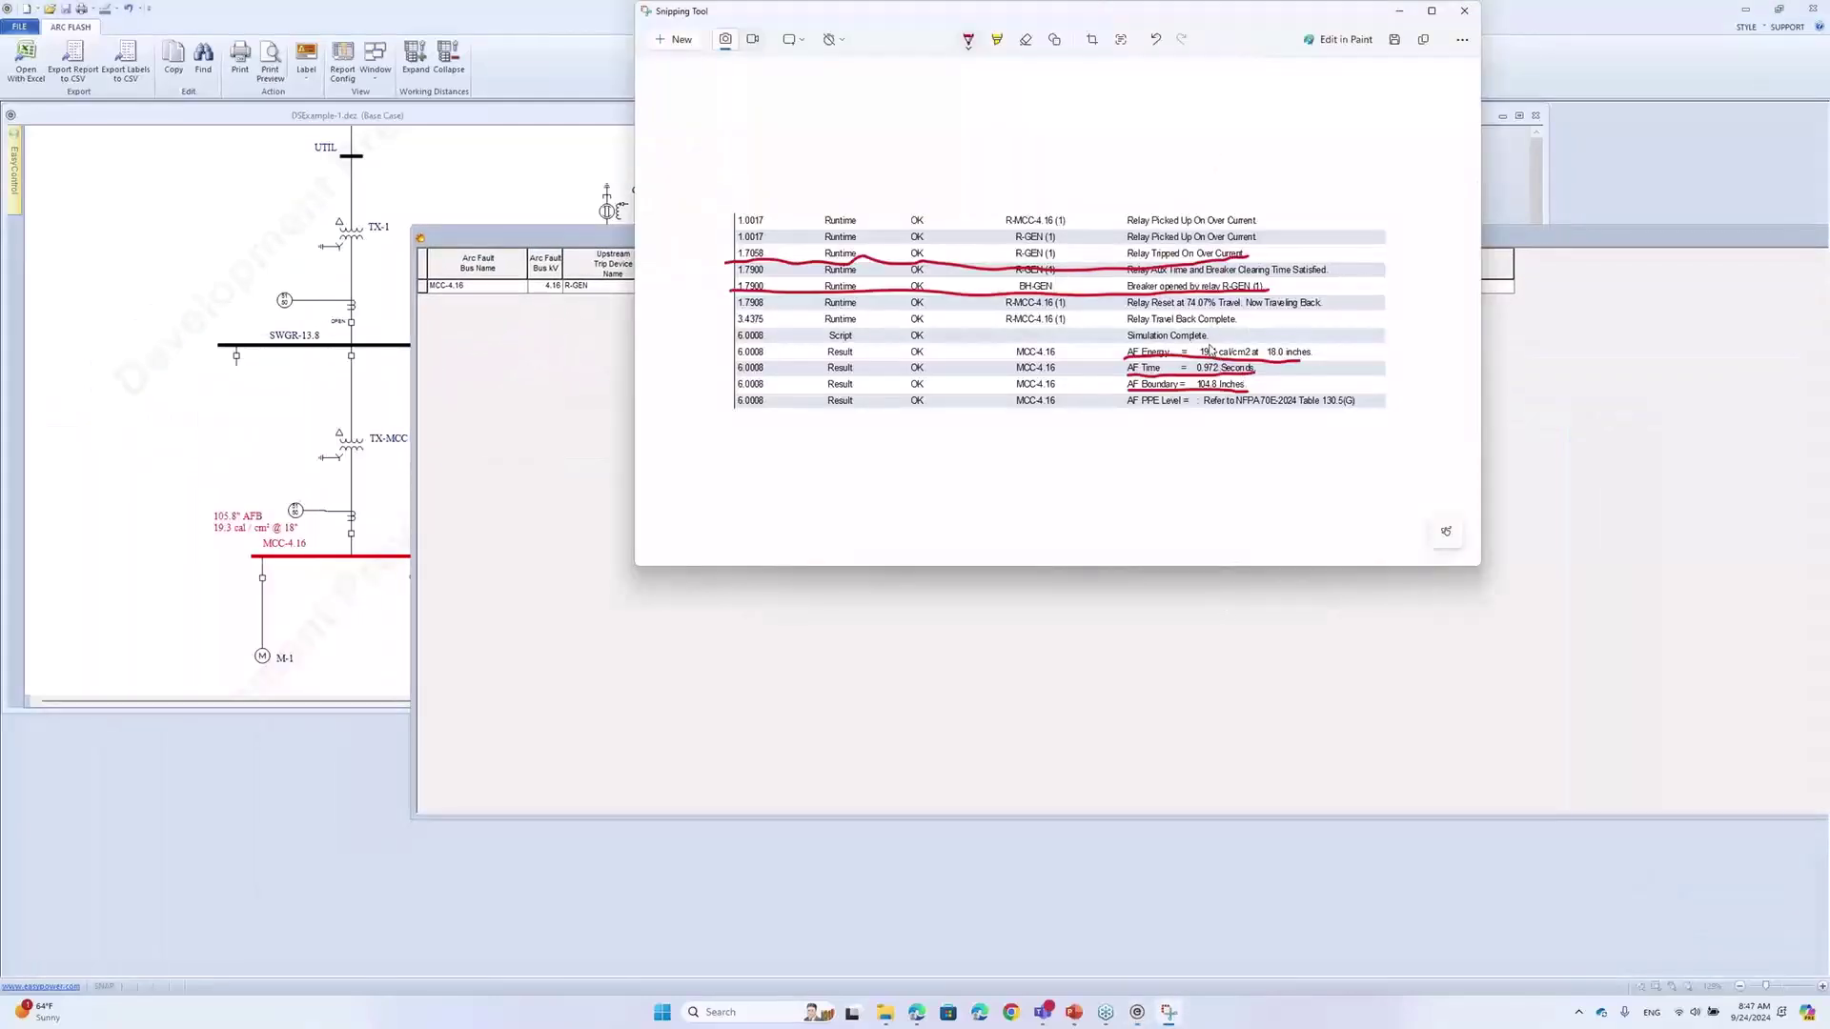
mouse_move(1210, 346)
mouse_down()
mouse_move(1204, 371)
mouse_move(1242, 373)
mouse_move(1252, 344)
mouse_move(1209, 343)
mouse_up()
mouse_move(1204, 383)
mouse_down()
mouse_move(1189, 395)
mouse_move(1226, 384)
mouse_up()
click(546, 239)
drag(546, 238, 559, 416)
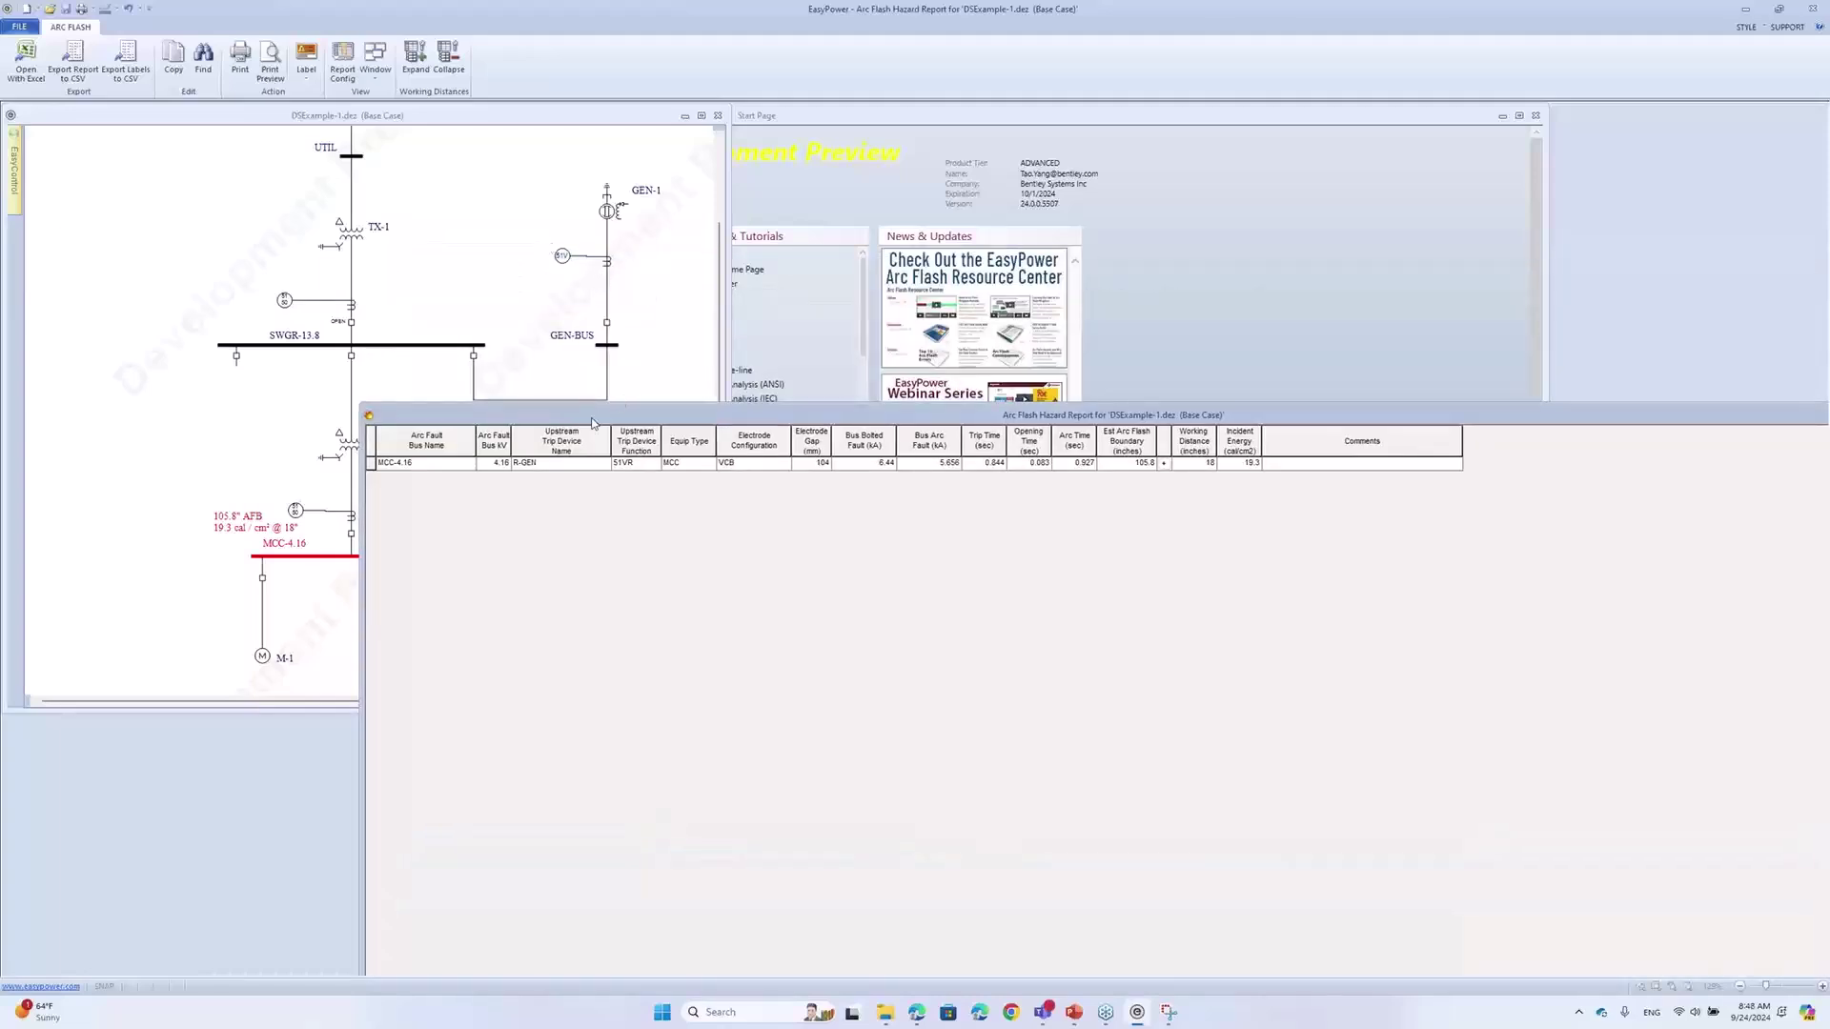
drag(592, 412, 731, 249)
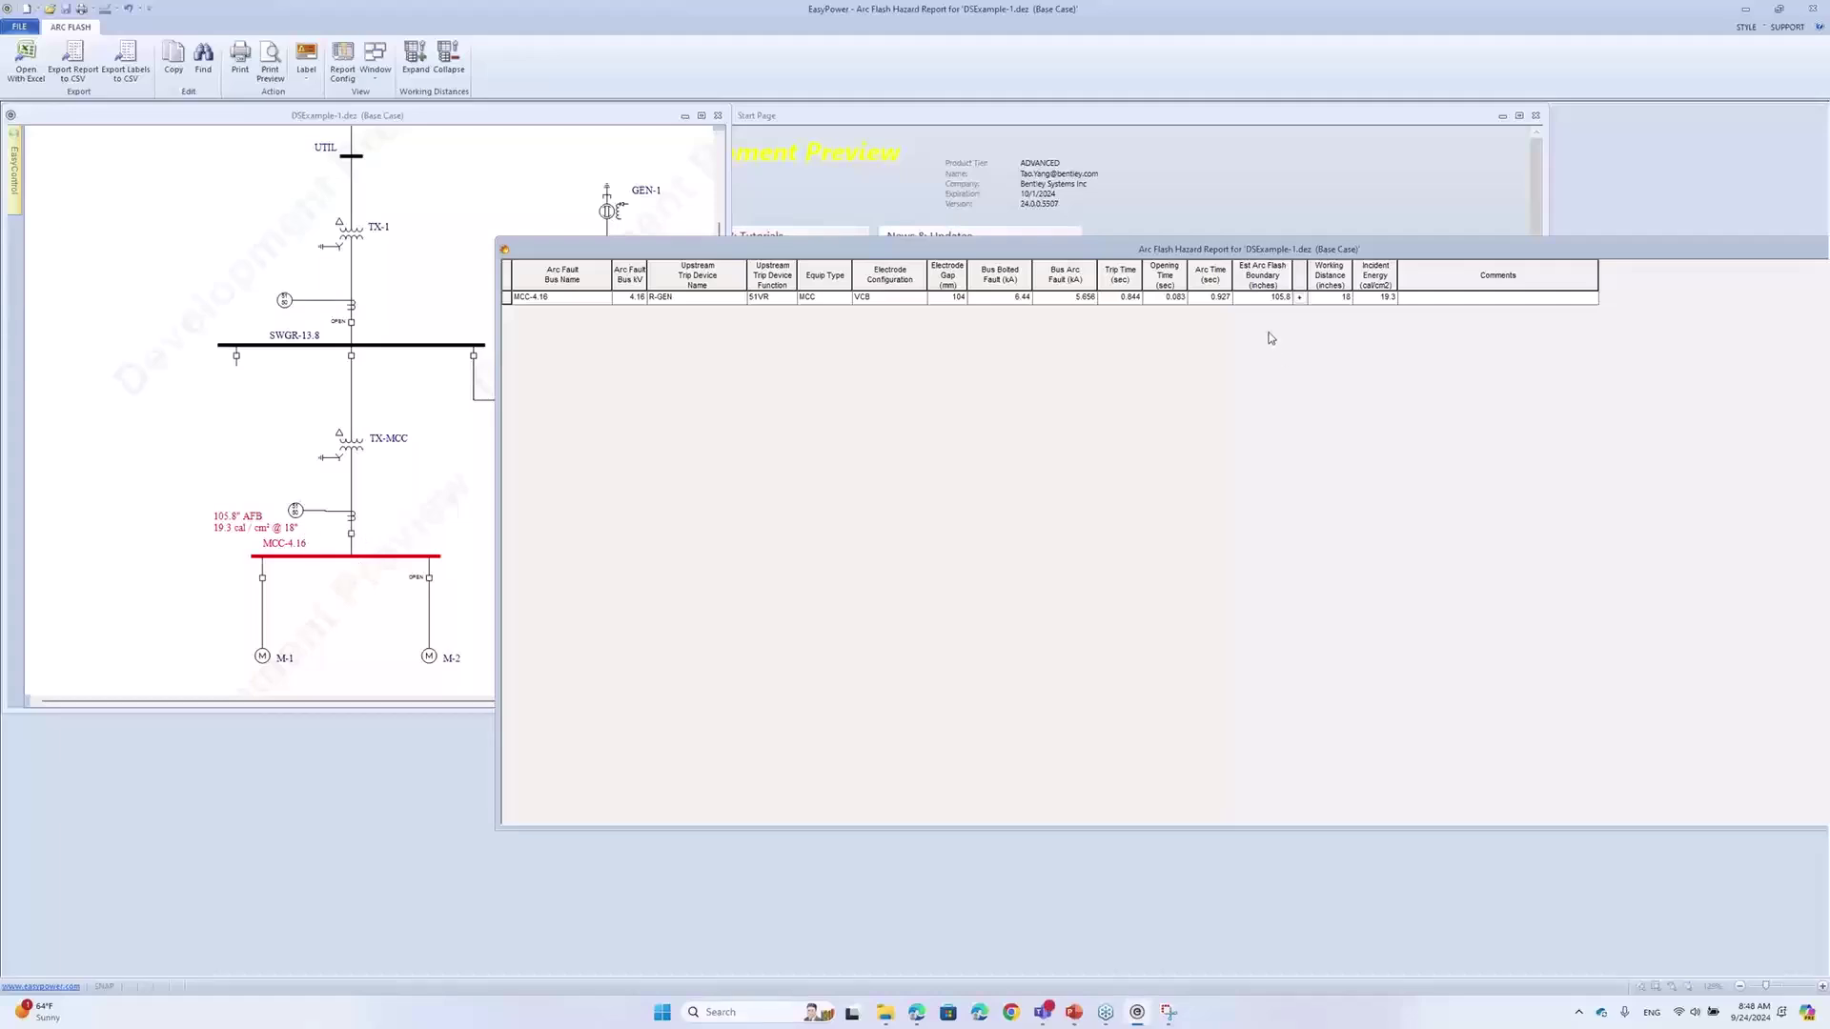
click(1165, 1012)
mouse_move(1229, 20)
mouse_down()
mouse_move(1354, 196)
mouse_move(1373, 382)
mouse_move(1340, 364)
mouse_up()
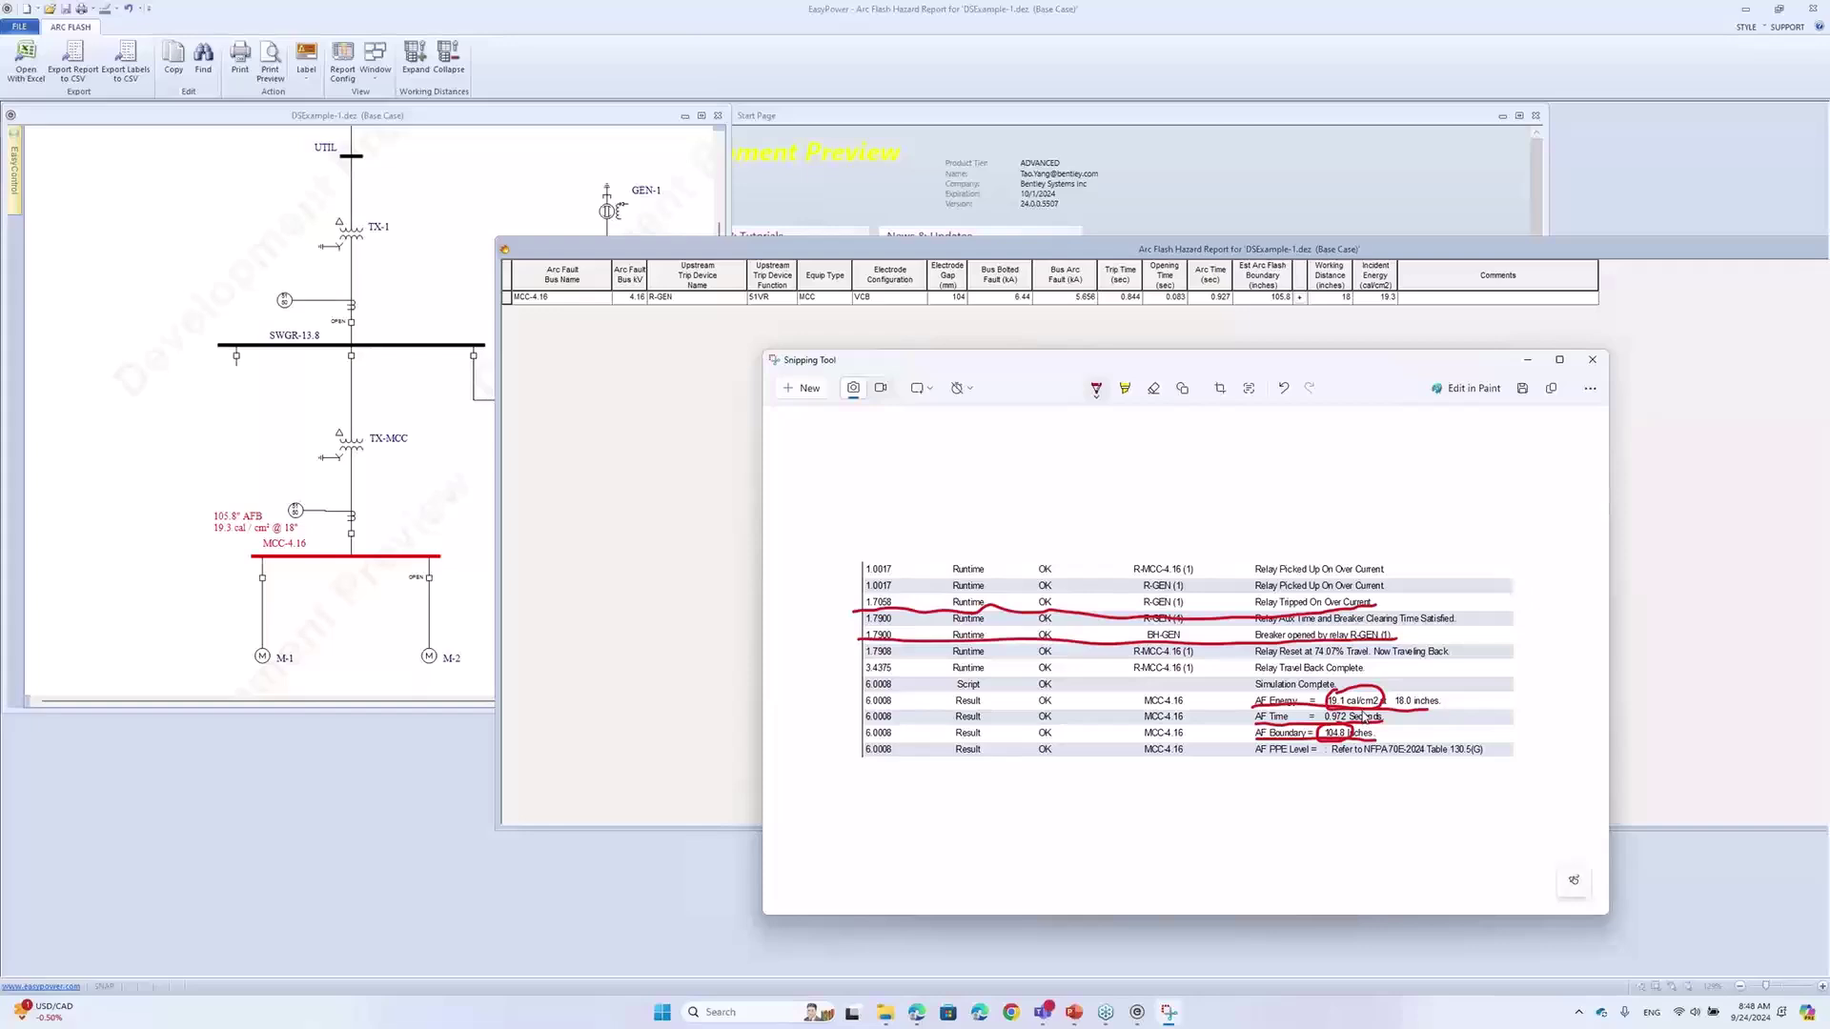
Return to the Dynamic Stability focus and rerun the bus fault simulation at MCC-4.16
click(446, 179)
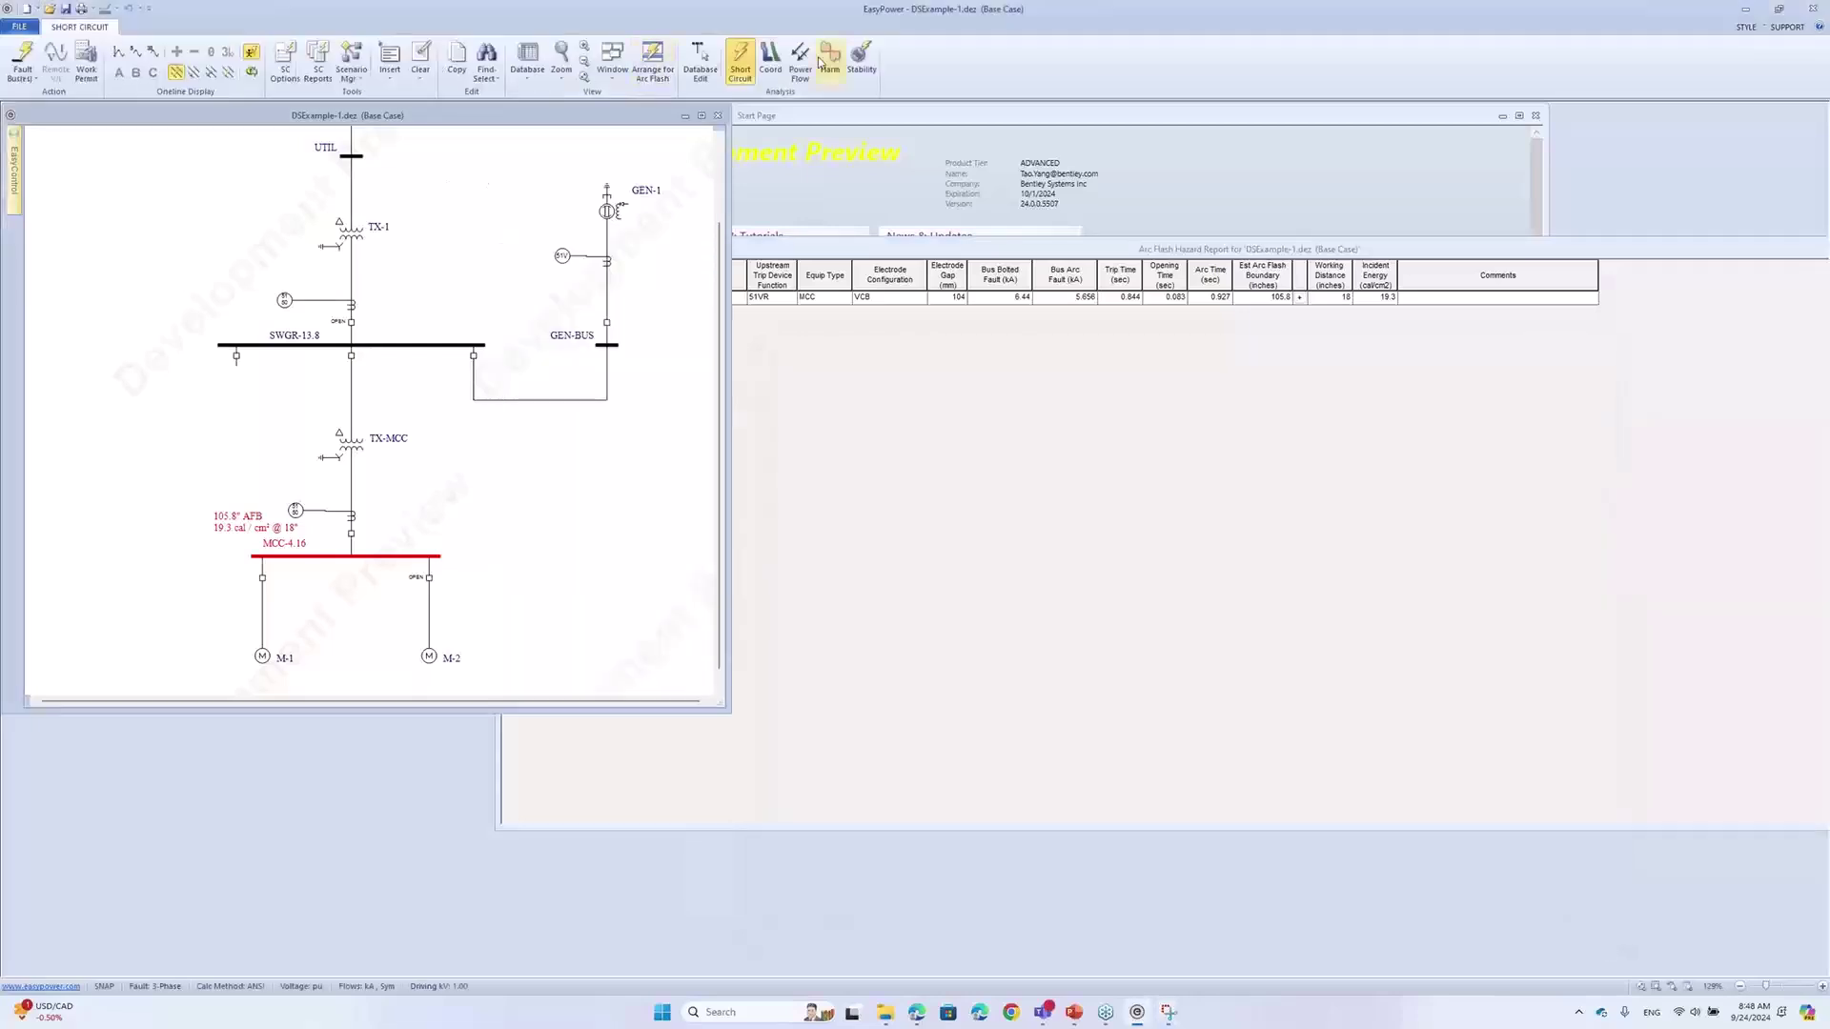
click(860, 61)
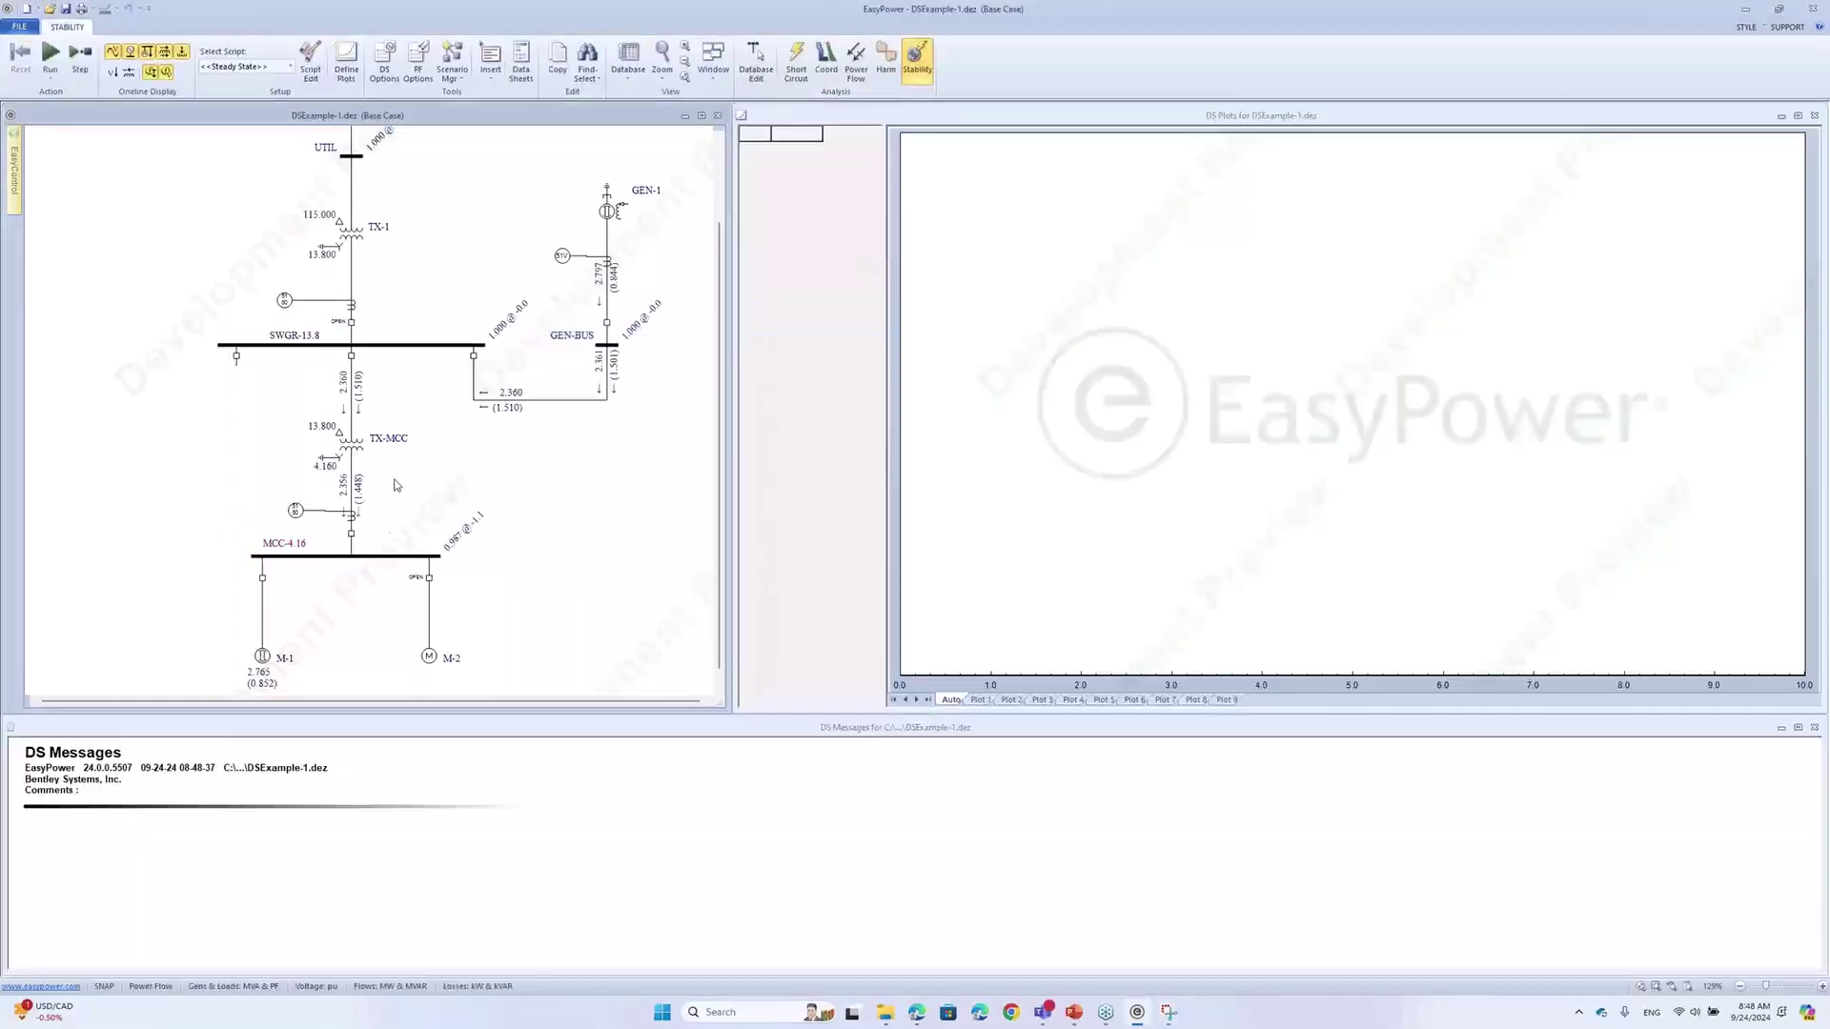
double_click(385, 557)
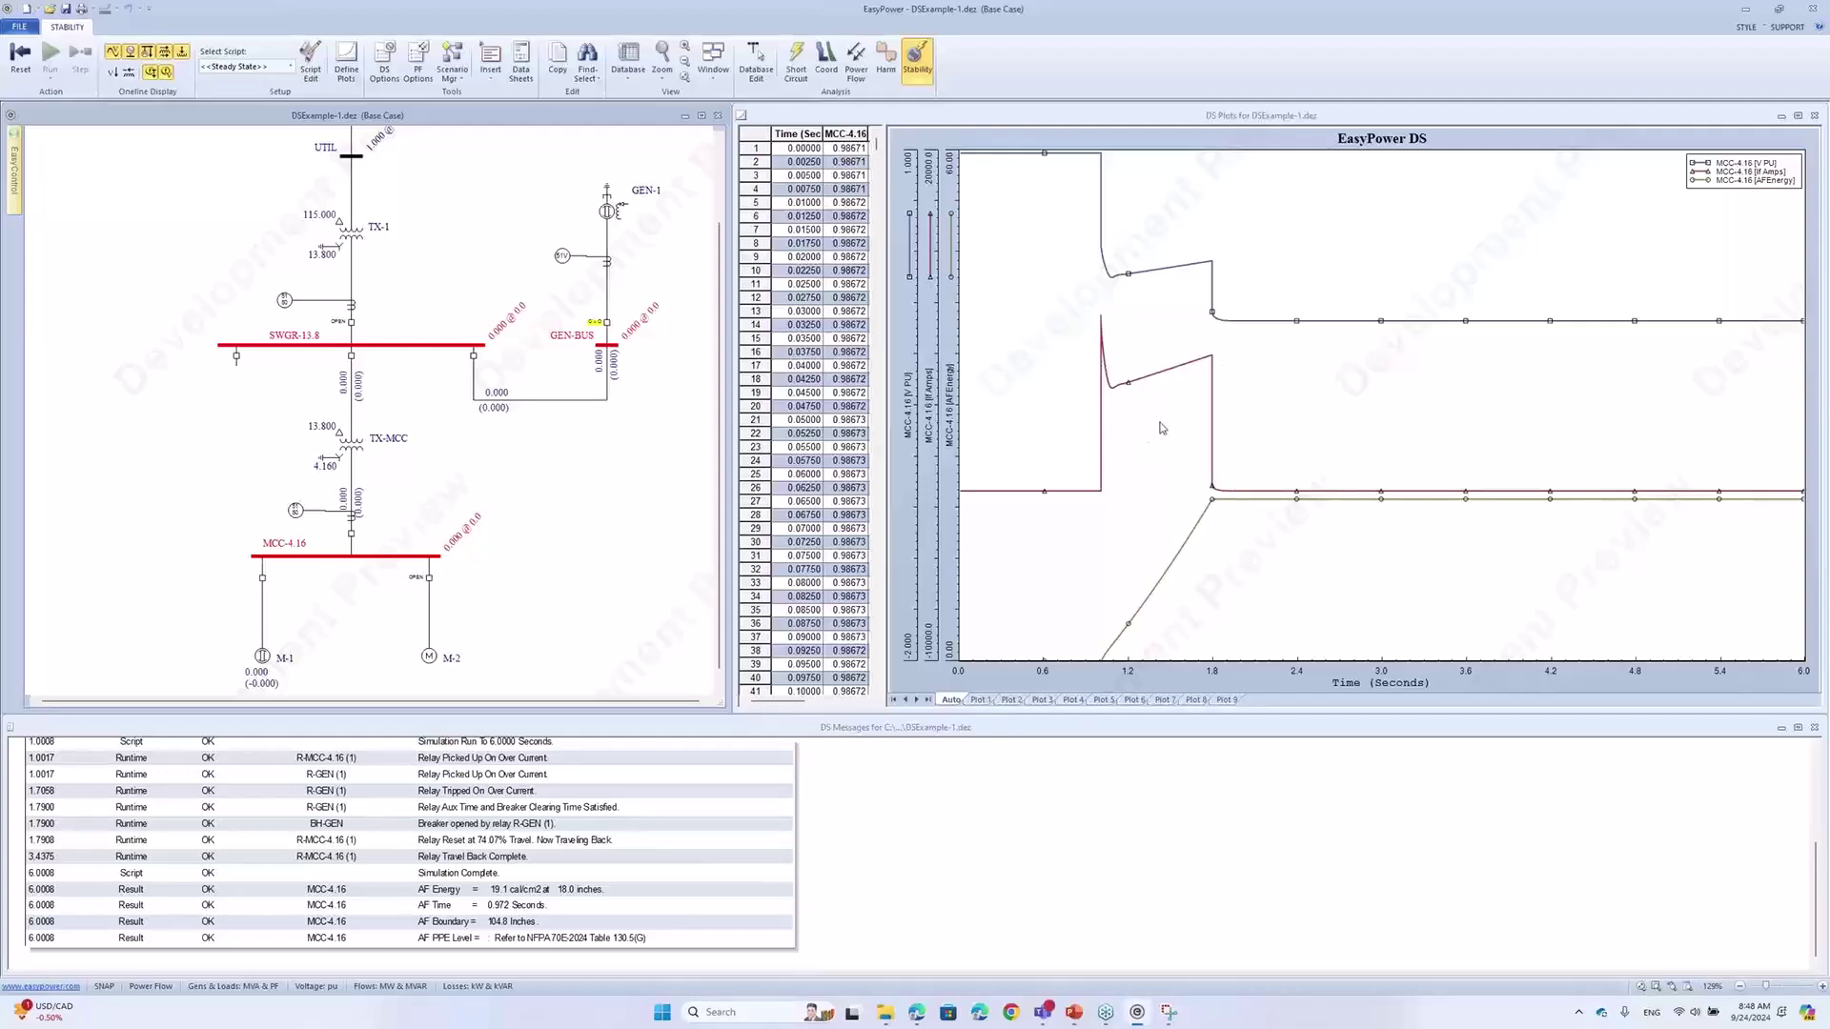
Switch to Database Edit, saving the temporary changes to the database, and open GEN-1's Stability 1 data
click(759, 61)
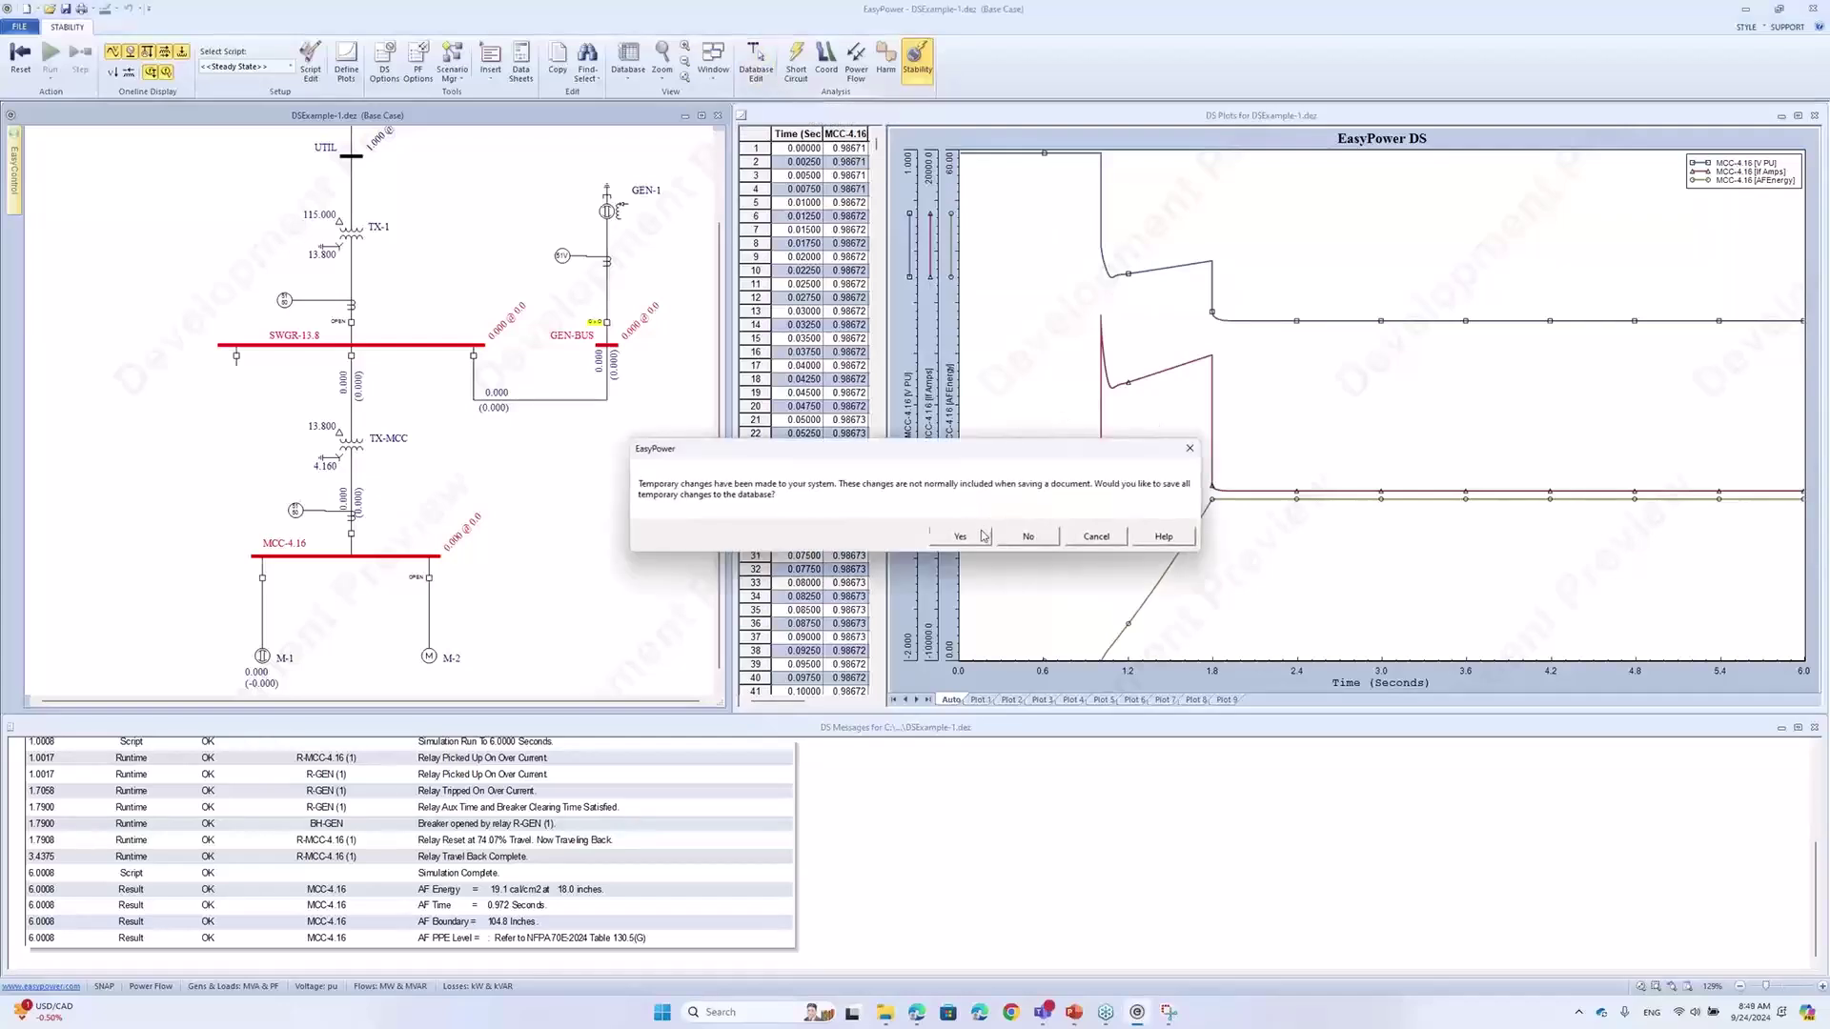
click(951, 534)
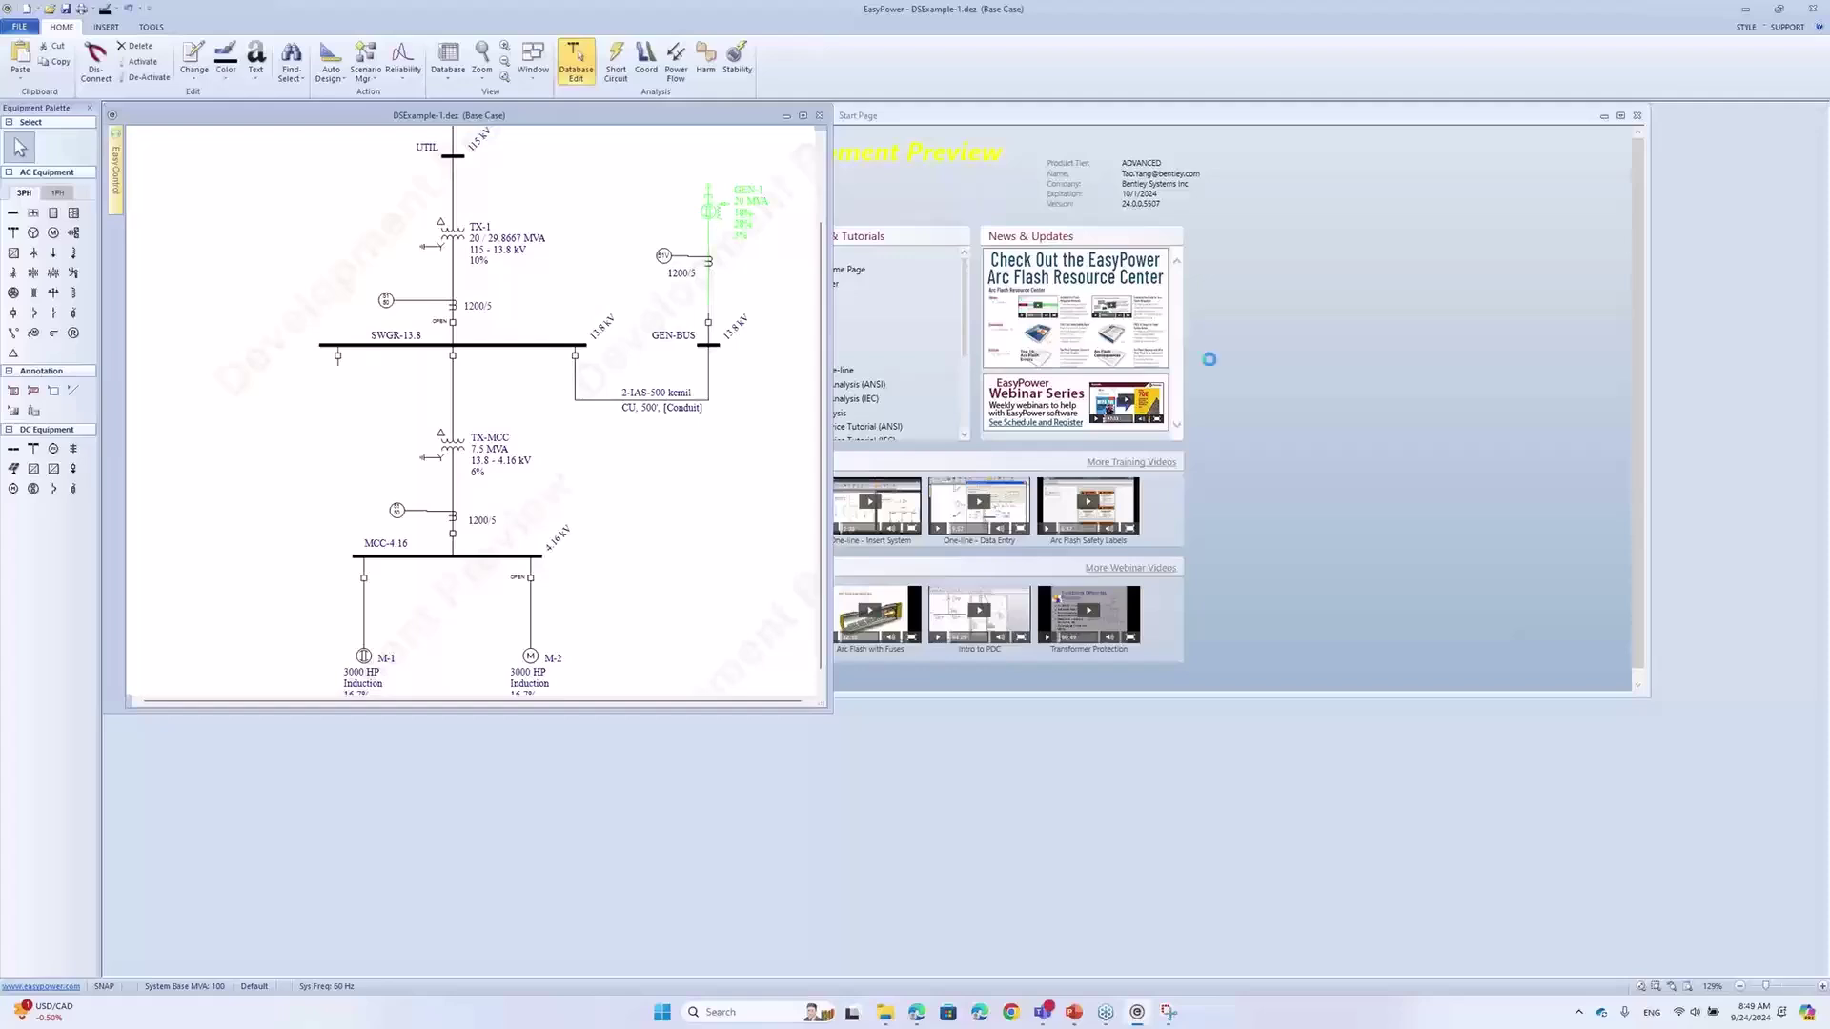
double_click(708, 211)
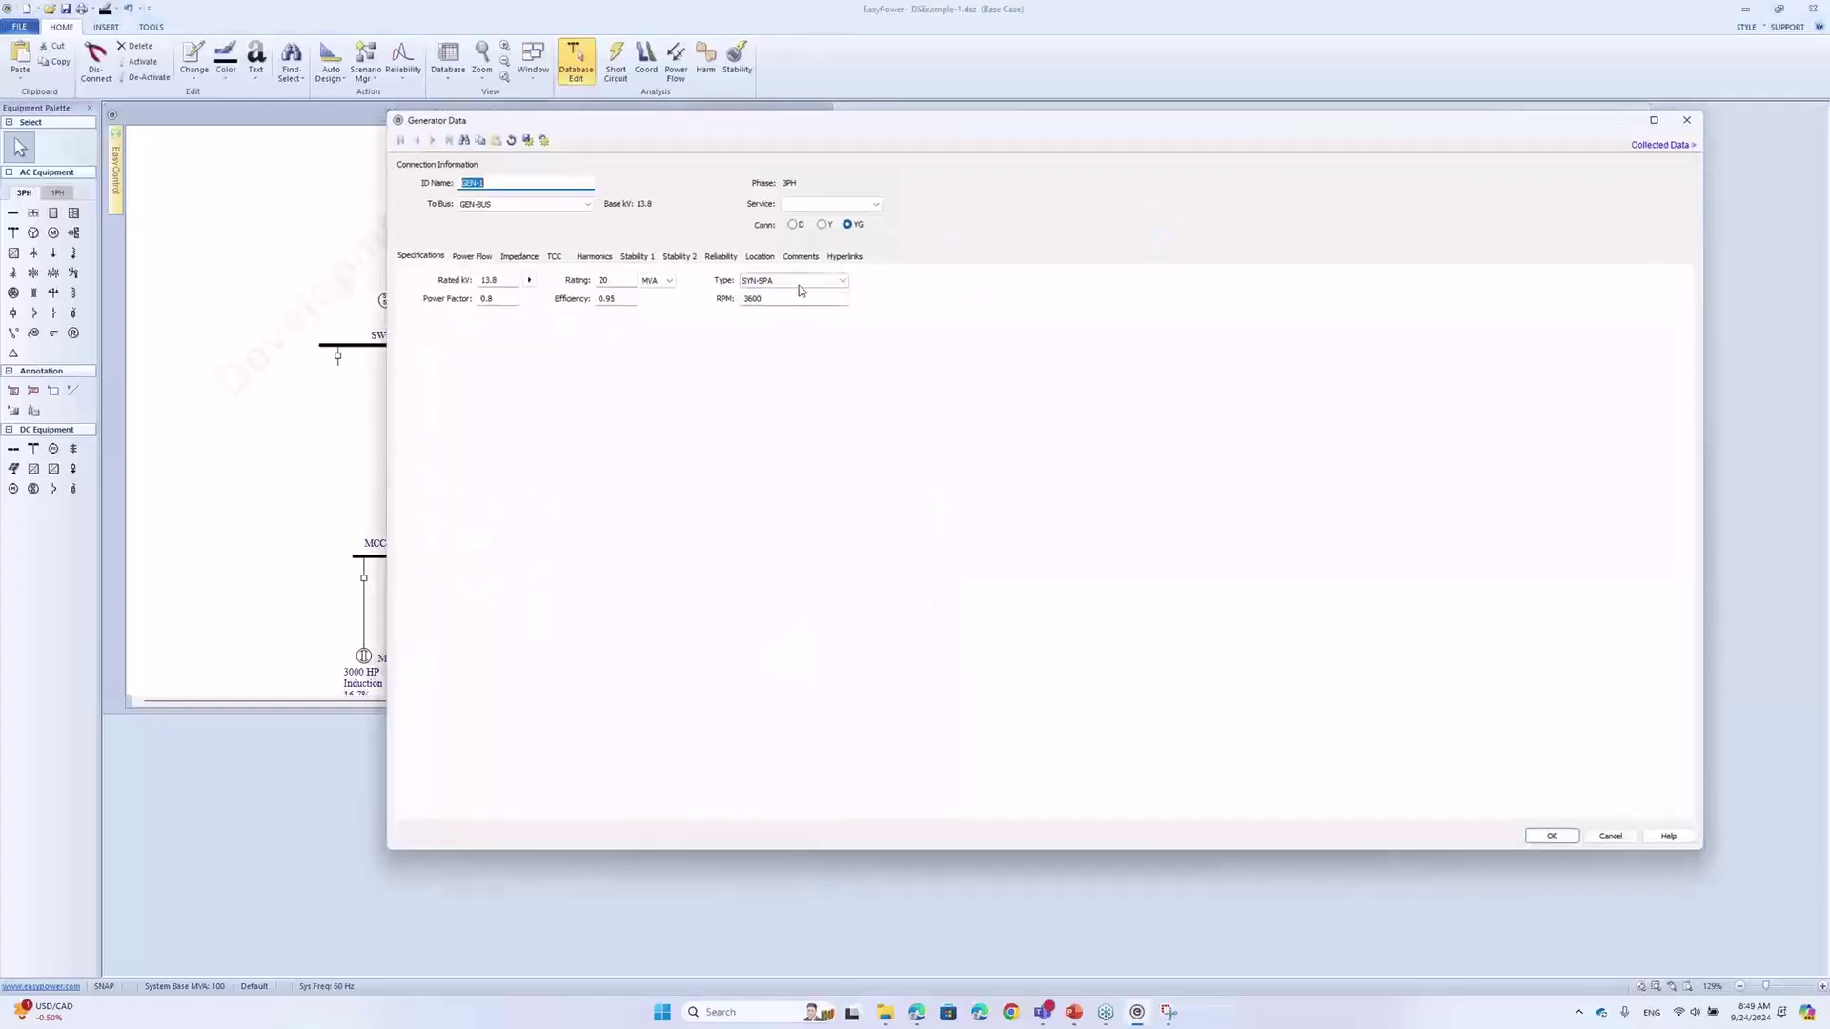
click(638, 258)
Set the manufacturer of GEN-1's excitation system to (Plugin)
click(627, 307)
click(626, 331)
click(660, 326)
click(659, 326)
click(634, 307)
click(626, 340)
Set GEN-1's exciter type to IEEE DC4B - Slow, import its library data, and save the generator
click(641, 326)
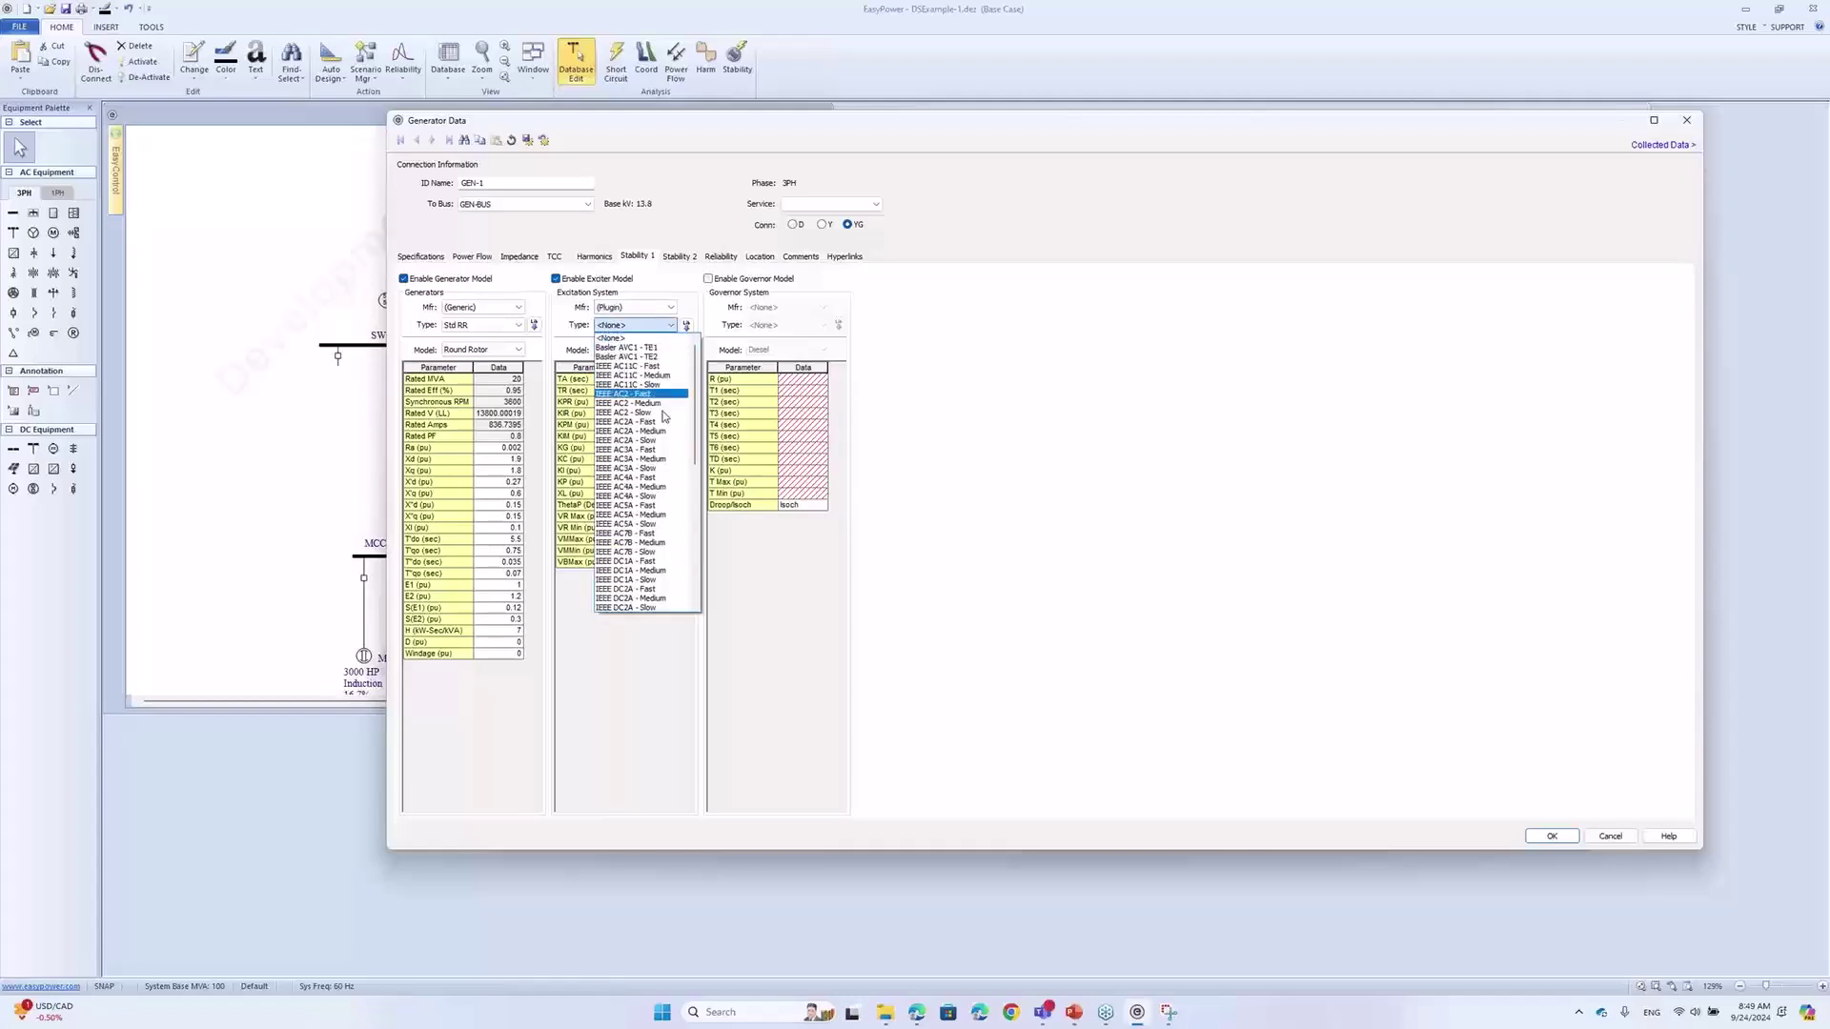
scroll(664, 447, down, 3)
scroll(664, 447, down, 5)
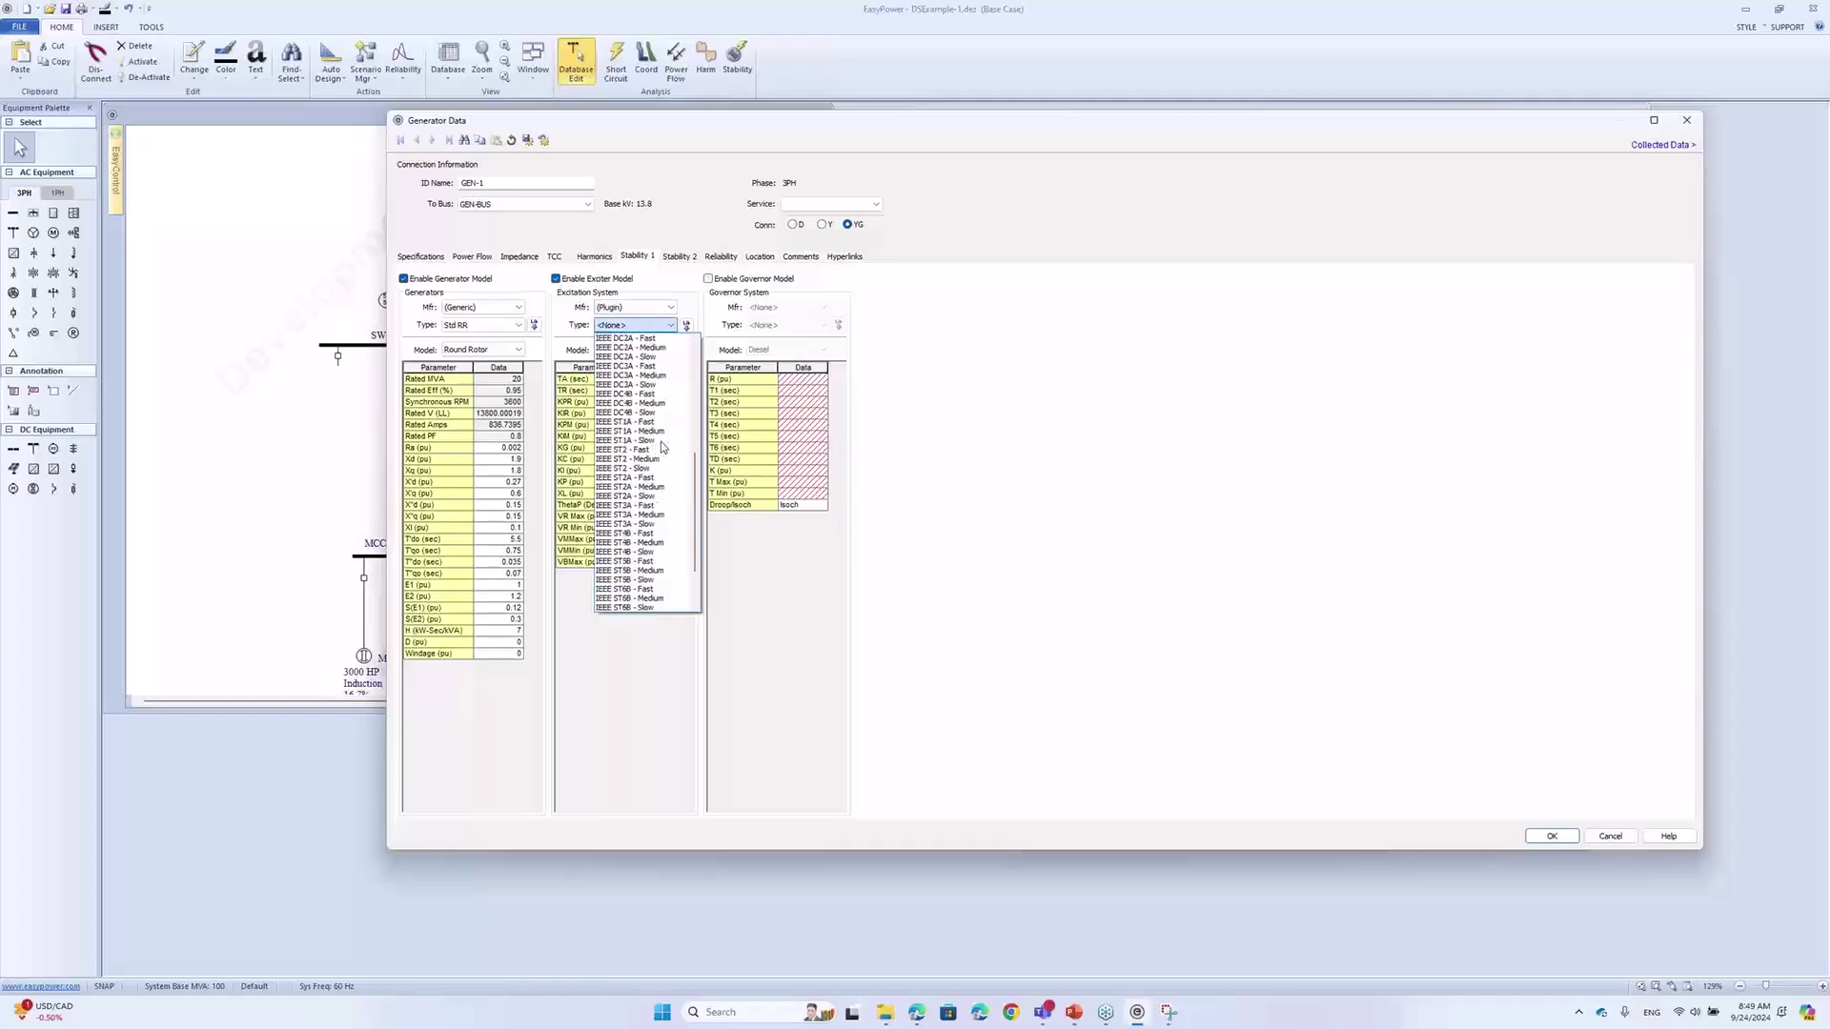
scroll(664, 447, up, 1)
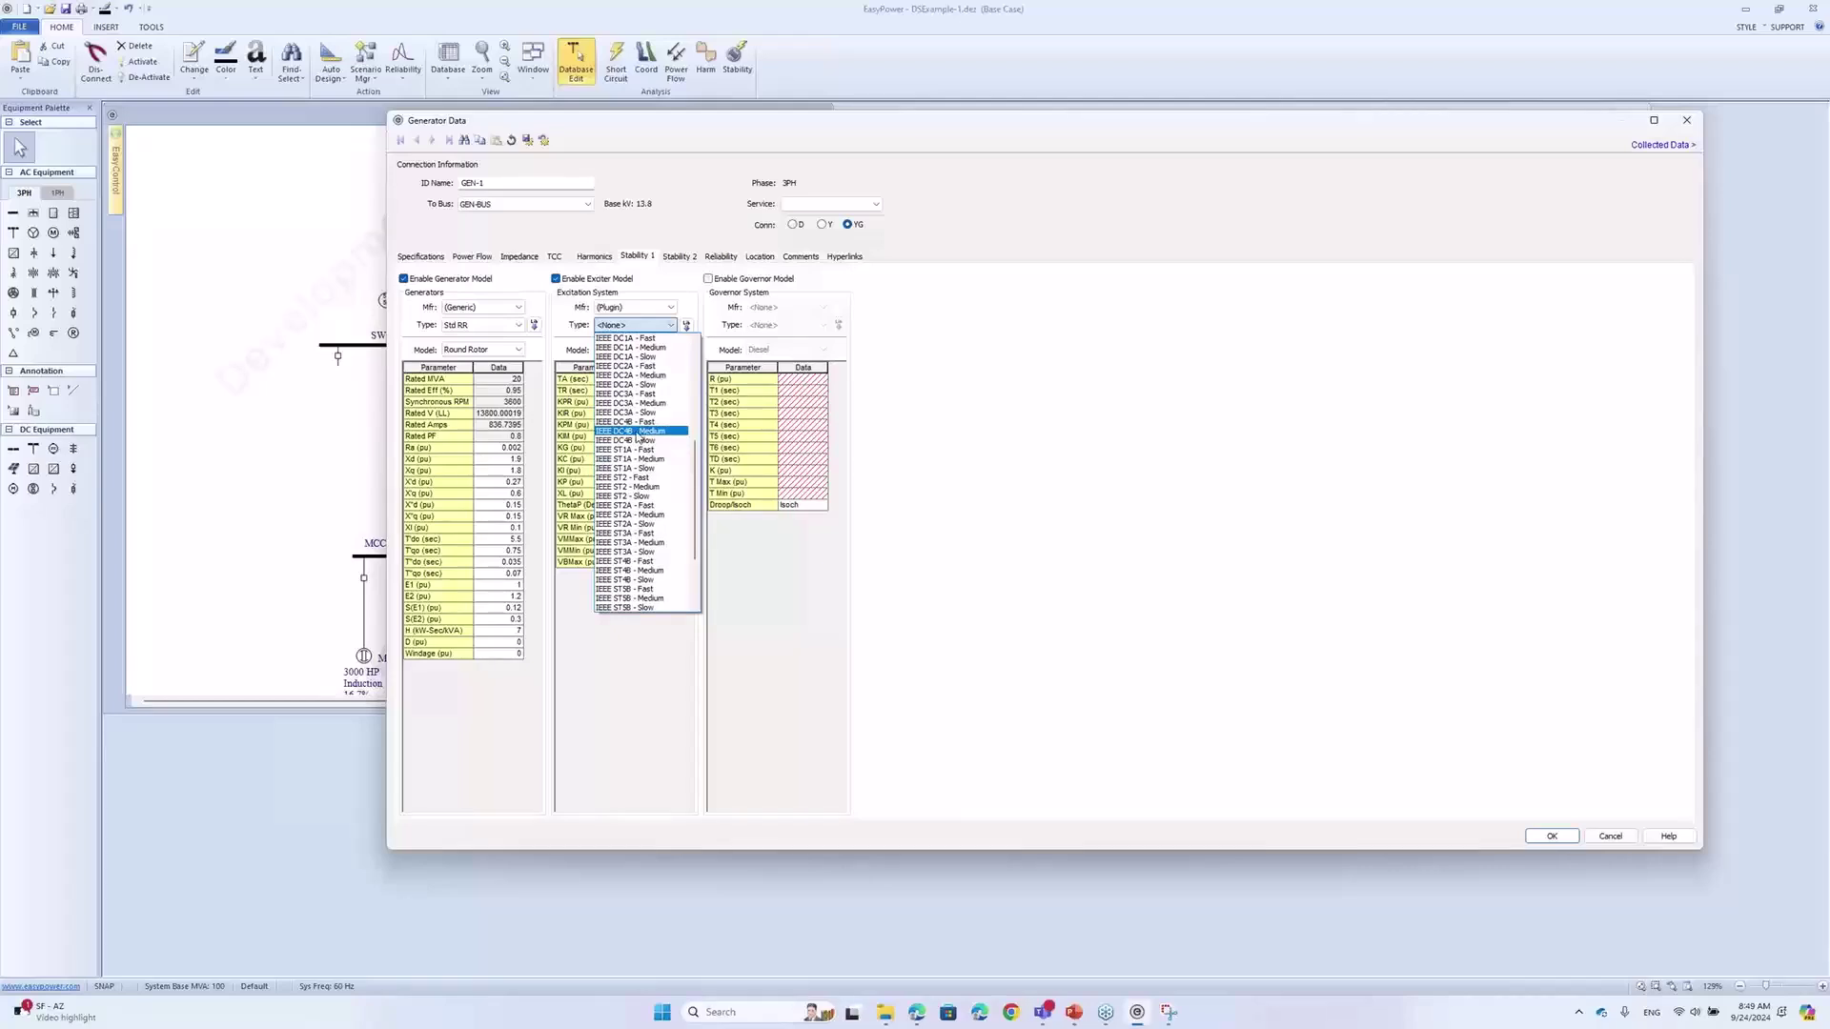
click(639, 432)
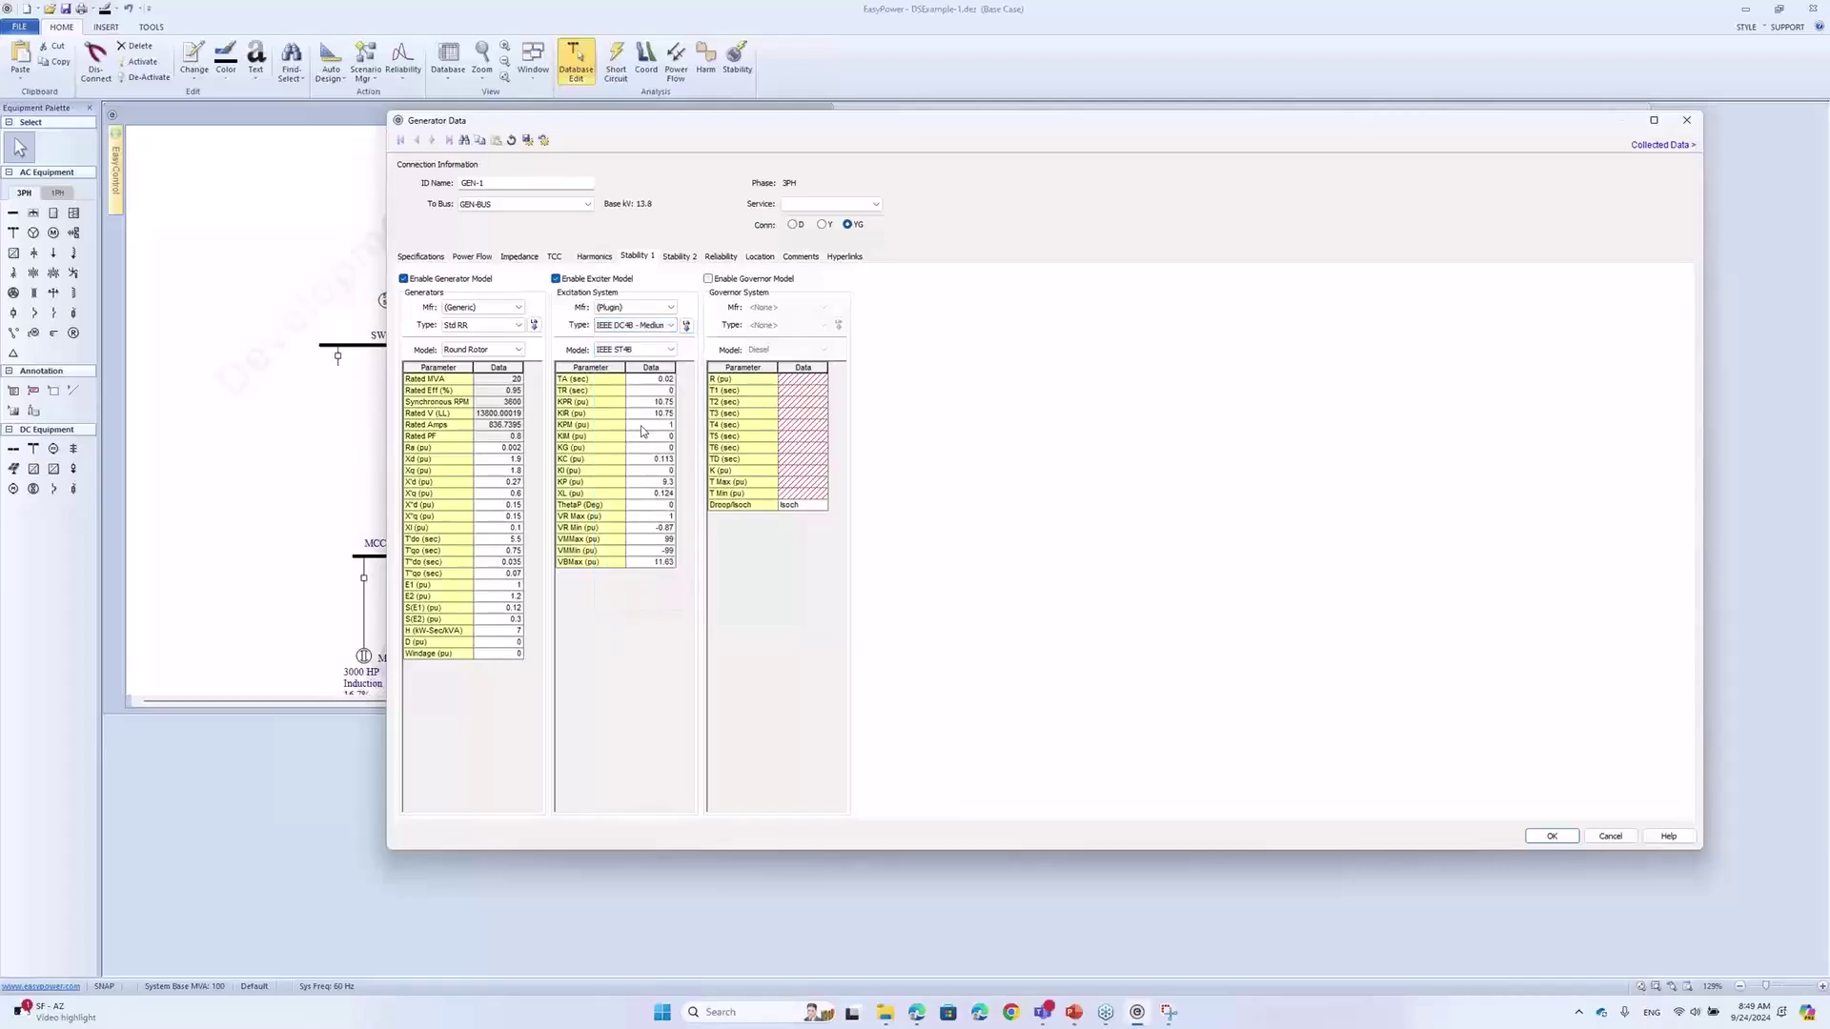
click(671, 326)
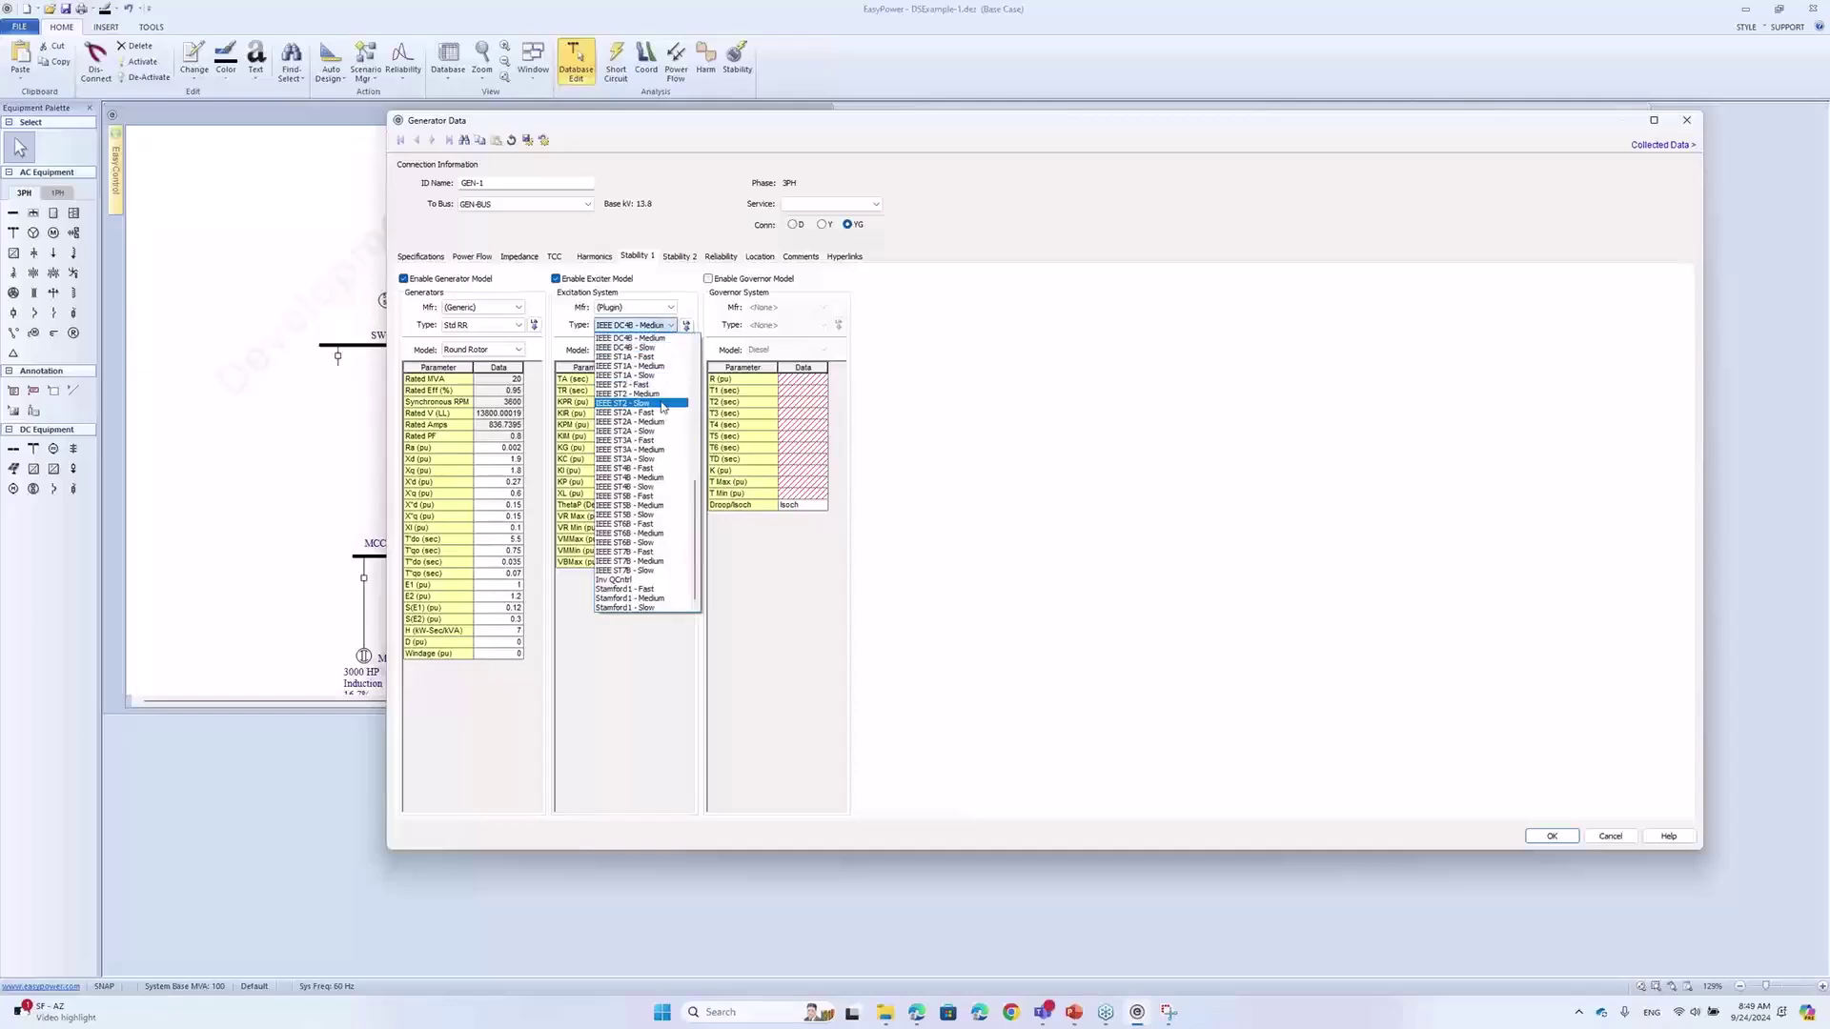
click(629, 347)
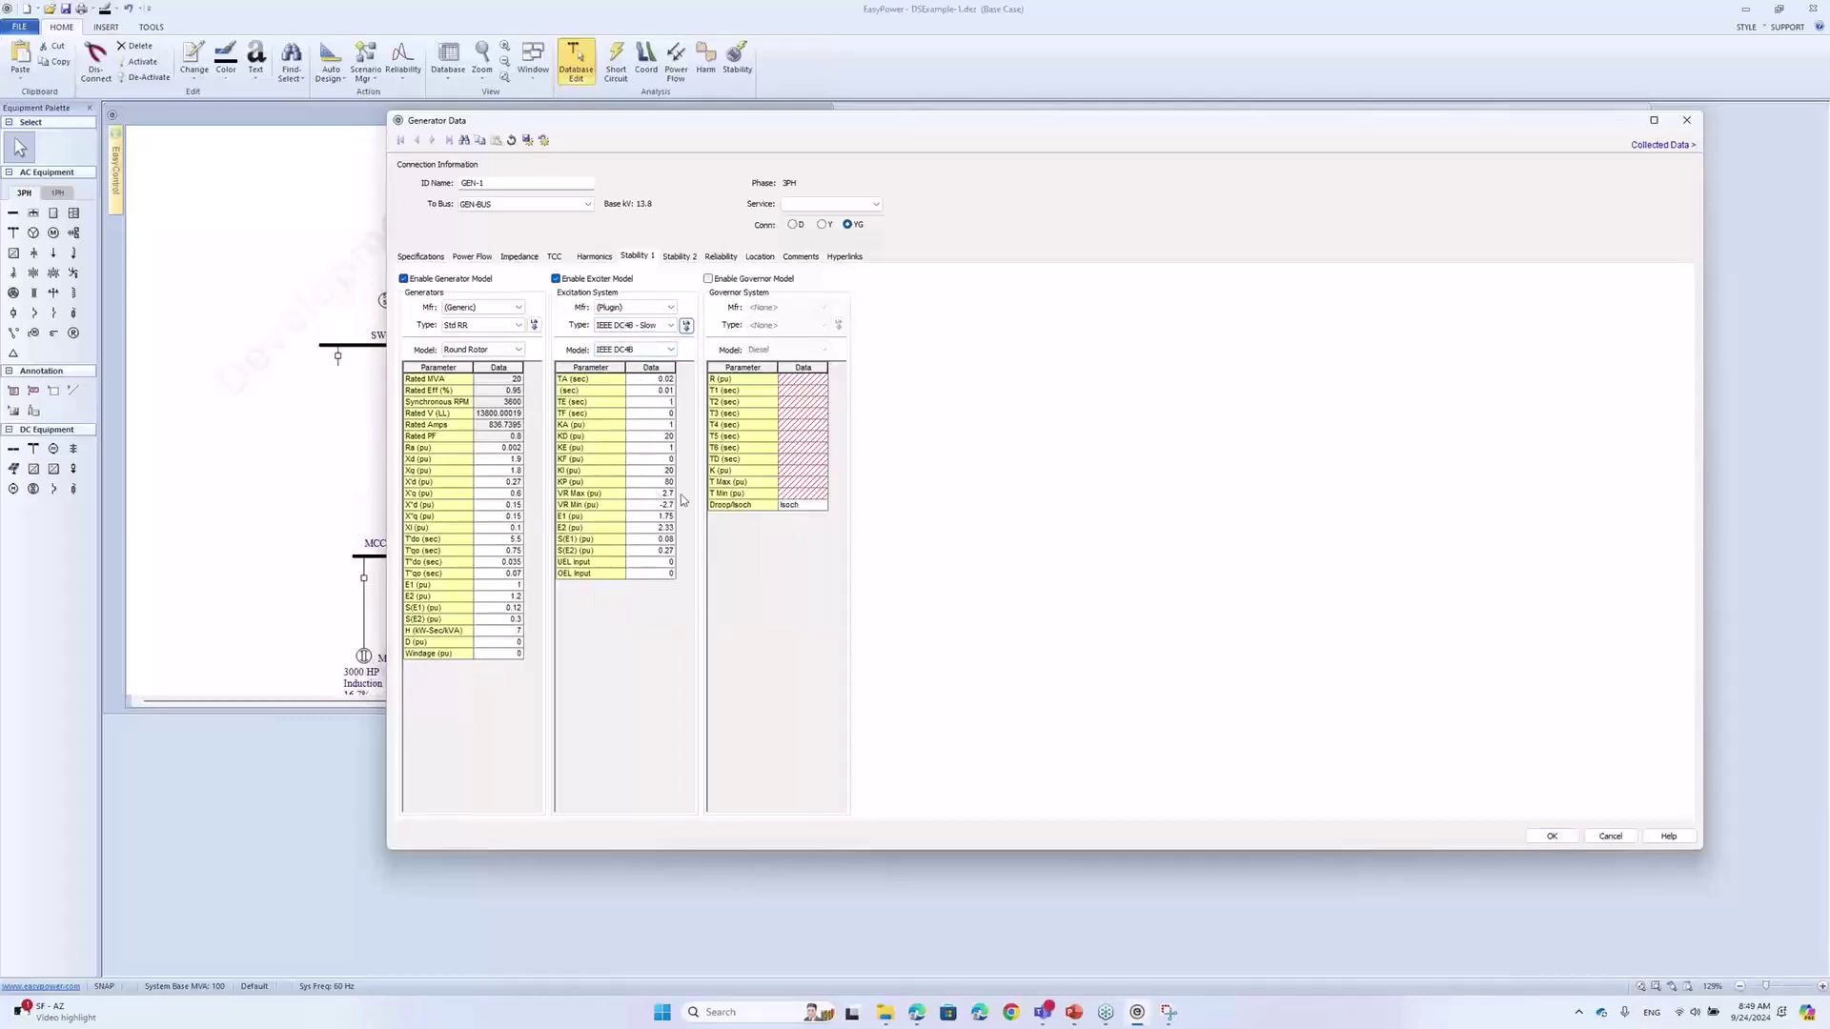
click(1551, 837)
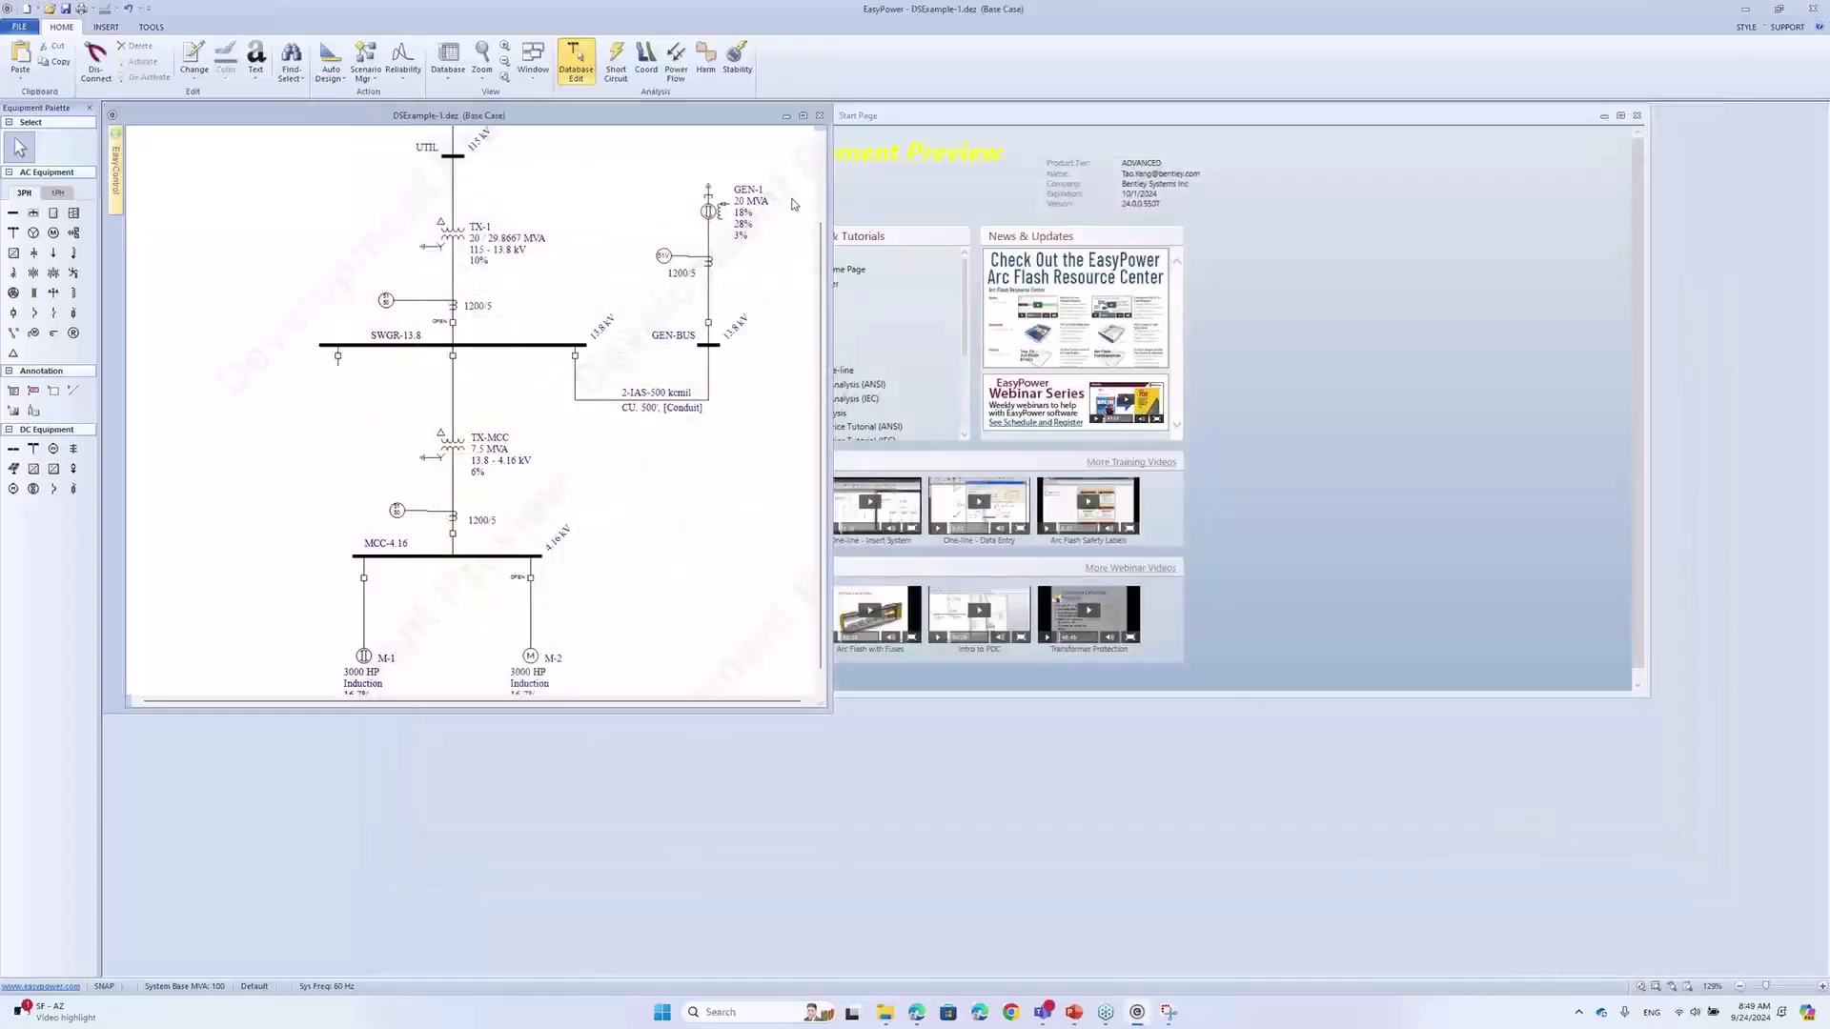
Simulate a bus fault at MCC-4.16 in the Dynamic Stability focus with the IEEE DC4B - Slow exciter model
click(736, 59)
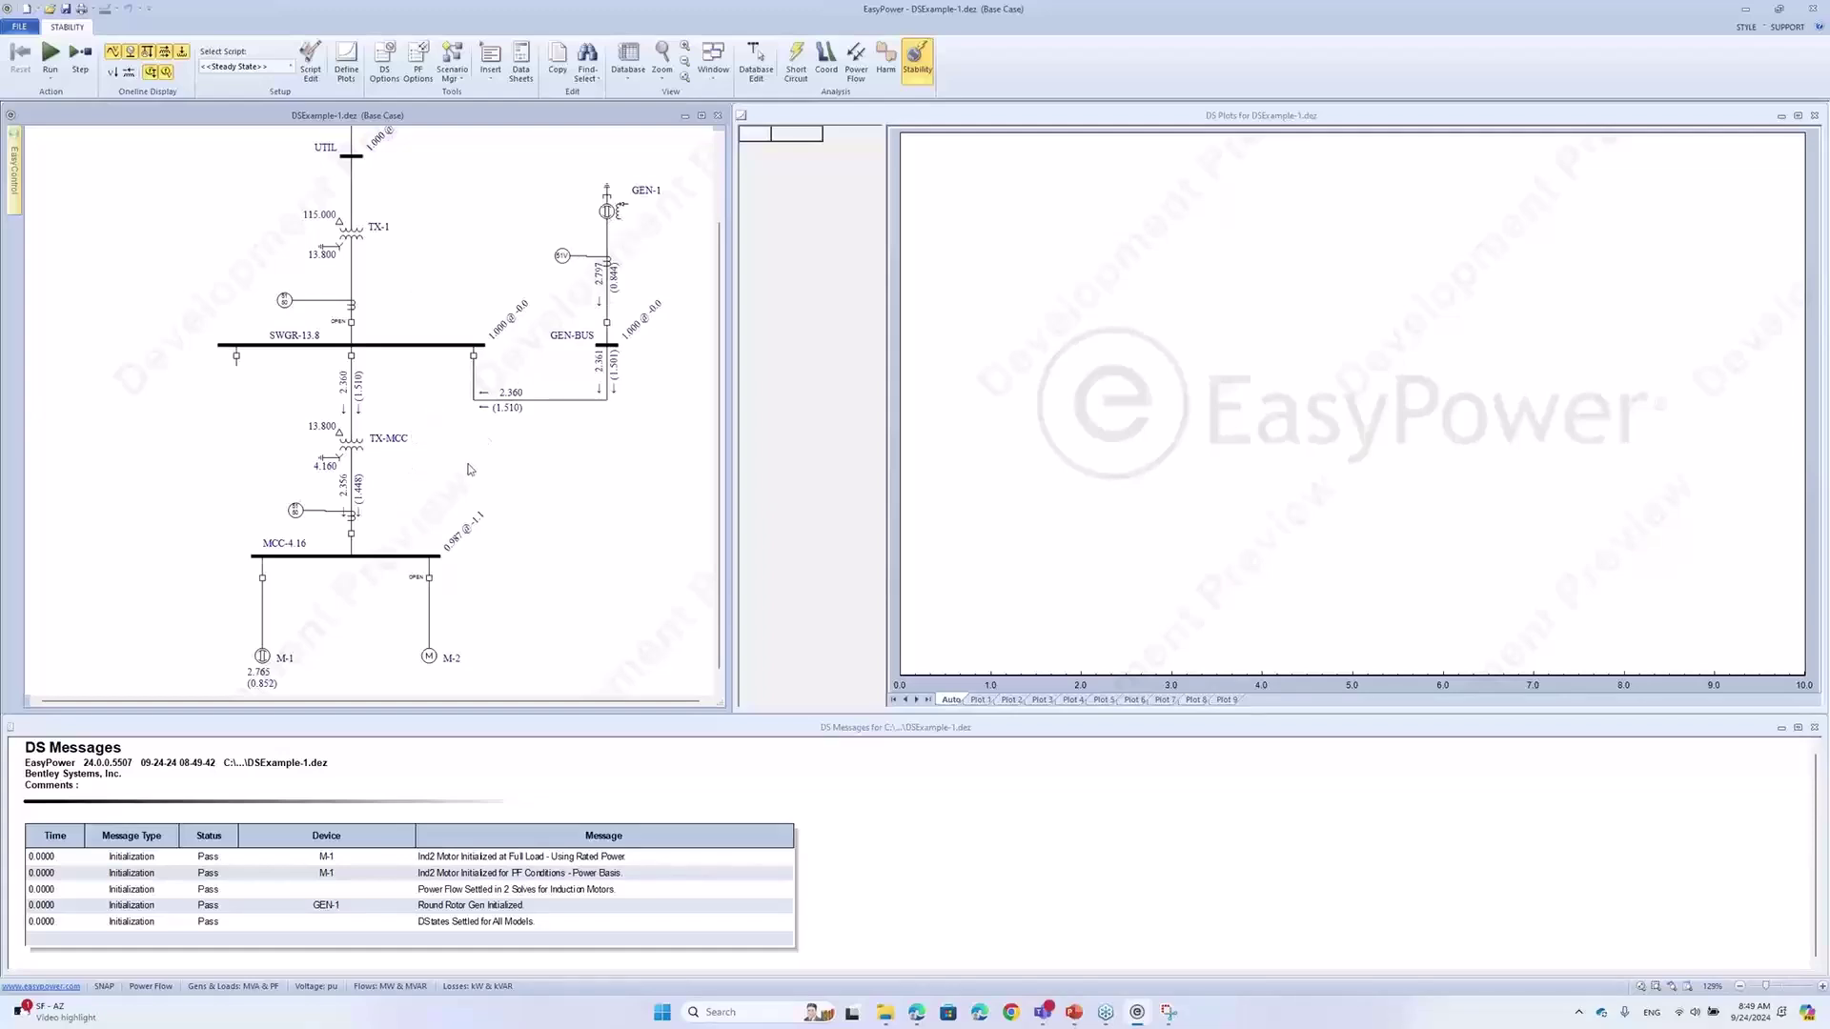
click(384, 557)
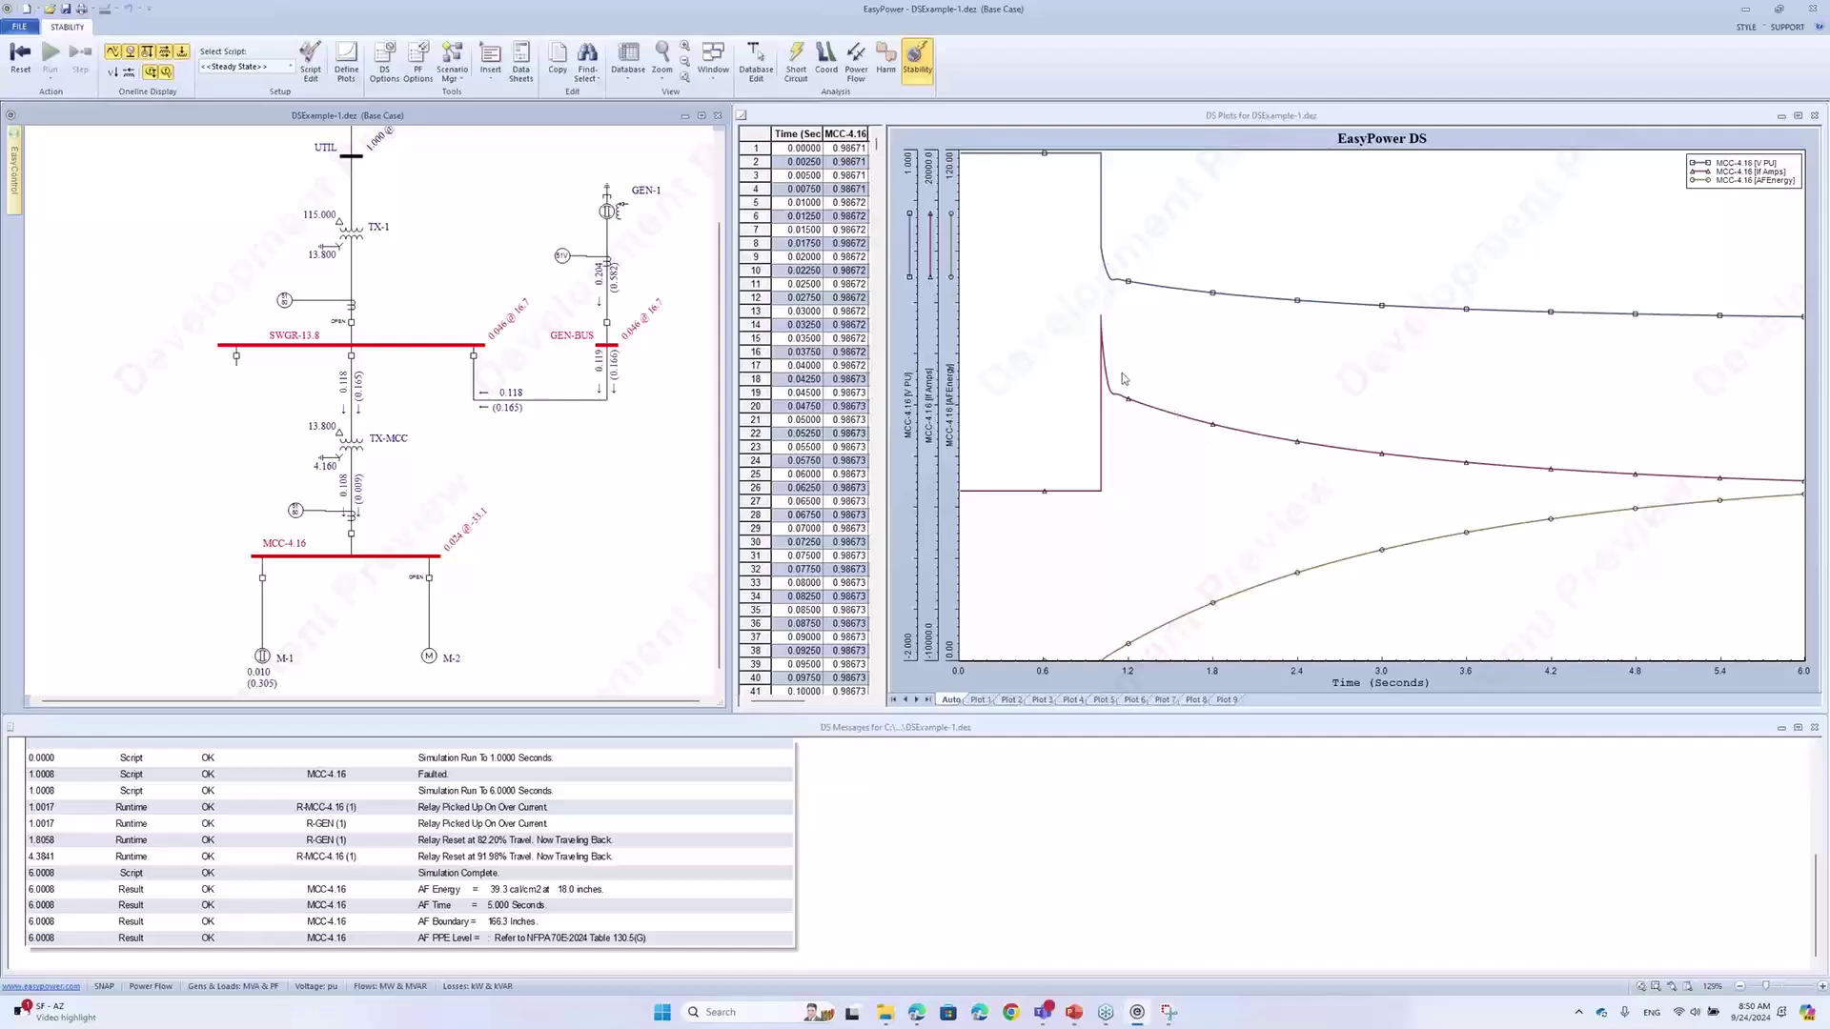
Compare the new plots and arc flash results for MCC-4.16 with the annotated snip of the earlier simulation
click(1169, 1013)
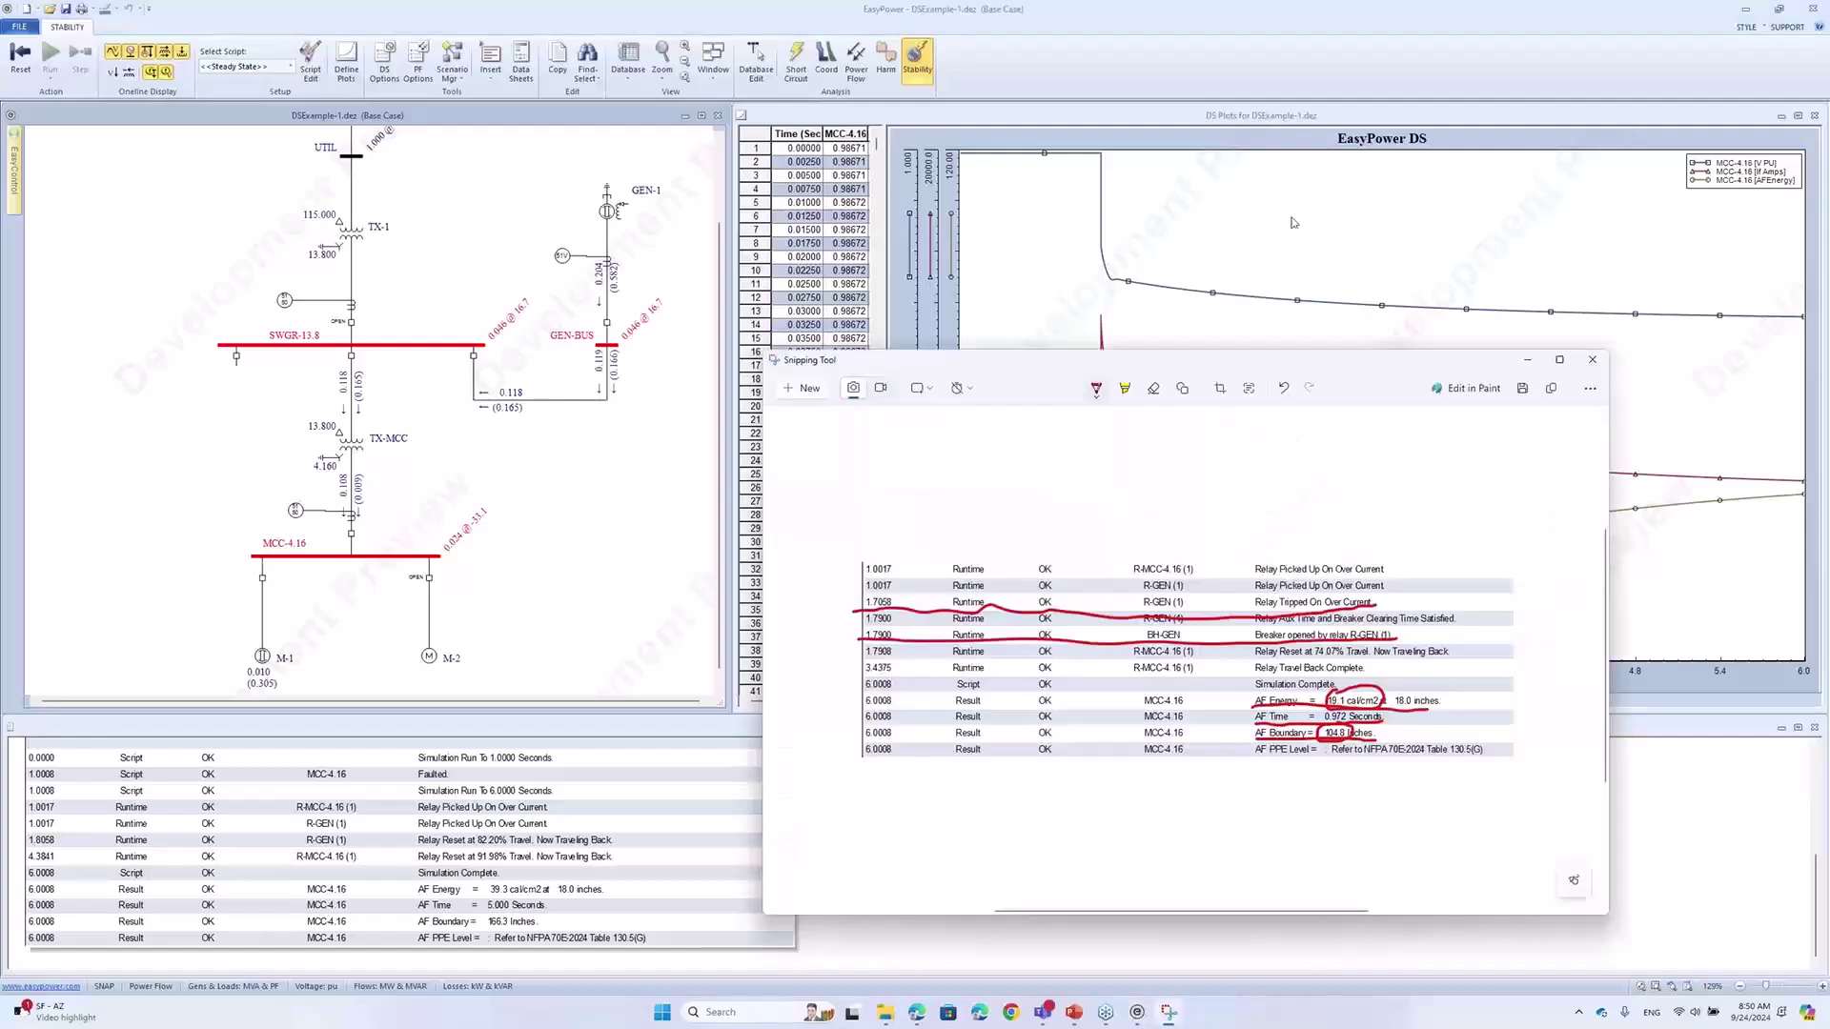
click(1339, 276)
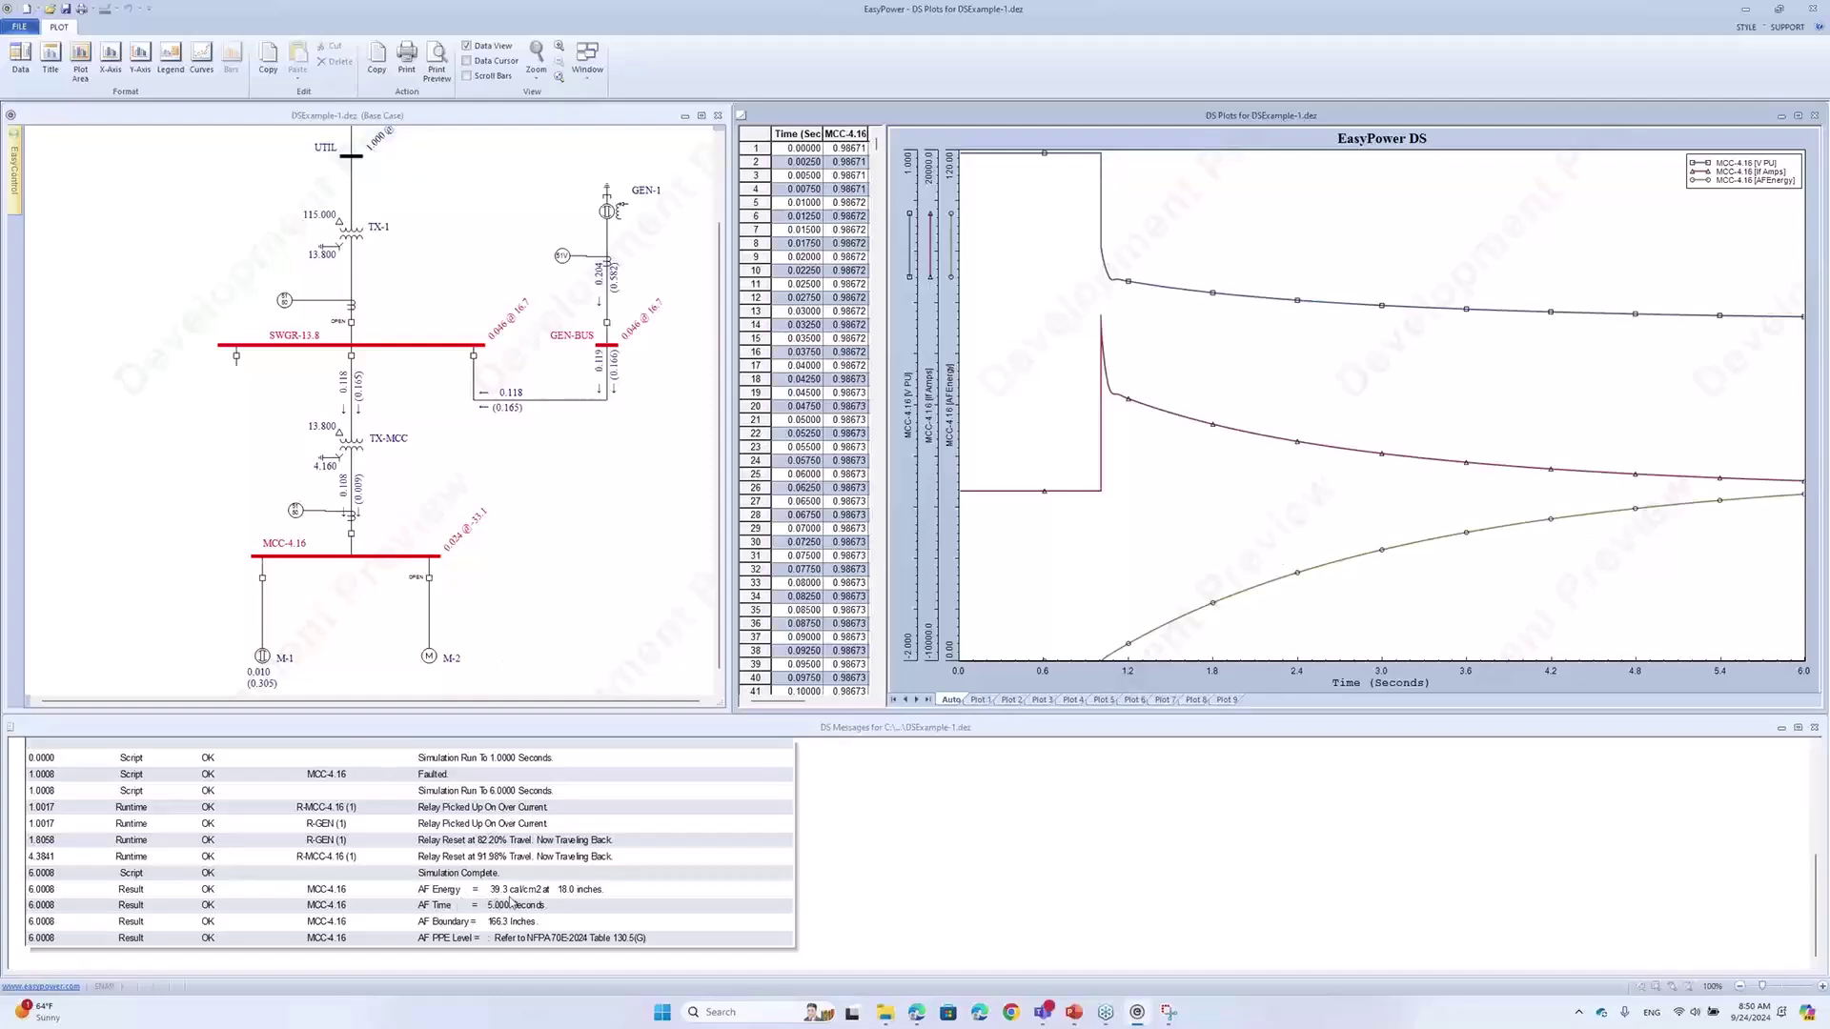
click(1168, 1012)
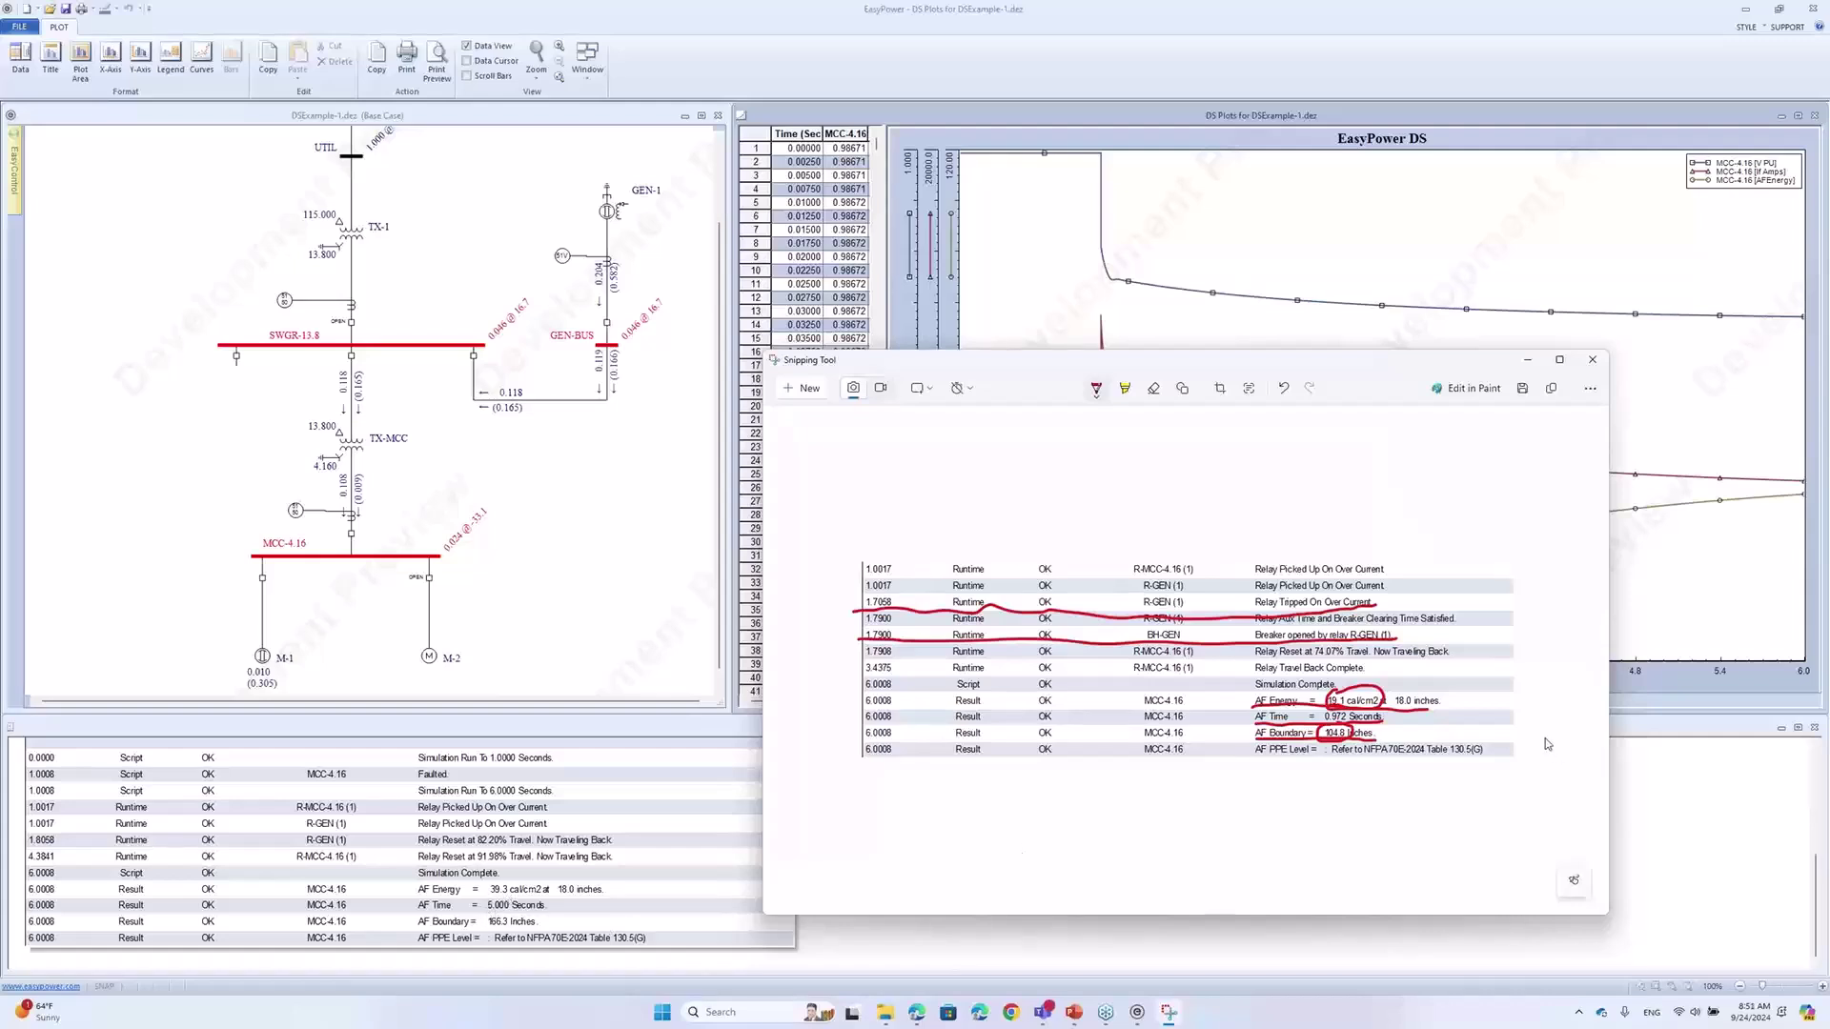
click(1754, 674)
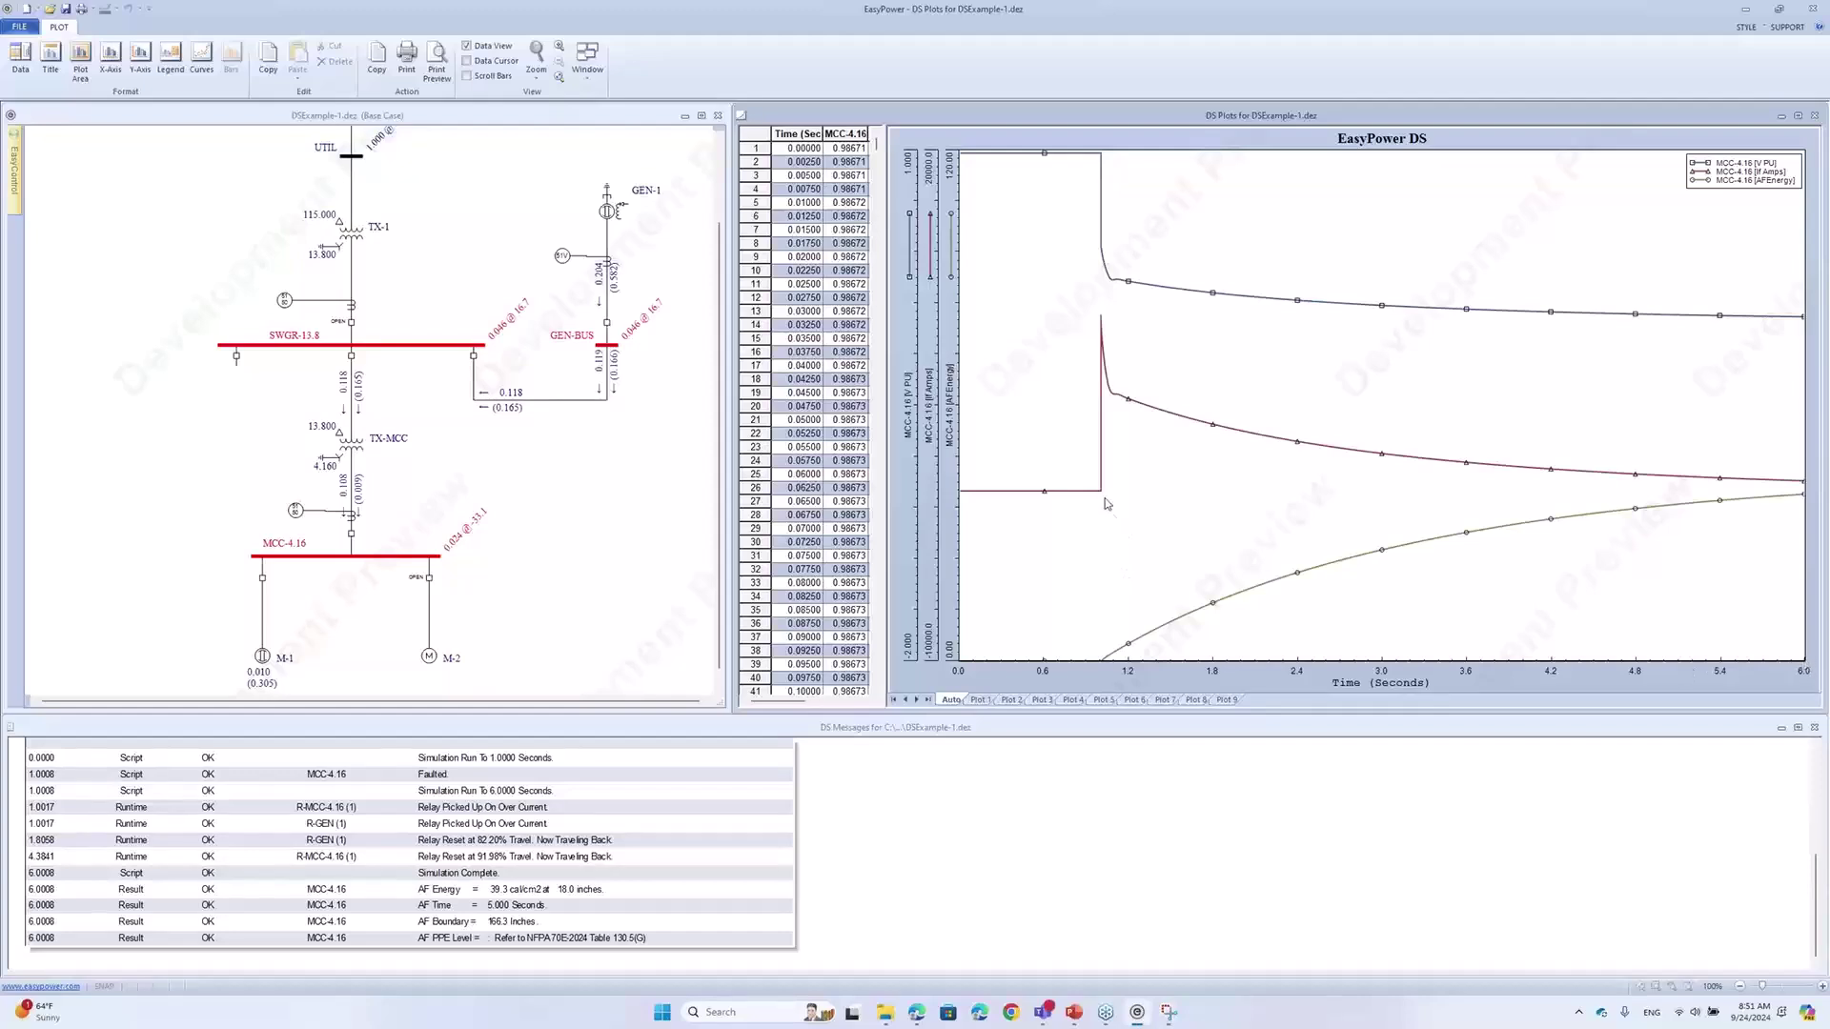
mouse_move(1104, 493)
click(1169, 1013)
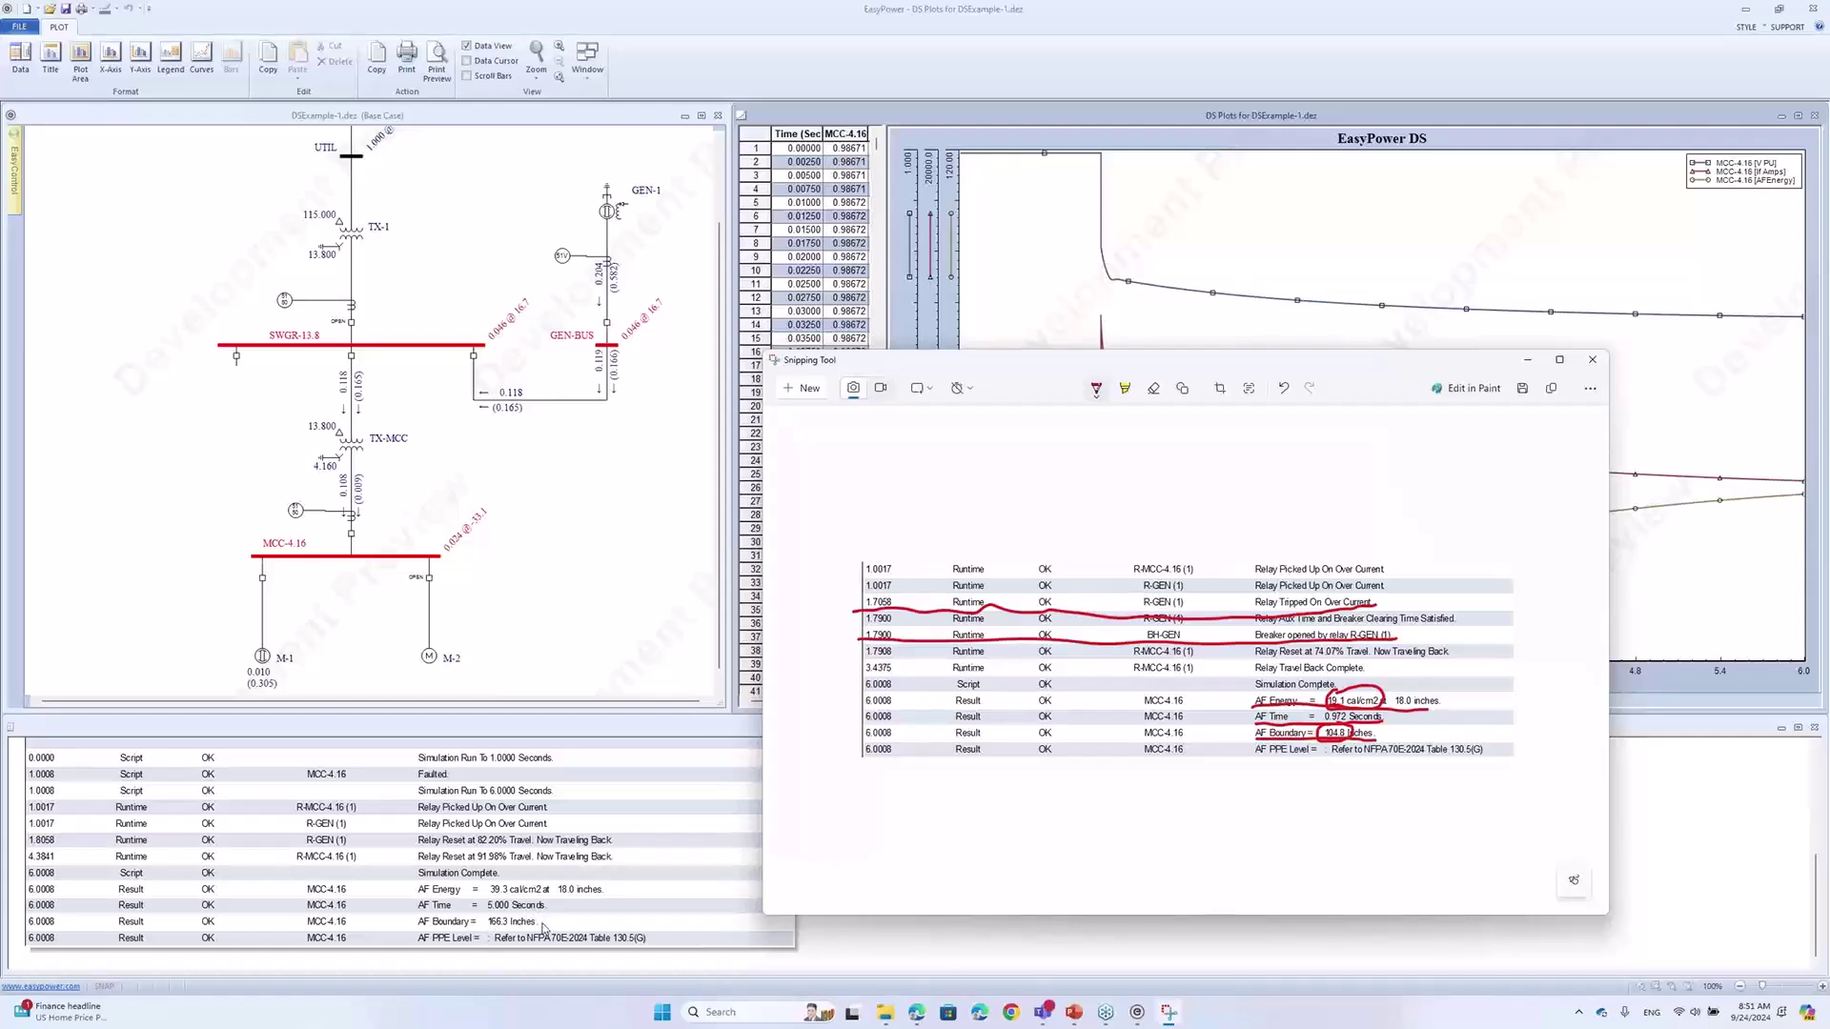
click(677, 449)
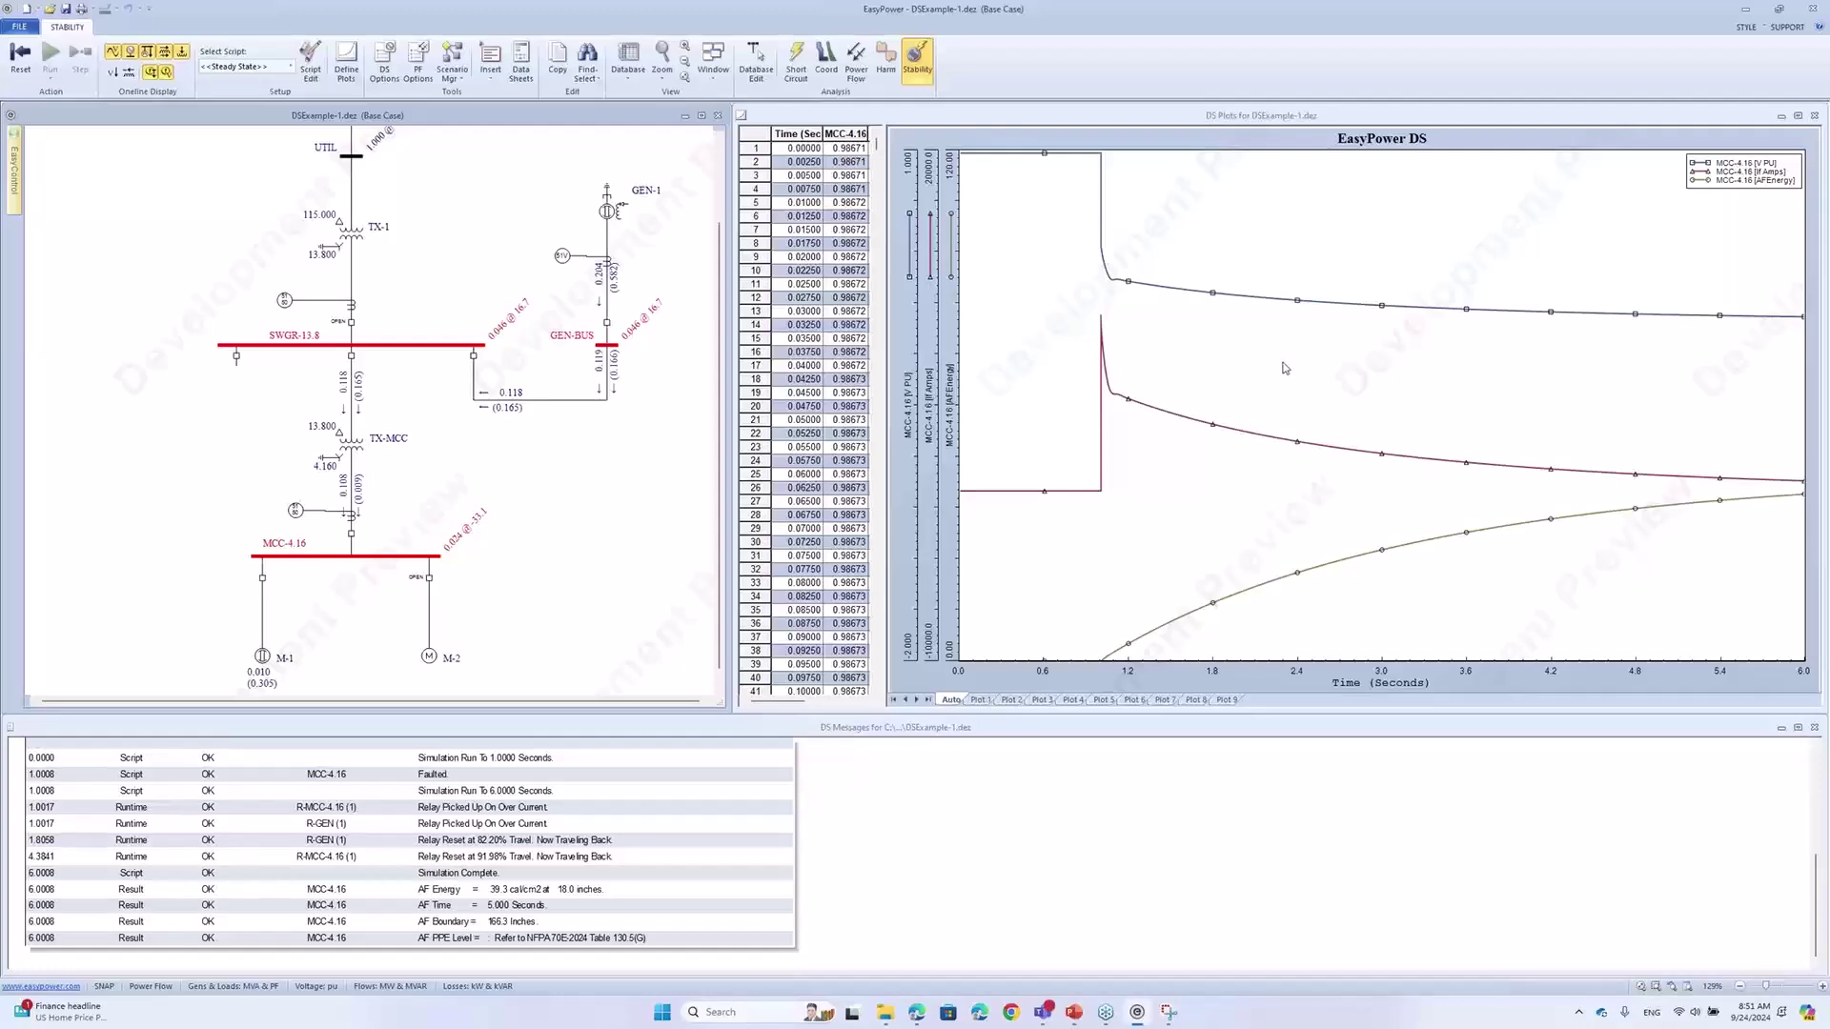
Return to Database Edit and reopen GEN-1's Stability 1 data
click(757, 60)
double_click(723, 211)
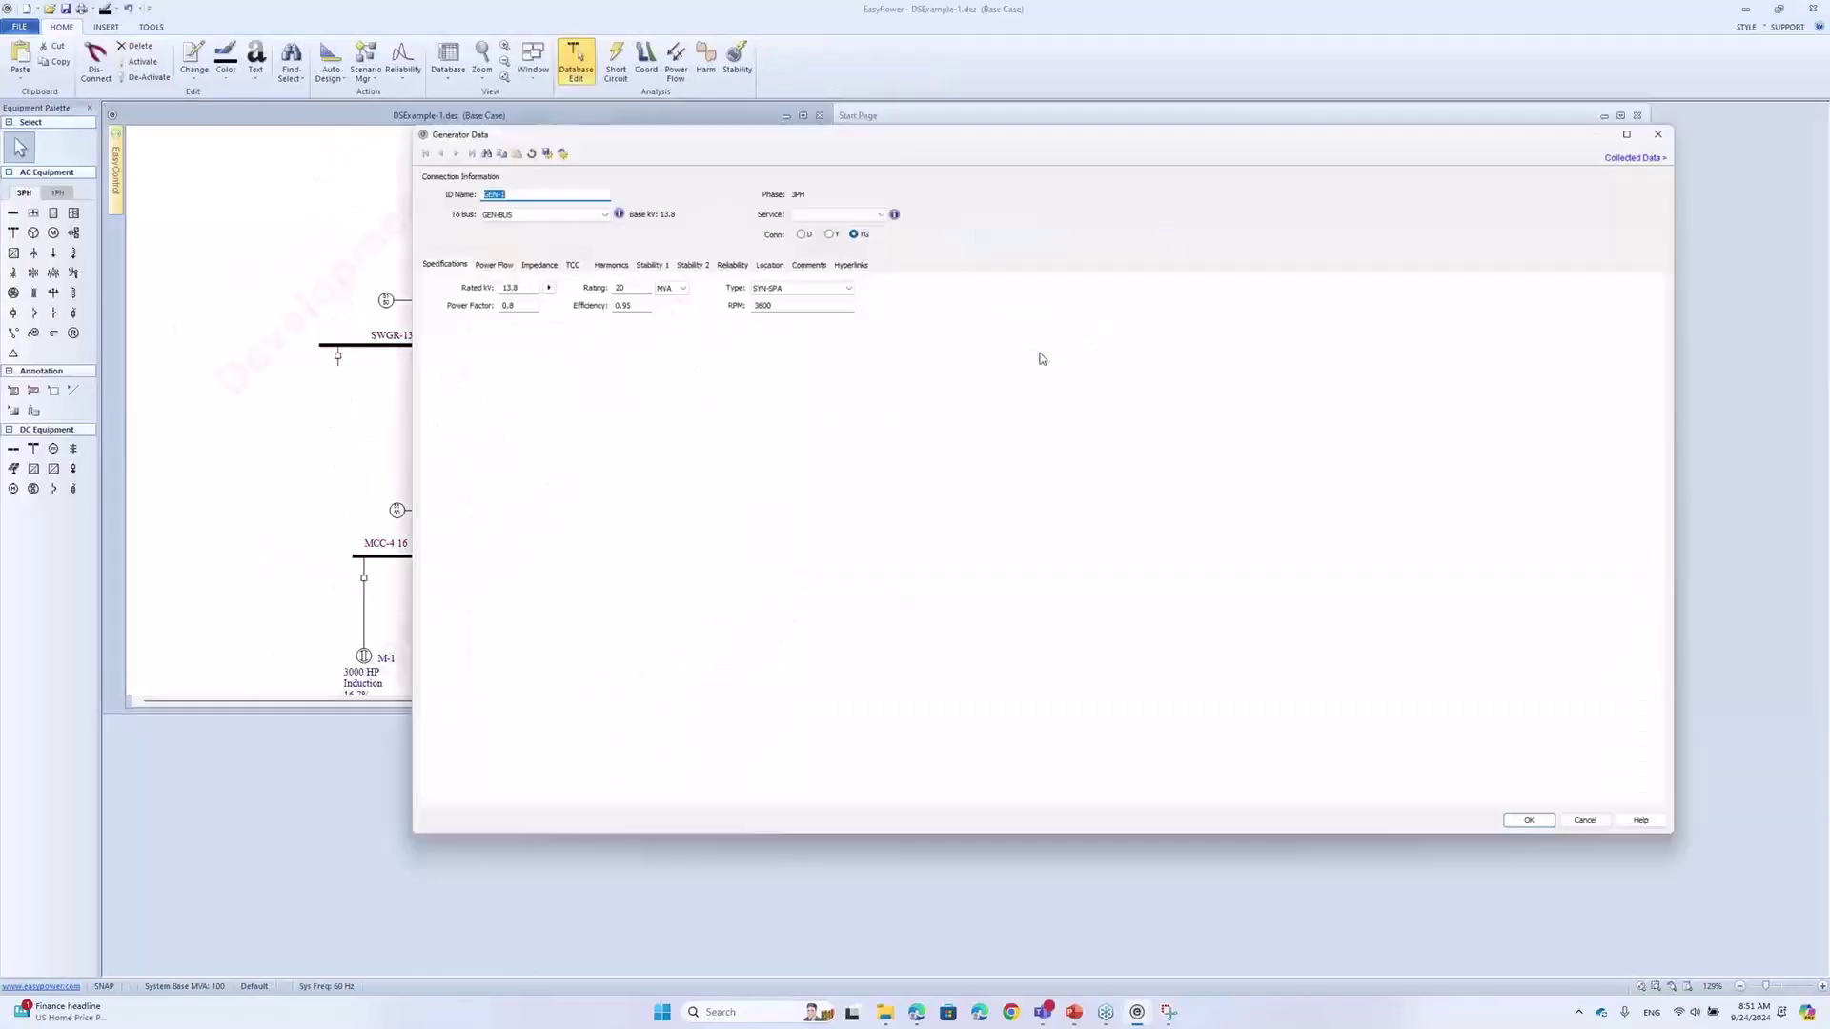
click(637, 257)
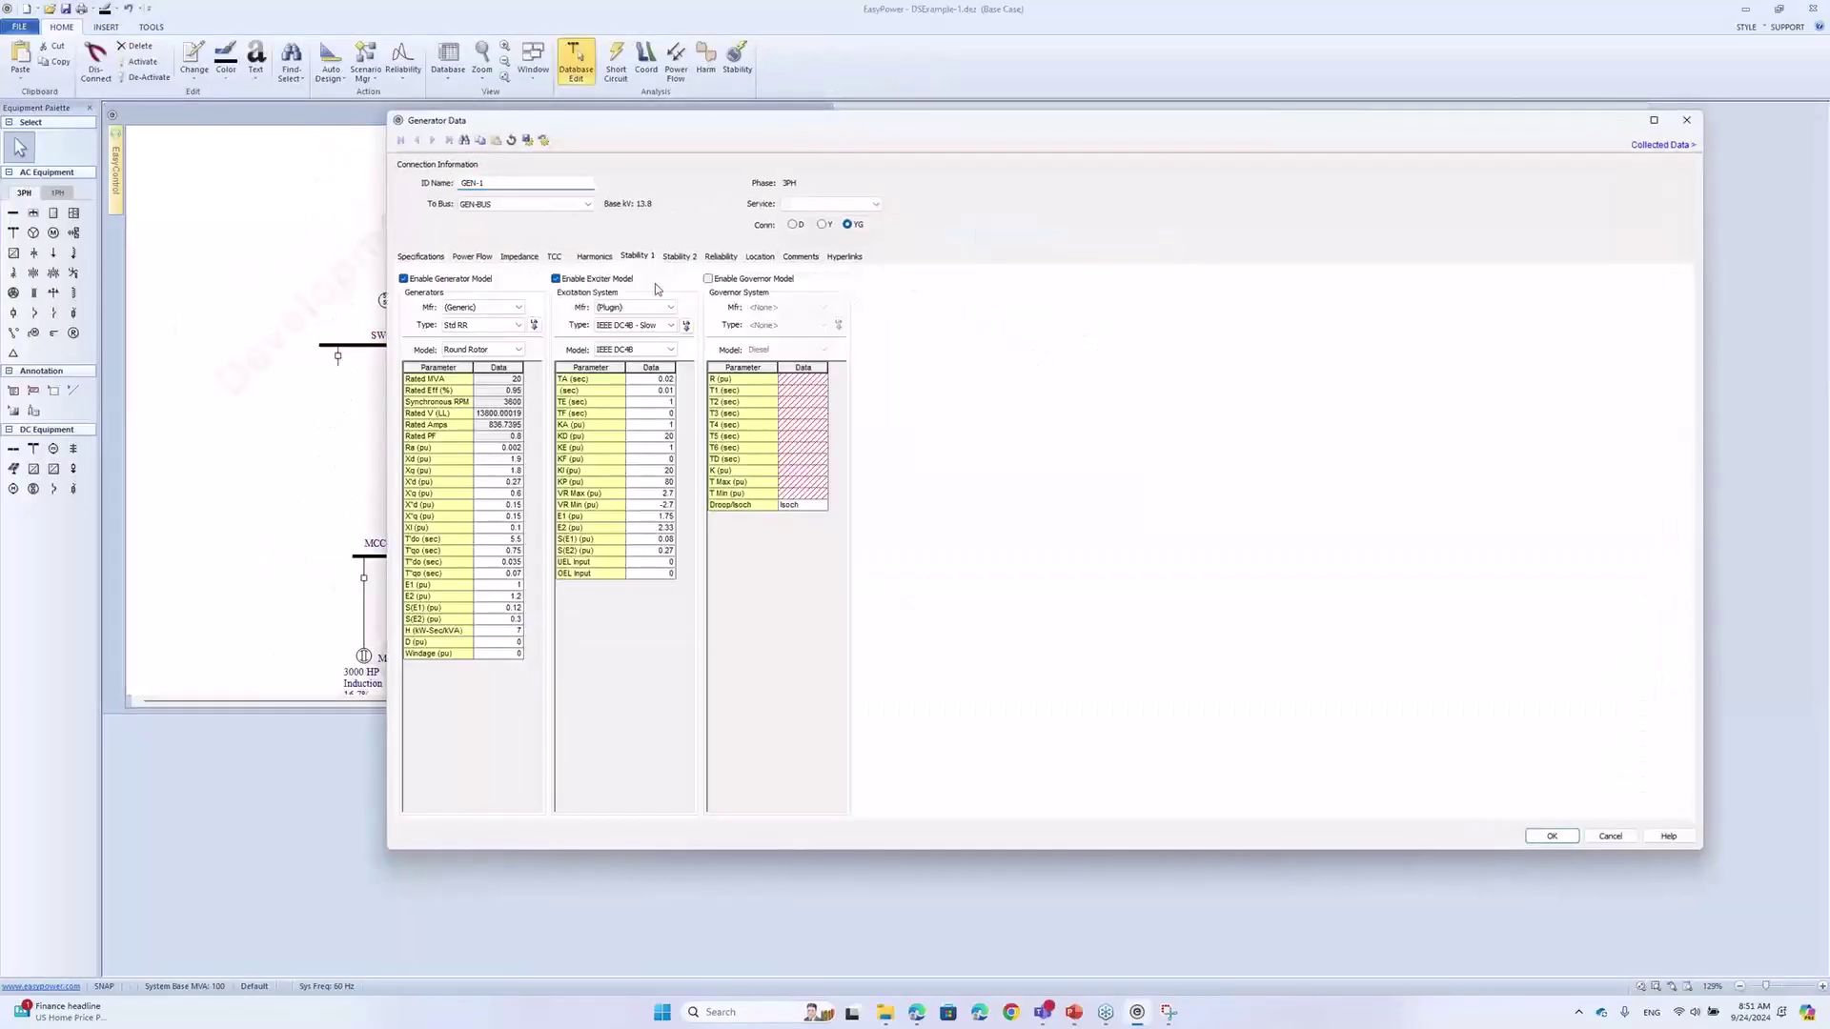
Change GEN-1's exciter type to IEEE AC11C - Medium
click(650, 326)
scroll(676, 456, down, 3)
scroll(676, 456, up, 15)
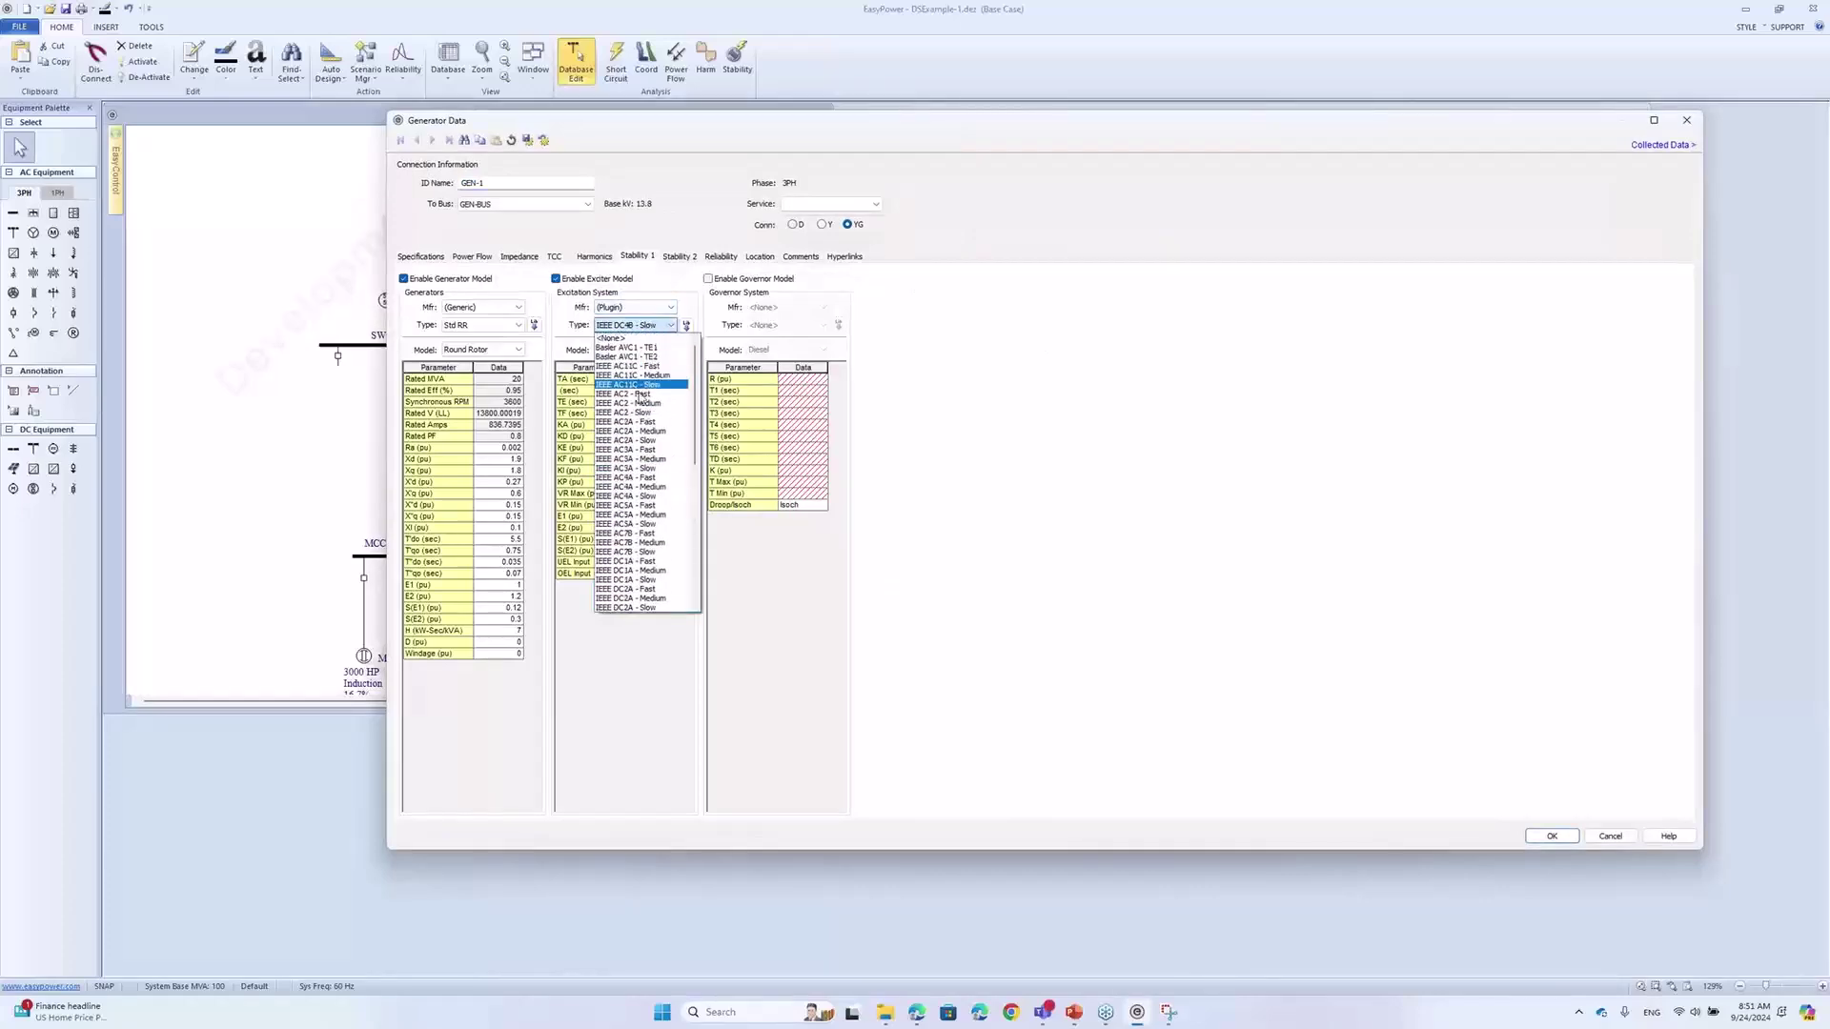
click(650, 325)
click(650, 325)
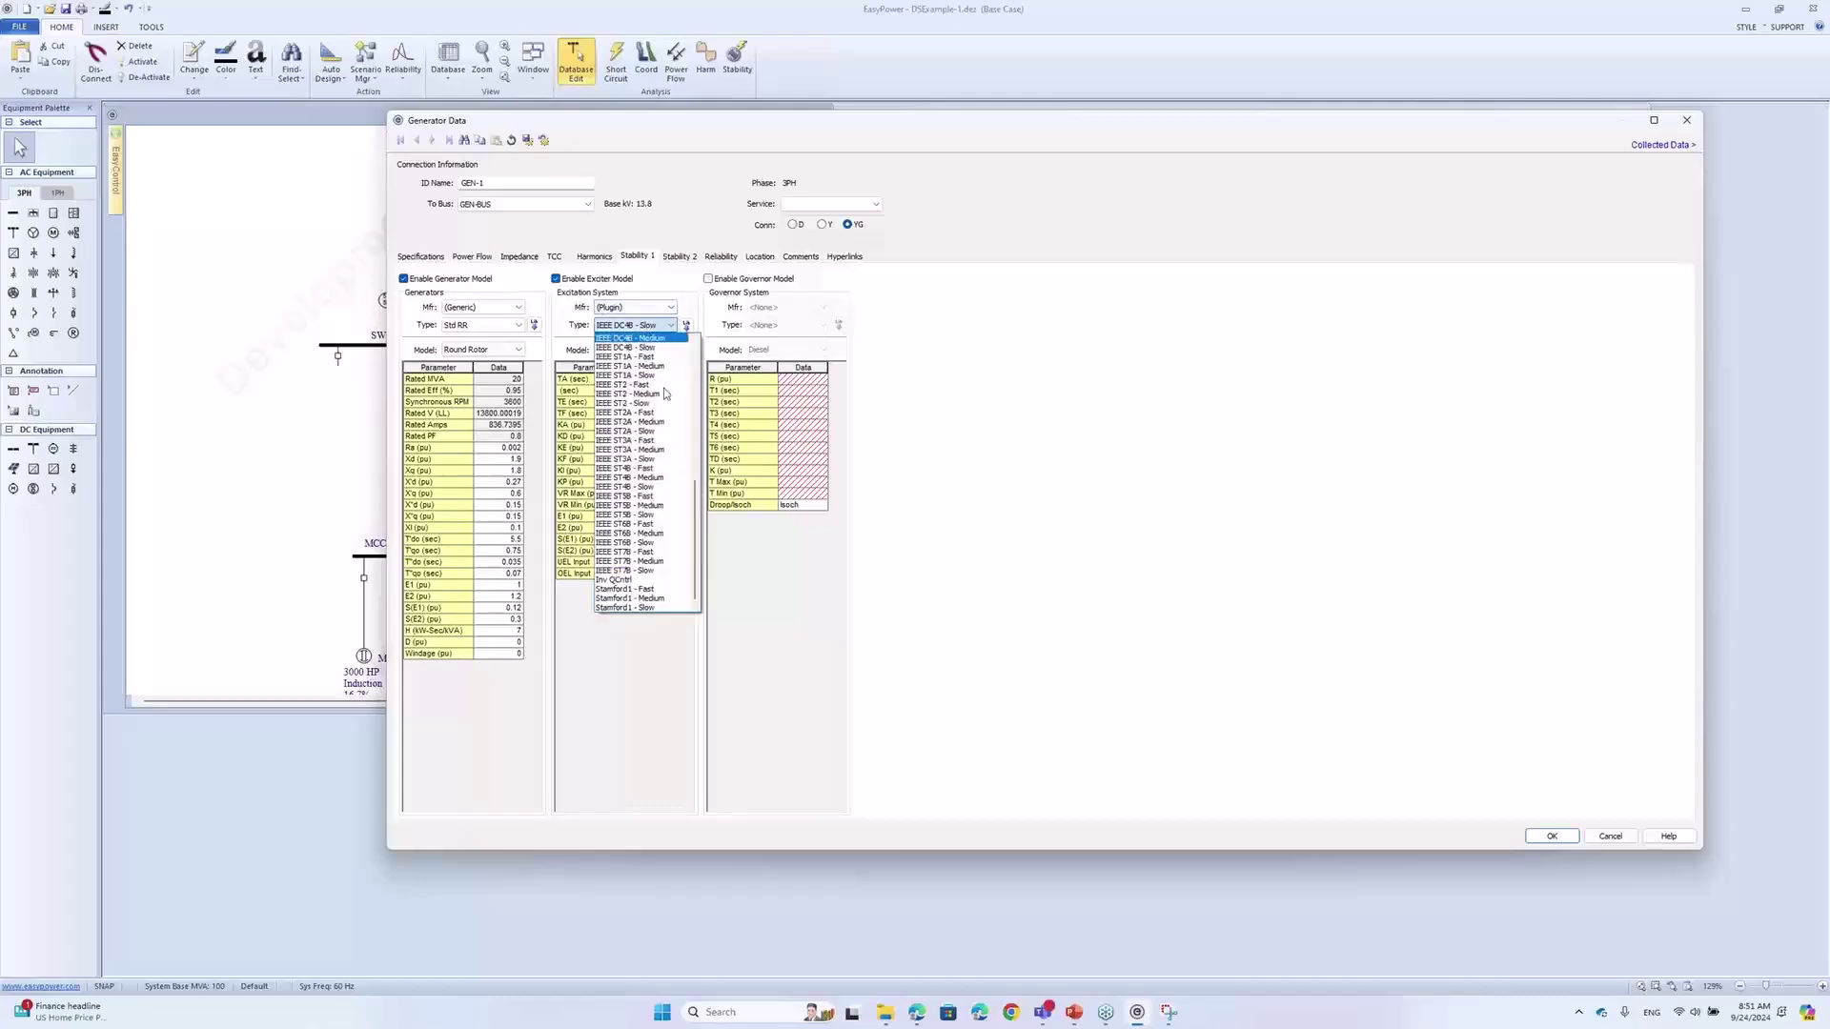
scroll(671, 458, up, 10)
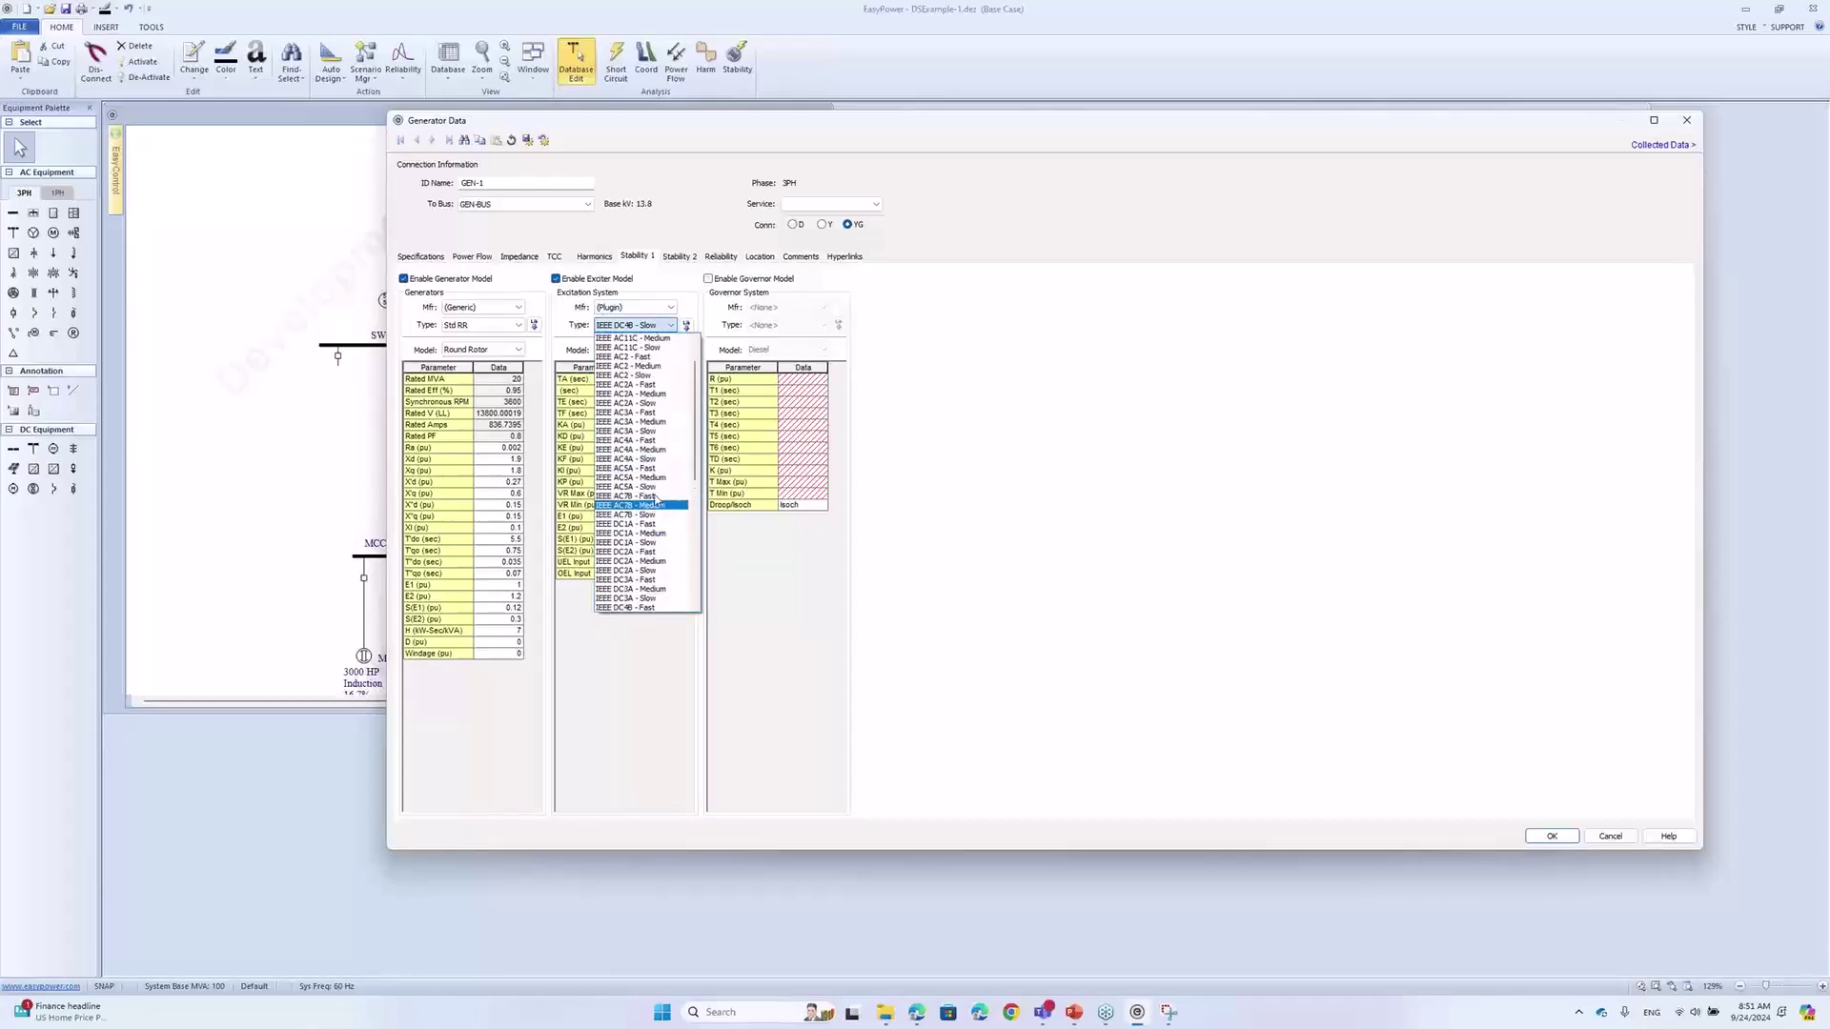
scroll(656, 390, up, 2)
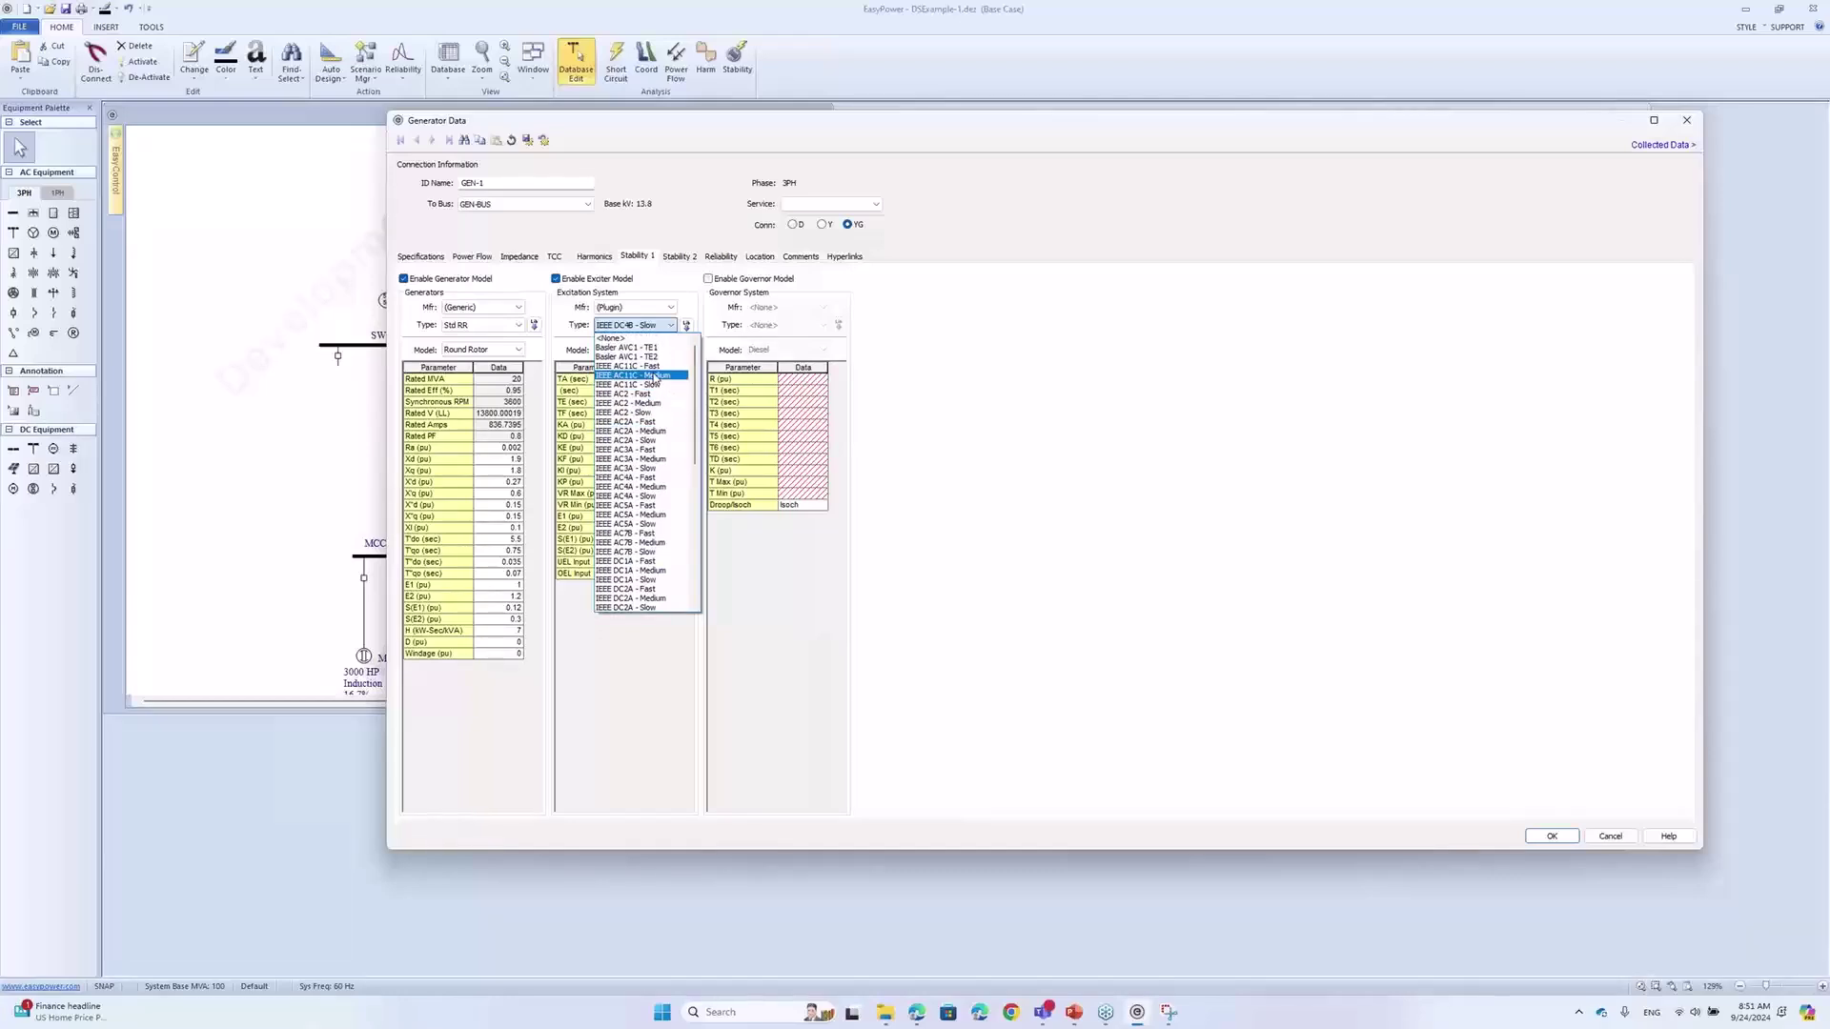
click(656, 378)
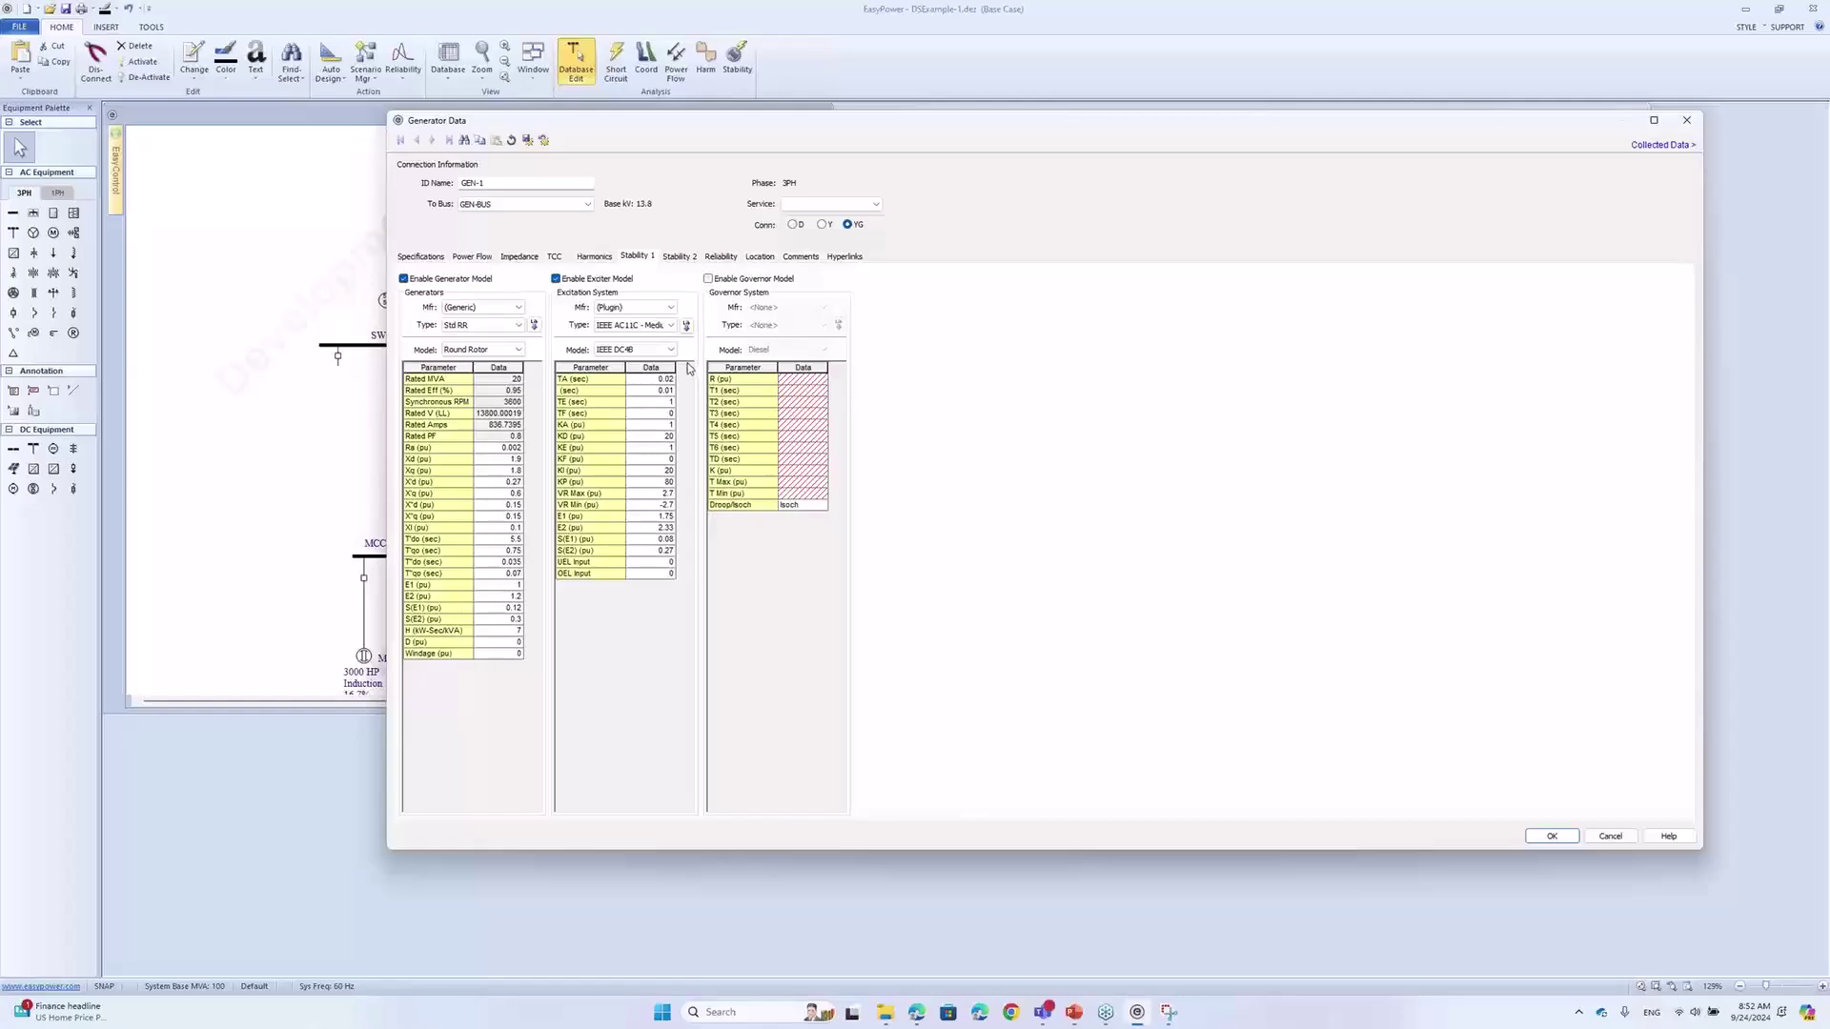
Import the library data for GEN-1's IEEE AC11C - Medium exciter, review its parameters, and save the generator
click(686, 325)
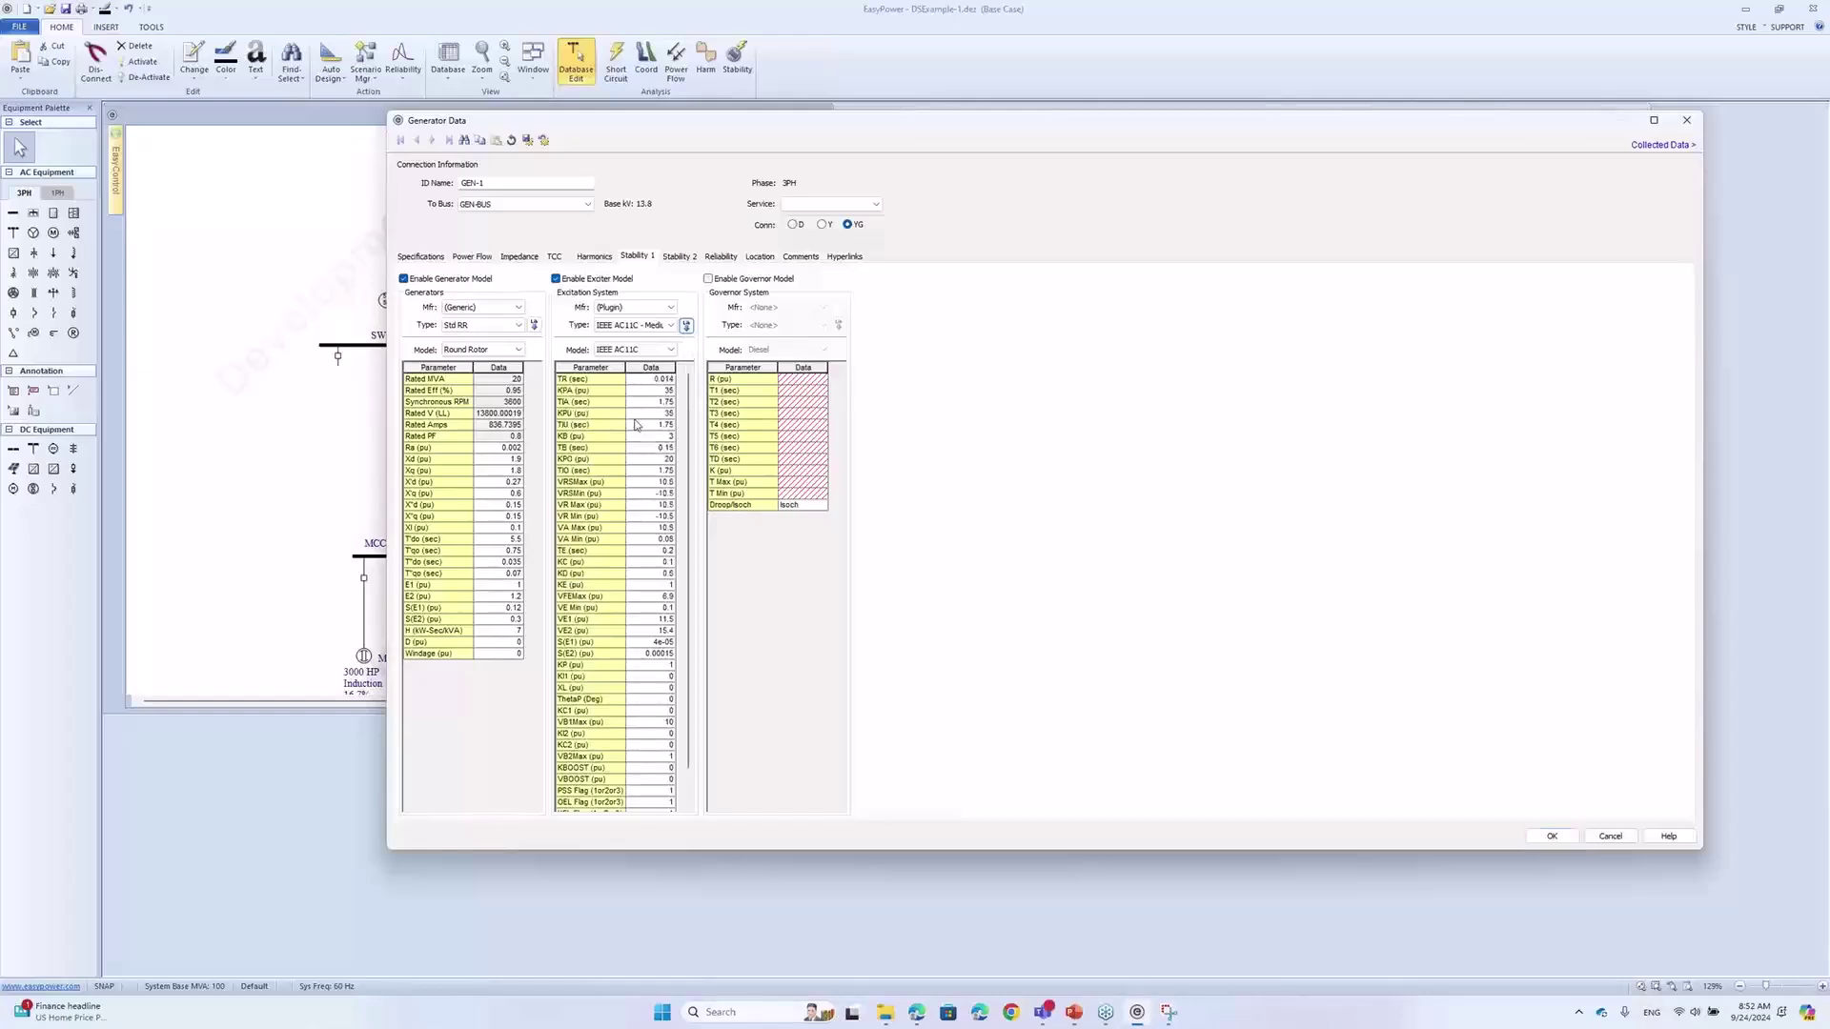
scroll(633, 483, down, 1)
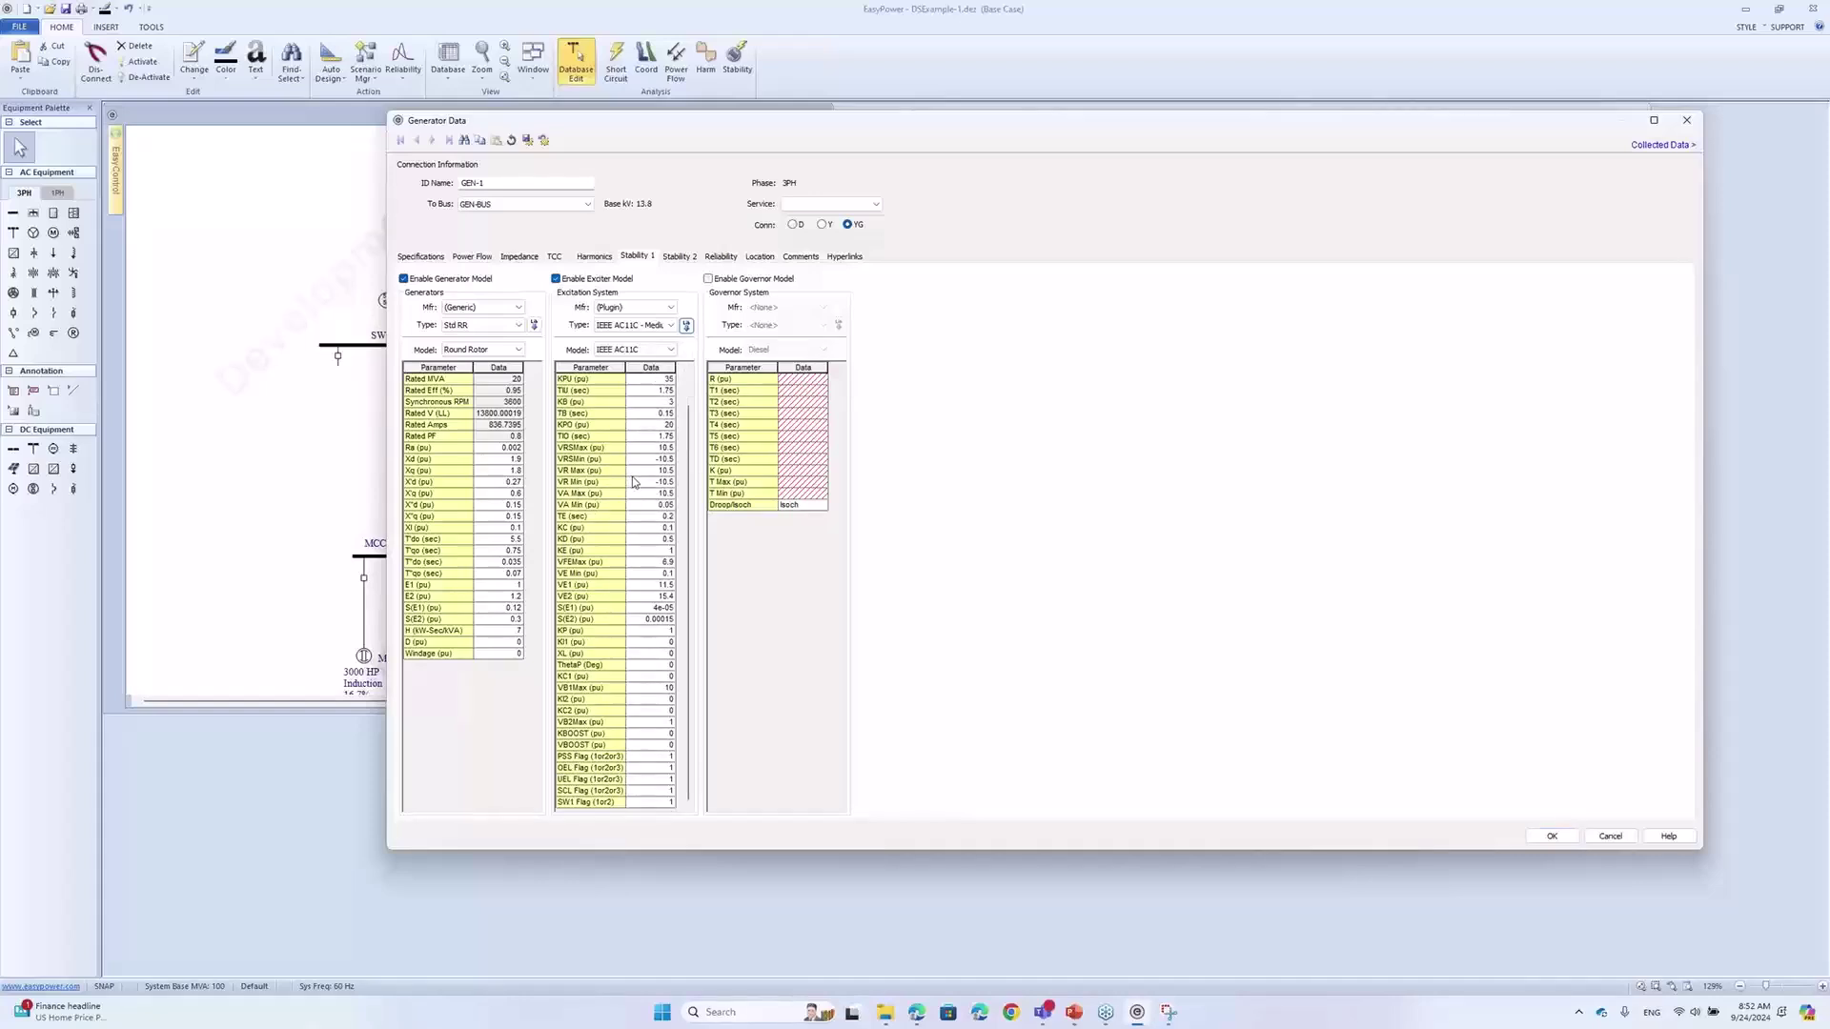
scroll(633, 484, up, 1)
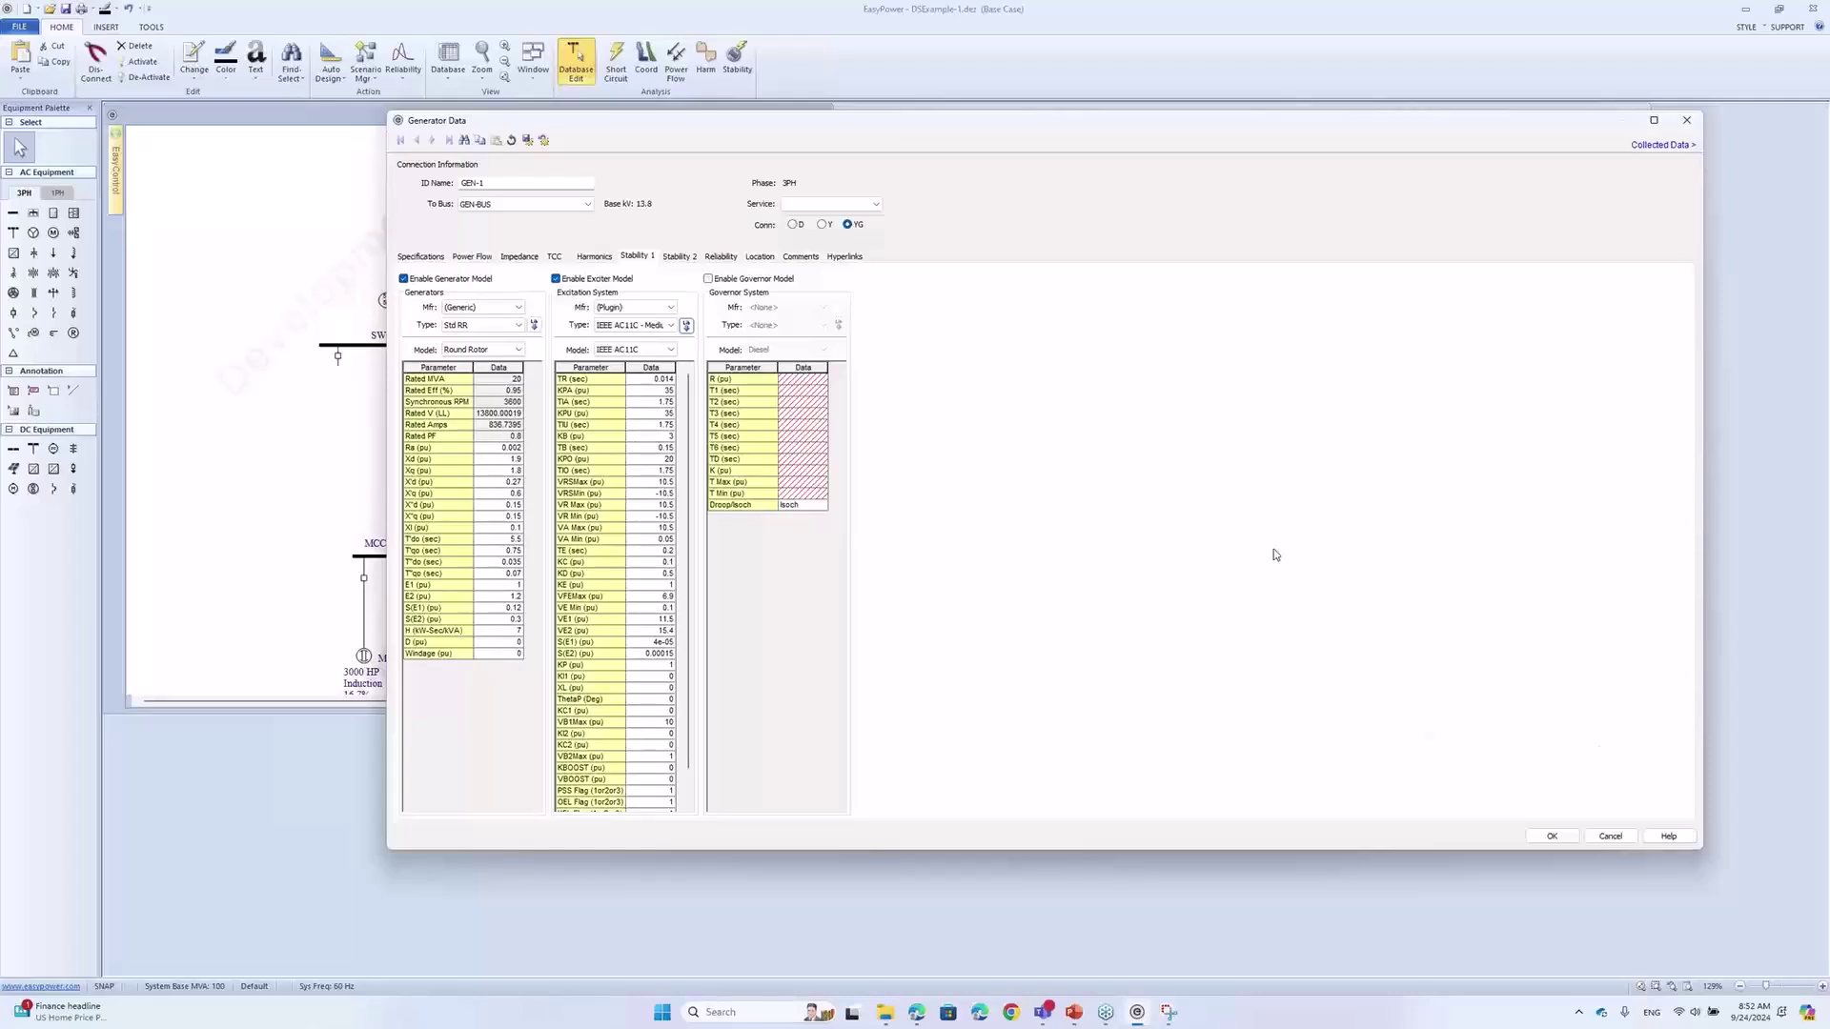
click(1562, 838)
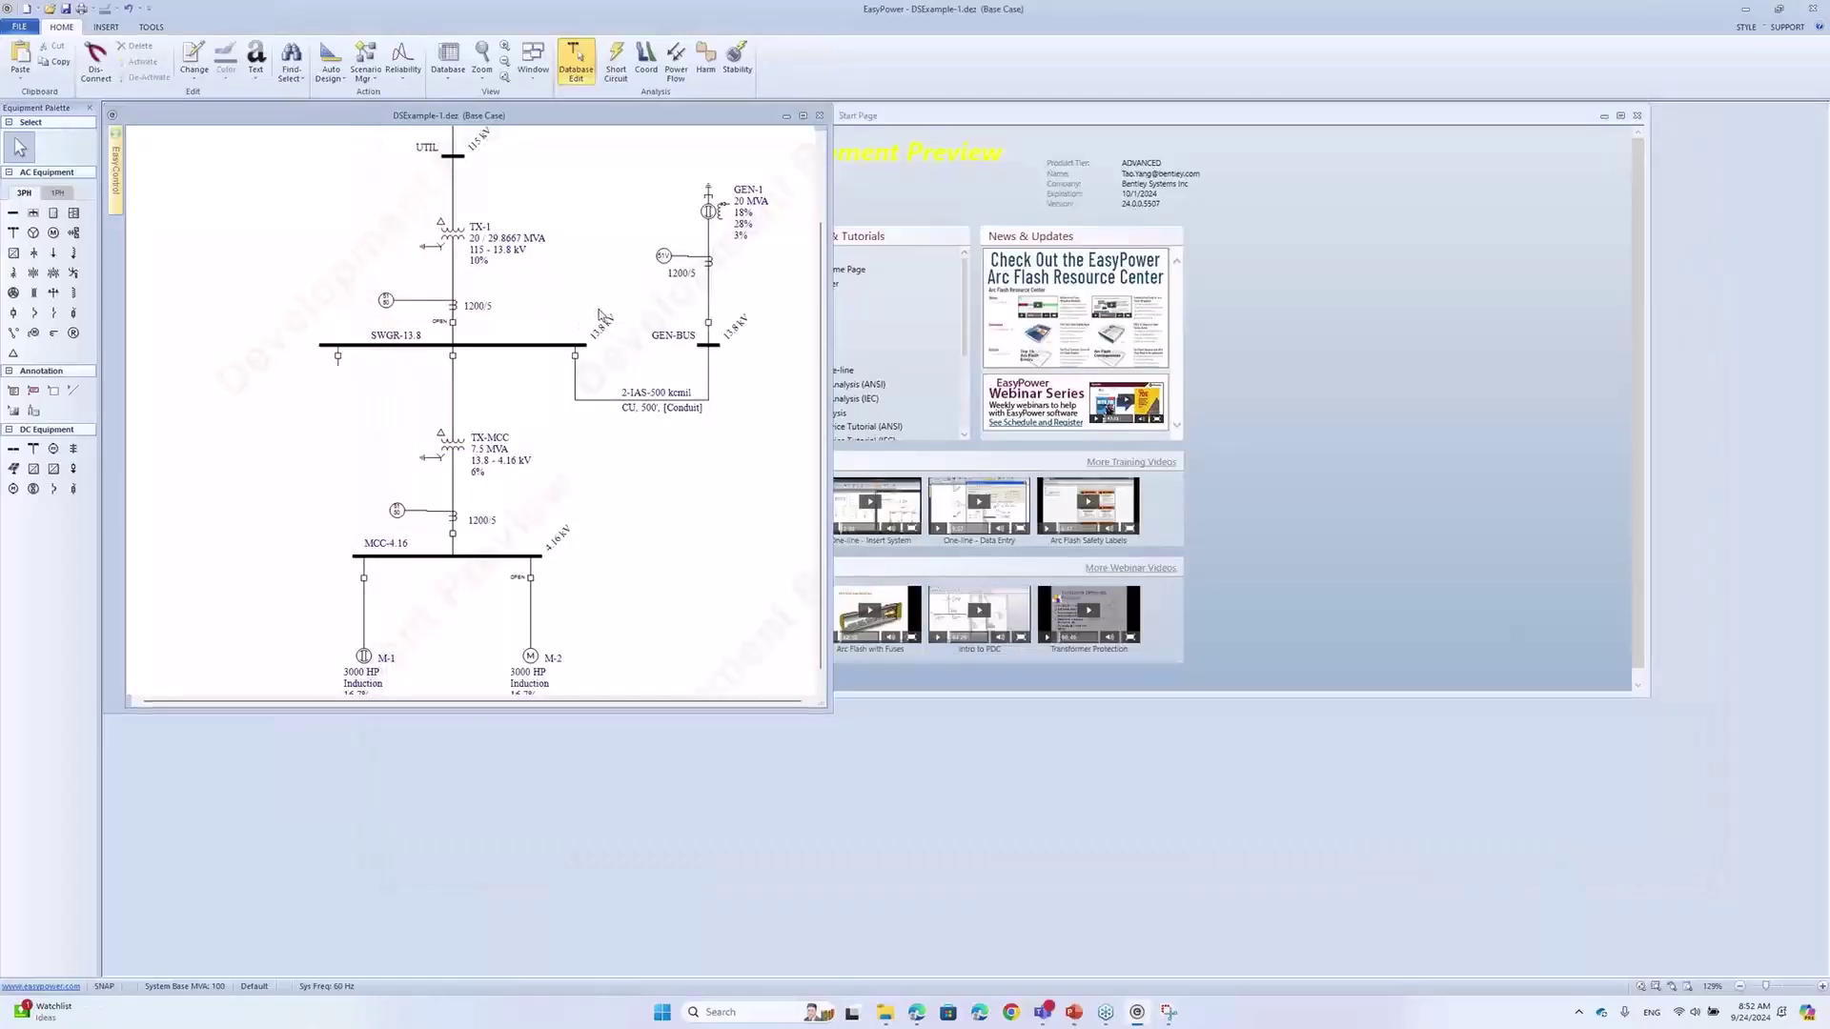
Simulate a bus fault at MCC-4.16 in the Dynamic Stability focus with the IEEE AC11C - Medium exciter model
click(740, 78)
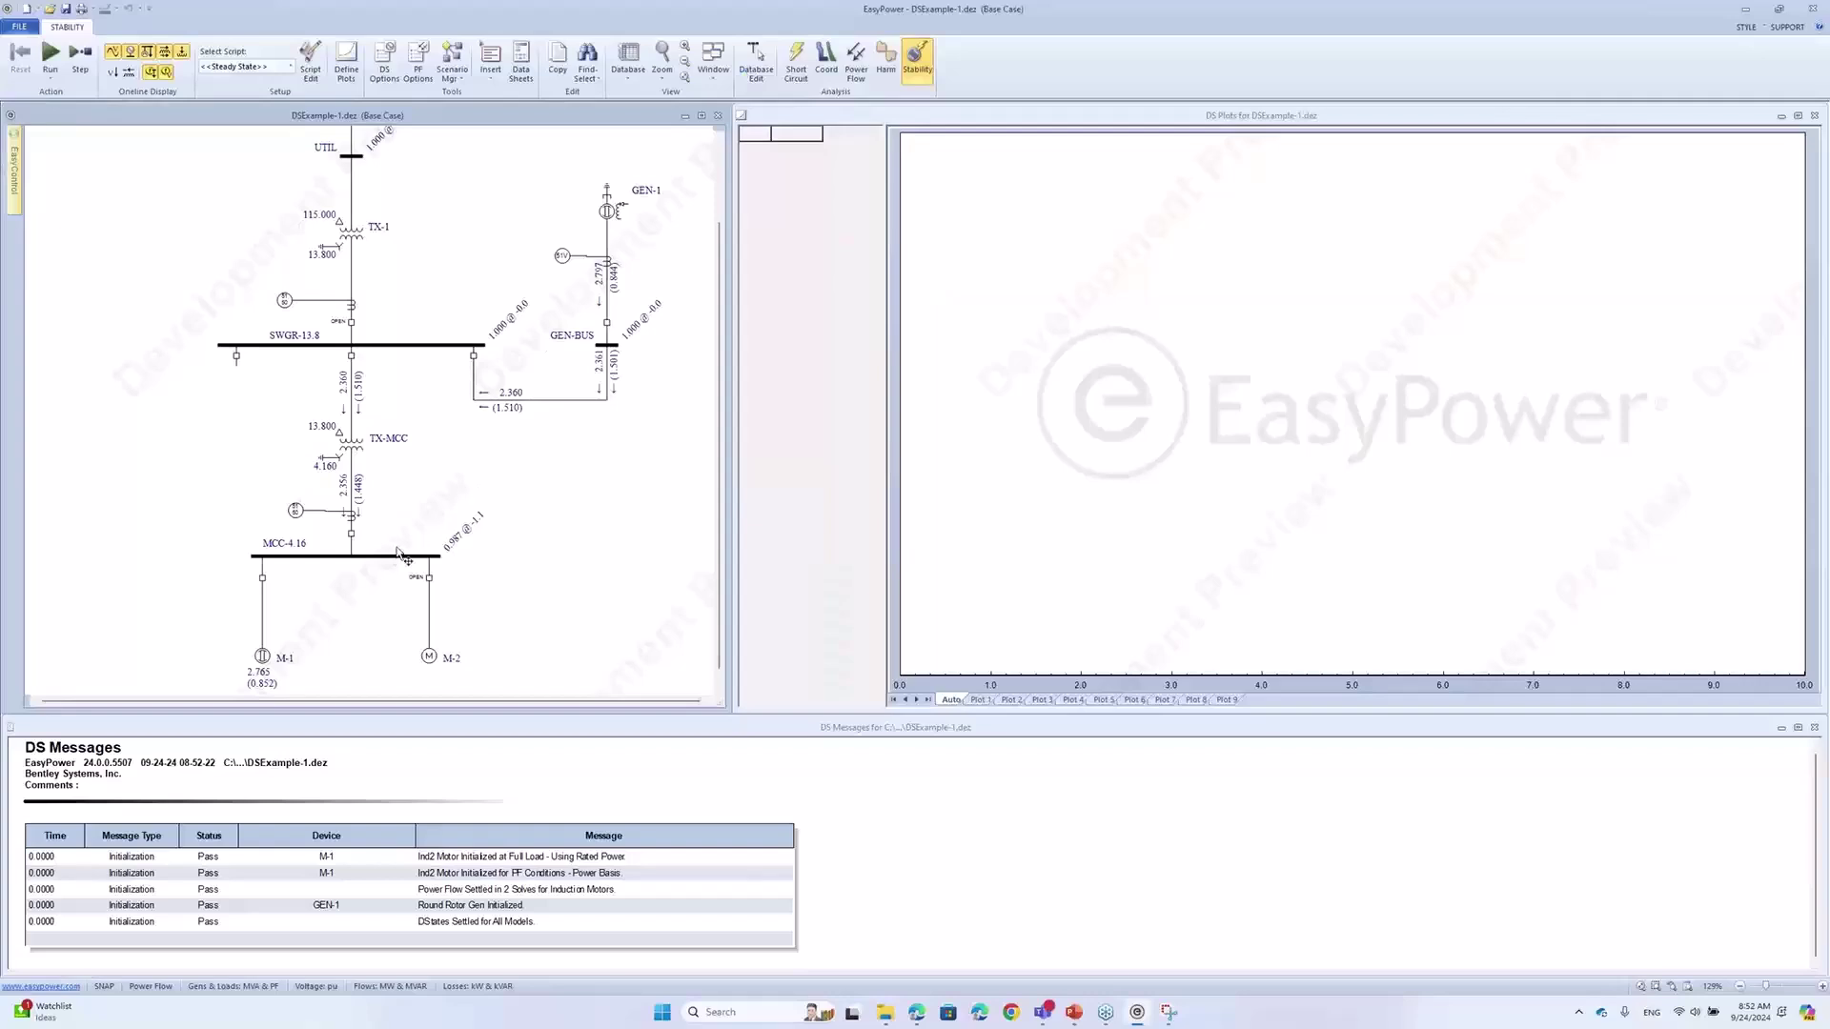
double_click(388, 558)
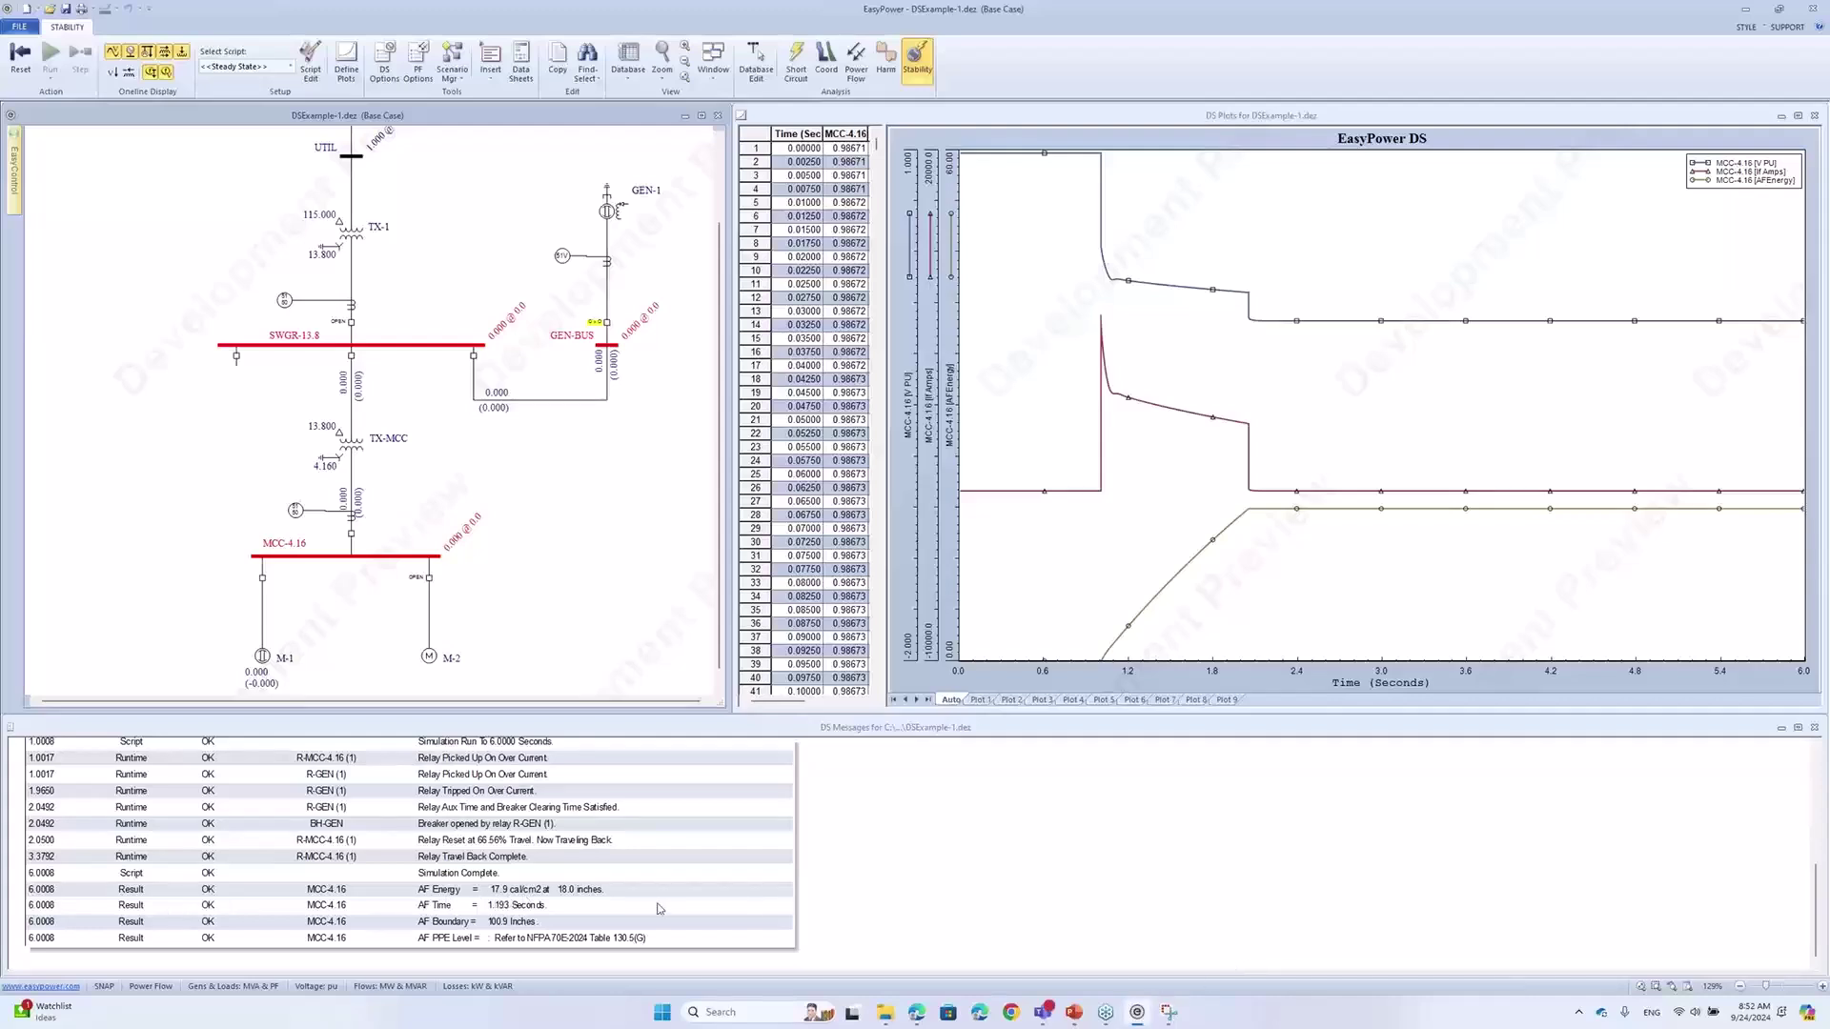
Compare the new MCC-4.16 plots, relay trip times and arc flash results with the annotated snip of the earlier simulation
click(1169, 1012)
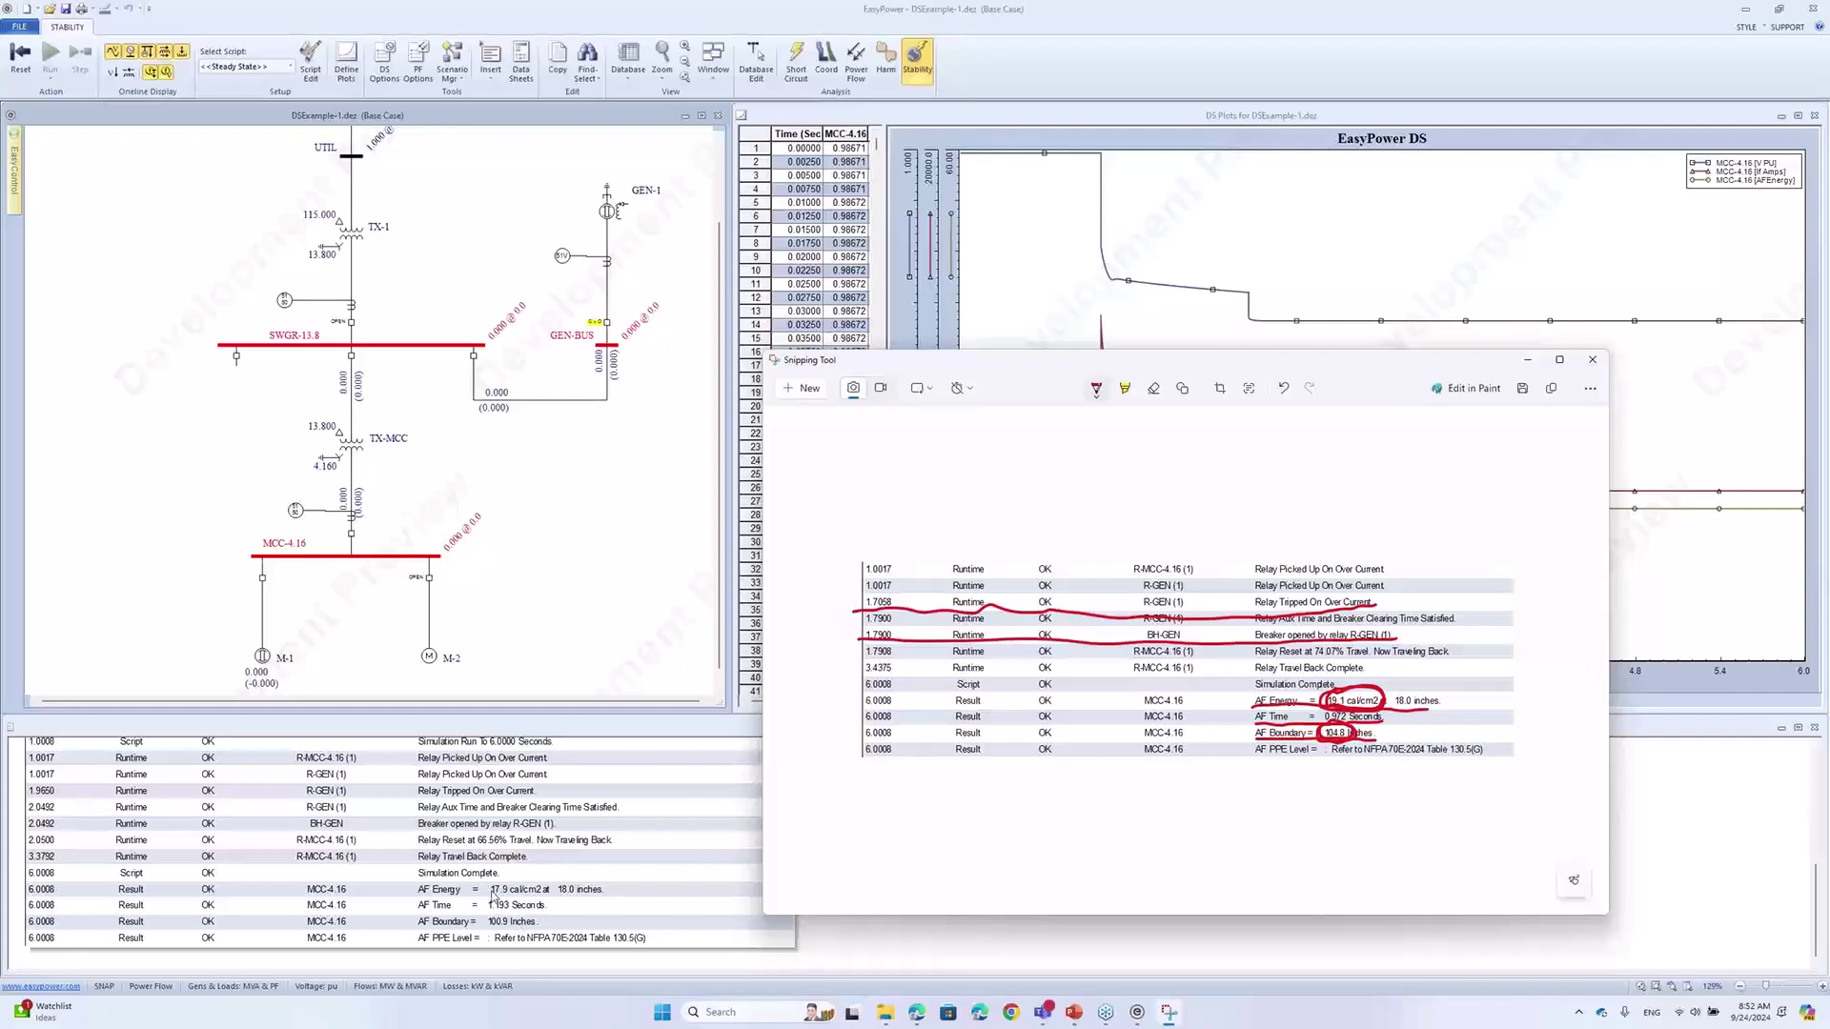
drag(1098, 370, 1214, 366)
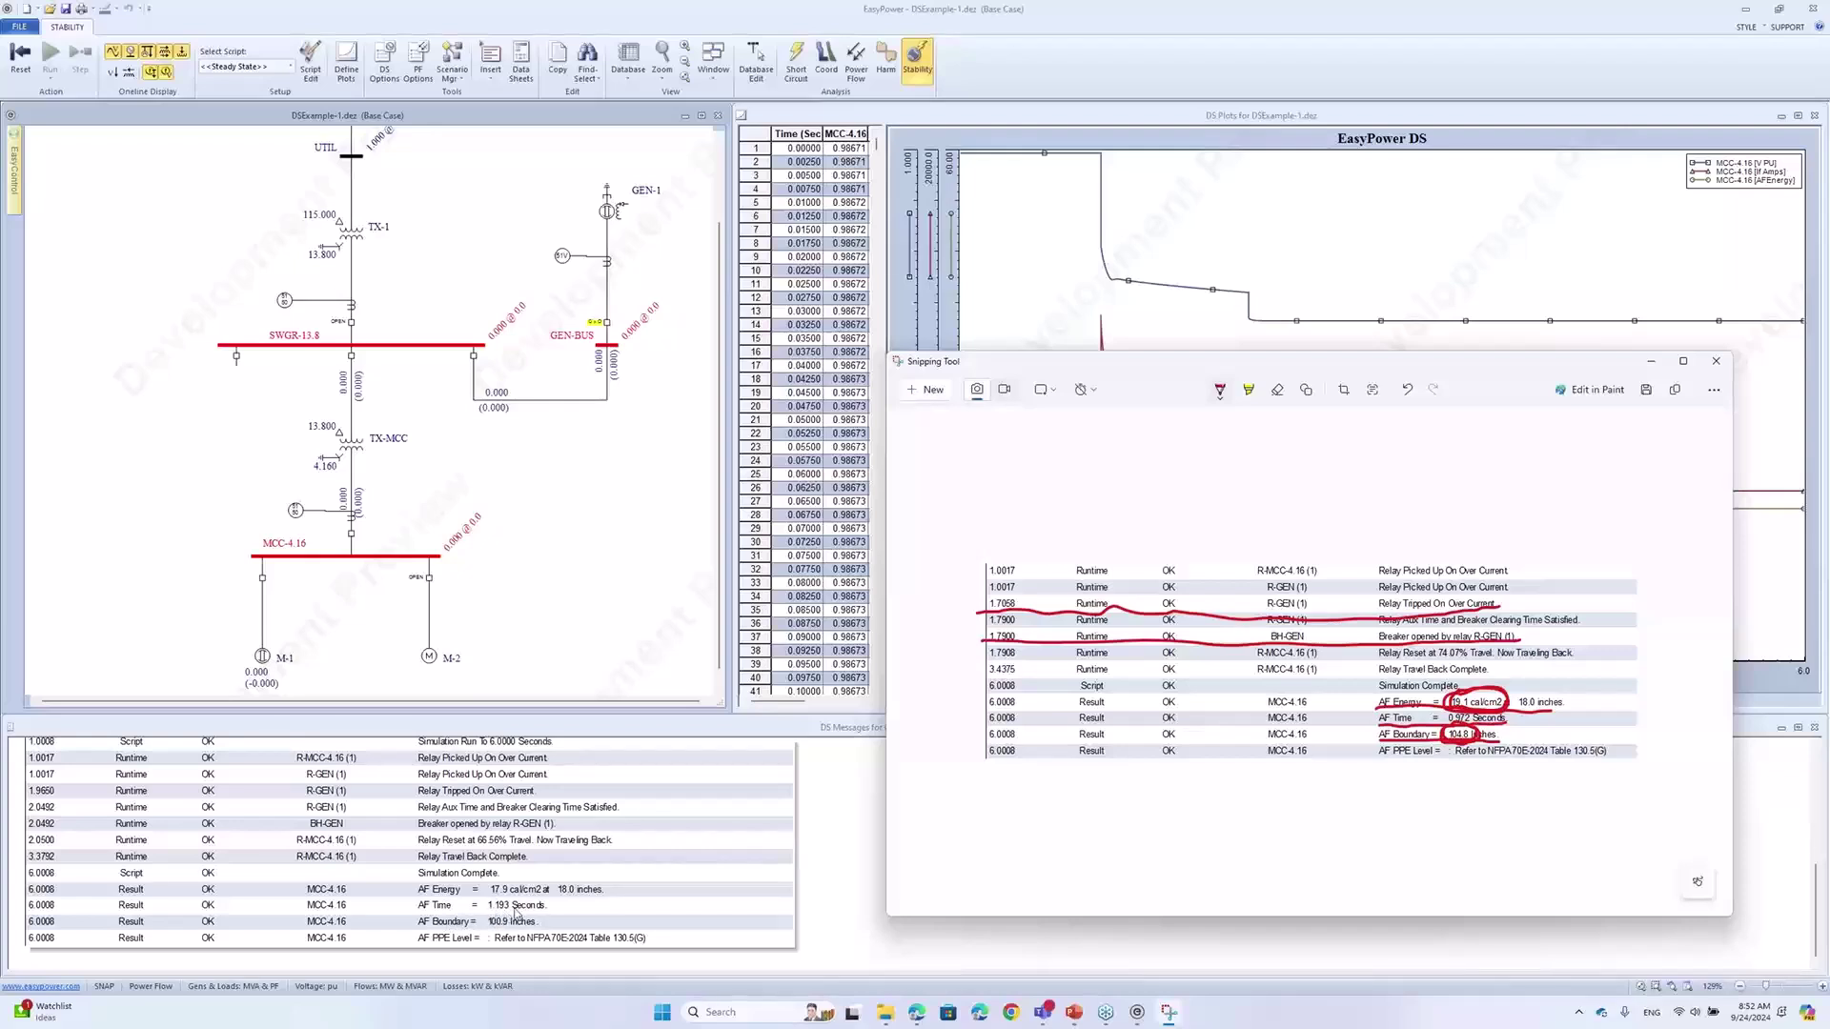
drag(1229, 373, 1111, 582)
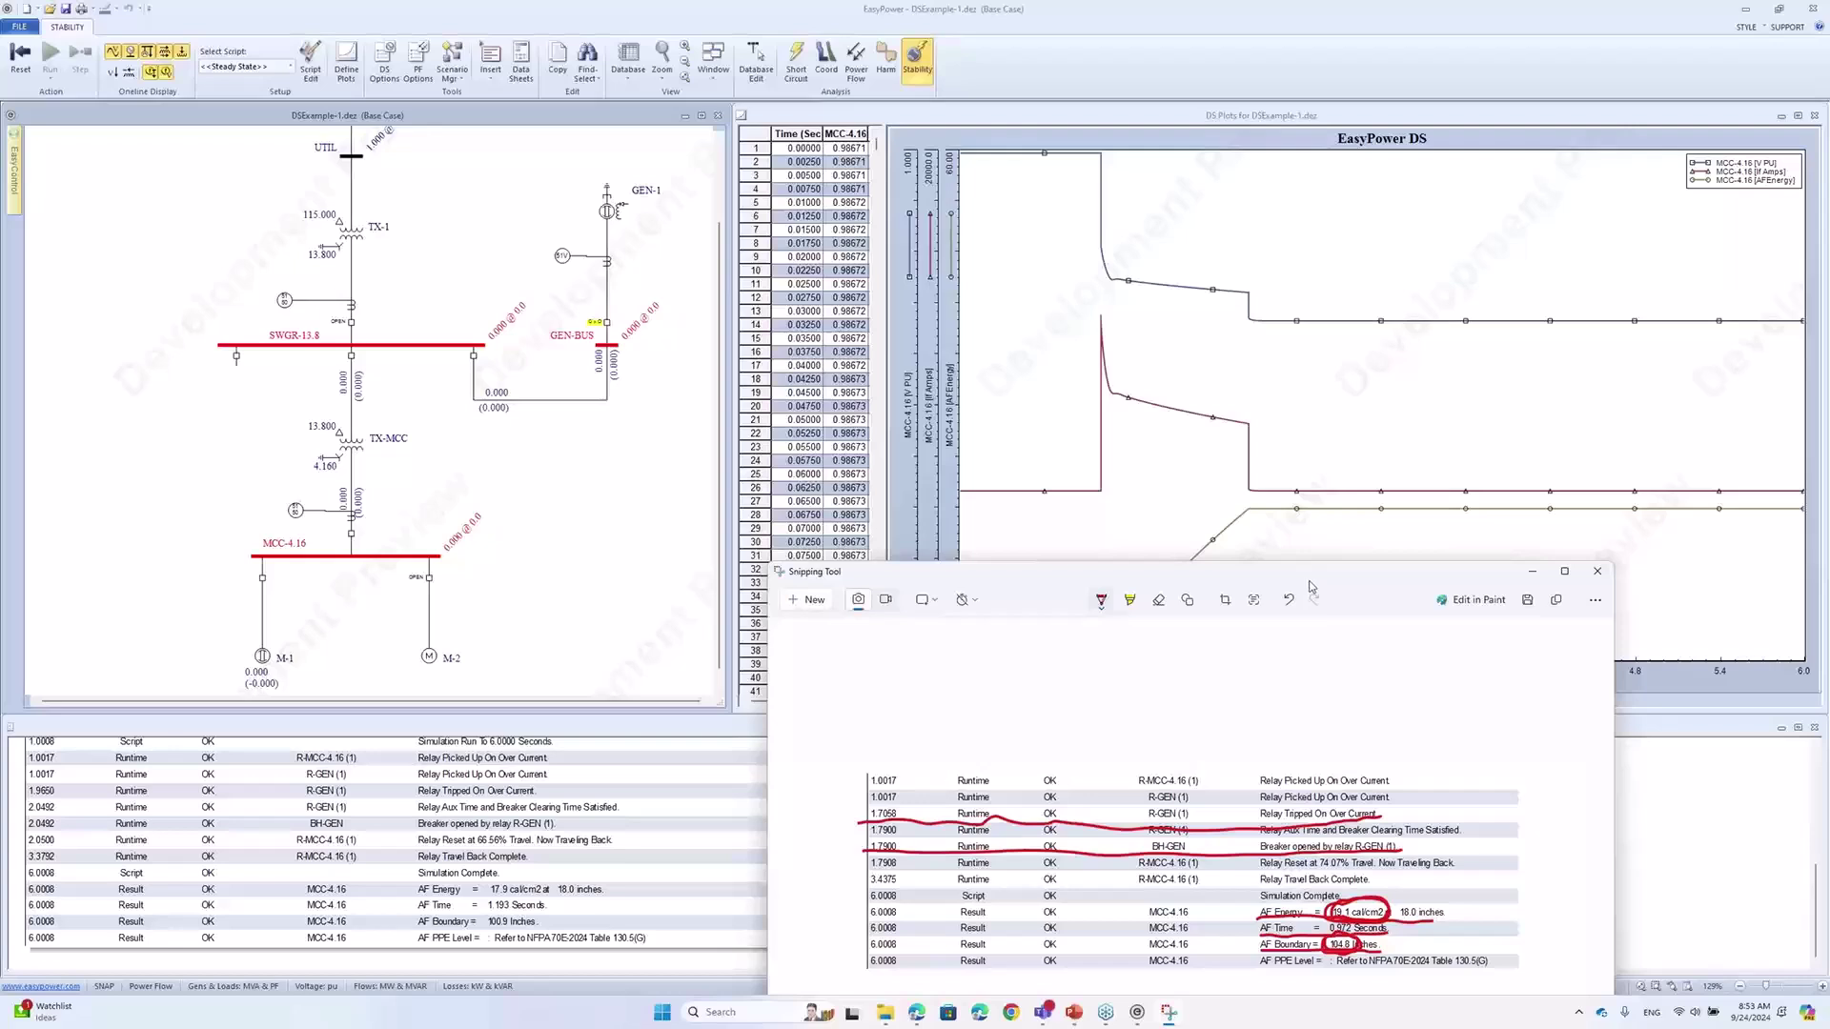
drag(1310, 586, 1413, 622)
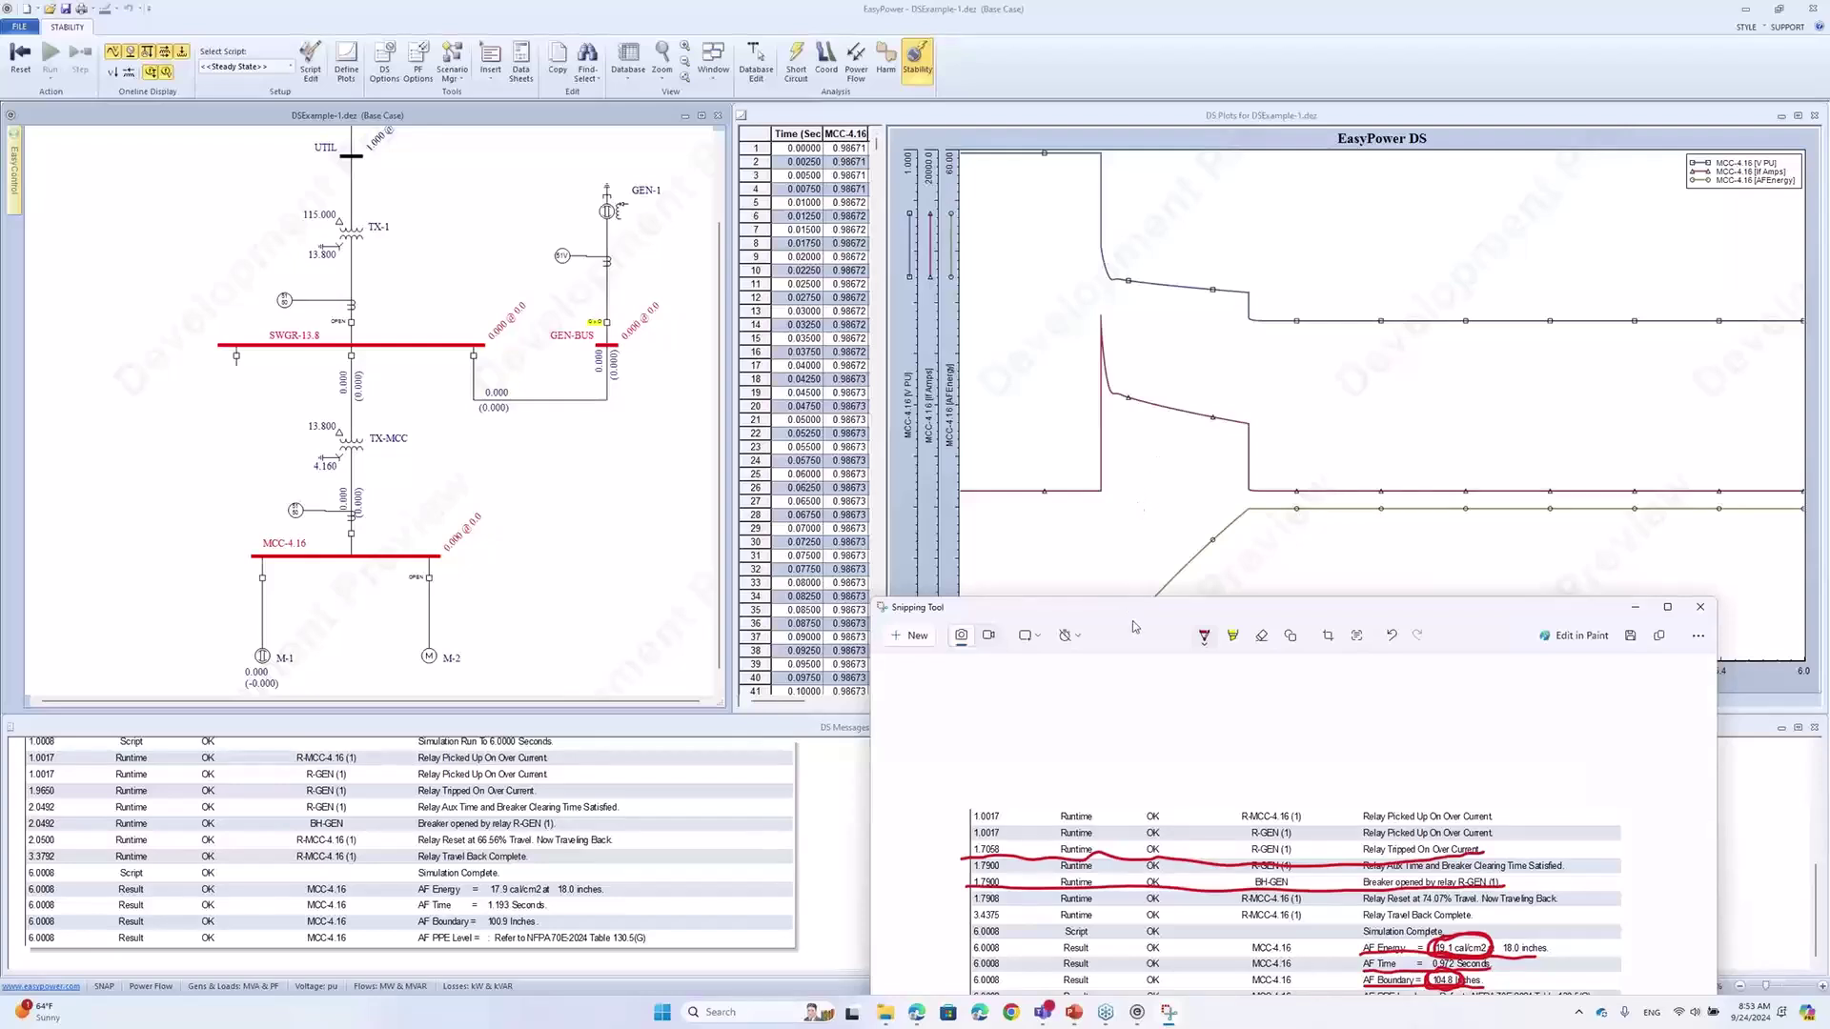
drag(1158, 619, 987, 261)
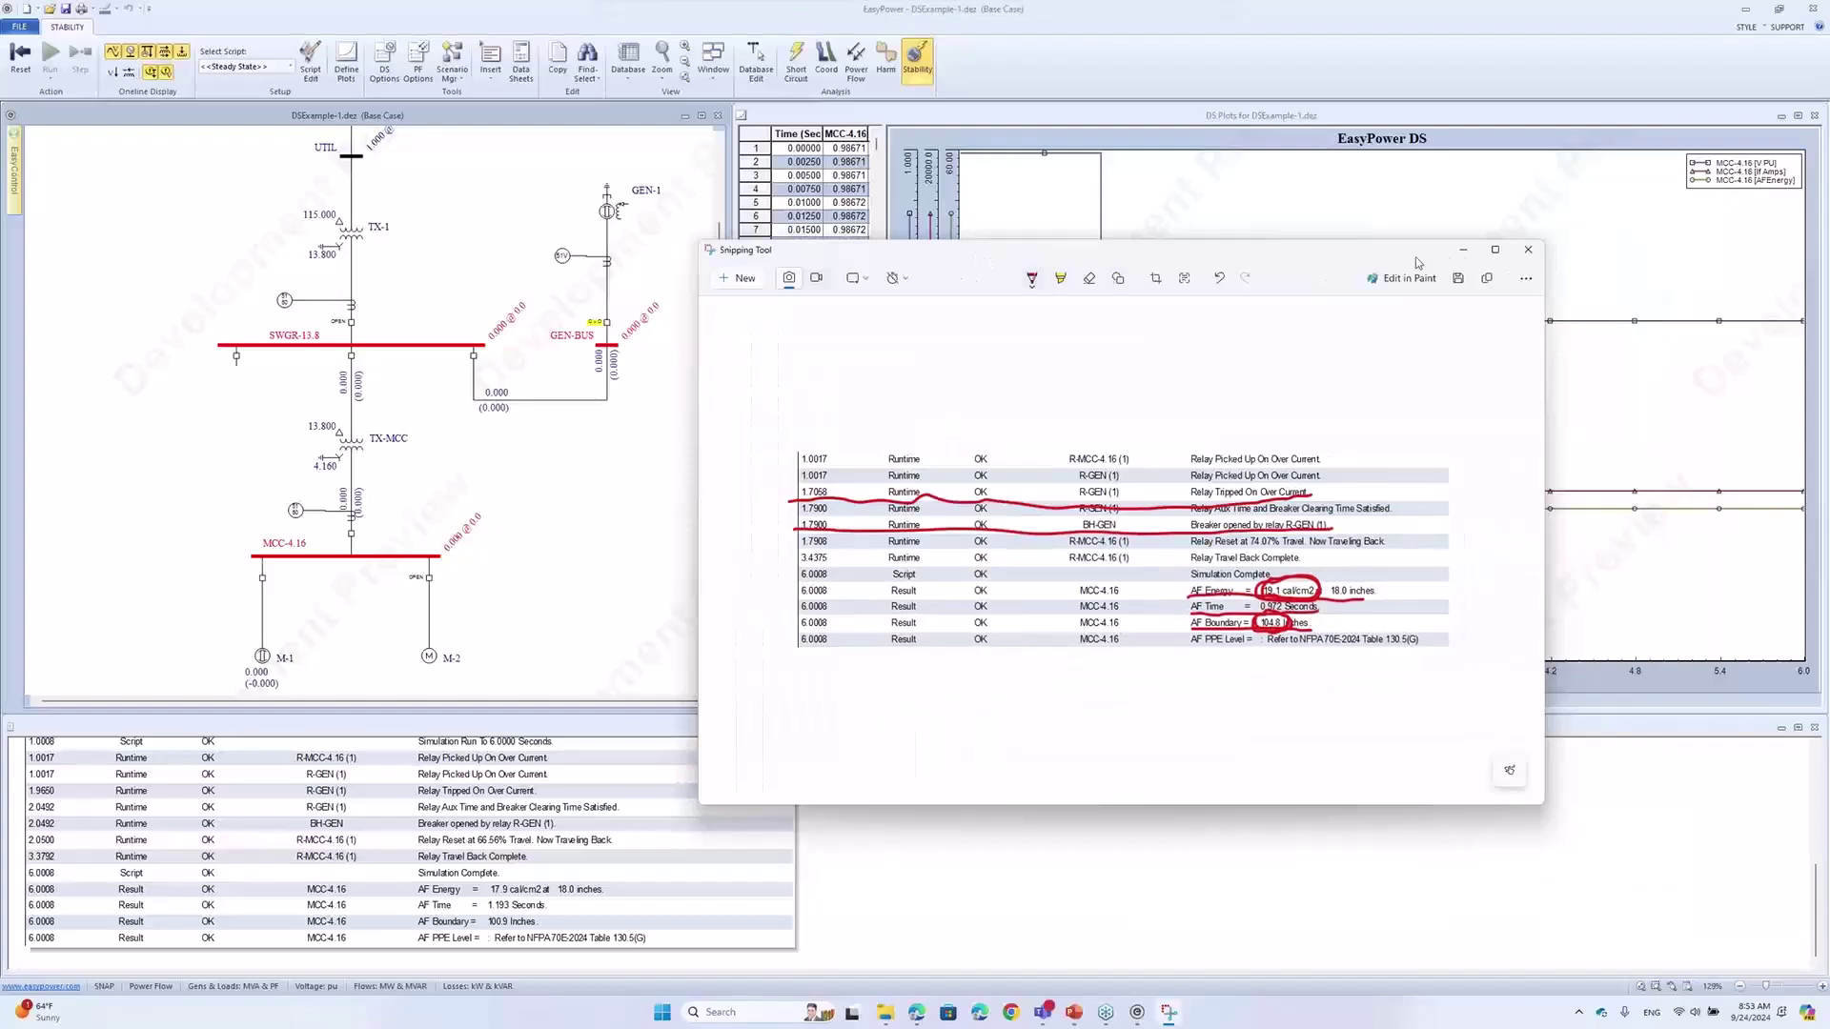
click(1463, 250)
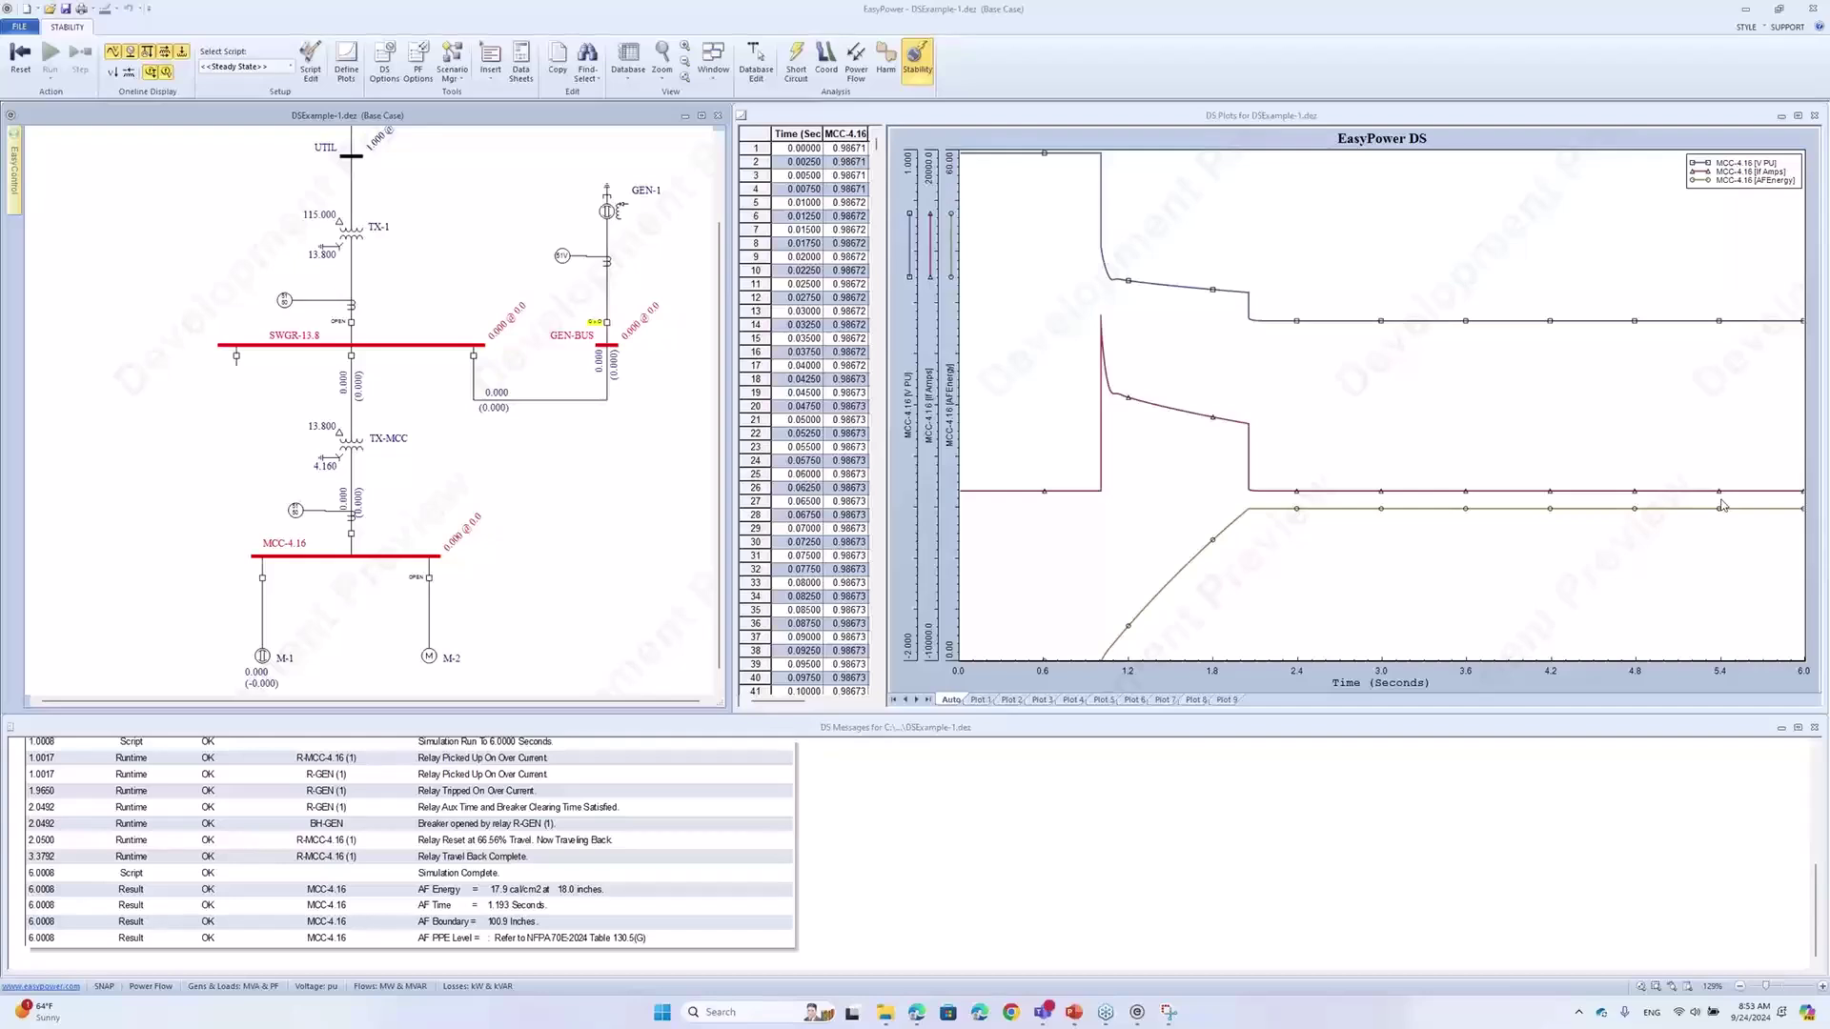
Shrink the one-line window and enlarge the DS Messages window upward to show the full simulation log
drag(477, 708, 484, 512)
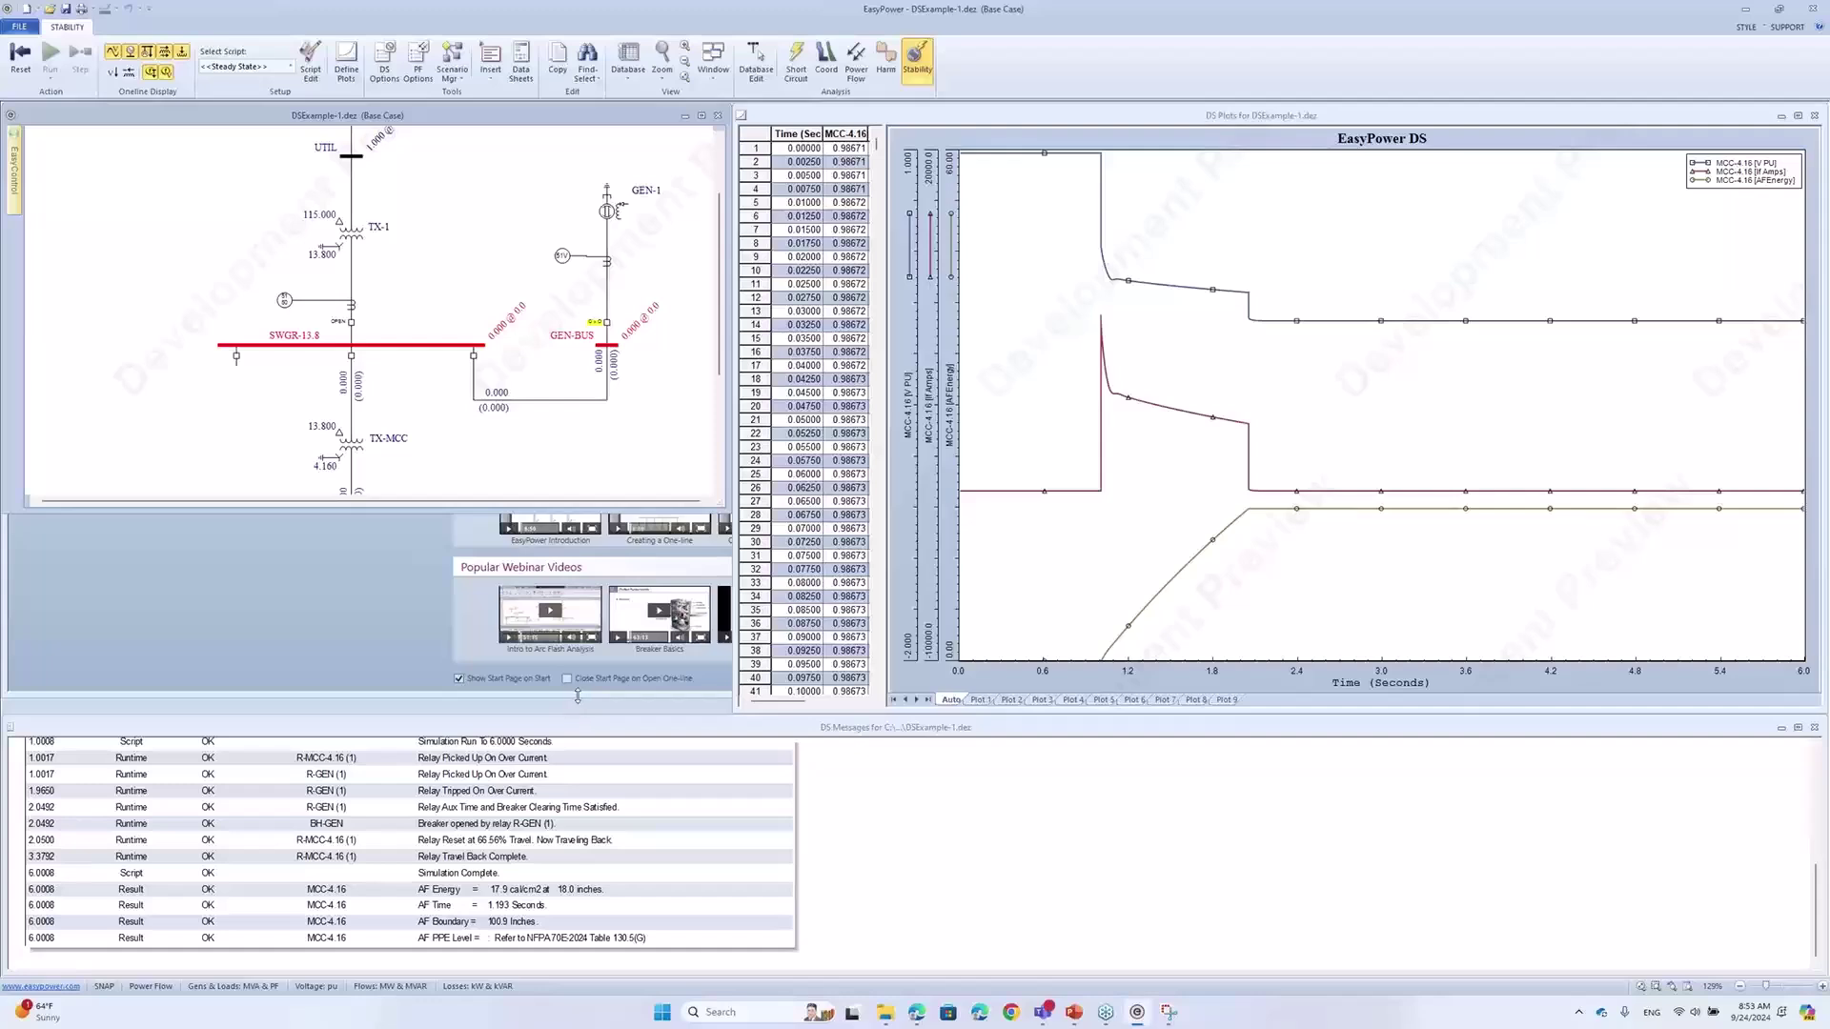
drag(578, 701, 593, 480)
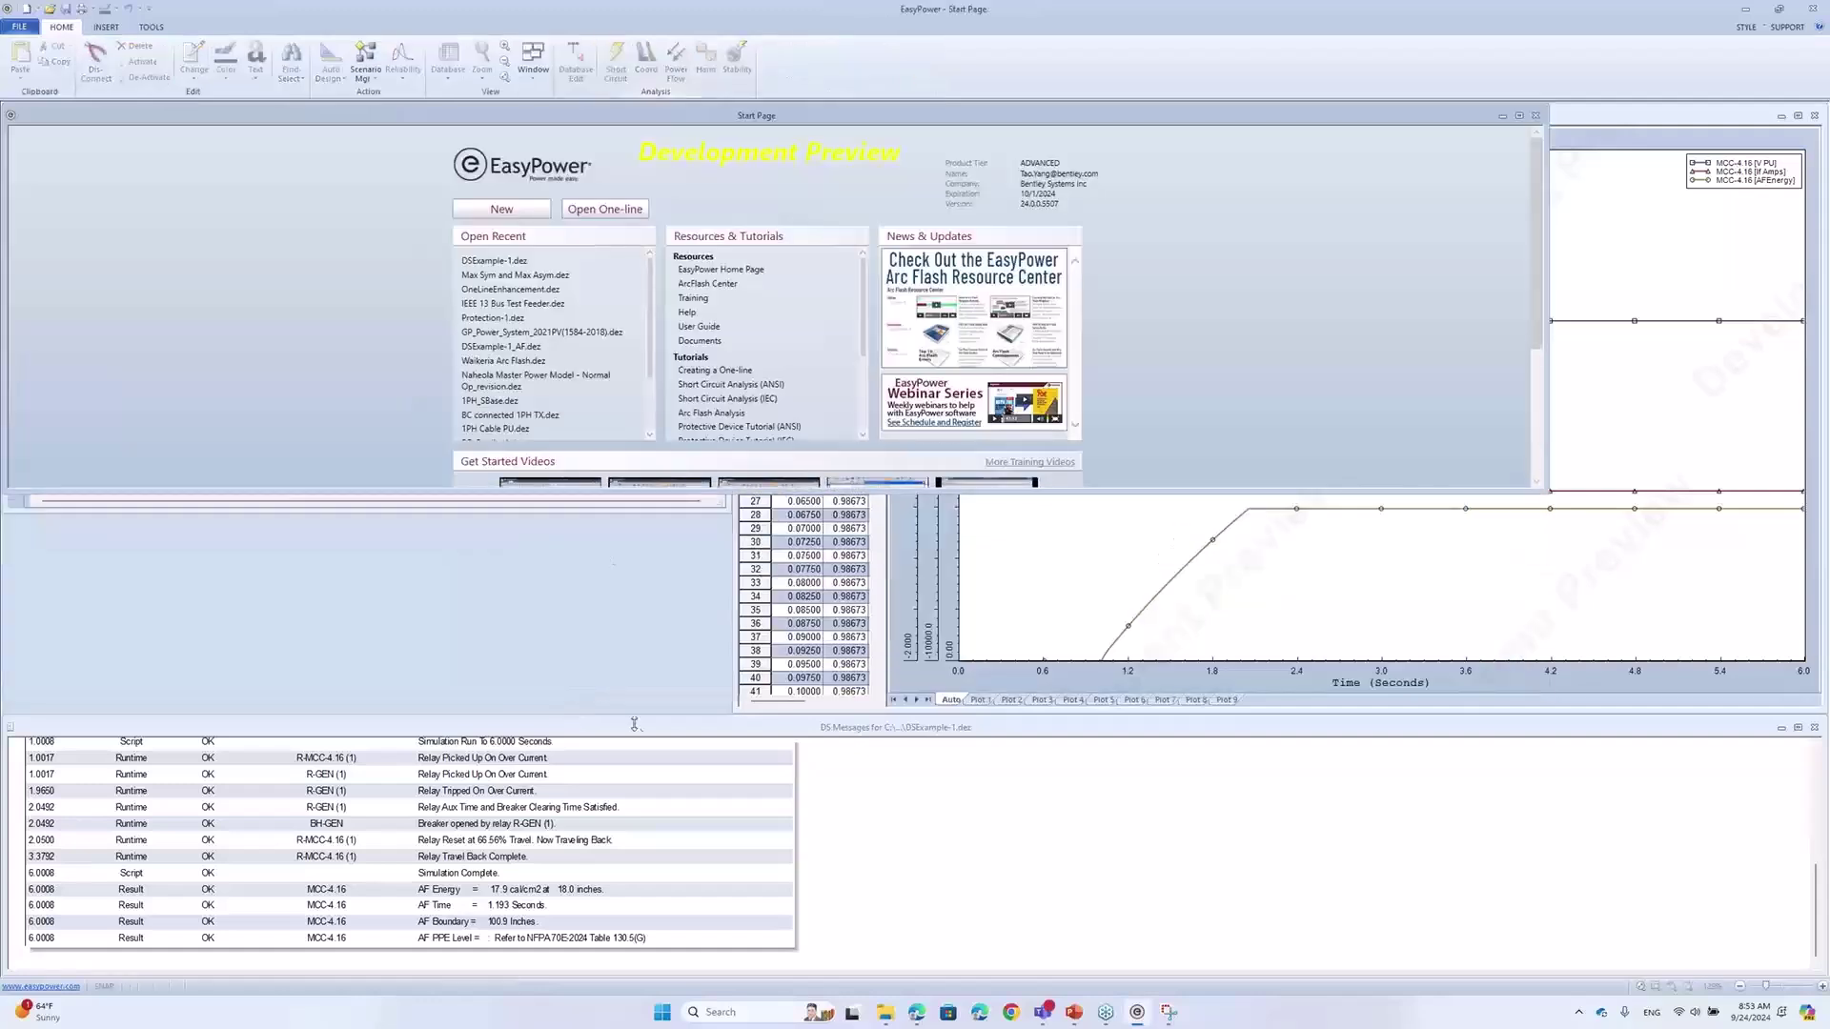
drag(644, 718, 645, 435)
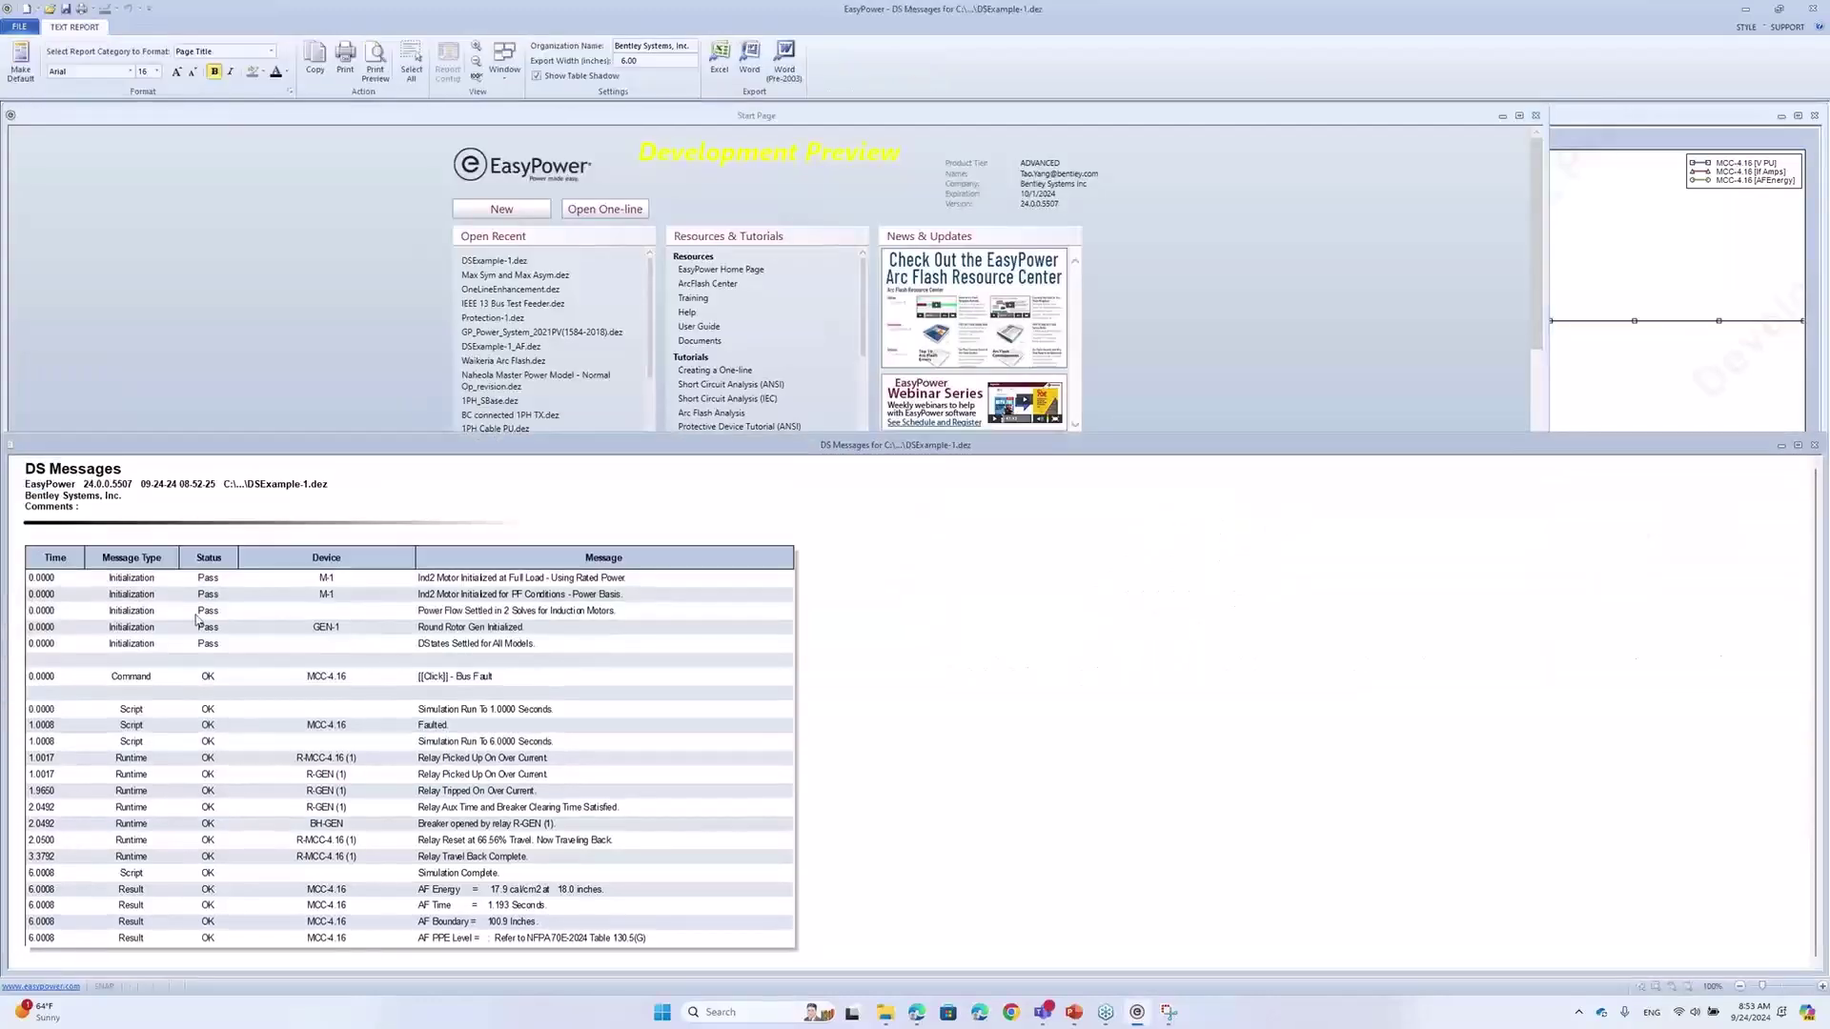